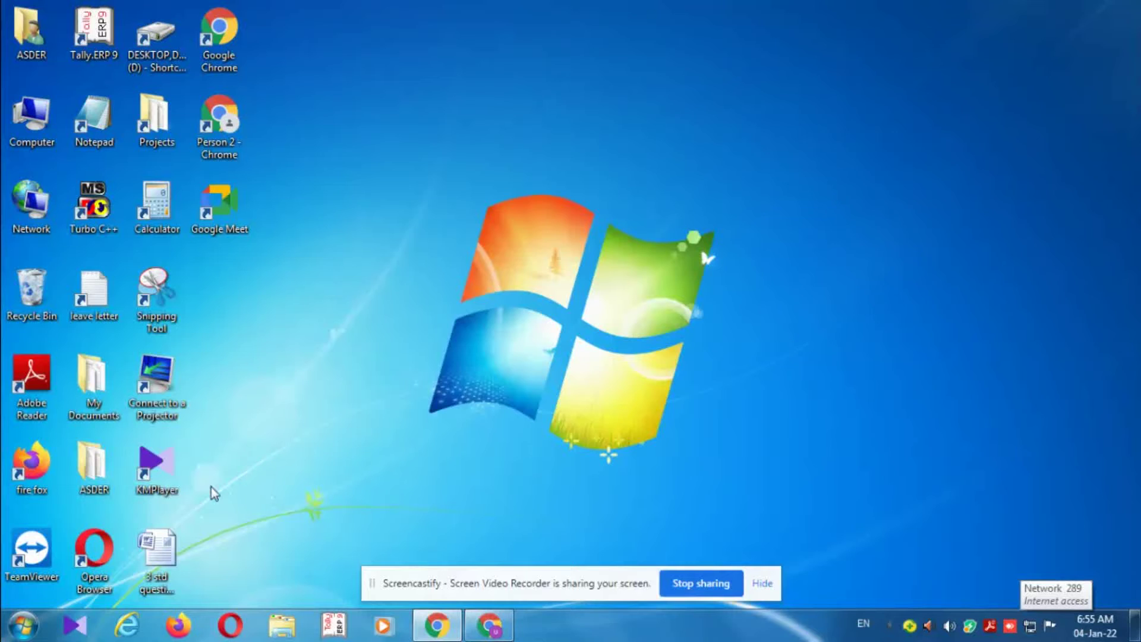
Launch Microsoft Word with a blank document by running winword from the Run dialog.
{"action": "left_click", "coordinate": [24, 625]}
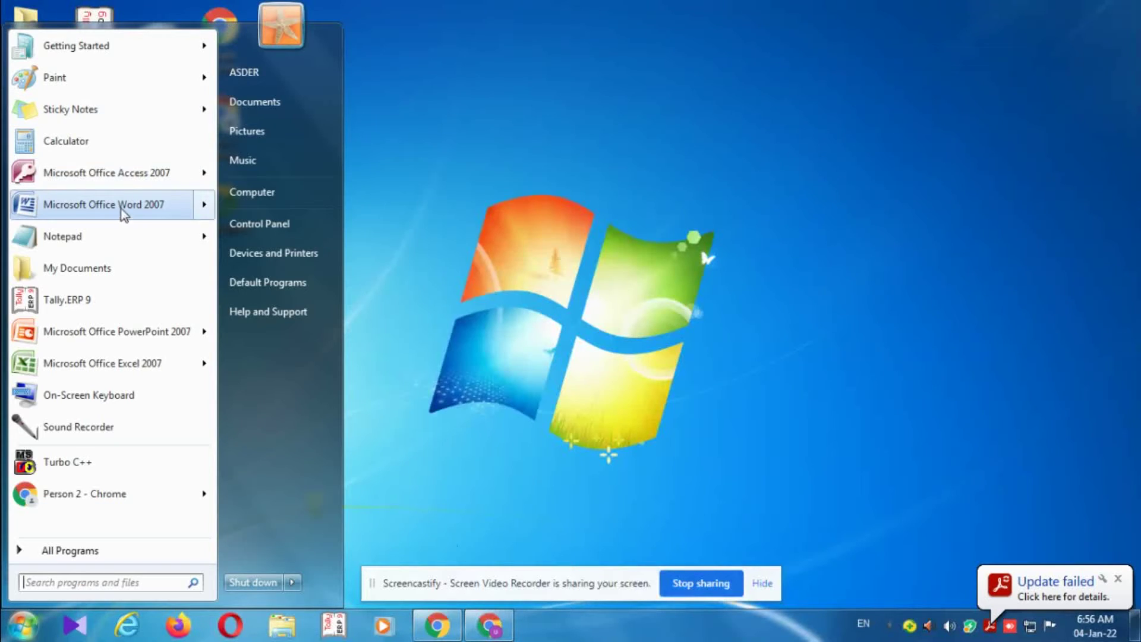
{"action": "left_click", "coordinate": [560, 263]}
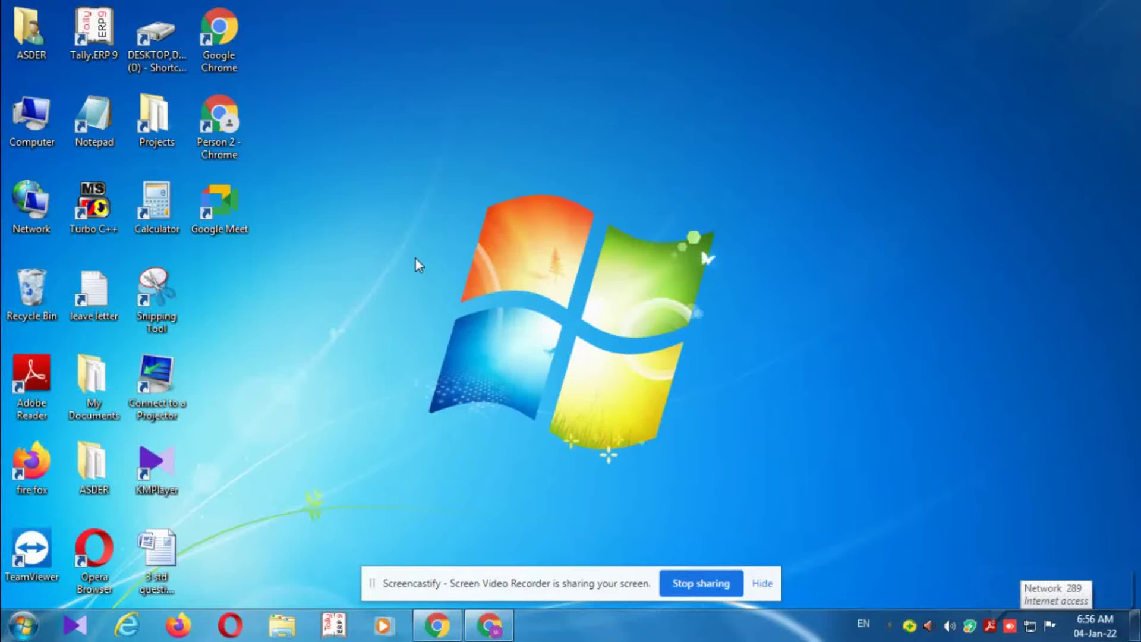
{"action": "key", "text": "super+r"}
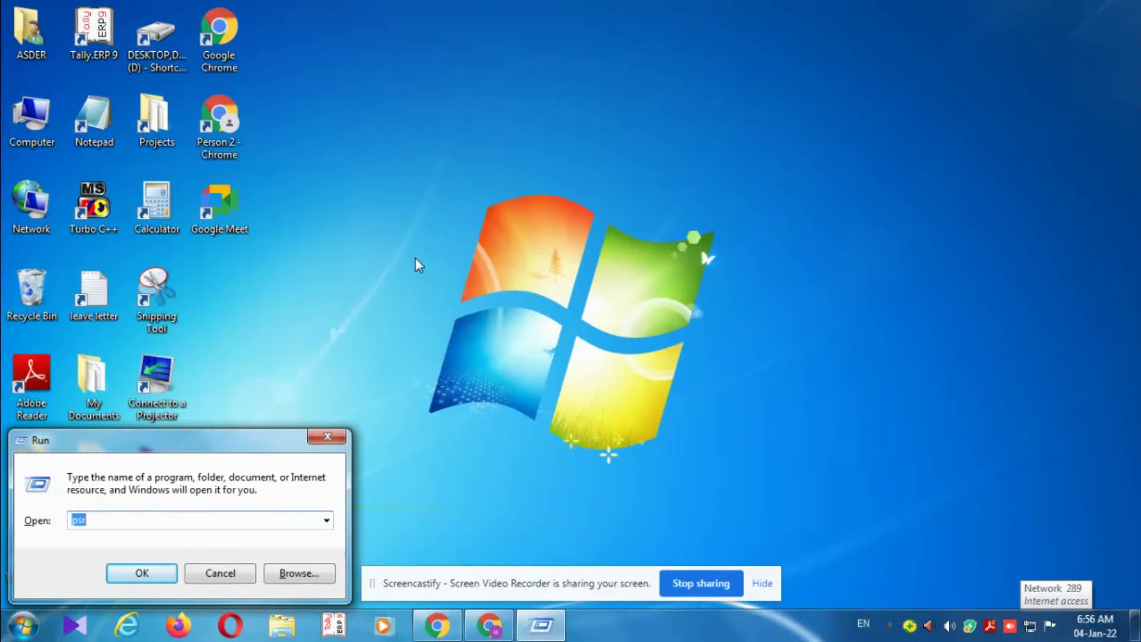
{"action": "key", "text": "BackSpace"}
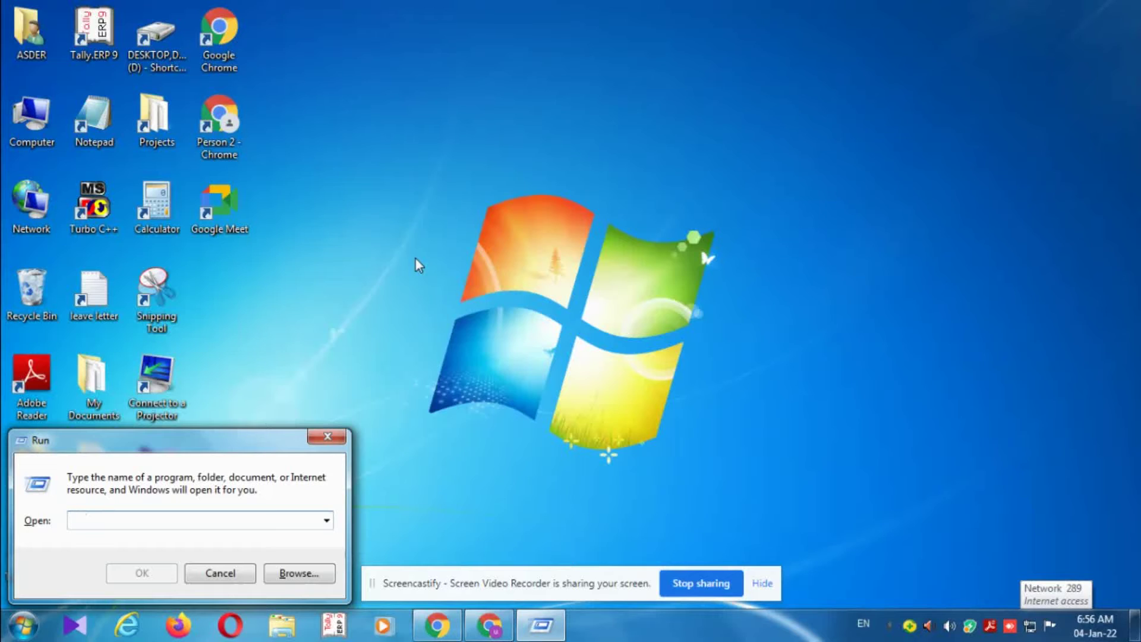
{"action": "type", "text": "win"}
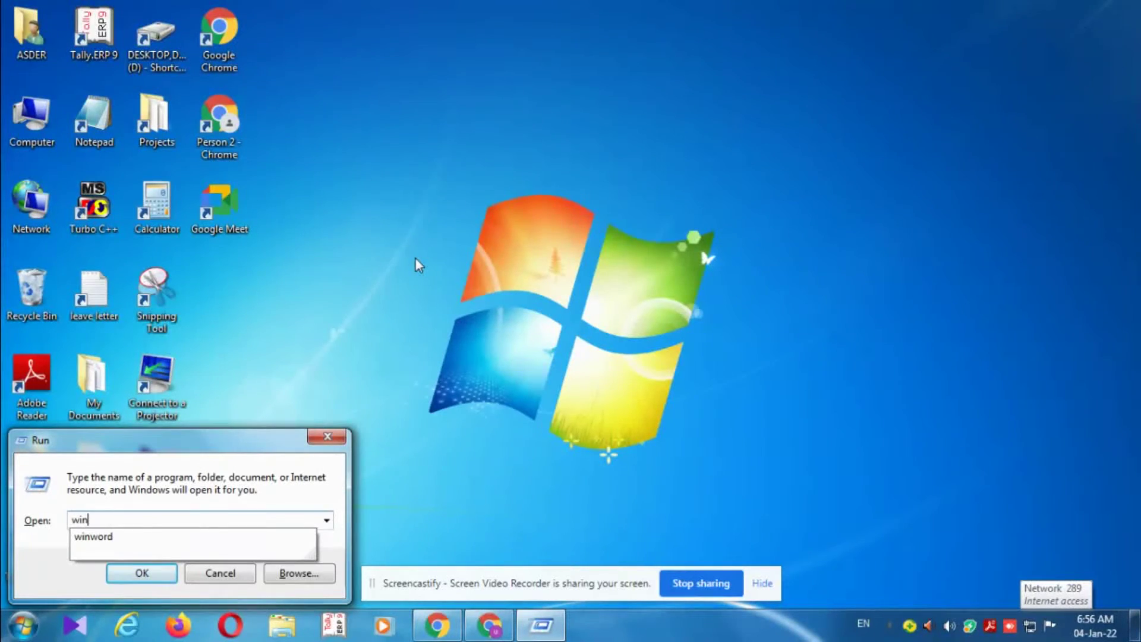
{"action": "key", "text": "Down"}
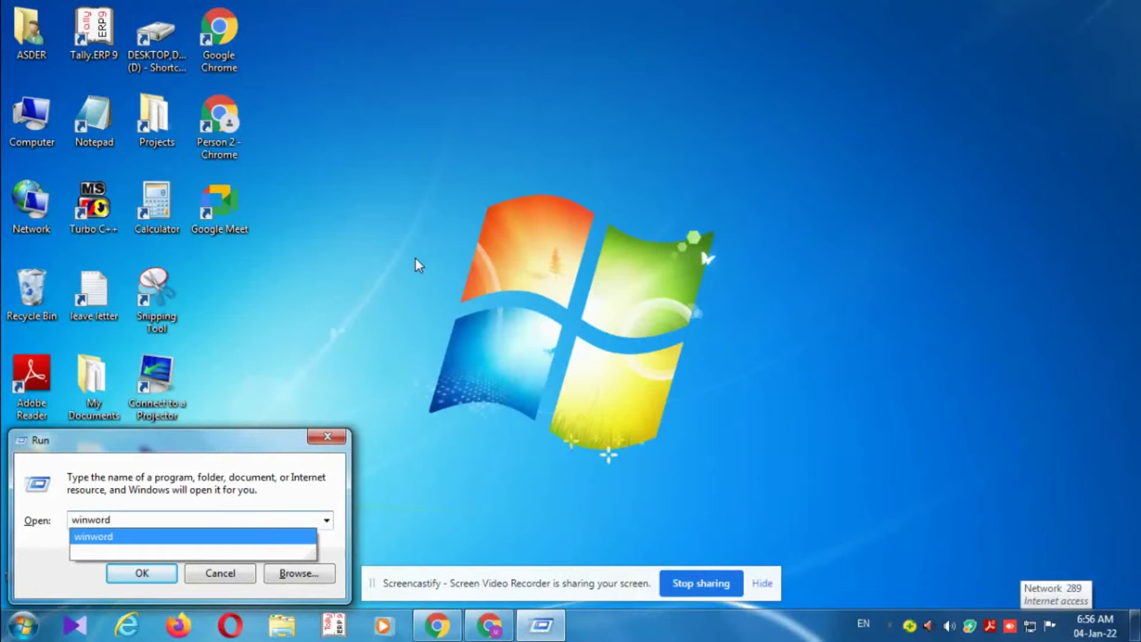
{"action": "key", "text": "Return"}
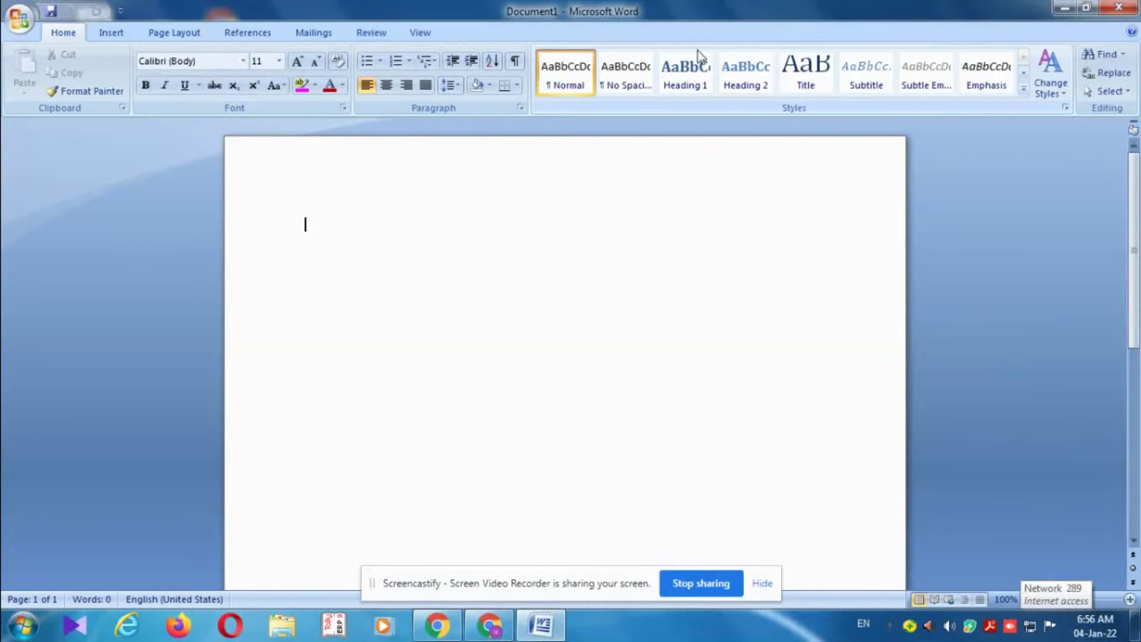
Generate three paragraphs of sample text by entering =rand() in the blank document.
{"action": "left_click", "coordinate": [111, 34]}
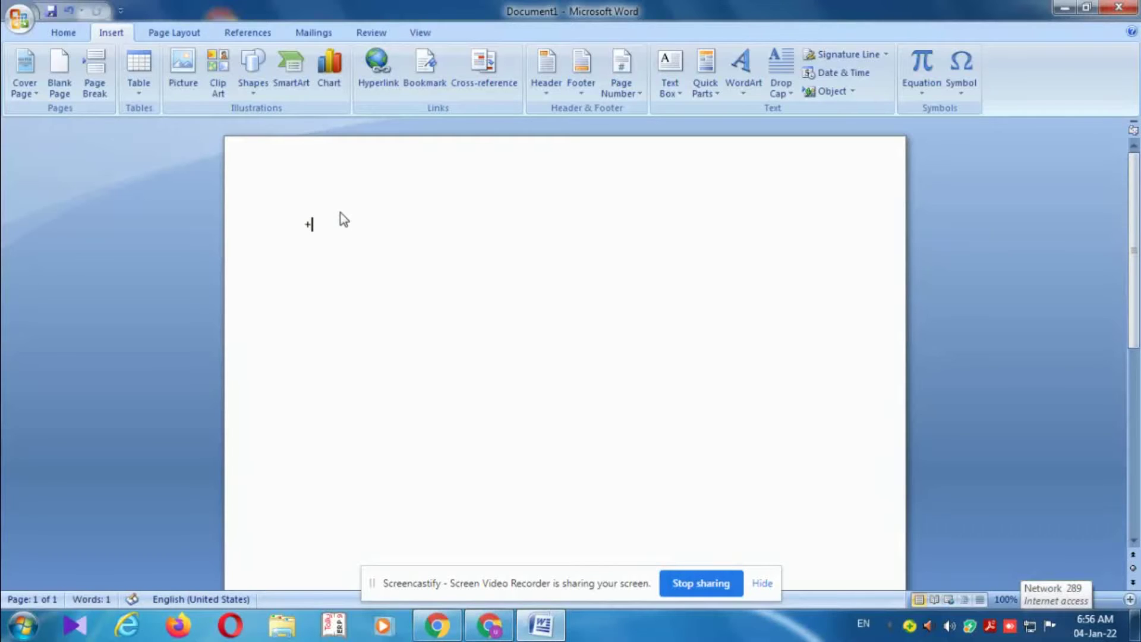
{"action": "type", "text": "="}
{"action": "type", "text": "an"}
{"action": "type", "text": "()"}
{"action": "key", "text": "Return"}
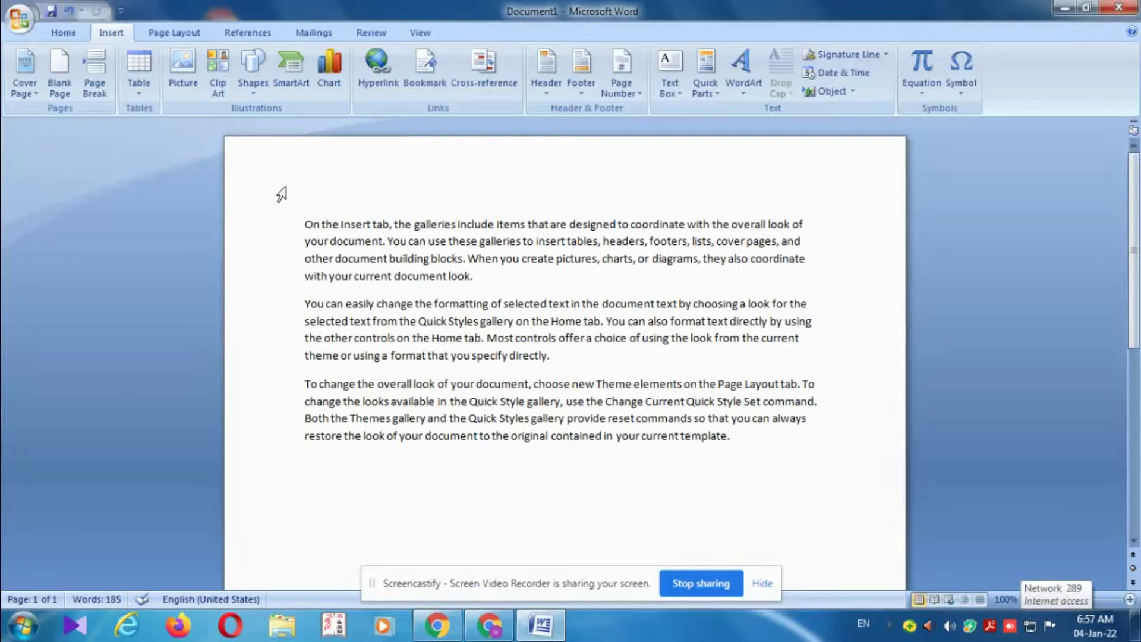
Browse the Cover Page gallery's built-in designs, such as Alphabet, Annual and Austere.
{"action": "left_click", "coordinate": [24, 88]}
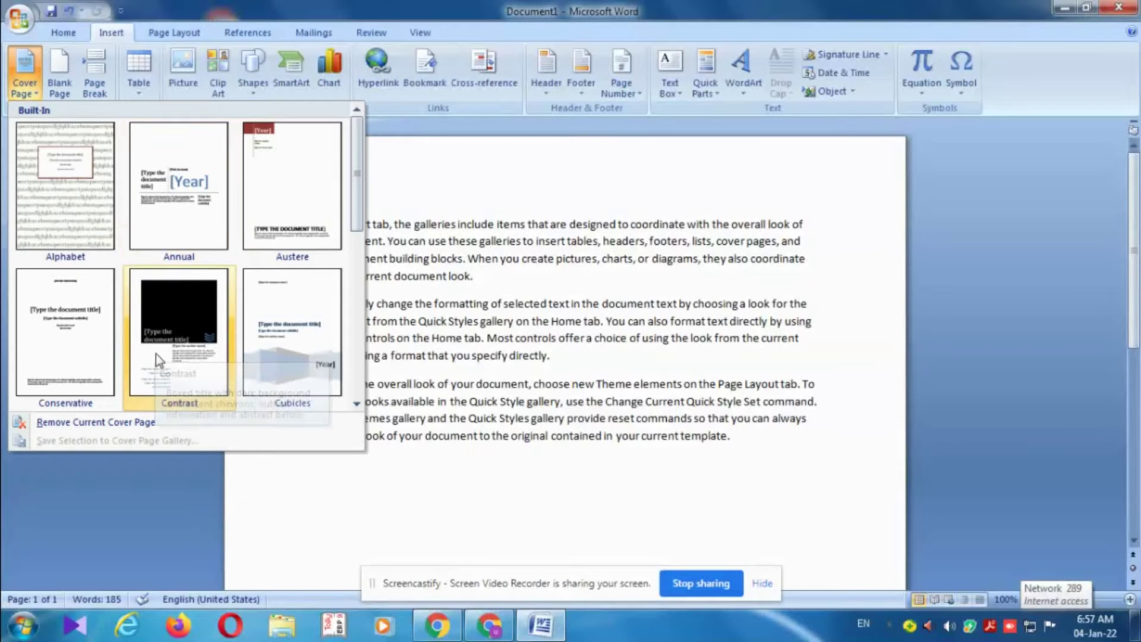
{"action": "scroll", "coordinate": [163, 353], "scroll_direction": "down", "scroll_amount": 3}
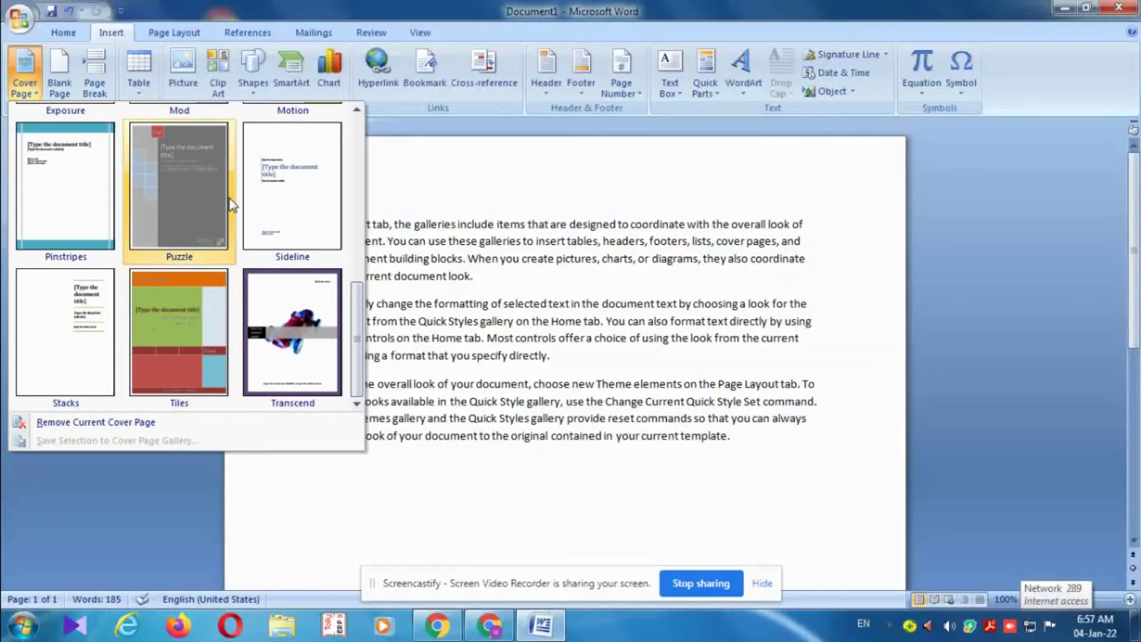
{"action": "scroll", "coordinate": [209, 213], "scroll_direction": "up", "scroll_amount": 3}
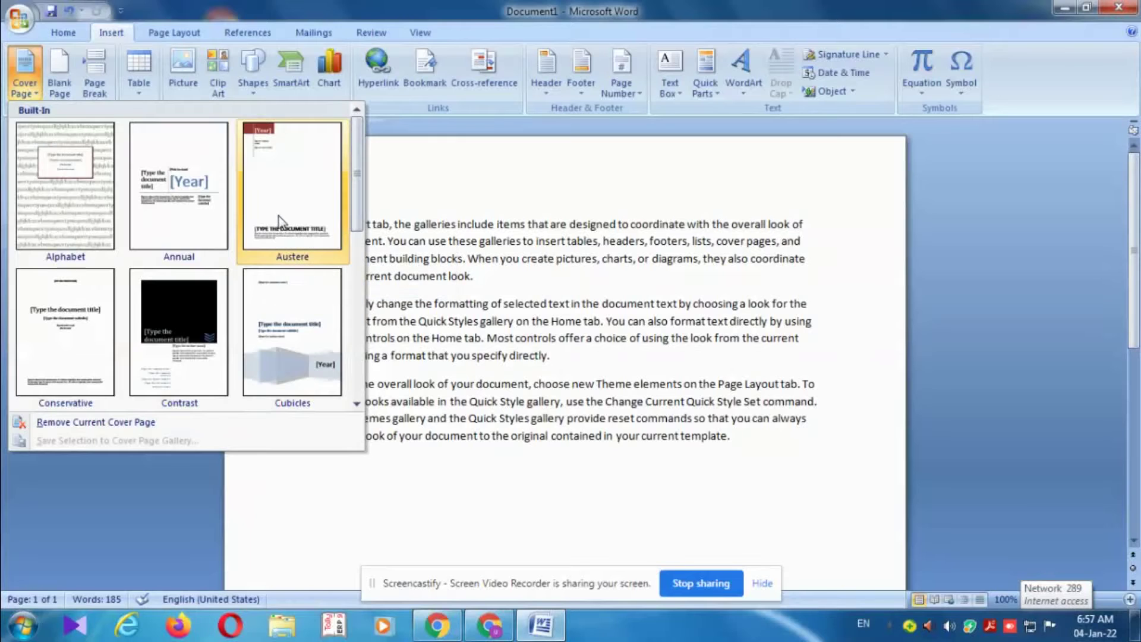
Insert the Annual cover page and replace its title placeholder with 'Happy new year'.
{"action": "left_click", "coordinate": [183, 197]}
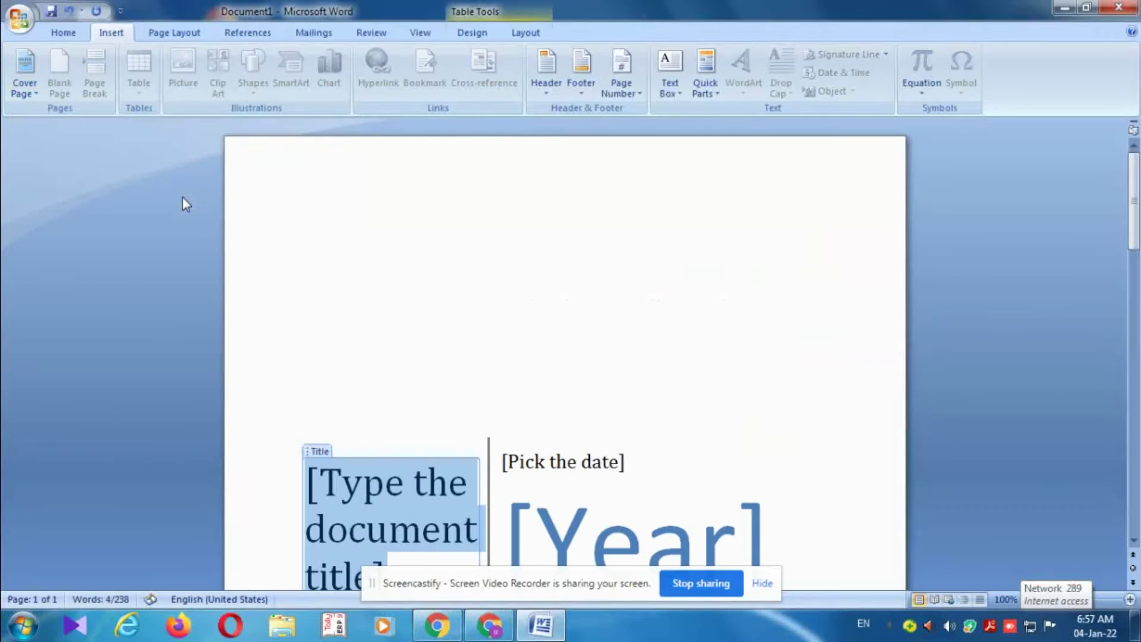
{"action": "scroll", "coordinate": [275, 244], "scroll_direction": "down", "scroll_amount": 1}
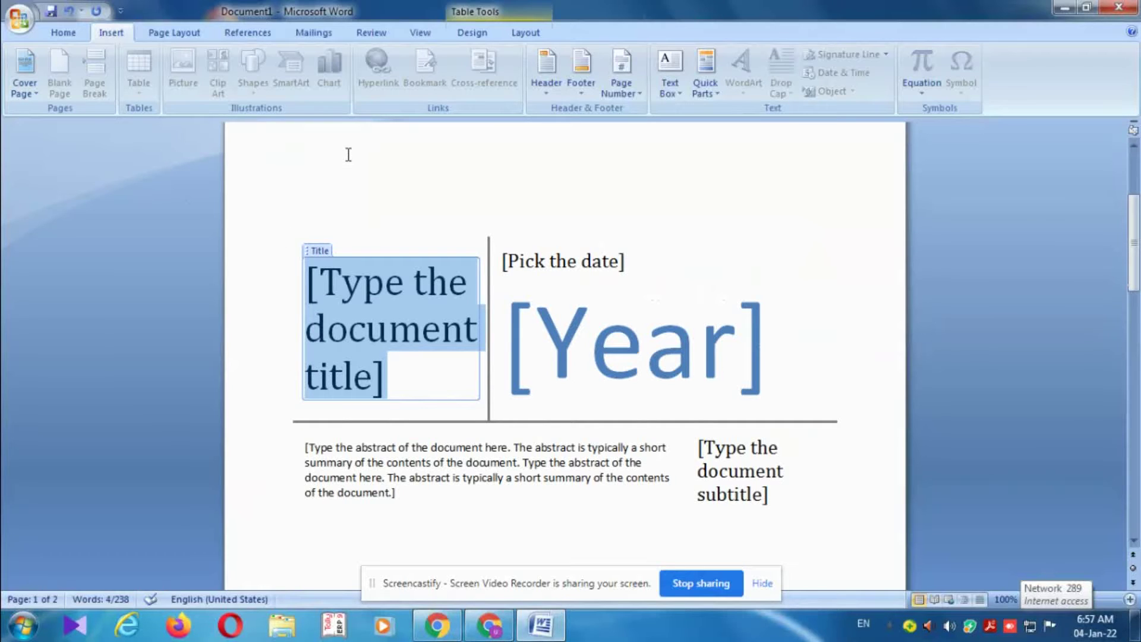
{"action": "key", "text": "Delete"}
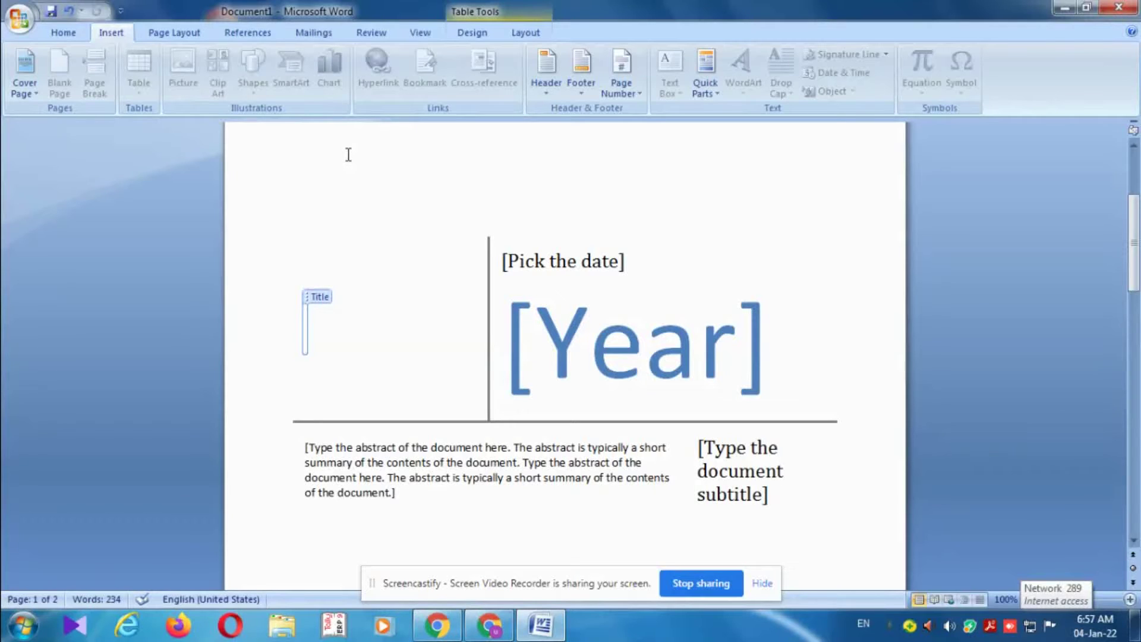
{"action": "type", "text": "H"}
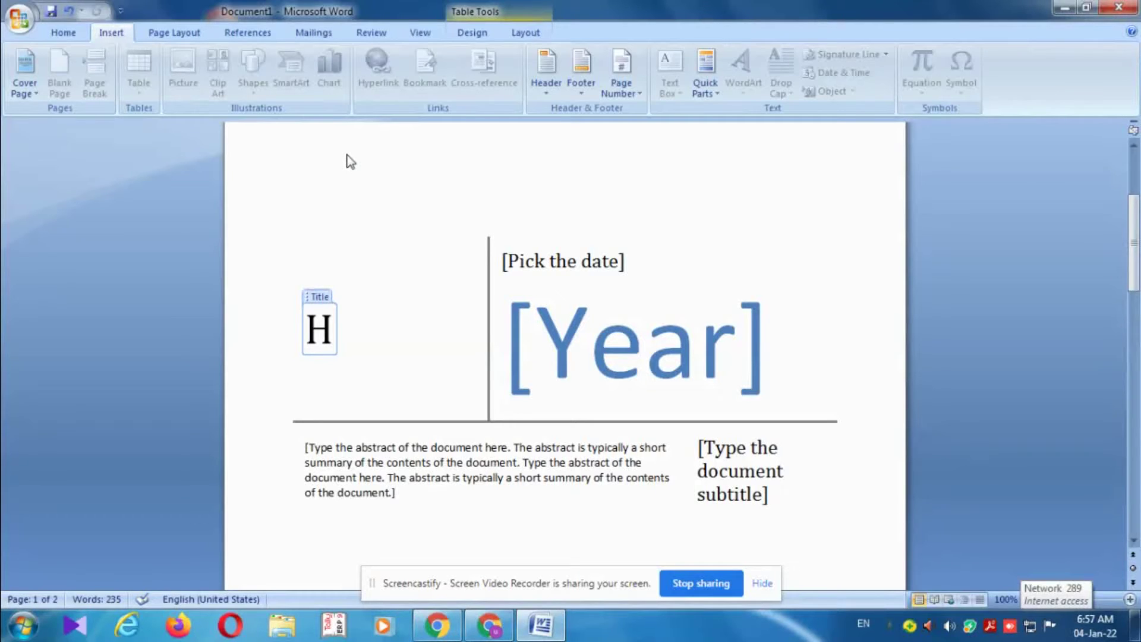
{"action": "type", "text": "appy"}
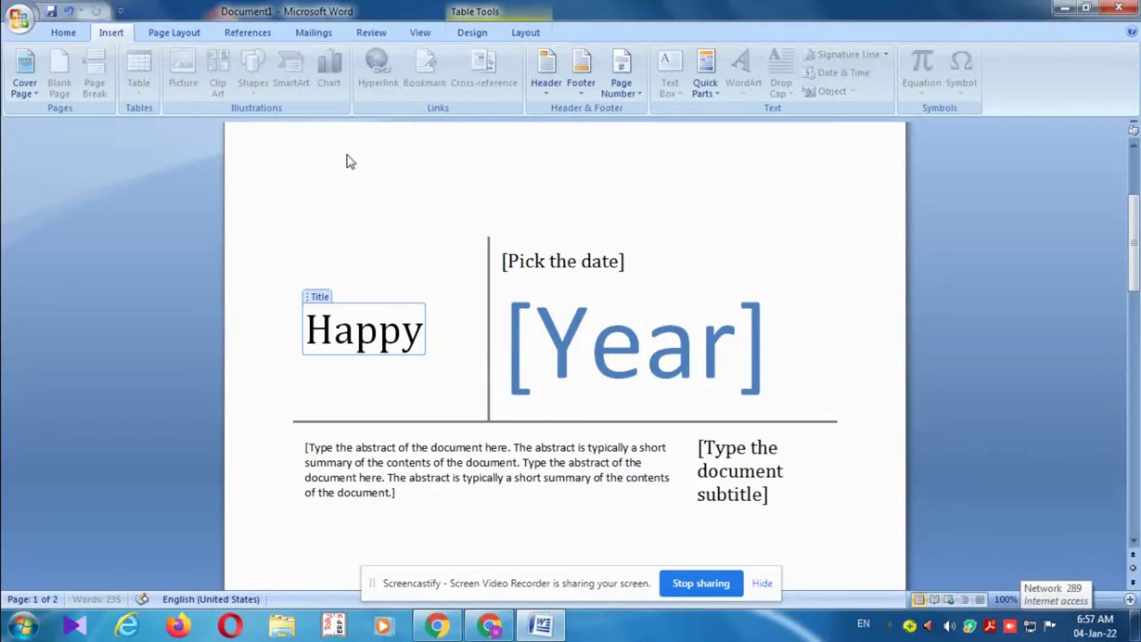
{"action": "type", "text": " new"}
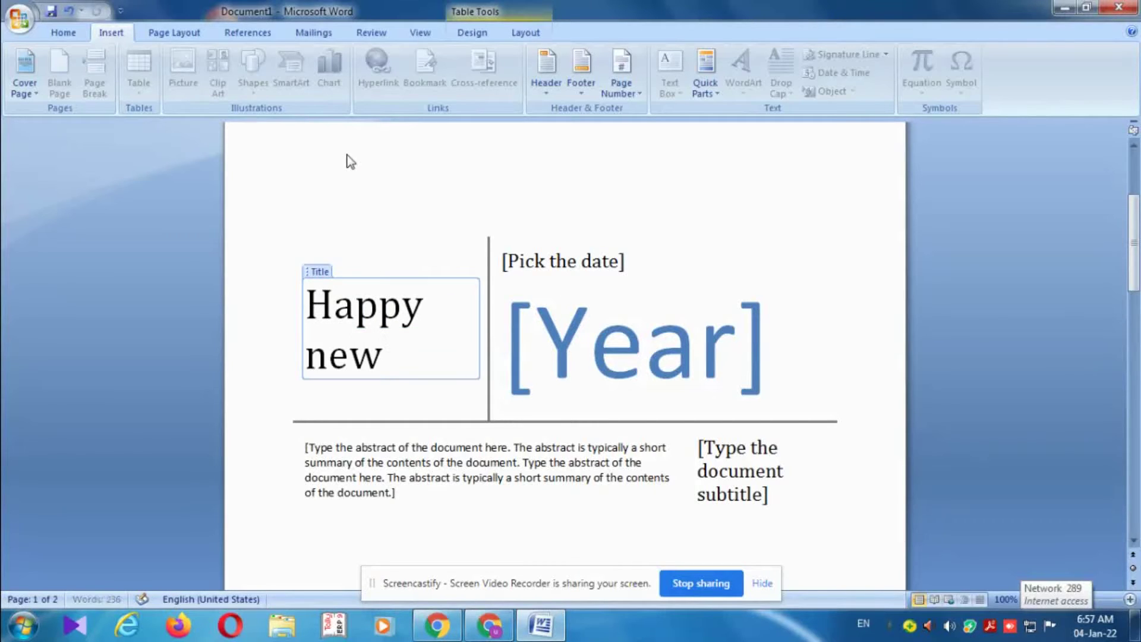
{"action": "type", "text": " yea"}
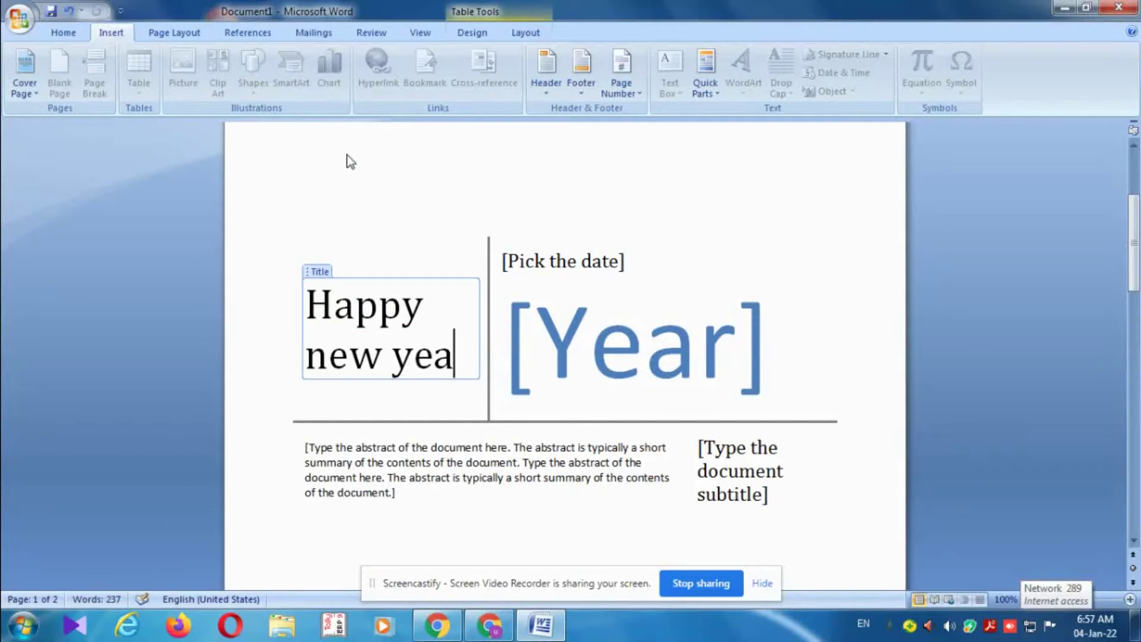
{"action": "type", "text": "r"}
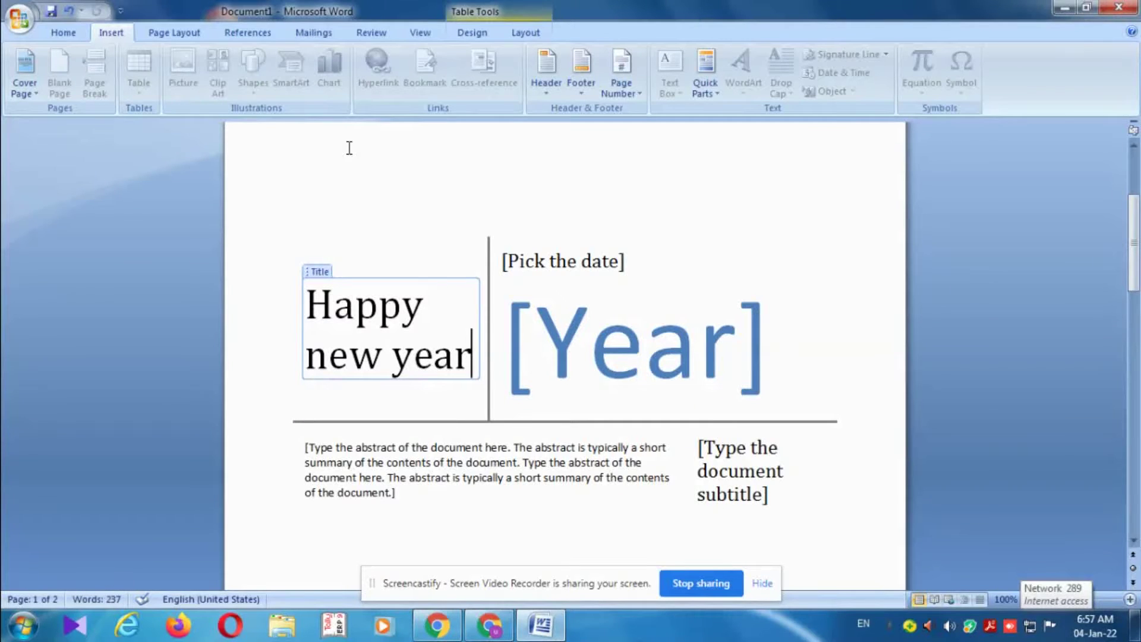
Set the cover page's [Year] date to January 1, 2022 using the calendar picker.
{"action": "left_click", "coordinate": [595, 344]}
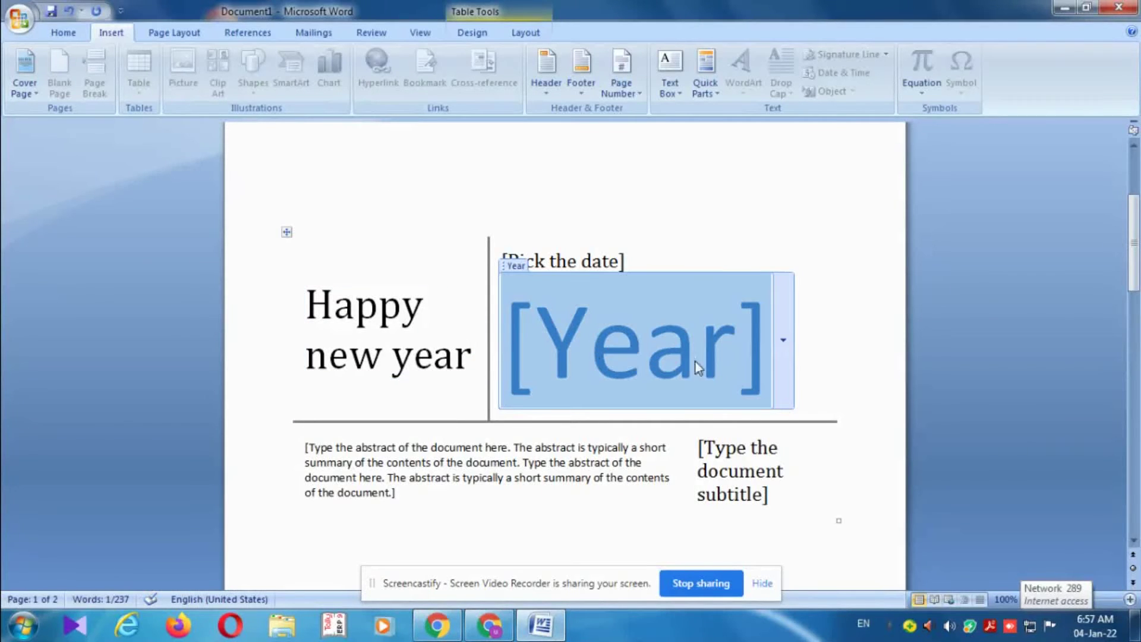
{"action": "left_click", "coordinate": [783, 340]}
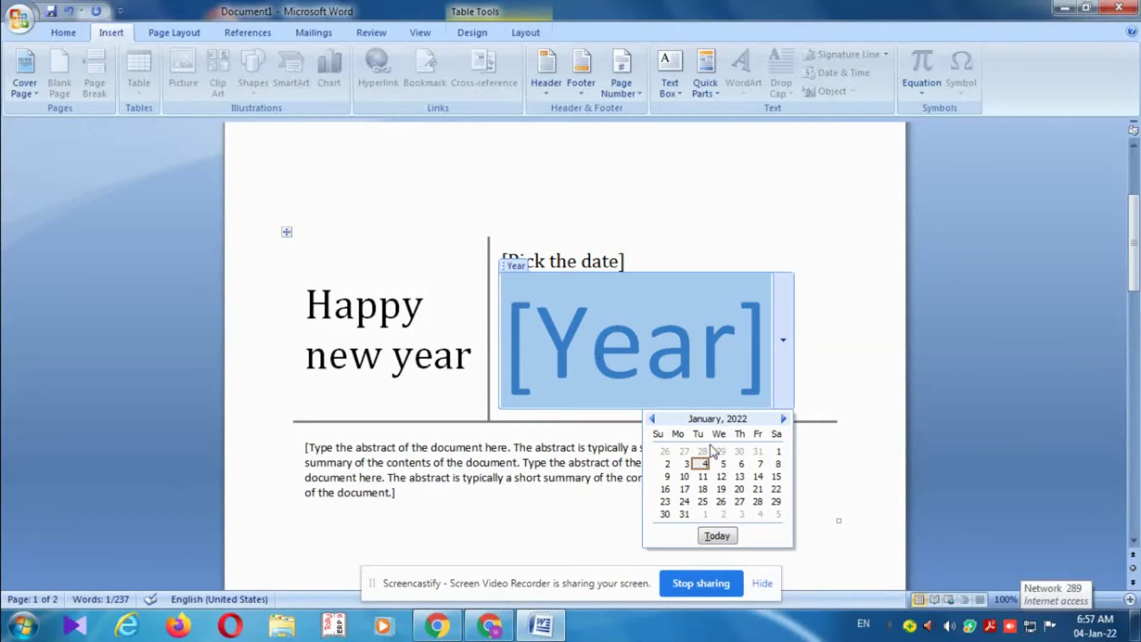
{"action": "left_click", "coordinate": [779, 452]}
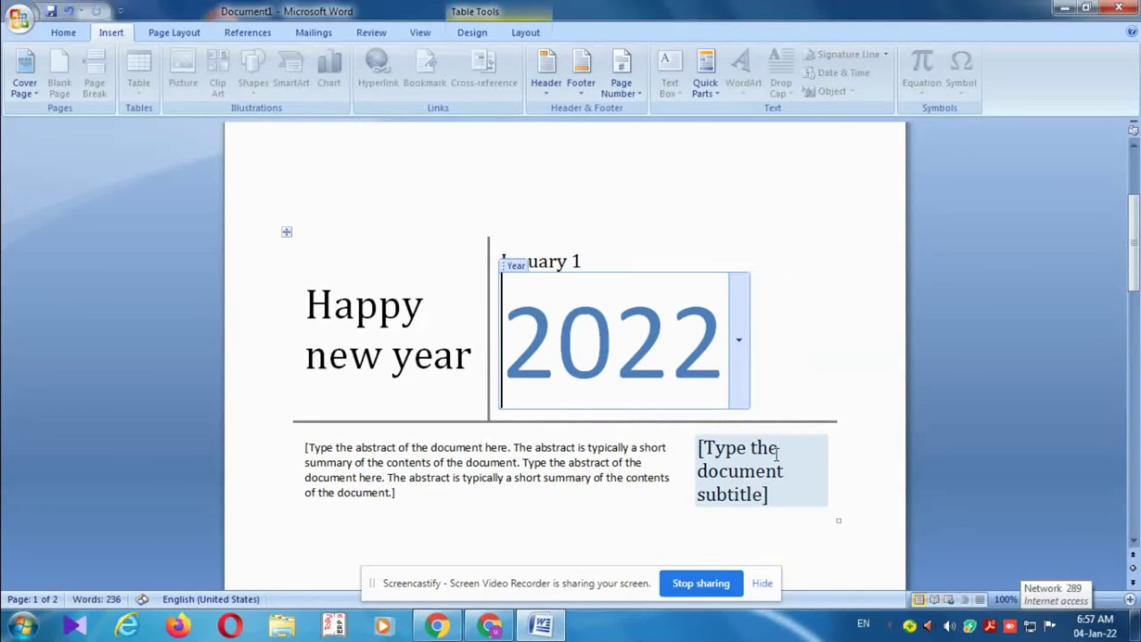
{"action": "left_click", "coordinate": [667, 174]}
{"action": "scroll", "coordinate": [572, 388], "scroll_direction": "down", "scroll_amount": 1}
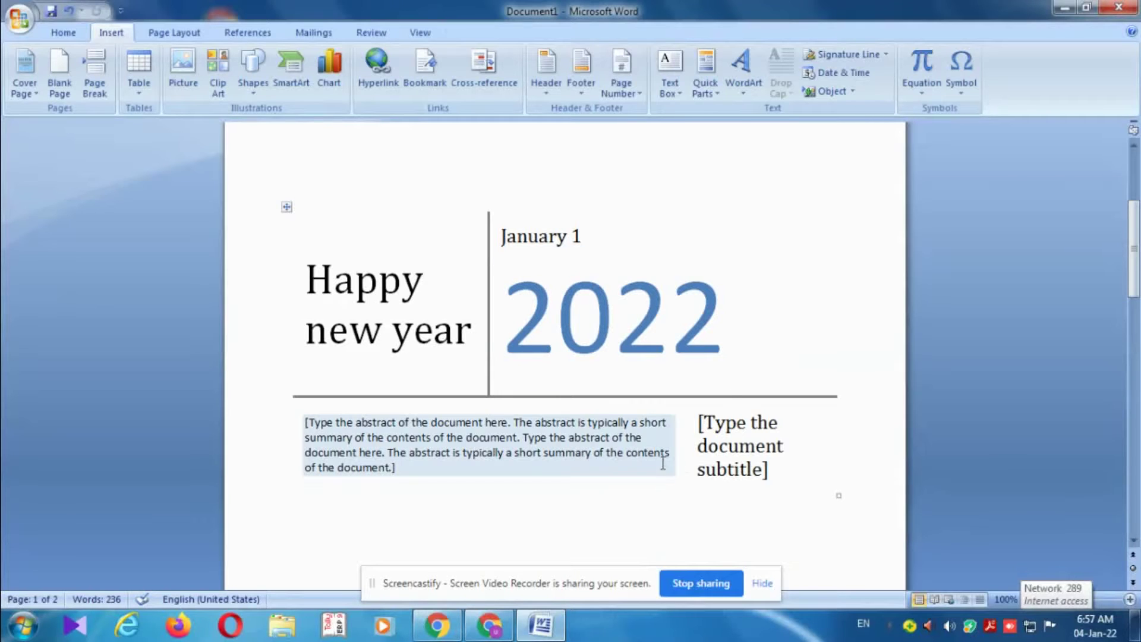
Replace the abstract placeholder with the text 'This new year very happy'.
{"action": "left_click", "coordinate": [616, 468]}
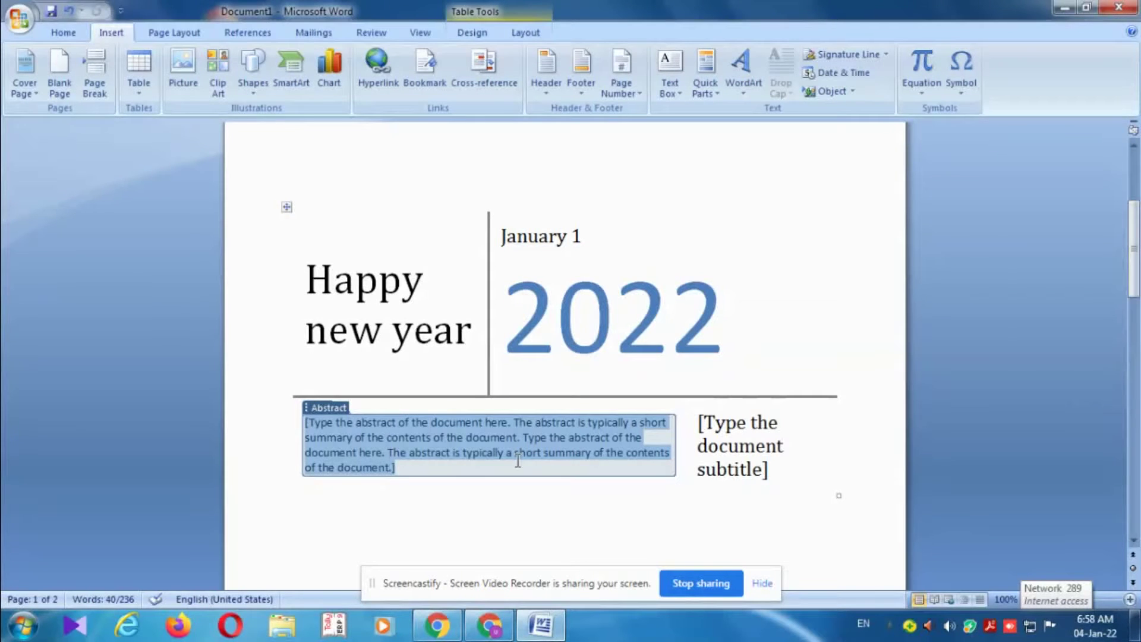
{"action": "key", "text": "Delete"}
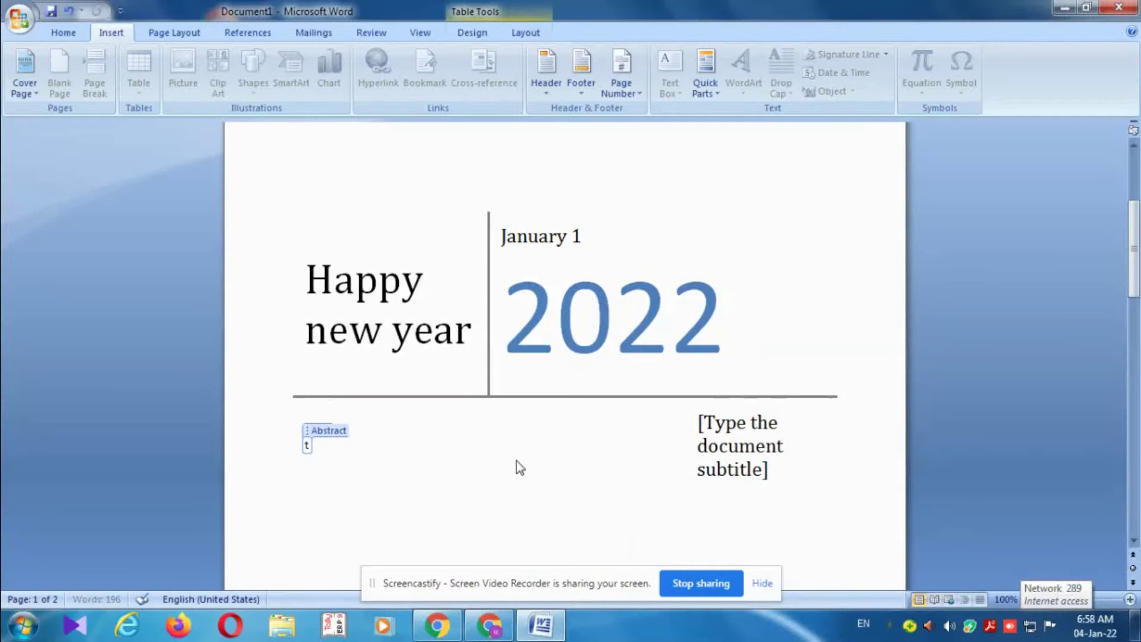
{"action": "type", "text": "this "}
{"action": "type", "text": "ney"}
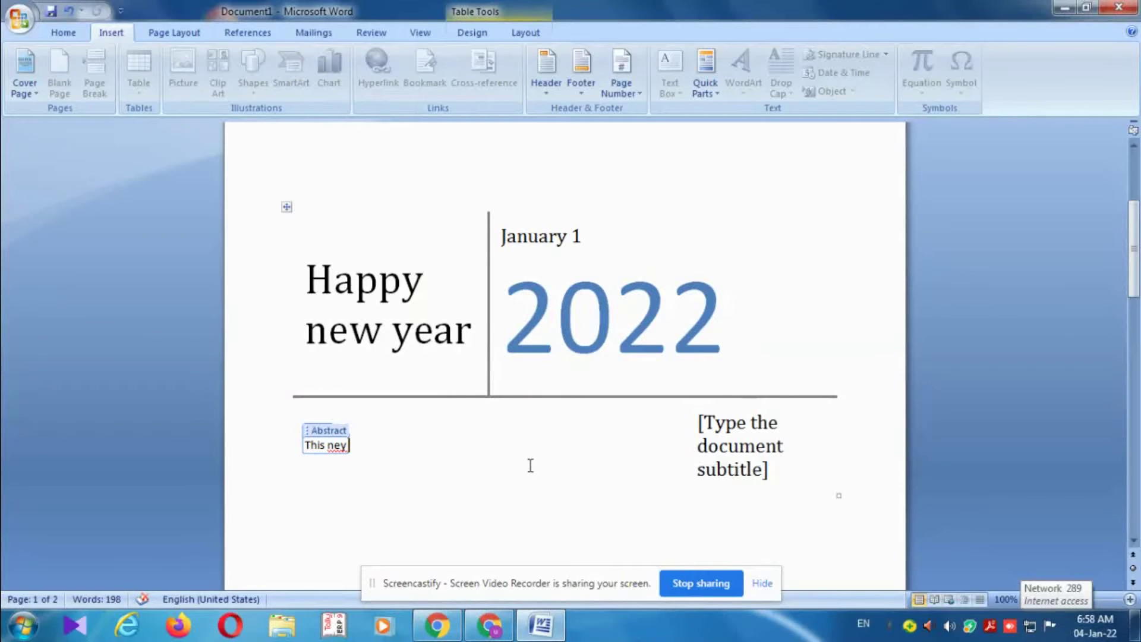
{"action": "key", "text": "BackSpace"}
{"action": "type", "text": "w y"}
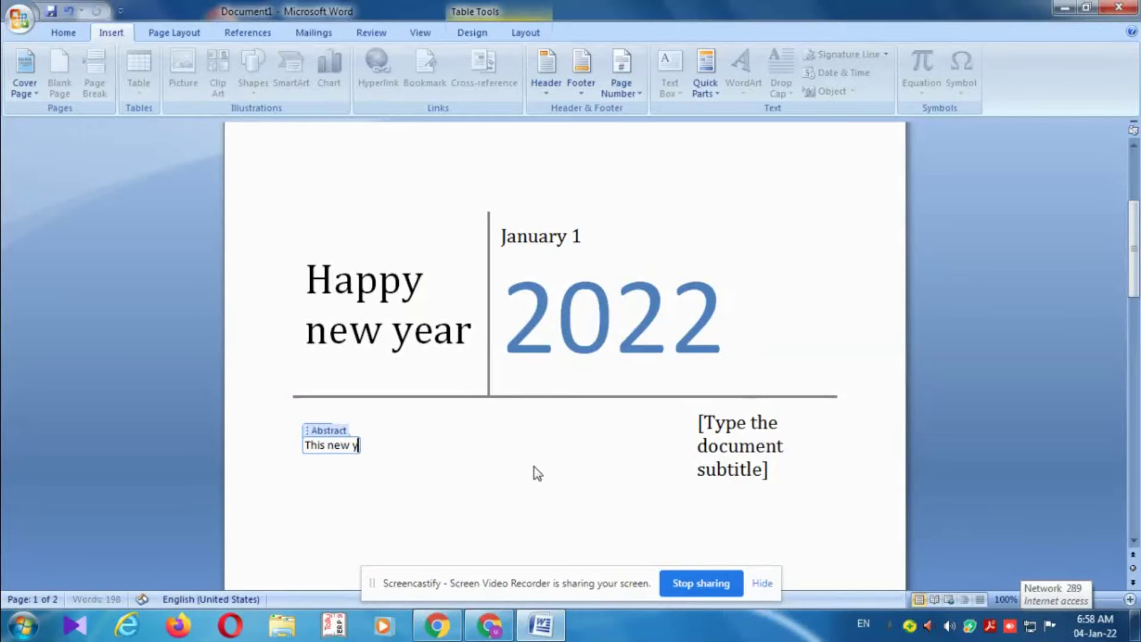
{"action": "type", "text": "ear "}
{"action": "type", "text": "ver"}
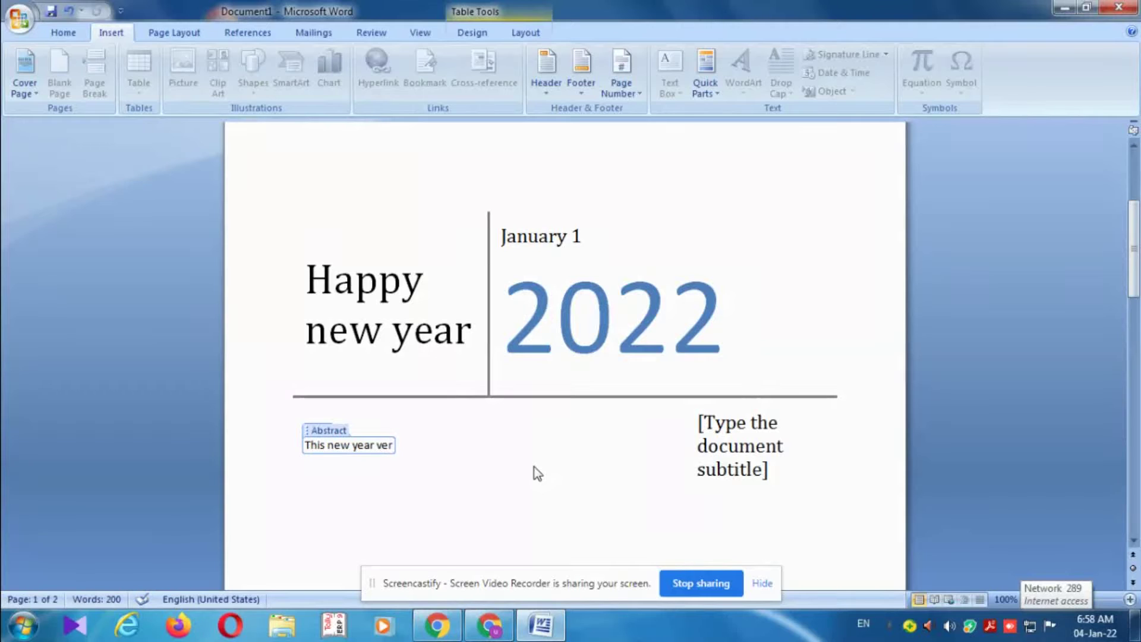
{"action": "type", "text": "y h"}
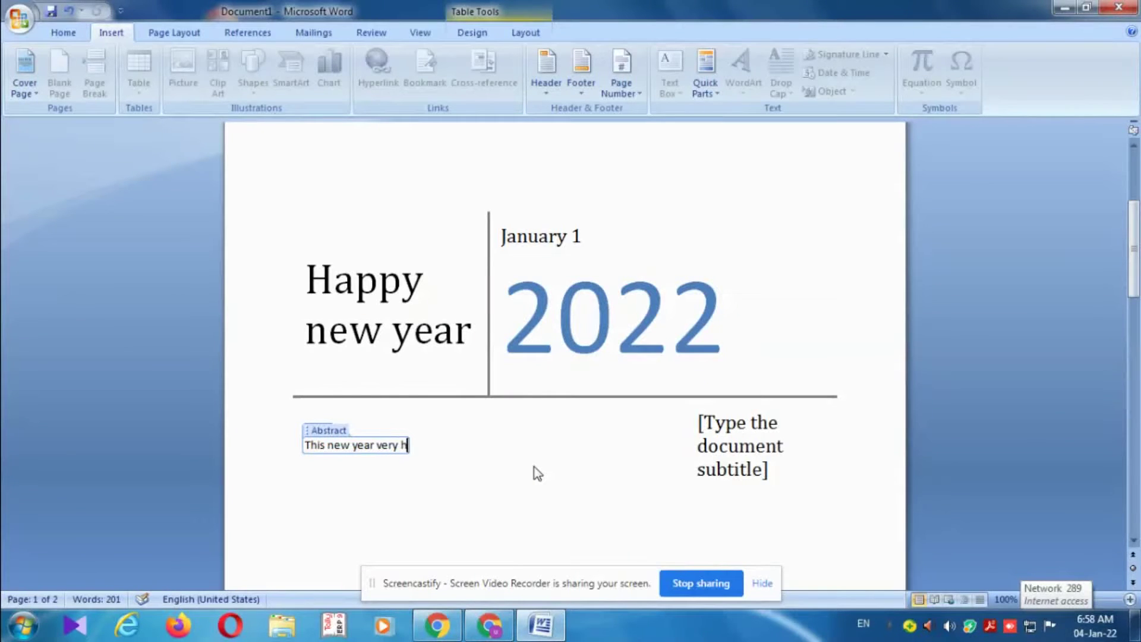
{"action": "type", "text": "app"}
{"action": "type", "text": "y"}
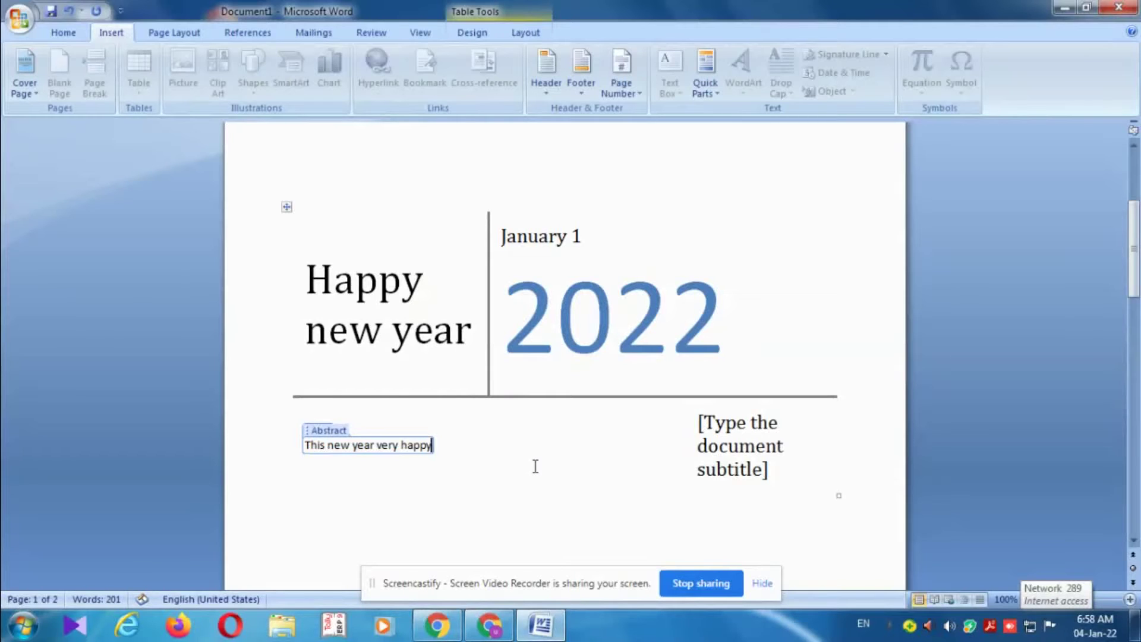
{"action": "left_click", "coordinate": [728, 436]}
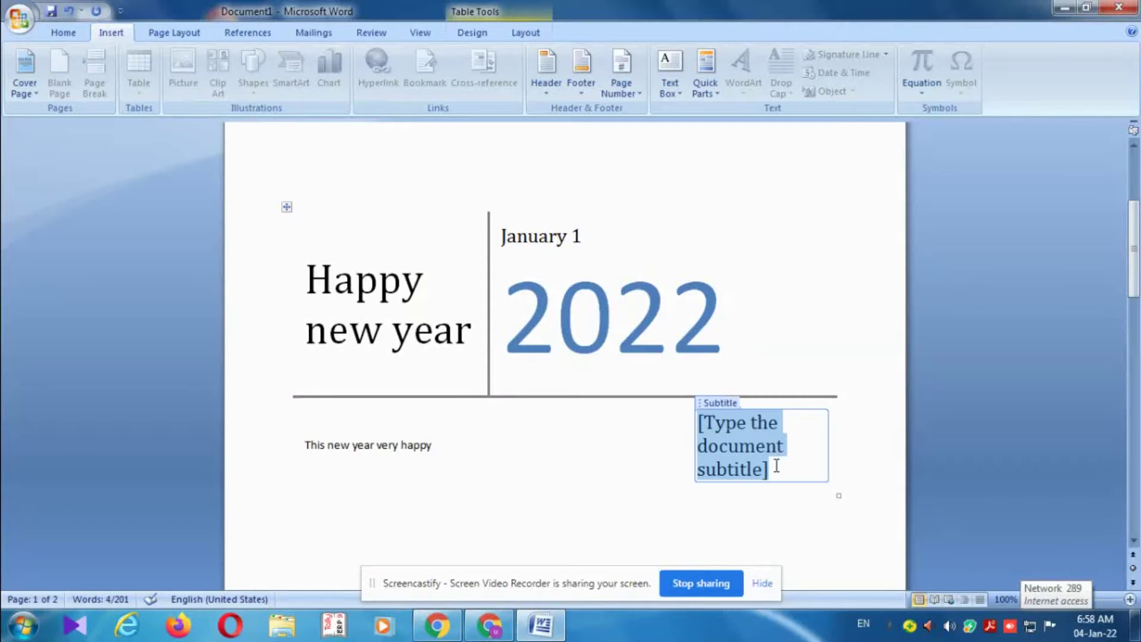
{"action": "scroll", "coordinate": [758, 521], "scroll_direction": "down", "scroll_amount": 3}
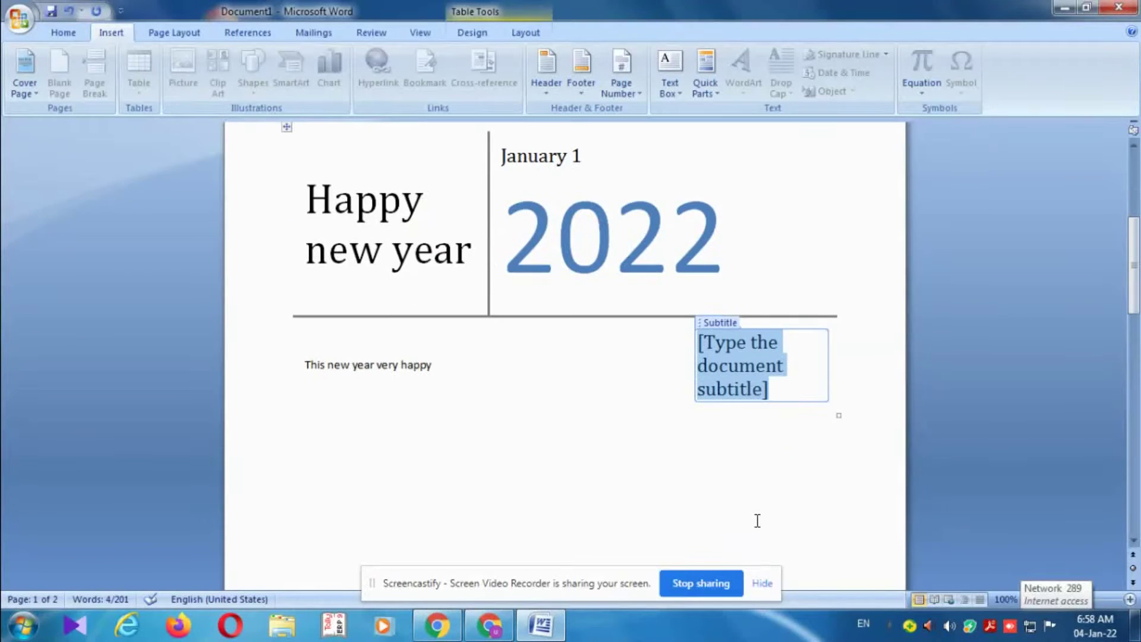
{"action": "scroll", "coordinate": [758, 521], "scroll_direction": "up", "scroll_amount": 1}
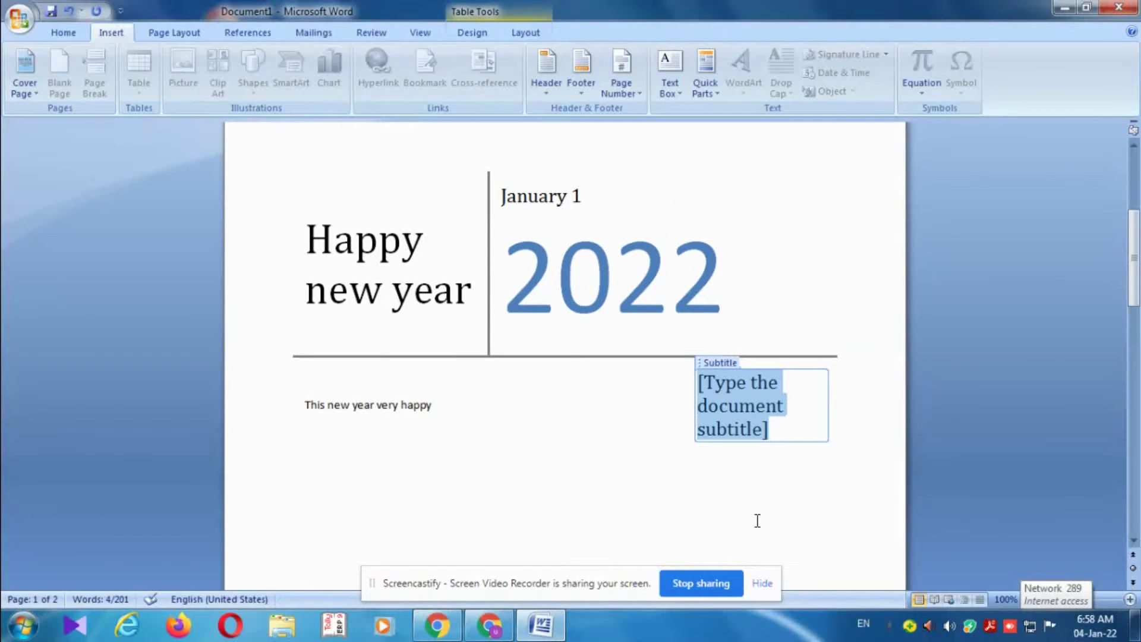
{"action": "scroll", "coordinate": [757, 521], "scroll_direction": "up", "scroll_amount": 2}
{"action": "scroll", "coordinate": [758, 521], "scroll_direction": "up", "scroll_amount": 1}
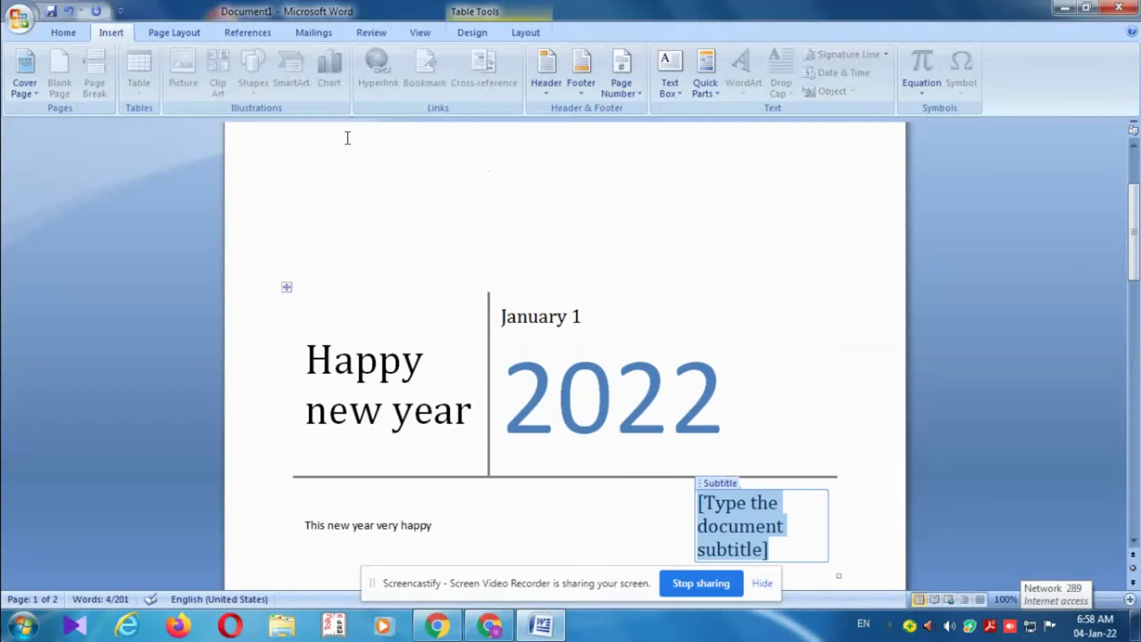
{"action": "left_click", "coordinate": [380, 175]}
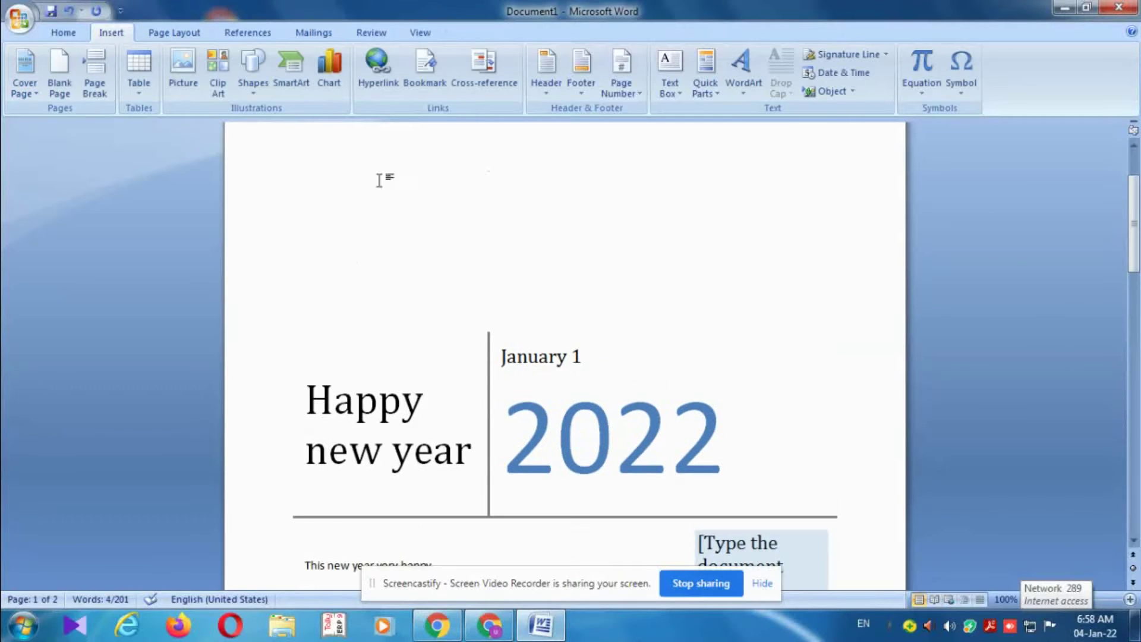
{"action": "double_click", "coordinate": [378, 209]}
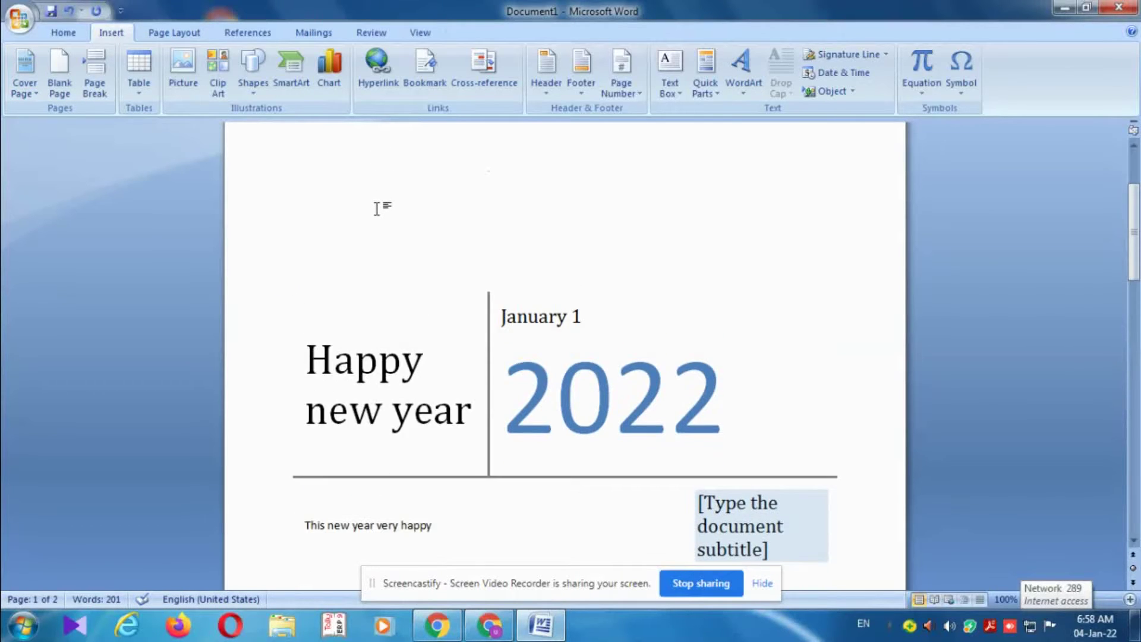
{"action": "scroll", "coordinate": [433, 262], "scroll_direction": "down", "scroll_amount": 5}
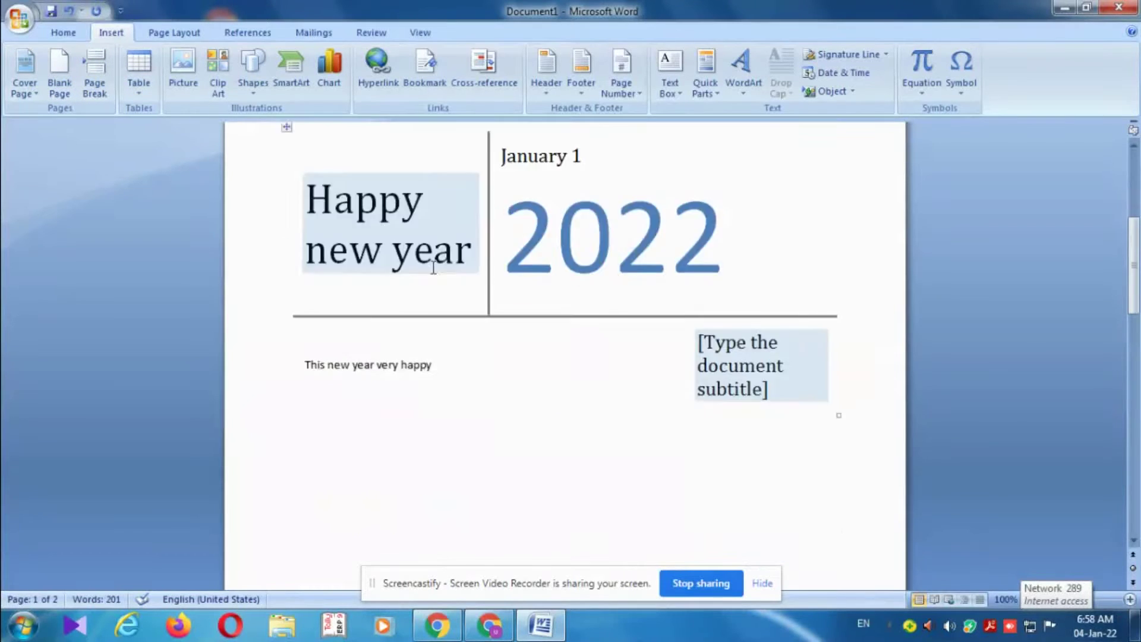
{"action": "scroll", "coordinate": [467, 283], "scroll_direction": "down", "scroll_amount": 3}
{"action": "scroll", "coordinate": [466, 280], "scroll_direction": "down", "scroll_amount": 5}
{"action": "scroll", "coordinate": [468, 283], "scroll_direction": "down", "scroll_amount": 5}
{"action": "scroll", "coordinate": [467, 283], "scroll_direction": "down", "scroll_amount": 5}
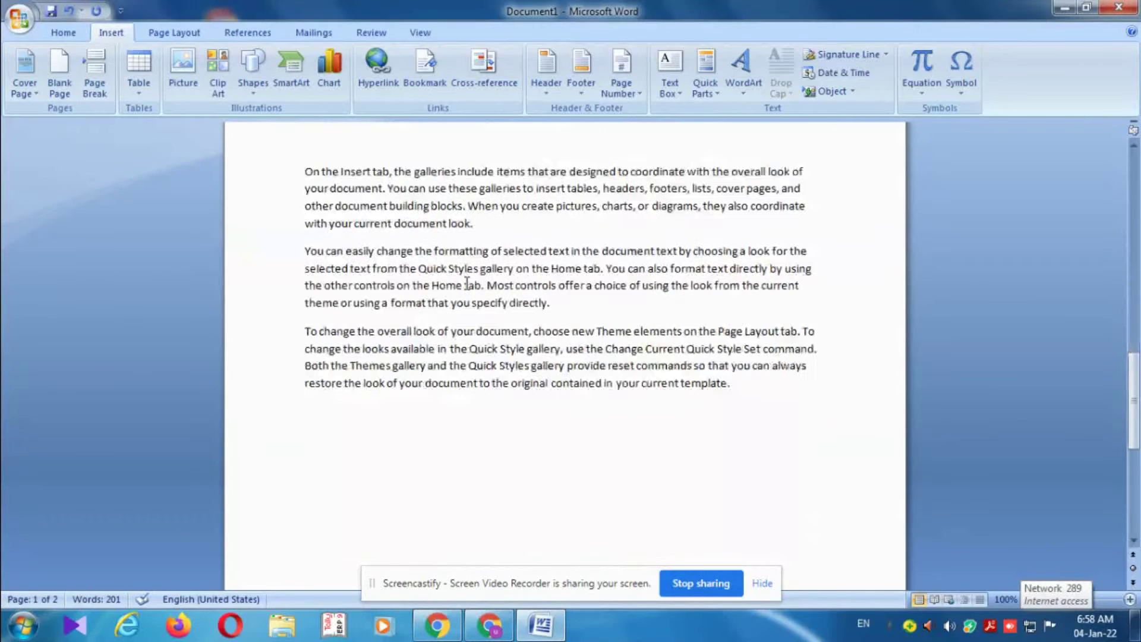
{"action": "scroll", "coordinate": [468, 283], "scroll_direction": "down", "scroll_amount": 7}
{"action": "scroll", "coordinate": [467, 283], "scroll_direction": "down", "scroll_amount": 1}
{"action": "scroll", "coordinate": [468, 283], "scroll_direction": "down", "scroll_amount": 2}
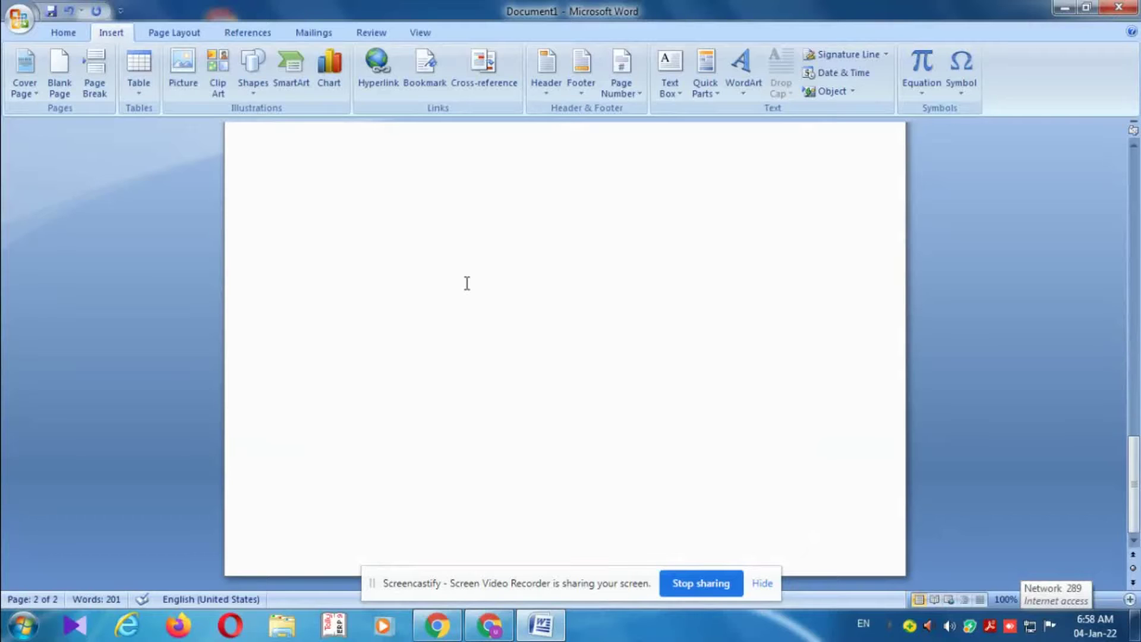
{"action": "scroll", "coordinate": [467, 283], "scroll_direction": "up", "scroll_amount": 6}
{"action": "scroll", "coordinate": [469, 283], "scroll_direction": "up", "scroll_amount": 7}
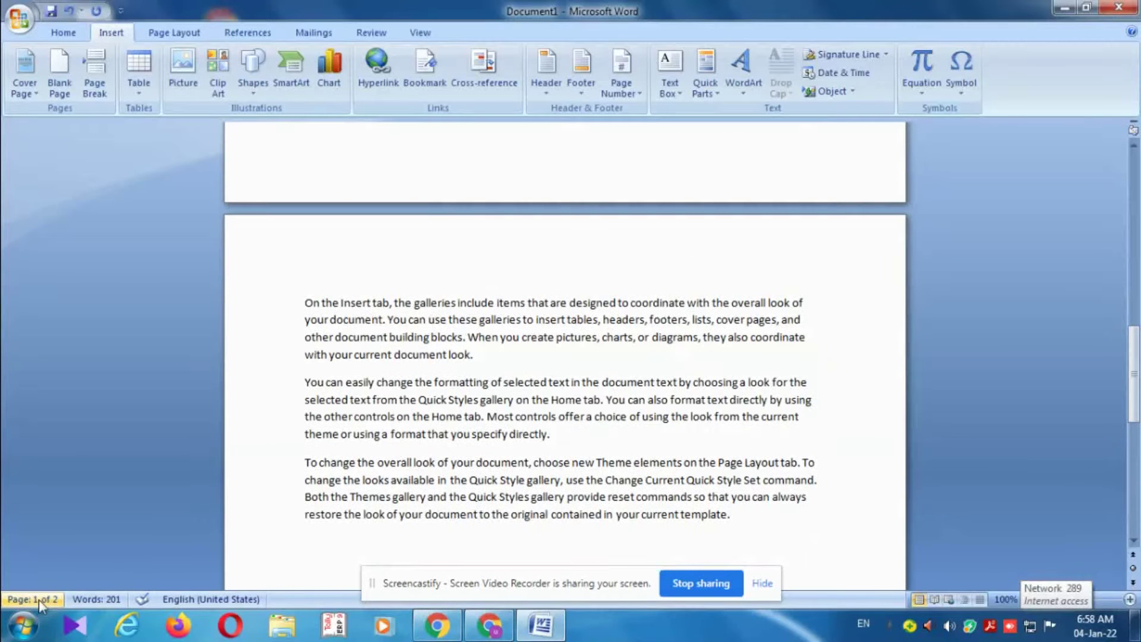
{"action": "scroll", "coordinate": [397, 465], "scroll_direction": "up", "scroll_amount": 5}
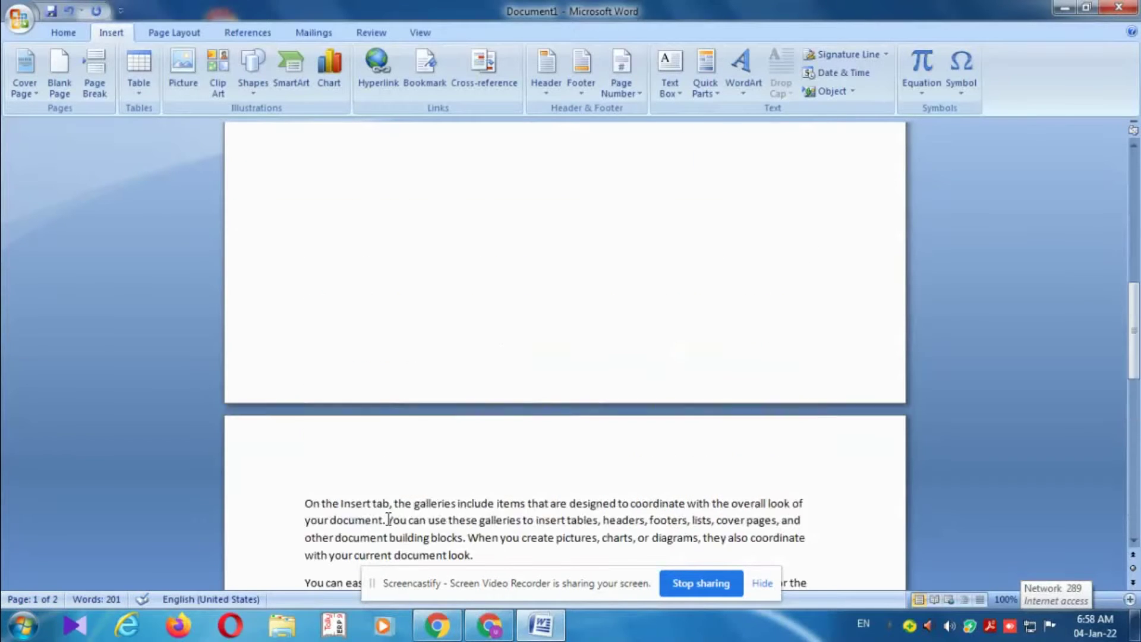
{"action": "scroll", "coordinate": [397, 465], "scroll_direction": "up", "scroll_amount": 8}
{"action": "scroll", "coordinate": [397, 465], "scroll_direction": "up", "scroll_amount": 3}
{"action": "scroll", "coordinate": [397, 465], "scroll_direction": "up", "scroll_amount": 3}
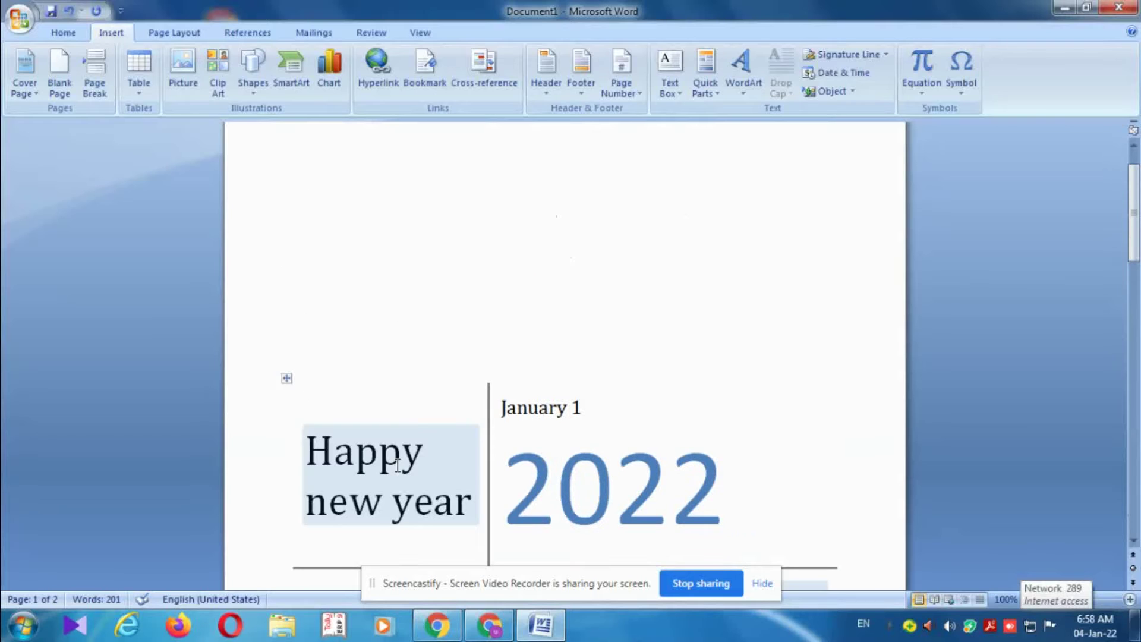
{"action": "scroll", "coordinate": [581, 382], "scroll_direction": "down", "scroll_amount": 6}
{"action": "scroll", "coordinate": [578, 386], "scroll_direction": "down", "scroll_amount": 4}
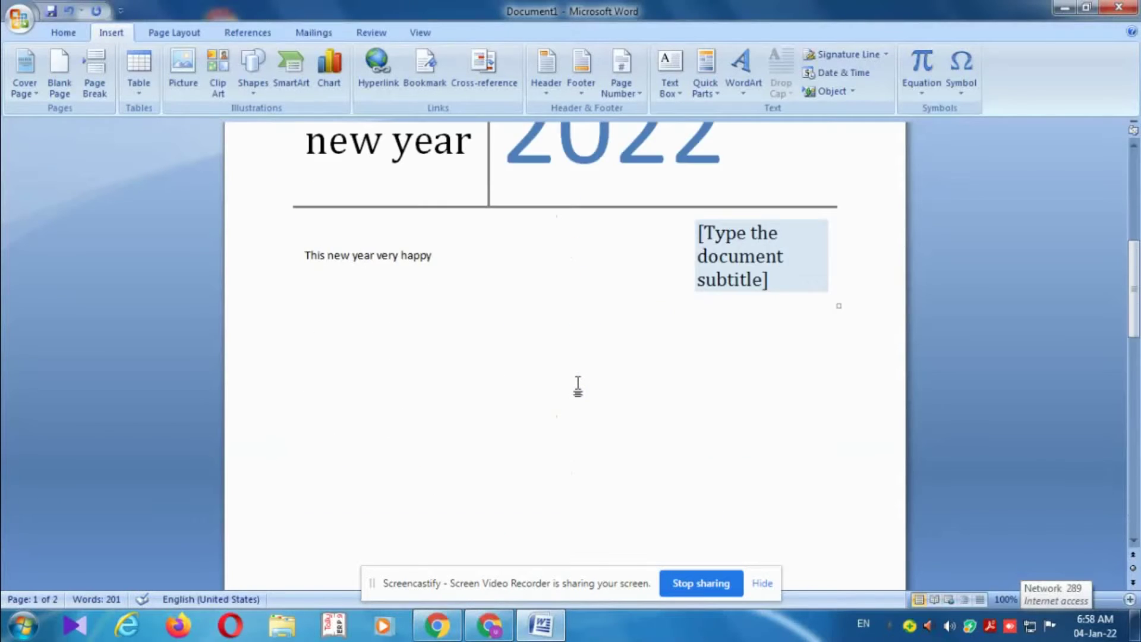
{"action": "scroll", "coordinate": [578, 386], "scroll_direction": "down", "scroll_amount": 5}
{"action": "scroll", "coordinate": [579, 383], "scroll_direction": "down", "scroll_amount": 5}
{"action": "scroll", "coordinate": [527, 440], "scroll_direction": "down", "scroll_amount": 10}
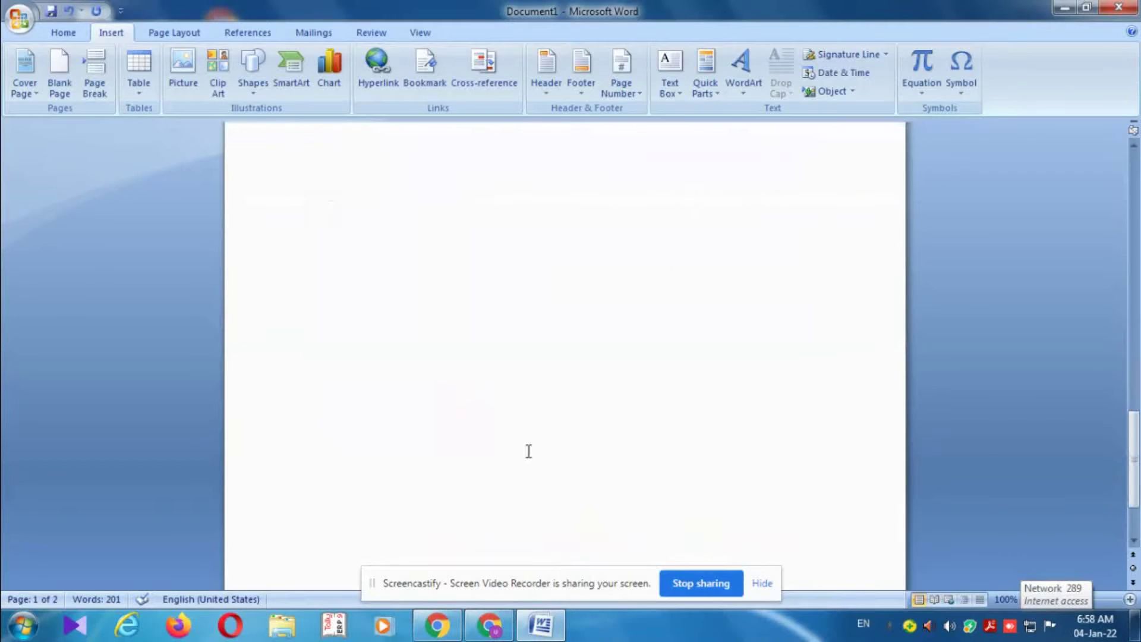
{"action": "scroll", "coordinate": [529, 452], "scroll_direction": "up", "scroll_amount": 5}
{"action": "scroll", "coordinate": [528, 451], "scroll_direction": "up", "scroll_amount": 5}
{"action": "scroll", "coordinate": [529, 451], "scroll_direction": "up", "scroll_amount": 4}
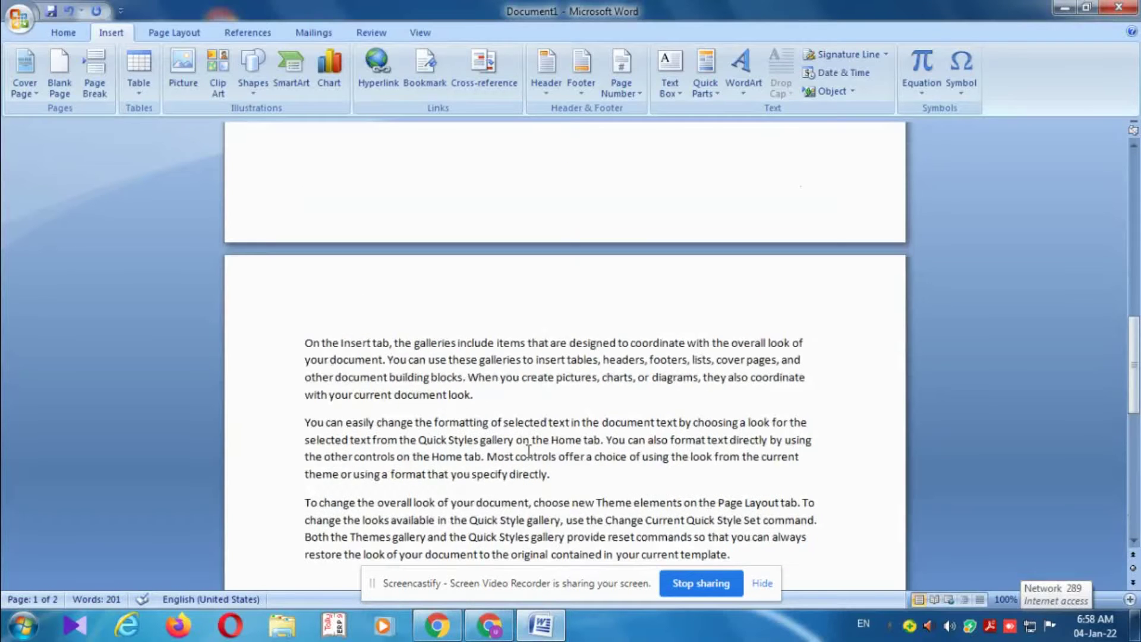
{"action": "scroll", "coordinate": [529, 451], "scroll_direction": "up", "scroll_amount": 10}
{"action": "scroll", "coordinate": [507, 377], "scroll_direction": "up", "scroll_amount": 3}
{"action": "scroll", "coordinate": [493, 362], "scroll_direction": "up", "scroll_amount": 6}
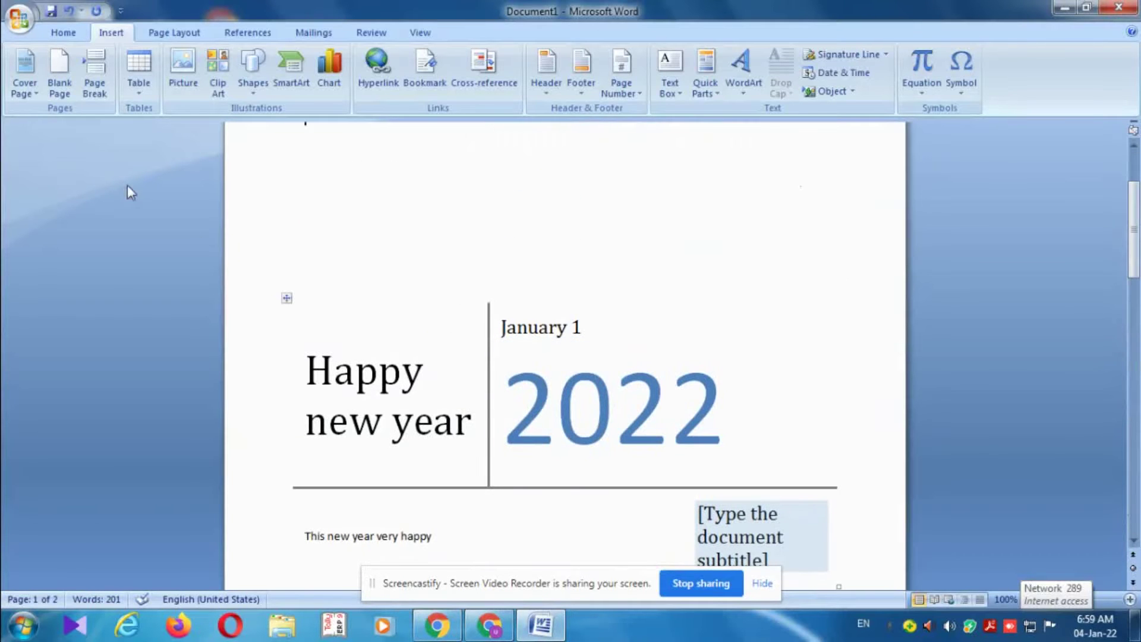
Insert a Blank Page after the cover, then scroll through all four pages to check.
{"action": "left_click", "coordinate": [58, 78]}
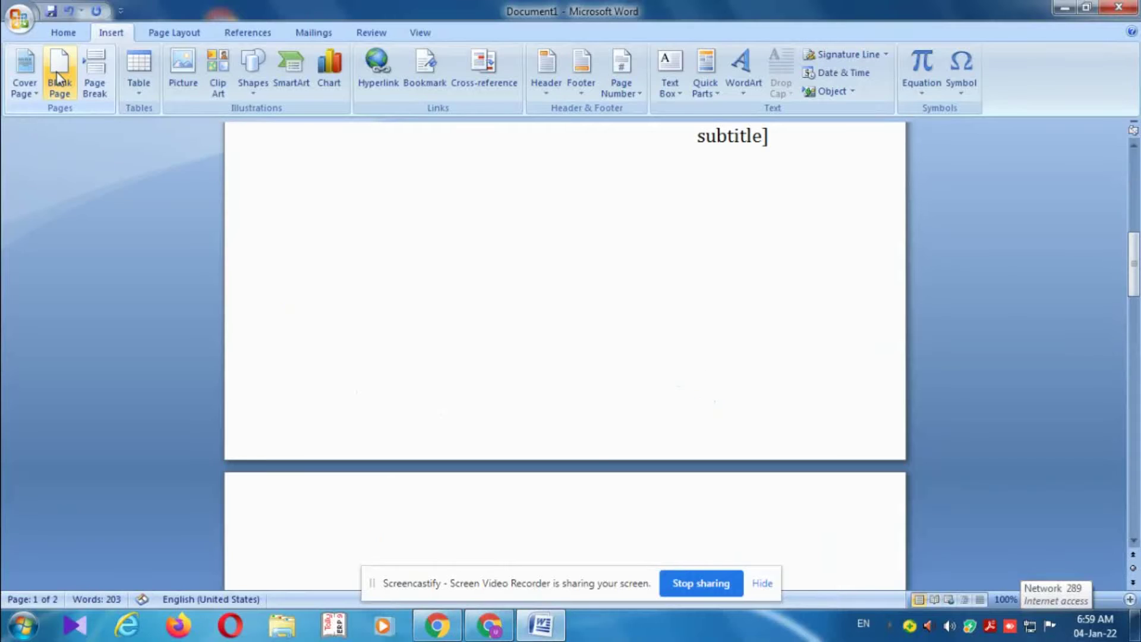
{"action": "scroll", "coordinate": [408, 285], "scroll_direction": "down", "scroll_amount": 5}
{"action": "scroll", "coordinate": [408, 286], "scroll_direction": "down", "scroll_amount": 5}
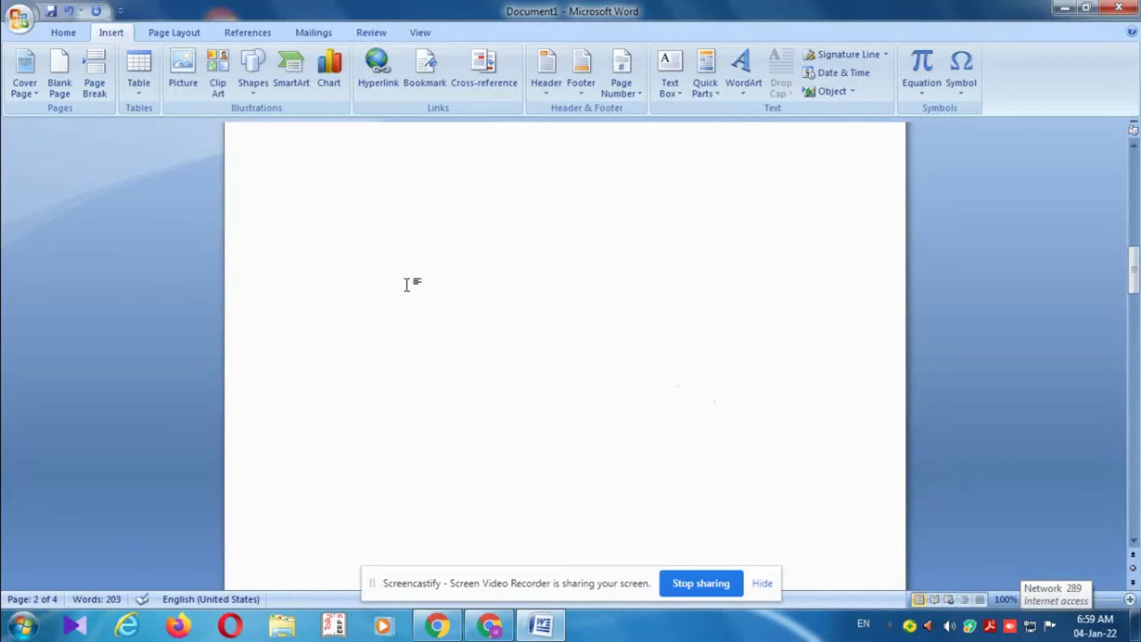
{"action": "scroll", "coordinate": [408, 285], "scroll_direction": "down", "scroll_amount": 5}
{"action": "scroll", "coordinate": [409, 285], "scroll_direction": "down", "scroll_amount": 4}
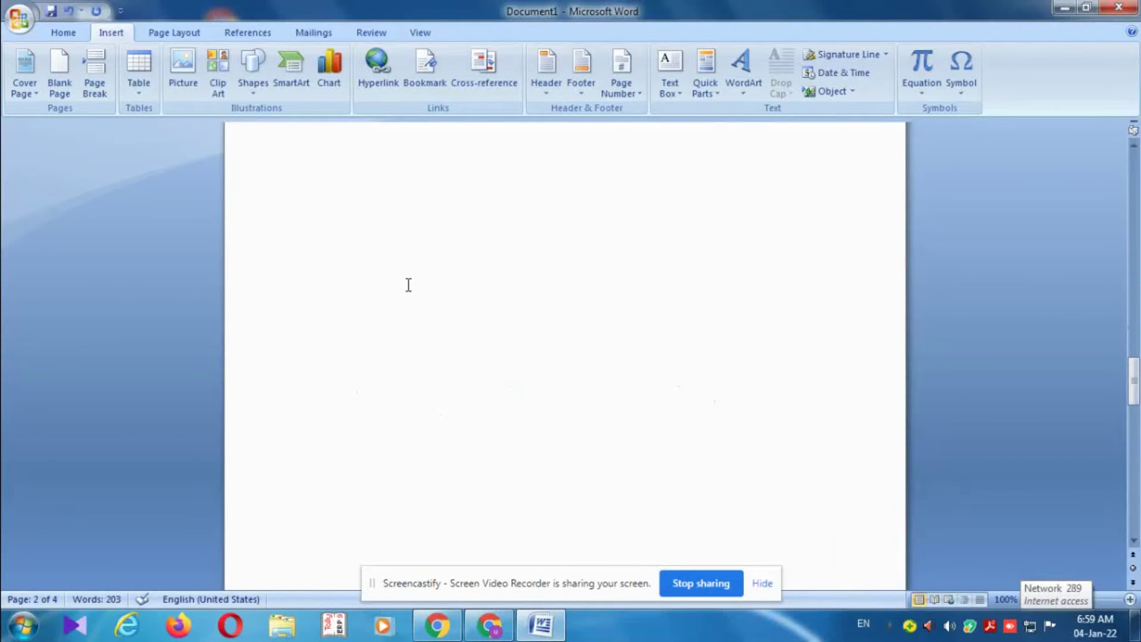
{"action": "scroll", "coordinate": [408, 286], "scroll_direction": "down", "scroll_amount": 3}
{"action": "scroll", "coordinate": [408, 286], "scroll_direction": "down", "scroll_amount": 4}
{"action": "scroll", "coordinate": [409, 285], "scroll_direction": "down", "scroll_amount": 5}
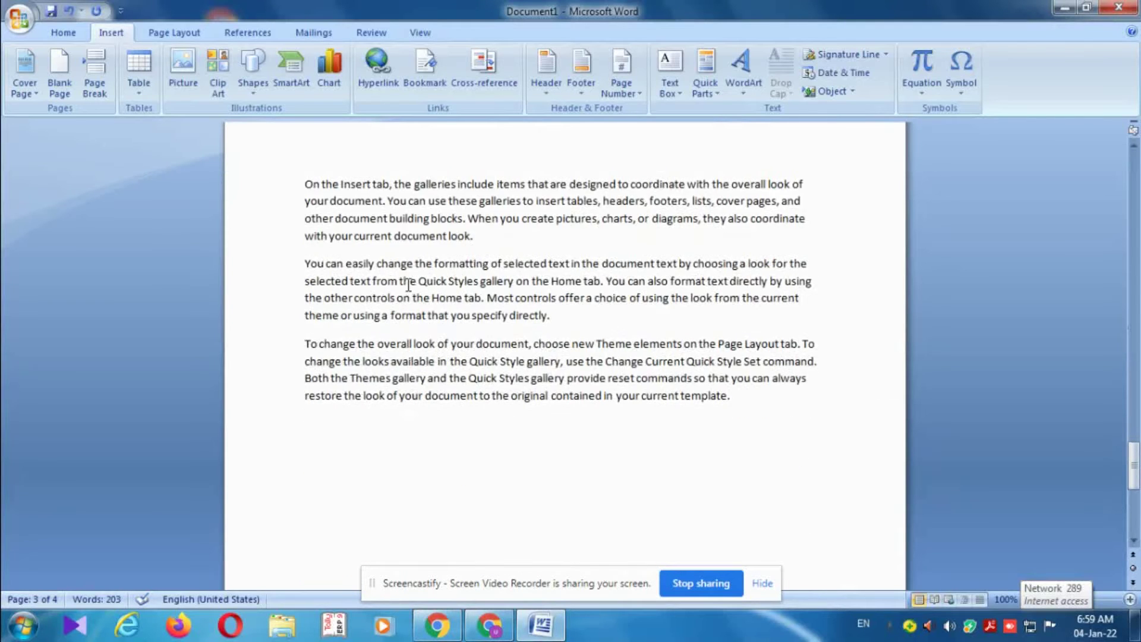
{"action": "scroll", "coordinate": [408, 285], "scroll_direction": "down", "scroll_amount": 3}
{"action": "scroll", "coordinate": [409, 285], "scroll_direction": "down", "scroll_amount": 5}
{"action": "scroll", "coordinate": [408, 286], "scroll_direction": "up", "scroll_amount": 5}
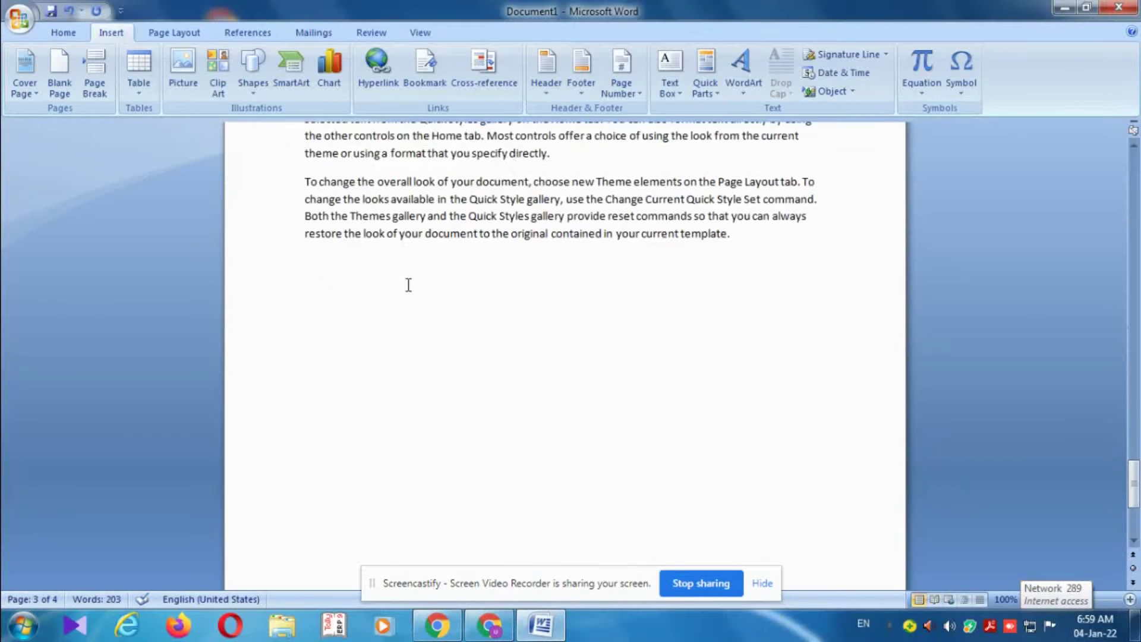
{"action": "scroll", "coordinate": [408, 286], "scroll_direction": "up", "scroll_amount": 3}
{"action": "scroll", "coordinate": [408, 290], "scroll_direction": "up", "scroll_amount": 3}
{"action": "scroll", "coordinate": [406, 295], "scroll_direction": "up", "scroll_amount": 5}
{"action": "scroll", "coordinate": [406, 295], "scroll_direction": "up", "scroll_amount": 3}
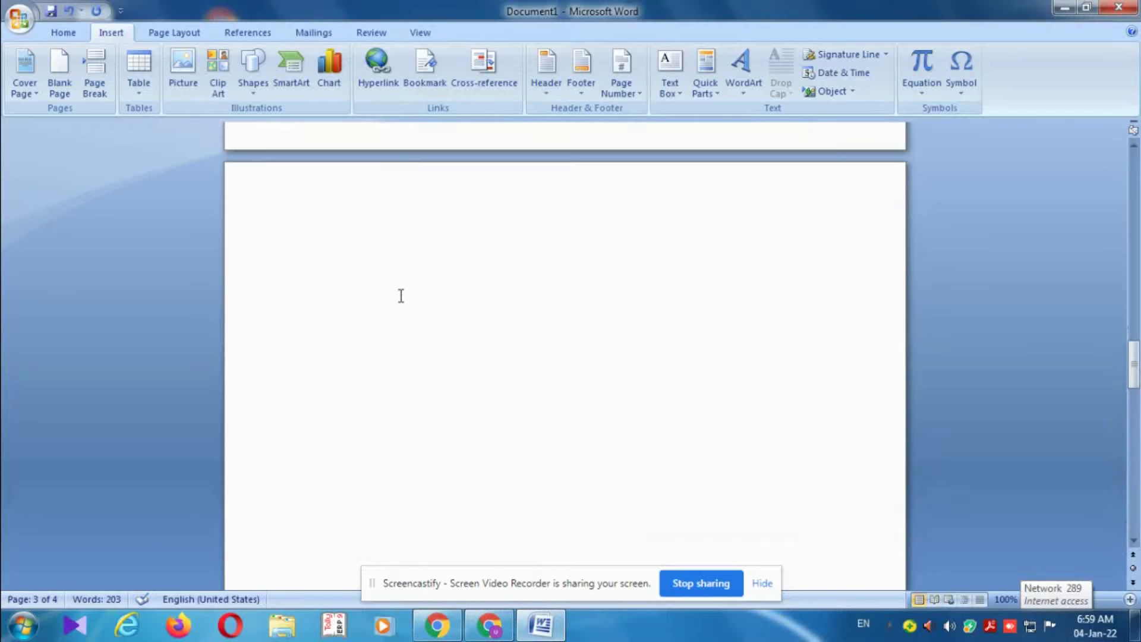
{"action": "scroll", "coordinate": [400, 294], "scroll_direction": "up", "scroll_amount": 5}
{"action": "scroll", "coordinate": [400, 267], "scroll_direction": "up", "scroll_amount": 5}
{"action": "scroll", "coordinate": [410, 286], "scroll_direction": "up", "scroll_amount": 3}
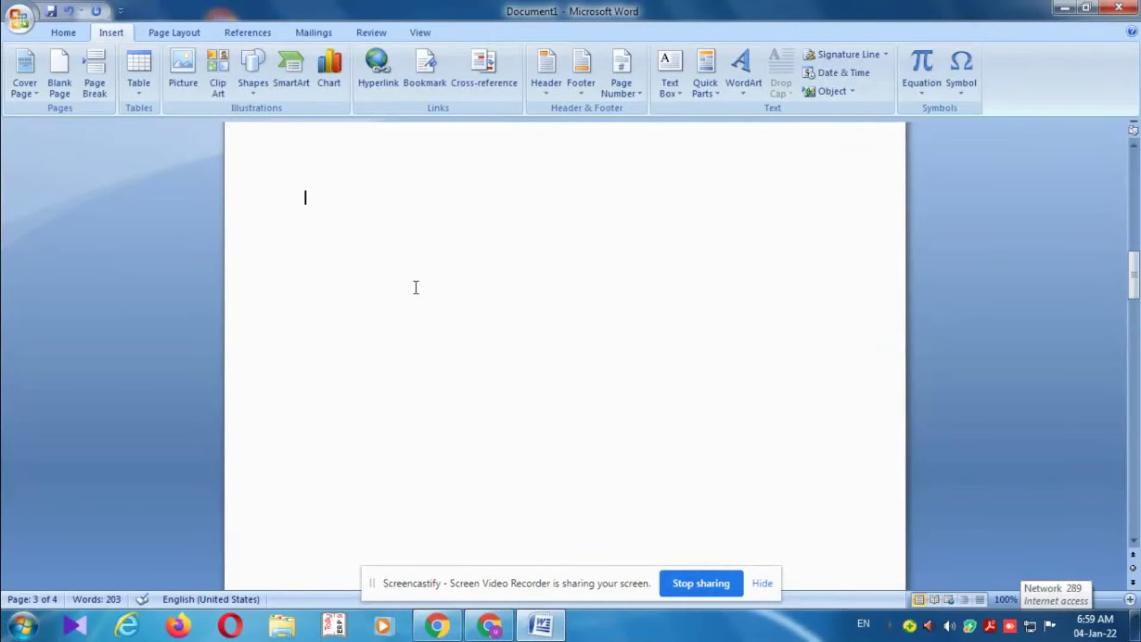
{"action": "scroll", "coordinate": [416, 287], "scroll_direction": "up", "scroll_amount": 5}
{"action": "scroll", "coordinate": [416, 280], "scroll_direction": "up", "scroll_amount": 10}
{"action": "scroll", "coordinate": [416, 276], "scroll_direction": "up", "scroll_amount": 3}
{"action": "scroll", "coordinate": [416, 272], "scroll_direction": "down", "scroll_amount": 10}
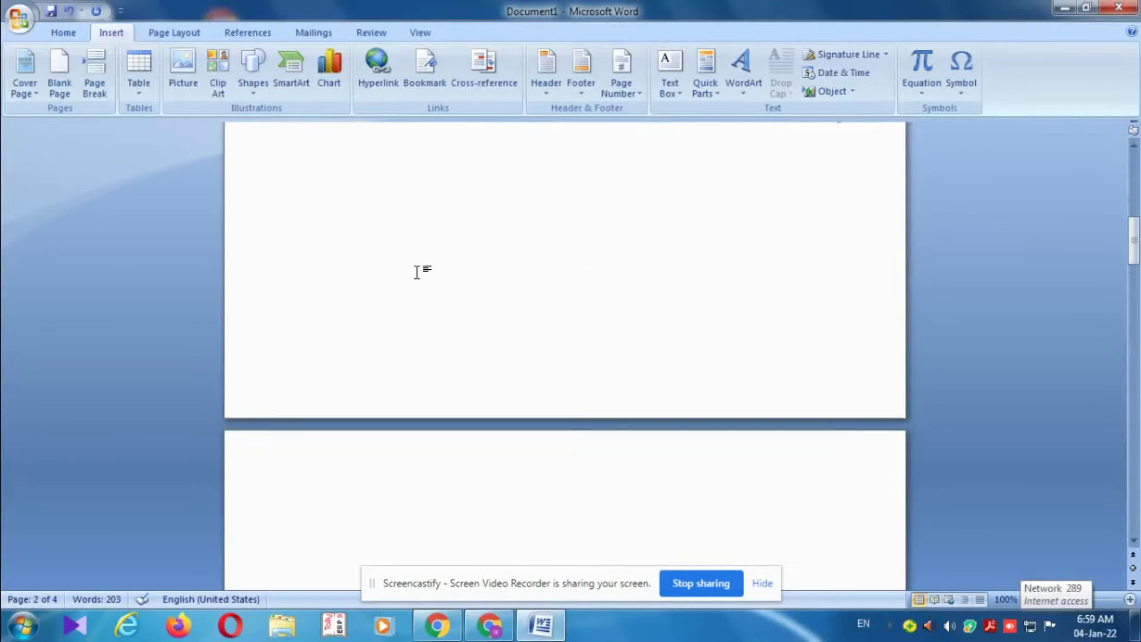
{"action": "scroll", "coordinate": [398, 286], "scroll_direction": "down", "scroll_amount": 3}
{"action": "scroll", "coordinate": [362, 321], "scroll_direction": "down", "scroll_amount": 3}
{"action": "scroll", "coordinate": [347, 339], "scroll_direction": "down", "scroll_amount": 1}
{"action": "scroll", "coordinate": [348, 340], "scroll_direction": "up", "scroll_amount": 4}
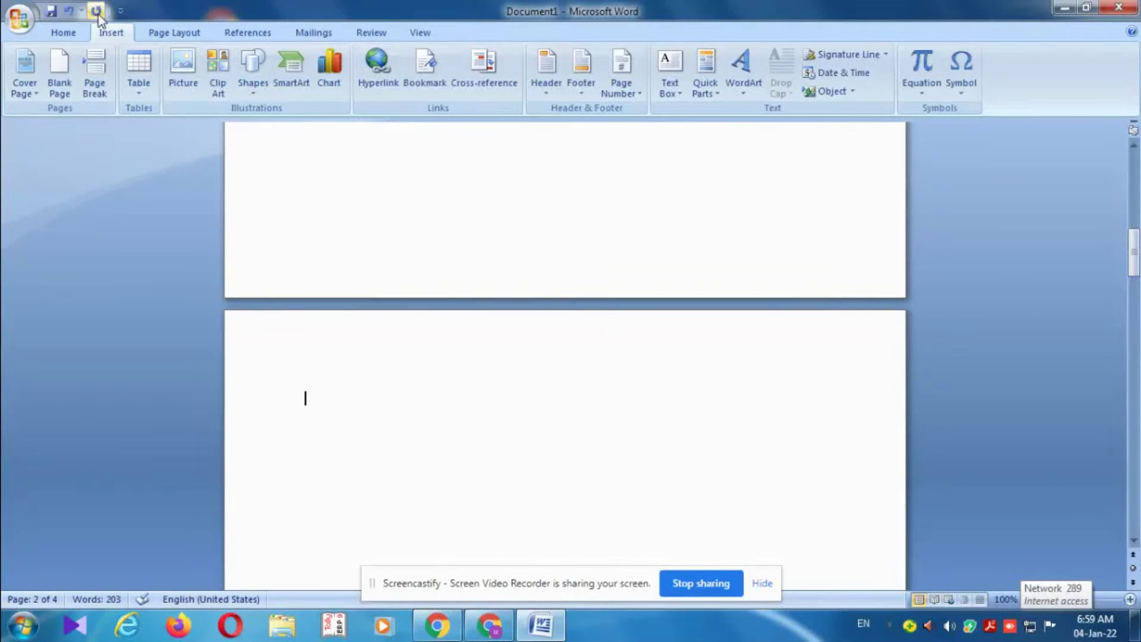
{"action": "left_click", "coordinate": [63, 87]}
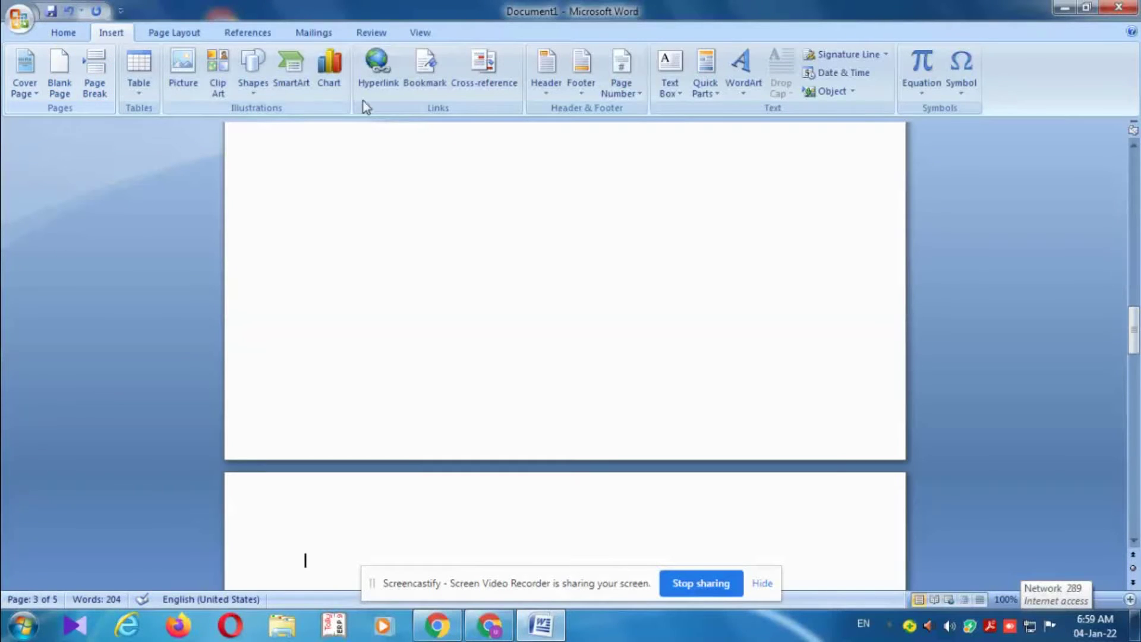
{"action": "scroll", "coordinate": [440, 220], "scroll_direction": "up", "scroll_amount": 5}
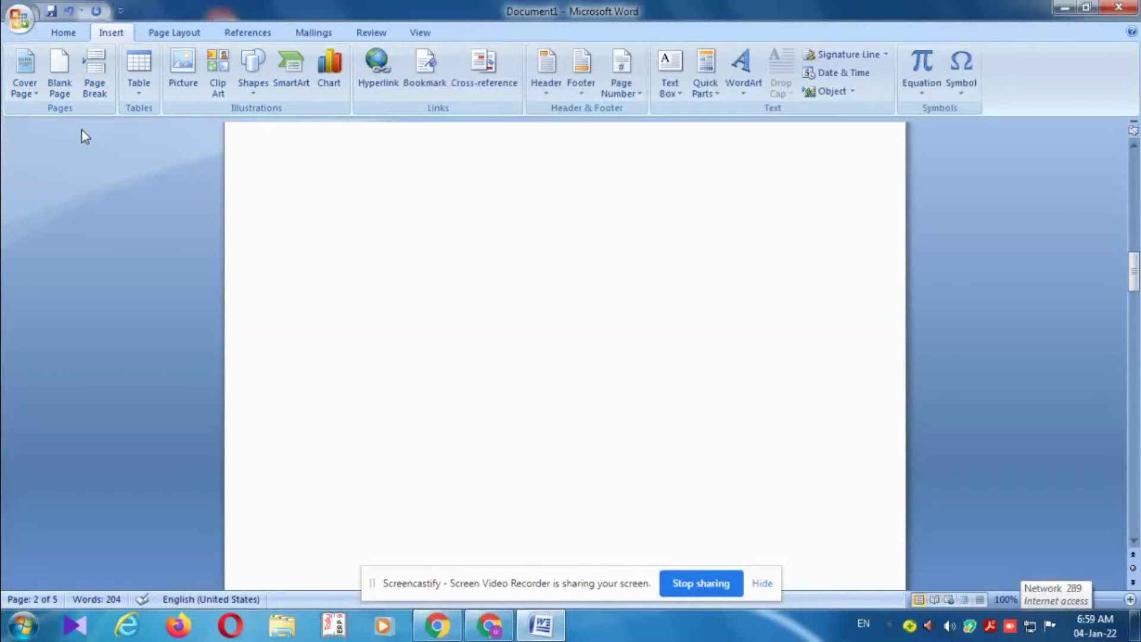
{"action": "scroll", "coordinate": [546, 222], "scroll_direction": "down", "scroll_amount": 3}
{"action": "scroll", "coordinate": [564, 273], "scroll_direction": "down", "scroll_amount": 5}
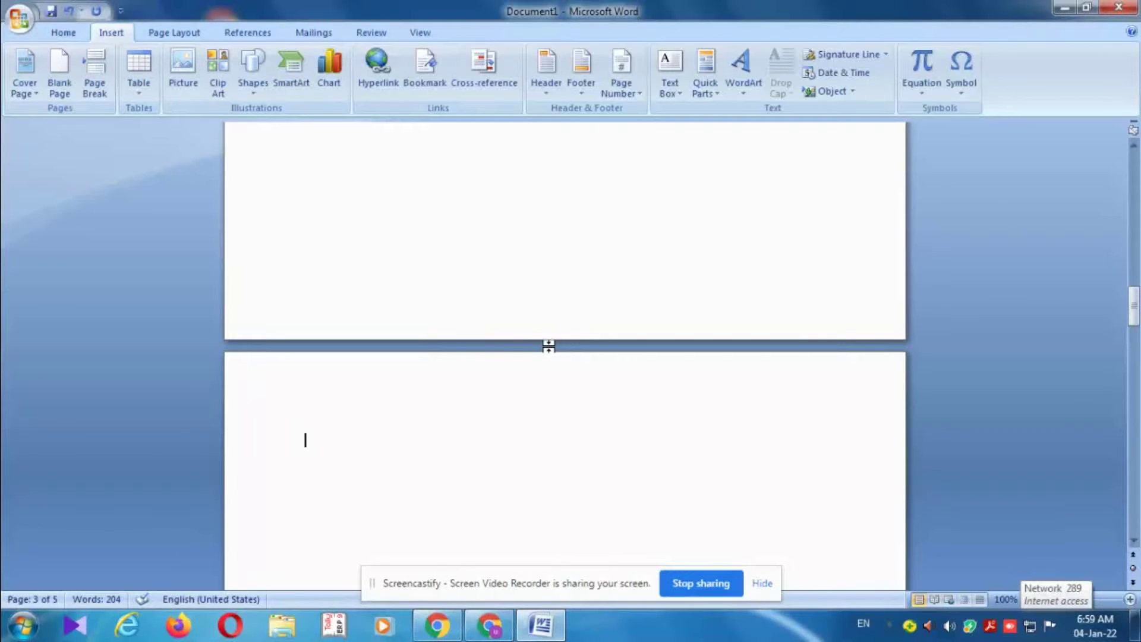
{"action": "scroll", "coordinate": [578, 351], "scroll_direction": "up", "scroll_amount": 10}
{"action": "scroll", "coordinate": [579, 352], "scroll_direction": "up", "scroll_amount": 3}
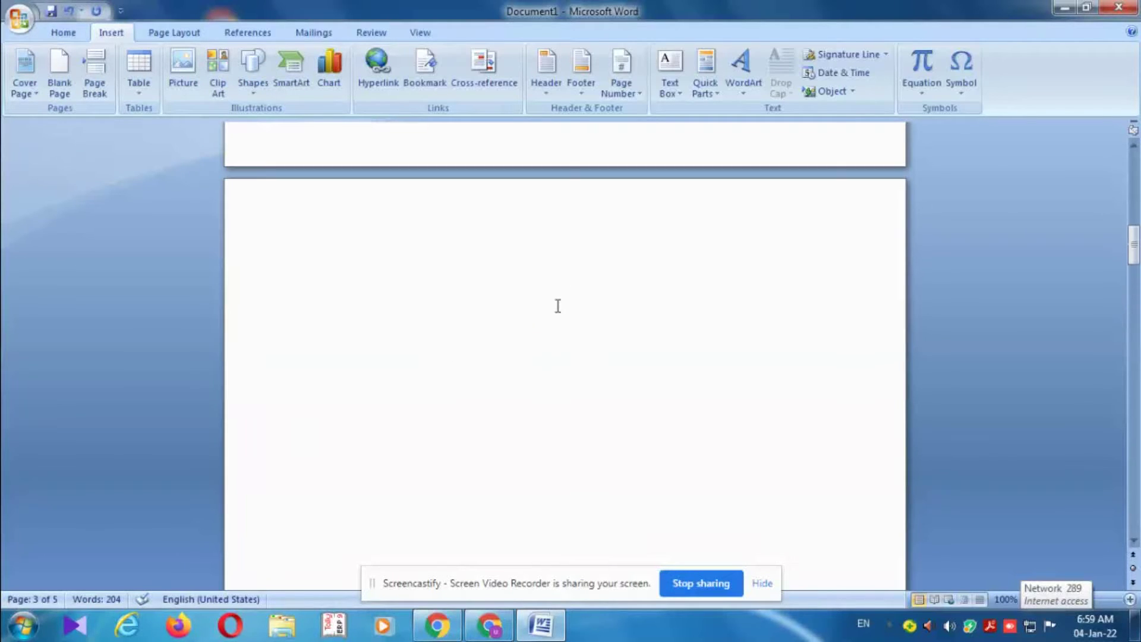
{"action": "scroll", "coordinate": [555, 305], "scroll_direction": "up", "scroll_amount": 3}
{"action": "scroll", "coordinate": [545, 262], "scroll_direction": "up", "scroll_amount": 10}
{"action": "scroll", "coordinate": [543, 257], "scroll_direction": "up", "scroll_amount": 5}
{"action": "scroll", "coordinate": [531, 255], "scroll_direction": "up", "scroll_amount": 4}
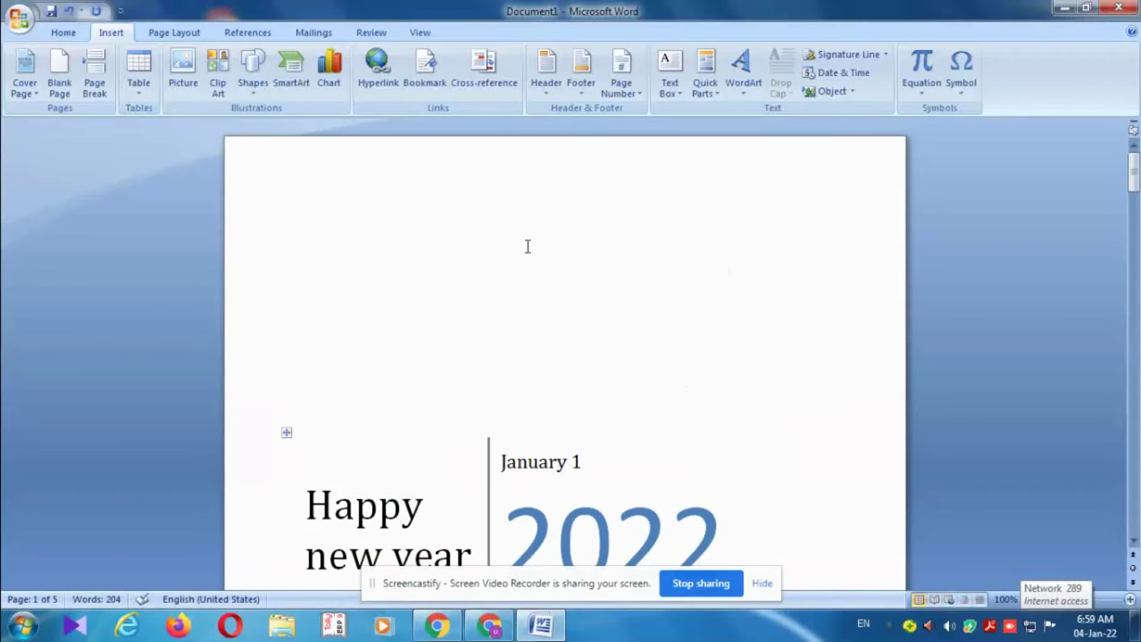
{"action": "scroll", "coordinate": [528, 247], "scroll_direction": "down", "scroll_amount": 3}
{"action": "scroll", "coordinate": [521, 381], "scroll_direction": "down", "scroll_amount": 10}
{"action": "scroll", "coordinate": [518, 383], "scroll_direction": "down", "scroll_amount": 5}
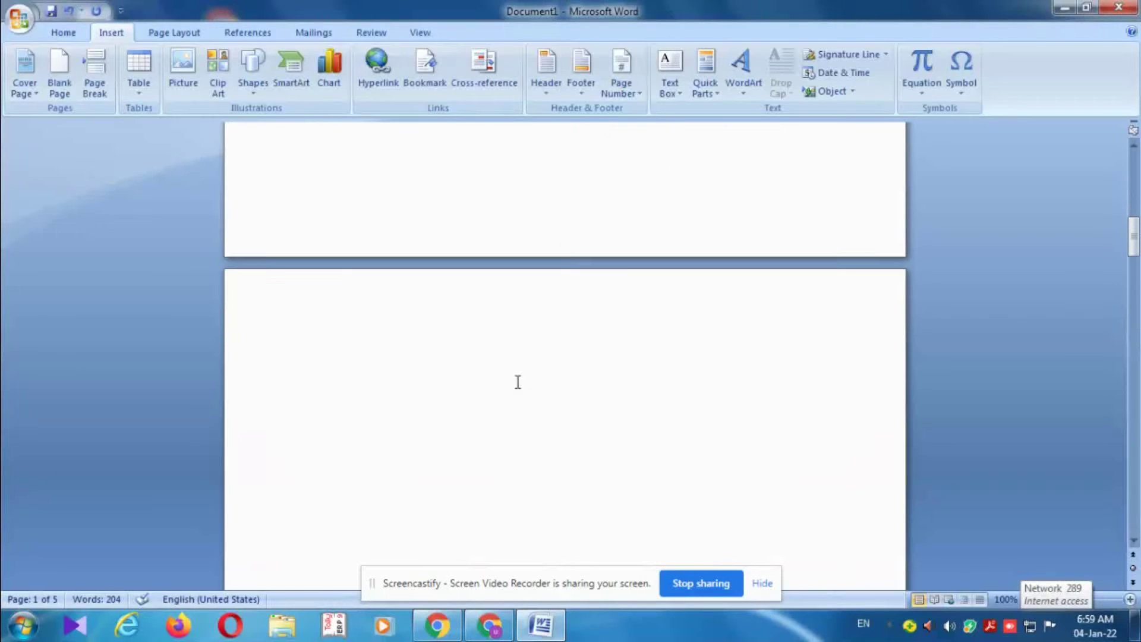
{"action": "scroll", "coordinate": [523, 355], "scroll_direction": "up", "scroll_amount": 3}
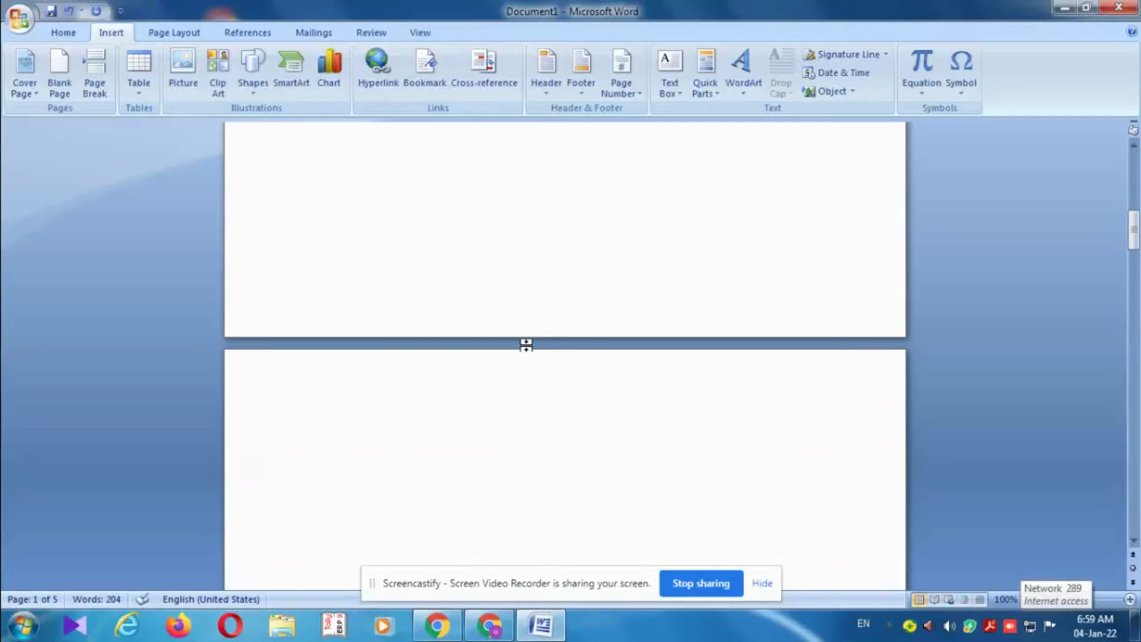
{"action": "scroll", "coordinate": [570, 466], "scroll_direction": "down", "scroll_amount": 5}
{"action": "scroll", "coordinate": [571, 466], "scroll_direction": "down", "scroll_amount": 5}
{"action": "scroll", "coordinate": [573, 464], "scroll_direction": "down", "scroll_amount": 5}
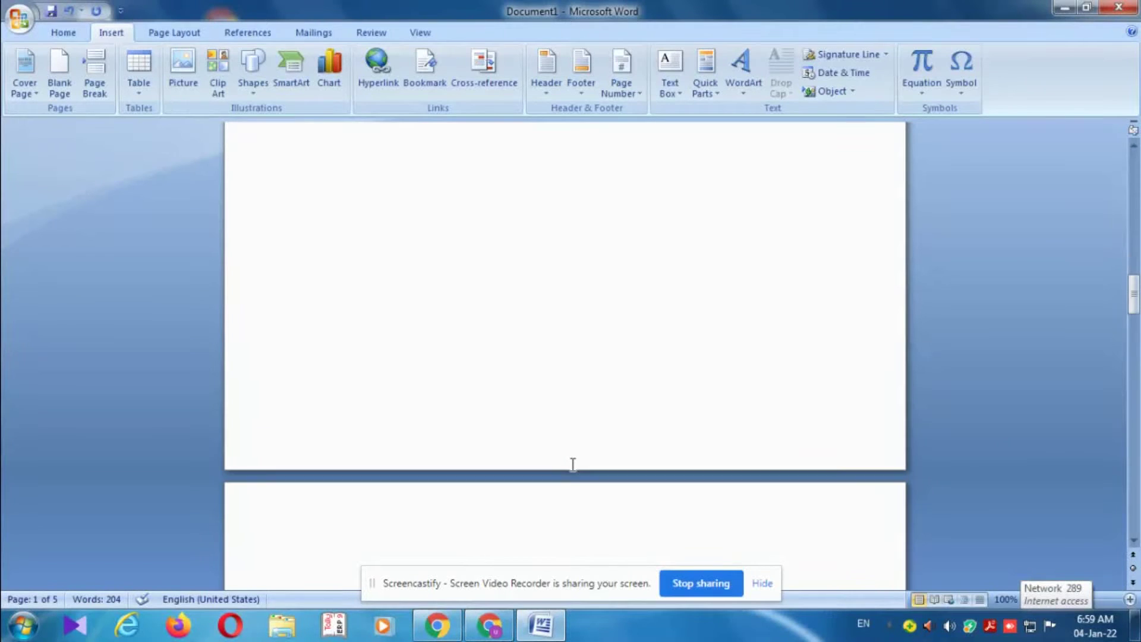
{"action": "scroll", "coordinate": [570, 452], "scroll_direction": "down", "scroll_amount": 1}
{"action": "scroll", "coordinate": [567, 437], "scroll_direction": "down", "scroll_amount": 1}
{"action": "scroll", "coordinate": [568, 440], "scroll_direction": "down", "scroll_amount": 5}
{"action": "scroll", "coordinate": [570, 440], "scroll_direction": "down", "scroll_amount": 5}
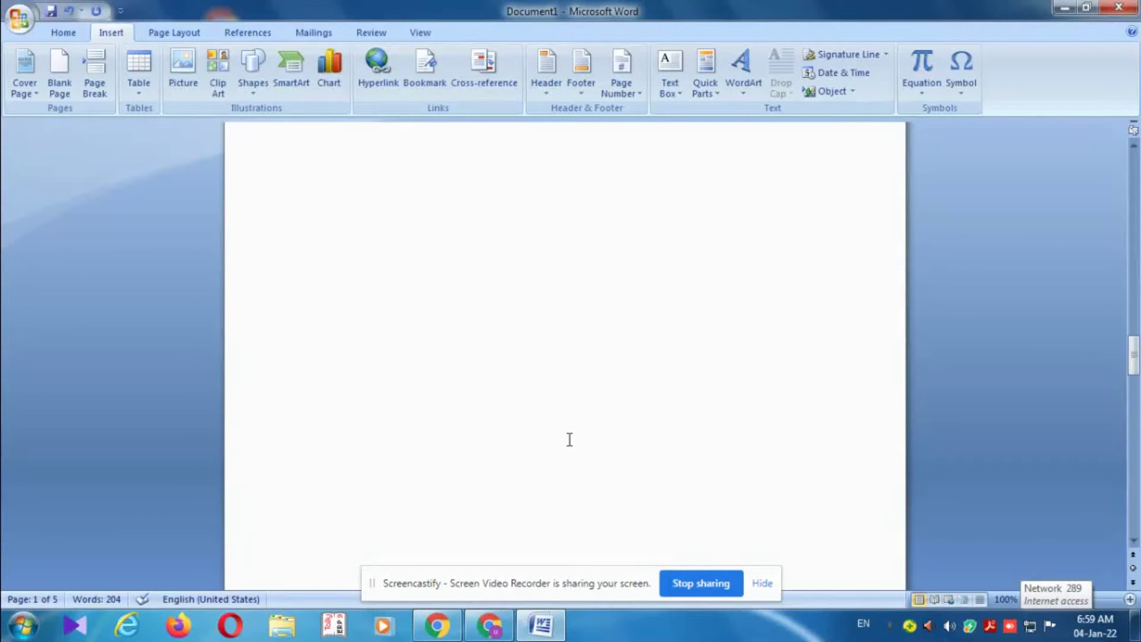
{"action": "scroll", "coordinate": [570, 439], "scroll_direction": "down", "scroll_amount": 5}
{"action": "scroll", "coordinate": [565, 350], "scroll_direction": "down", "scroll_amount": 5}
{"action": "scroll", "coordinate": [572, 369], "scroll_direction": "down", "scroll_amount": 5}
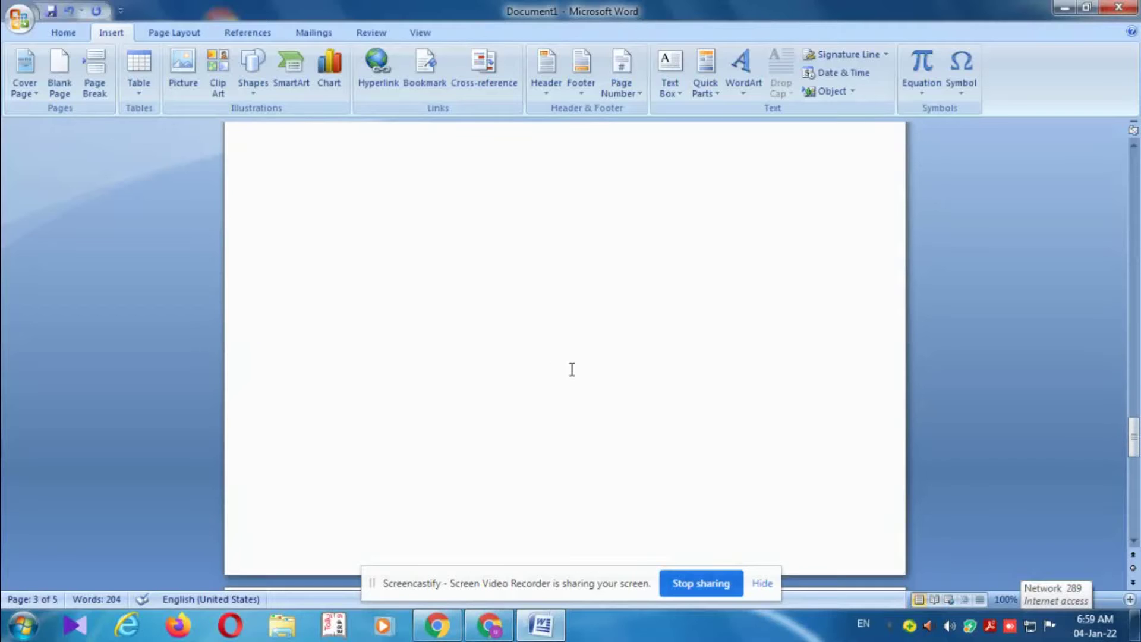
{"action": "scroll", "coordinate": [572, 369], "scroll_direction": "down", "scroll_amount": 5}
{"action": "scroll", "coordinate": [588, 275], "scroll_direction": "down", "scroll_amount": 2}
{"action": "scroll", "coordinate": [588, 275], "scroll_direction": "down", "scroll_amount": 3}
{"action": "scroll", "coordinate": [591, 275], "scroll_direction": "down", "scroll_amount": 5}
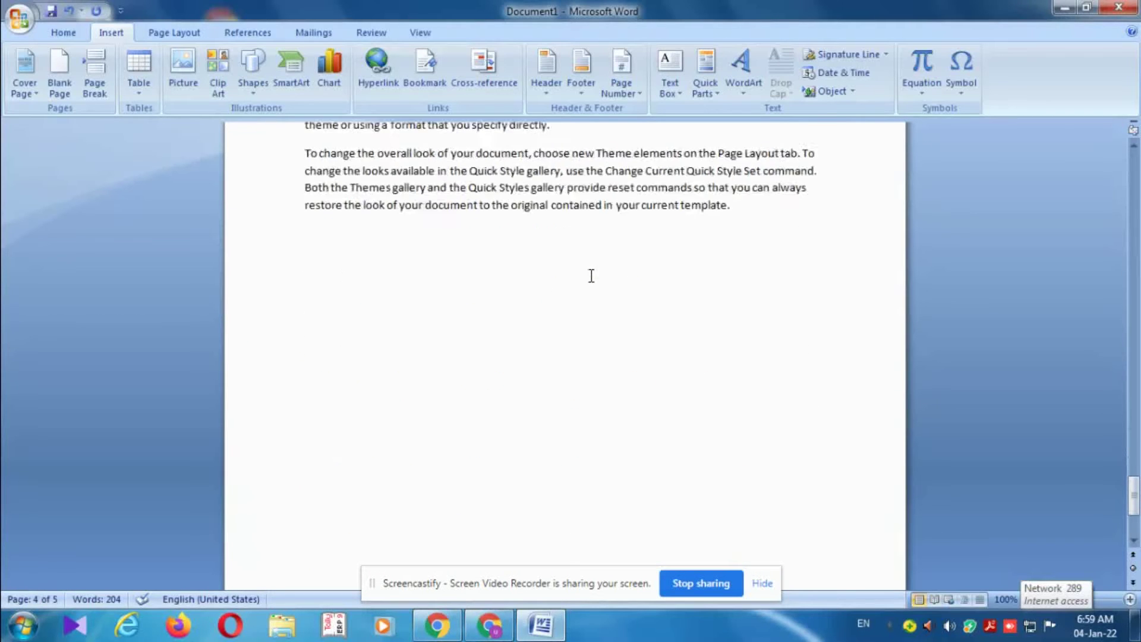
{"action": "scroll", "coordinate": [592, 276], "scroll_direction": "down", "scroll_amount": 5}
{"action": "scroll", "coordinate": [434, 386], "scroll_direction": "up", "scroll_amount": 3}
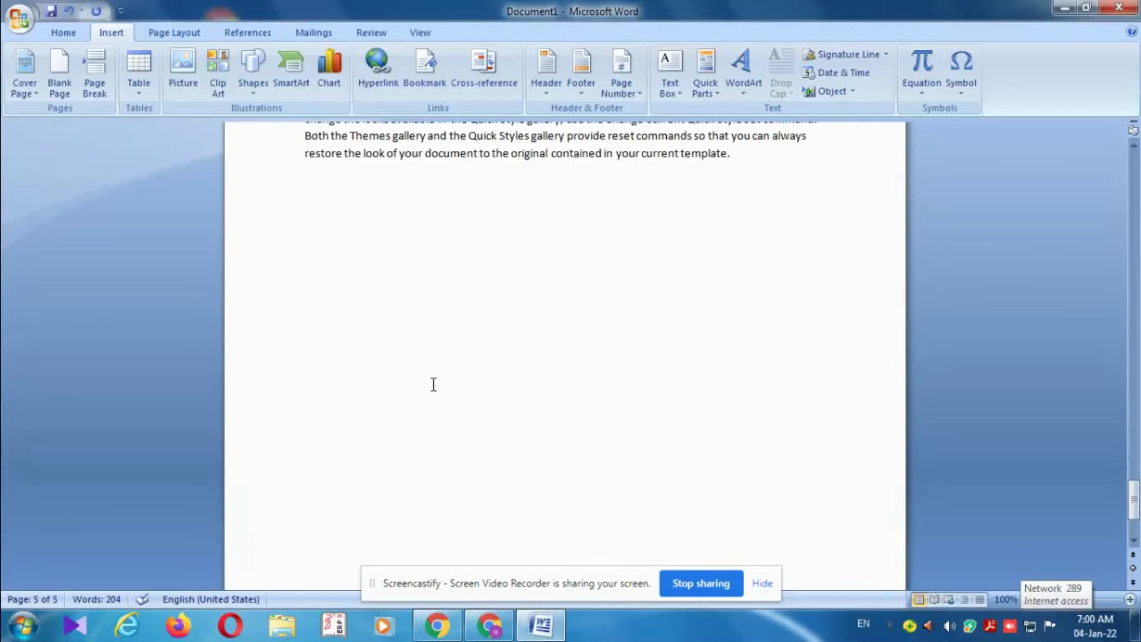
{"action": "scroll", "coordinate": [588, 175], "scroll_direction": "up", "scroll_amount": 3}
{"action": "scroll", "coordinate": [595, 182], "scroll_direction": "up", "scroll_amount": 3}
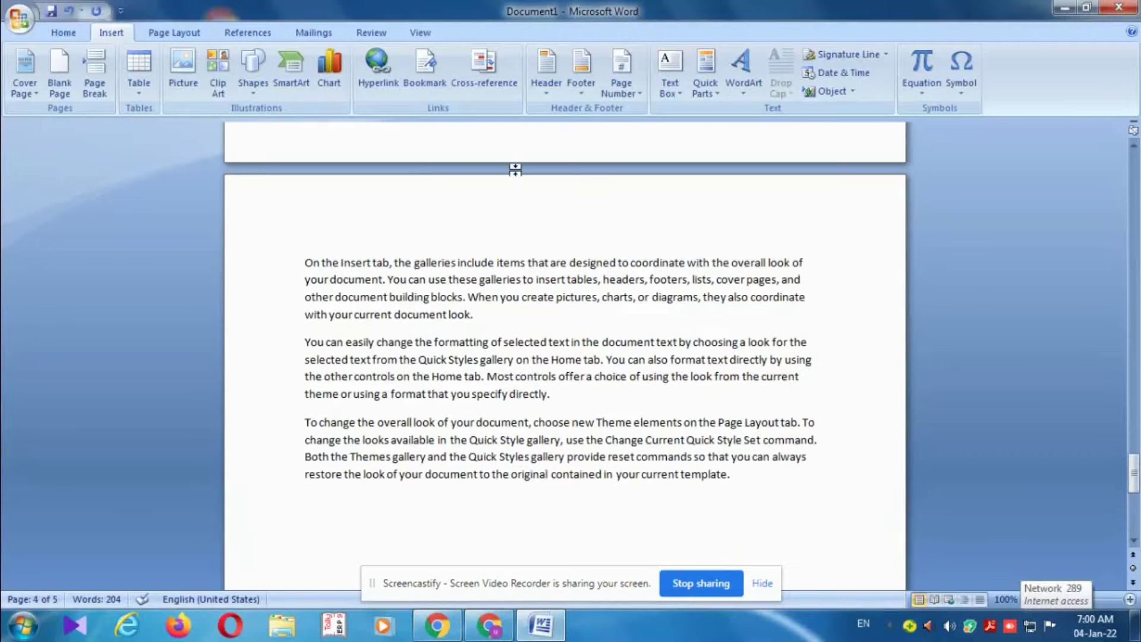
{"action": "scroll", "coordinate": [428, 157], "scroll_direction": "up", "scroll_amount": 5}
{"action": "scroll", "coordinate": [373, 68], "scroll_direction": "up", "scroll_amount": 1}
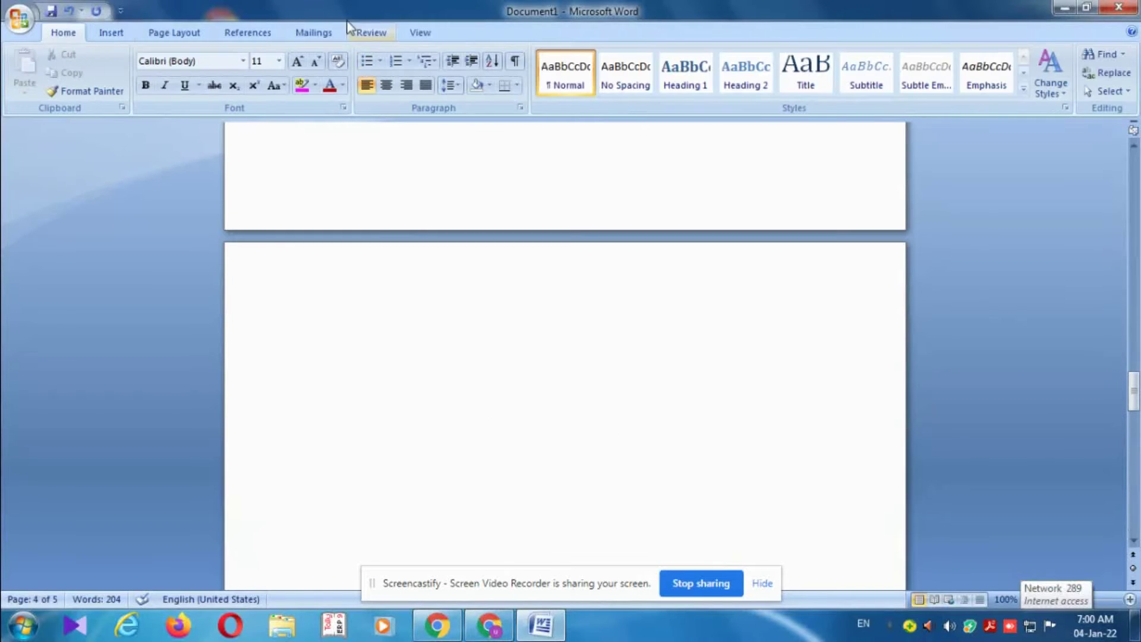
Add three more page breaks and blank pages, extending the document to nine pages.
{"action": "left_click", "coordinate": [111, 33]}
{"action": "scroll", "coordinate": [395, 172], "scroll_direction": "up", "scroll_amount": 5}
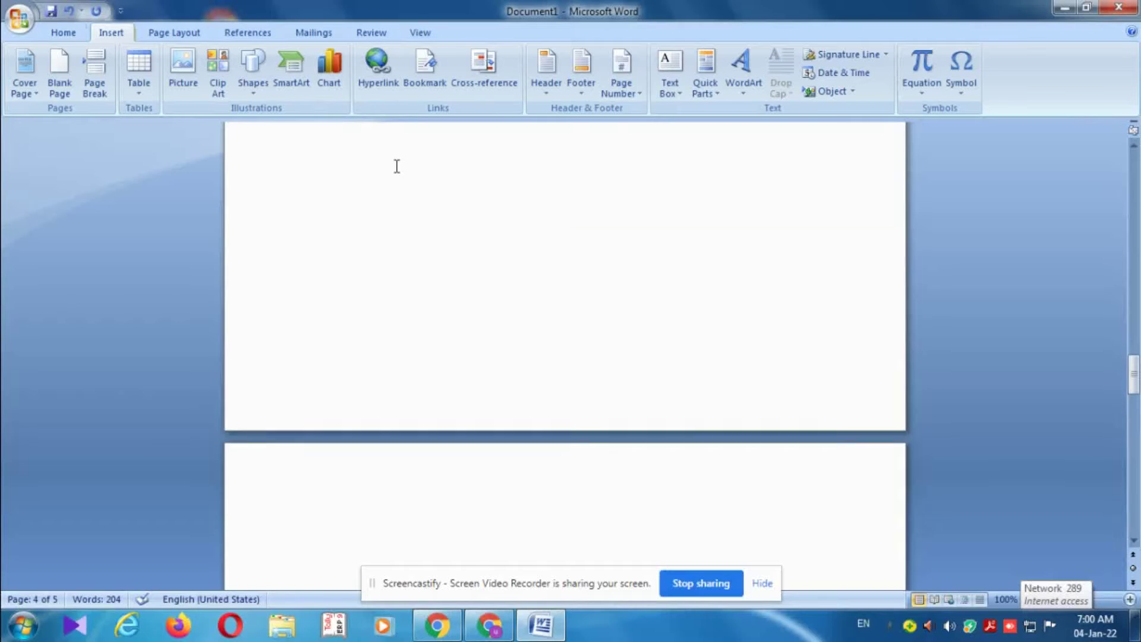
{"action": "scroll", "coordinate": [369, 151], "scroll_direction": "up", "scroll_amount": 5}
{"action": "left_click", "coordinate": [104, 84]}
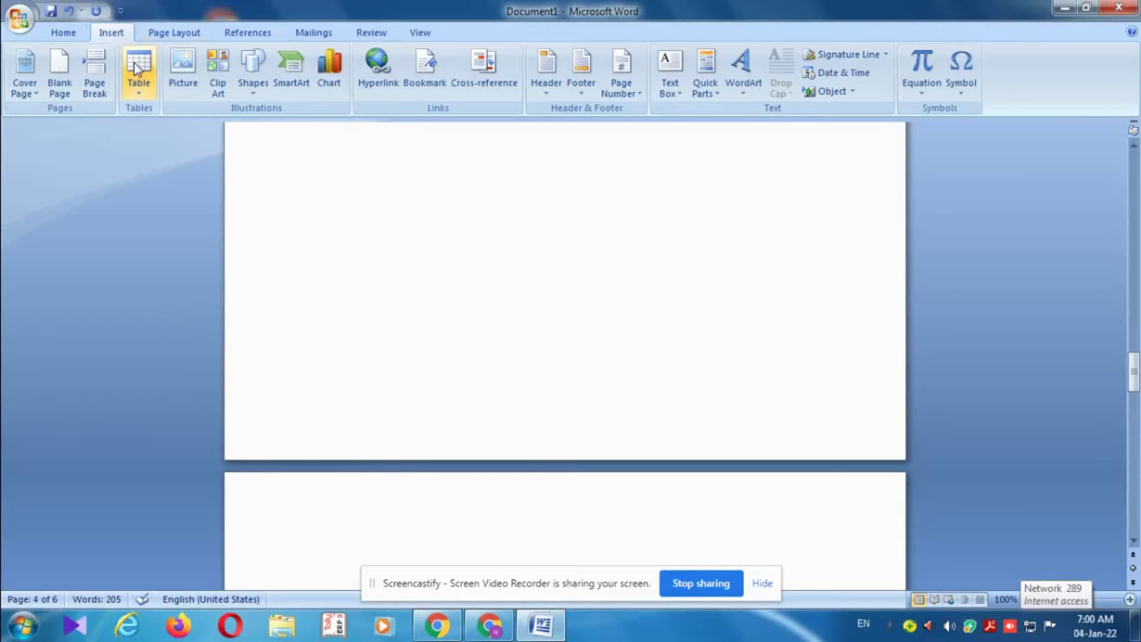
{"action": "left_click", "coordinate": [97, 77]}
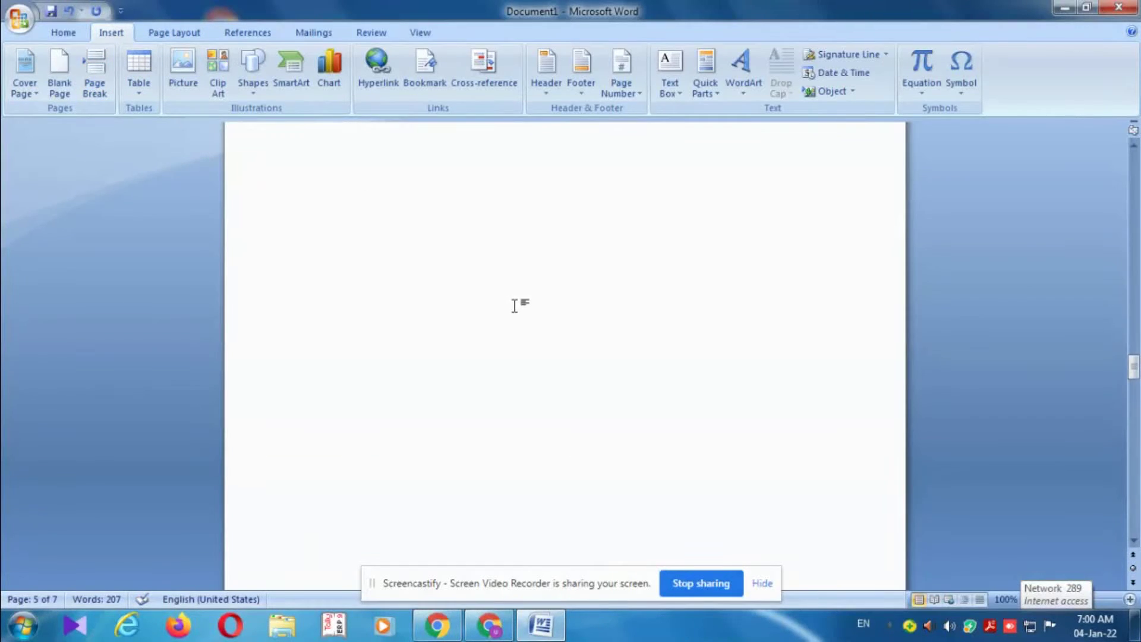
{"action": "scroll", "coordinate": [515, 306], "scroll_direction": "up", "scroll_amount": 3}
{"action": "scroll", "coordinate": [515, 307], "scroll_direction": "up", "scroll_amount": 3}
{"action": "scroll", "coordinate": [517, 308], "scroll_direction": "up", "scroll_amount": 1}
{"action": "scroll", "coordinate": [527, 315], "scroll_direction": "up", "scroll_amount": 3}
{"action": "scroll", "coordinate": [511, 303], "scroll_direction": "up", "scroll_amount": 5}
{"action": "scroll", "coordinate": [502, 301], "scroll_direction": "down", "scroll_amount": 3}
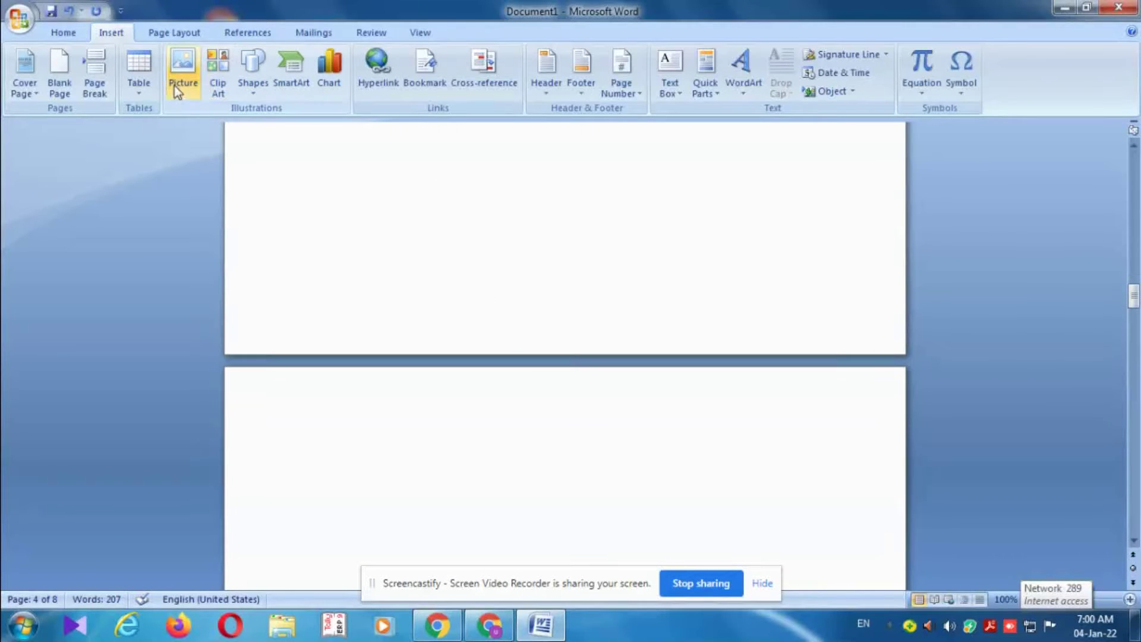
{"action": "left_click", "coordinate": [105, 84]}
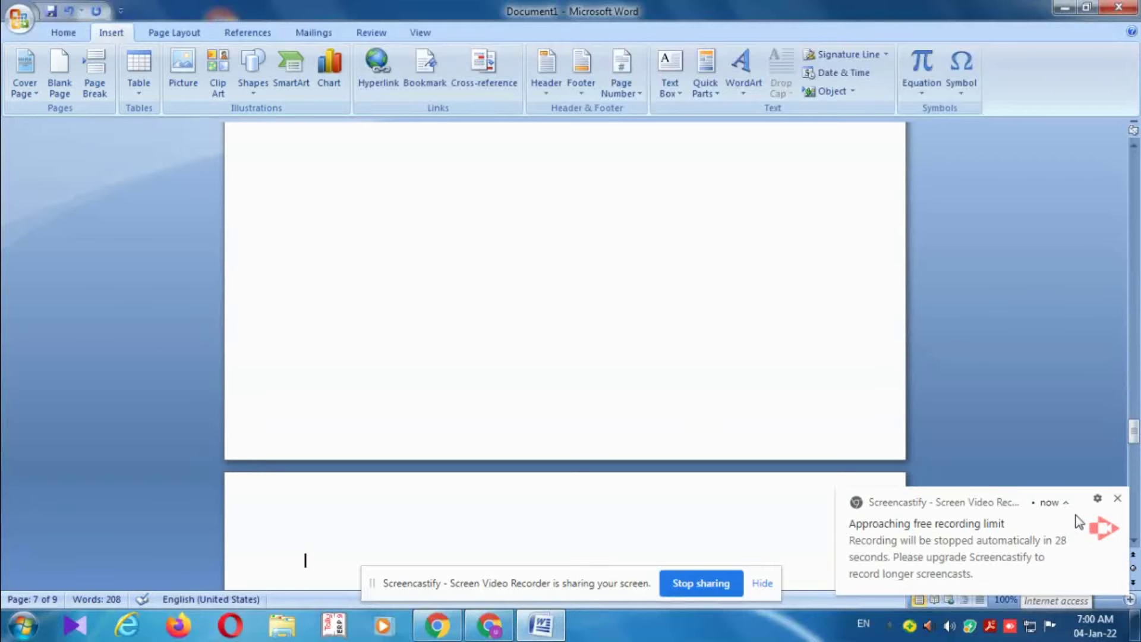
{"action": "left_click", "coordinate": [1119, 499]}
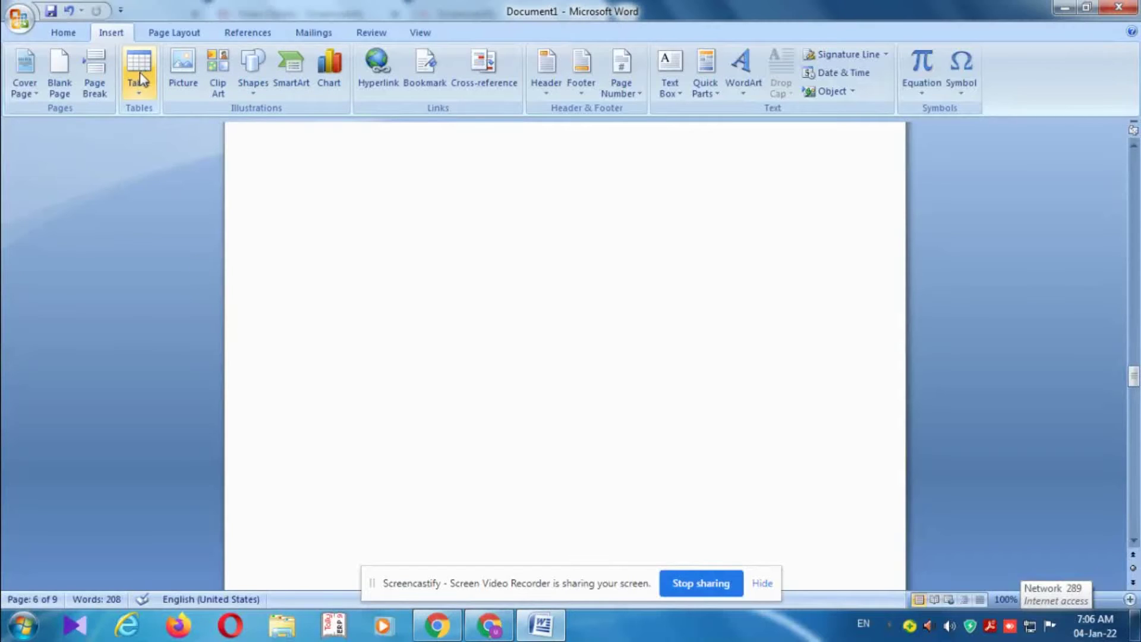
Insert a table of 7 columns by 5 rows on page 6.
{"action": "left_click", "coordinate": [143, 97]}
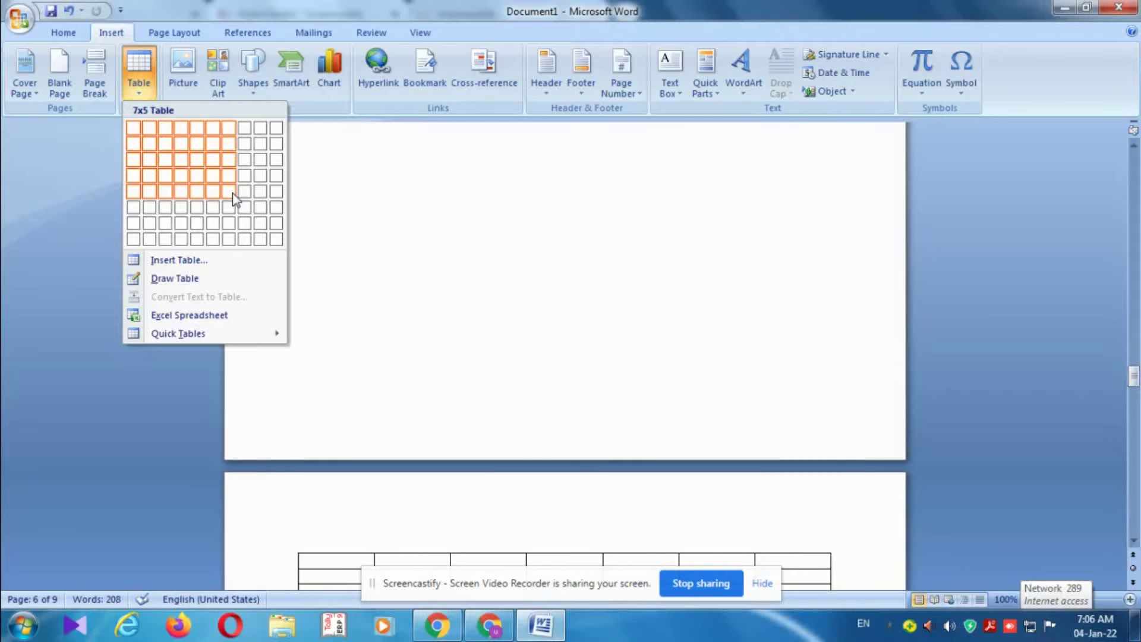
{"action": "left_click", "coordinate": [233, 194]}
{"action": "scroll", "coordinate": [461, 295], "scroll_direction": "down", "scroll_amount": 5}
{"action": "scroll", "coordinate": [463, 296], "scroll_direction": "down", "scroll_amount": 1}
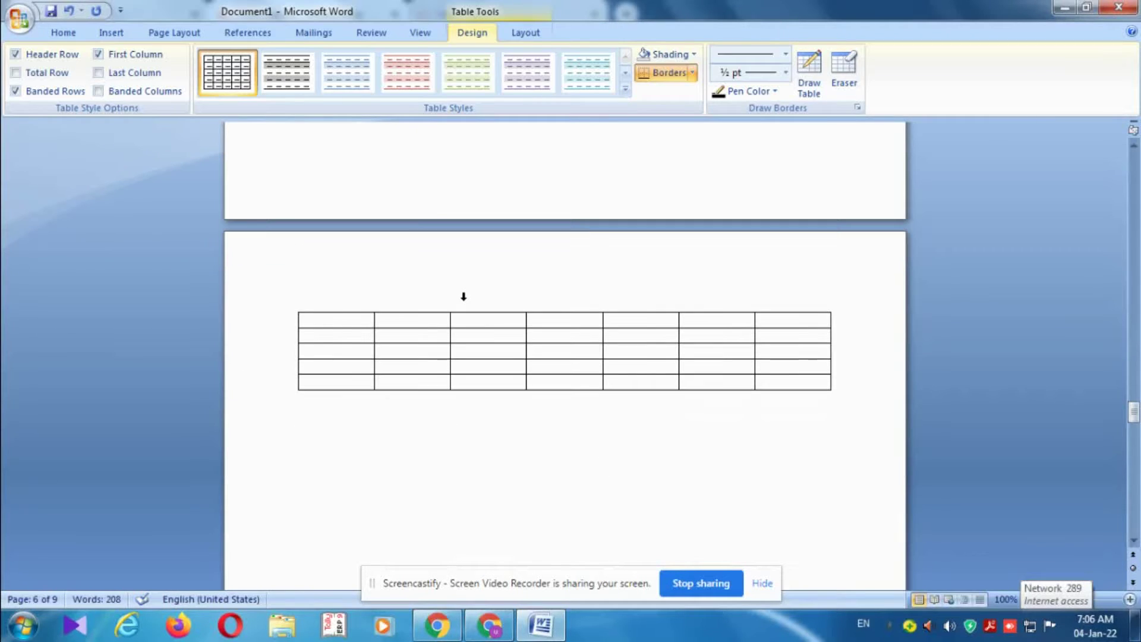
Fill the first table row with the day numbers 1 through 7.
{"action": "left_click", "coordinate": [523, 271]}
{"action": "left_click", "coordinate": [532, 274]}
{"action": "left_click", "coordinate": [340, 324]}
{"action": "type", "text": "1"}
{"action": "left_click", "coordinate": [408, 323]}
{"action": "type", "text": "1"}
{"action": "key", "text": "BackSpace"}
{"action": "type", "text": "2"}
{"action": "left_click", "coordinate": [474, 319]}
{"action": "type", "text": "3"}
{"action": "left_click", "coordinate": [538, 325]}
{"action": "type", "text": "4"}
{"action": "left_click", "coordinate": [638, 322]}
{"action": "type", "text": "5"}
{"action": "left_click", "coordinate": [698, 324]}
{"action": "mouse_move", "coordinate": [565, 350]}
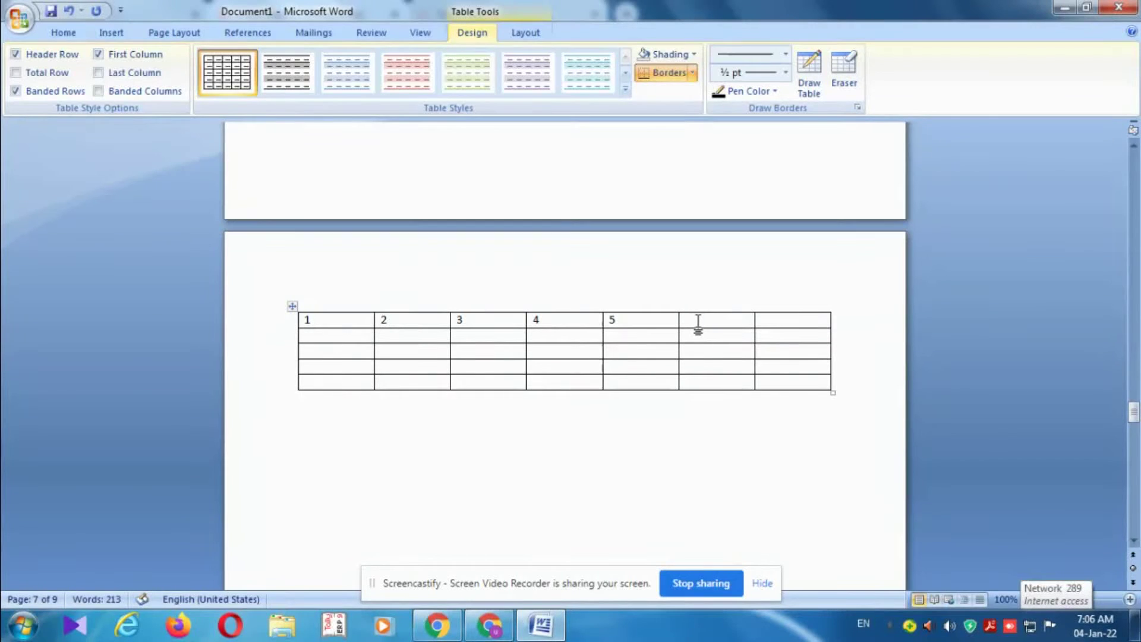
{"action": "type", "text": "6"}
{"action": "left_click", "coordinate": [769, 323]}
{"action": "type", "text": "7"}
Enter the numbers 8 through 14 across the second row.
{"action": "left_click", "coordinate": [328, 341]}
{"action": "type", "text": "8"}
{"action": "key", "text": "Tab"}
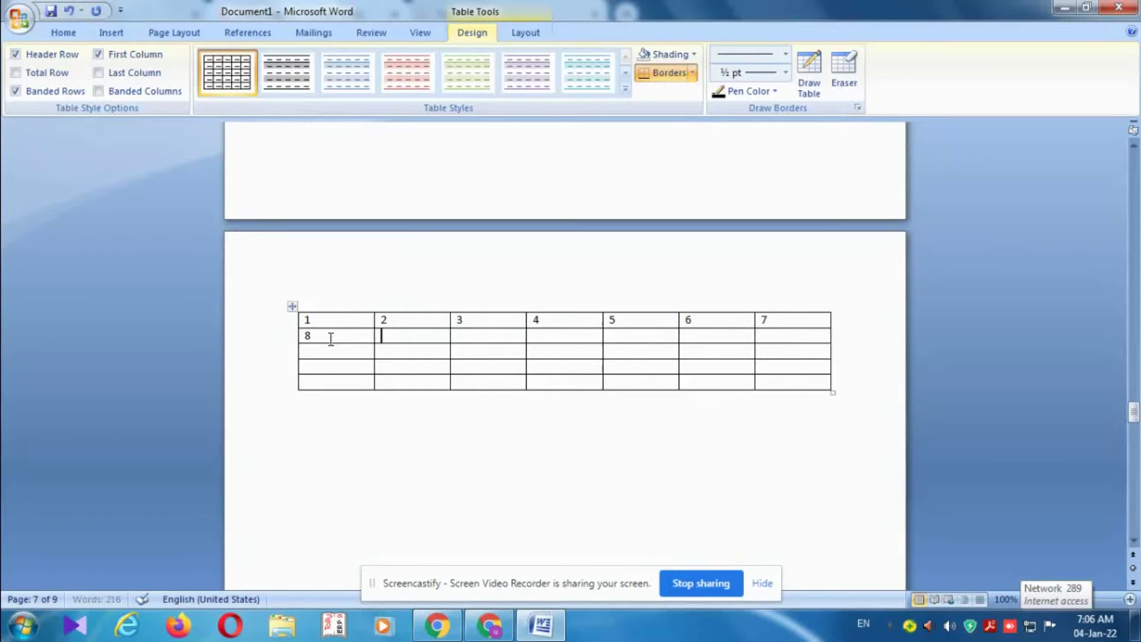
{"action": "type", "text": "9"}
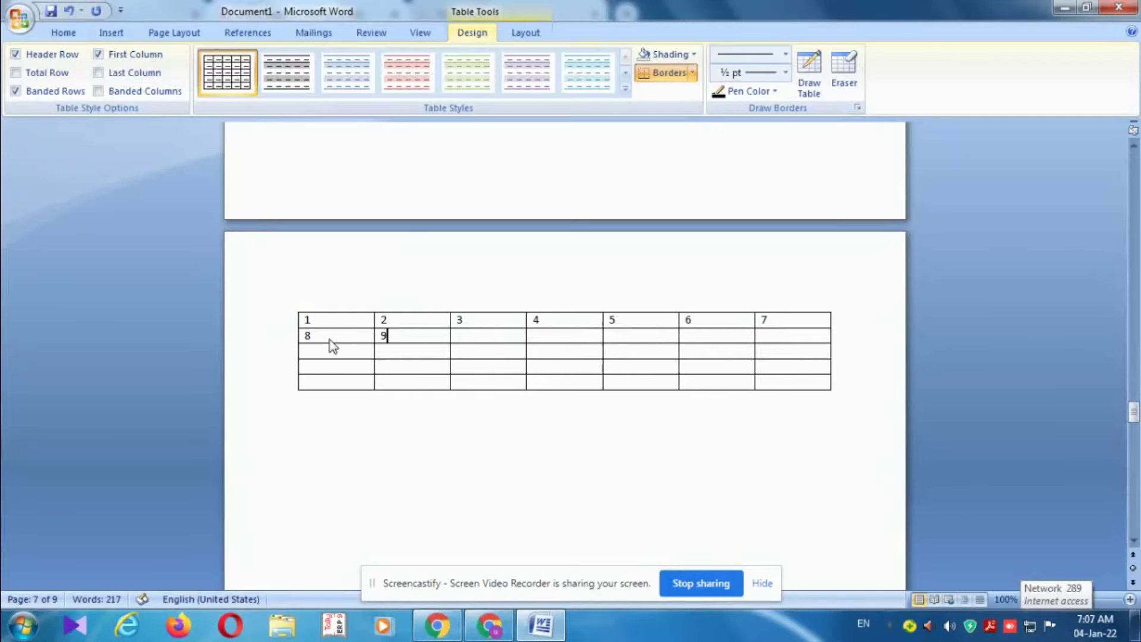
{"action": "key", "text": "Tab"}
{"action": "type", "text": "10"}
{"action": "key", "text": "Tab"}
{"action": "type", "text": "11"}
{"action": "key", "text": "Tab"}
{"action": "type", "text": "12"}
{"action": "key", "text": "Tab"}
{"action": "type", "text": "13"}
{"action": "key", "text": "Tab"}
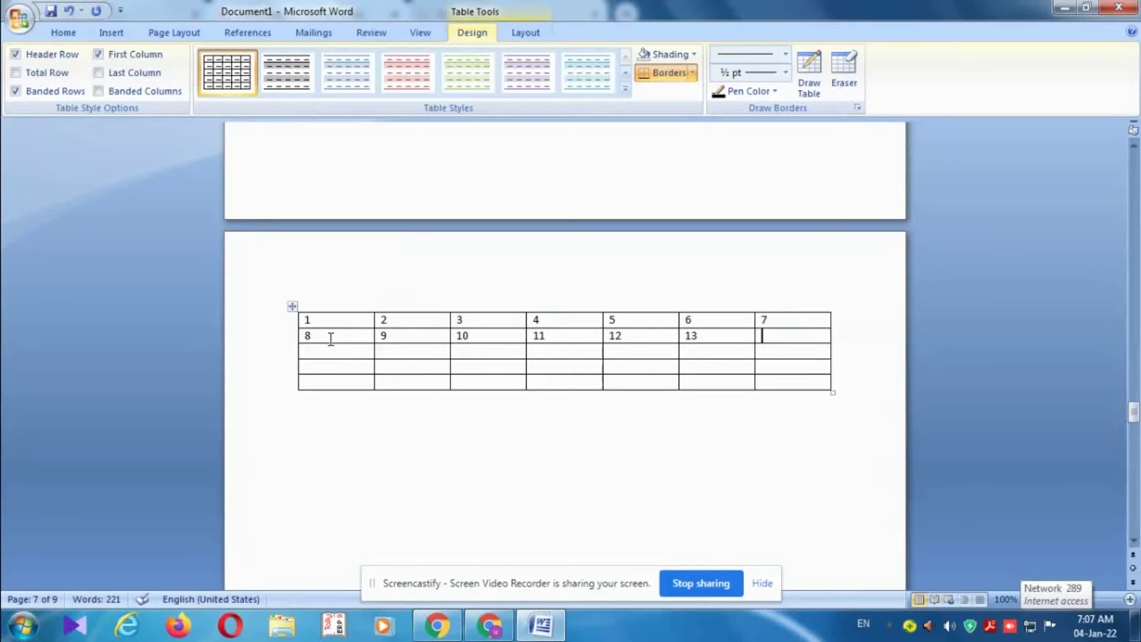
{"action": "type", "text": "14"}
Enter the numbers 15 through 21 across the third row.
{"action": "key", "text": "Right"}
{"action": "key", "text": "Right"}
{"action": "type", "text": "1"}
{"action": "type", "text": "5"}
{"action": "key", "text": "Tab"}
{"action": "type", "text": "1"}
{"action": "key", "text": "Tab"}
{"action": "type", "text": "1"}
{"action": "type", "text": "7"}
{"action": "key", "text": "Tab"}
{"action": "type", "text": "18"}
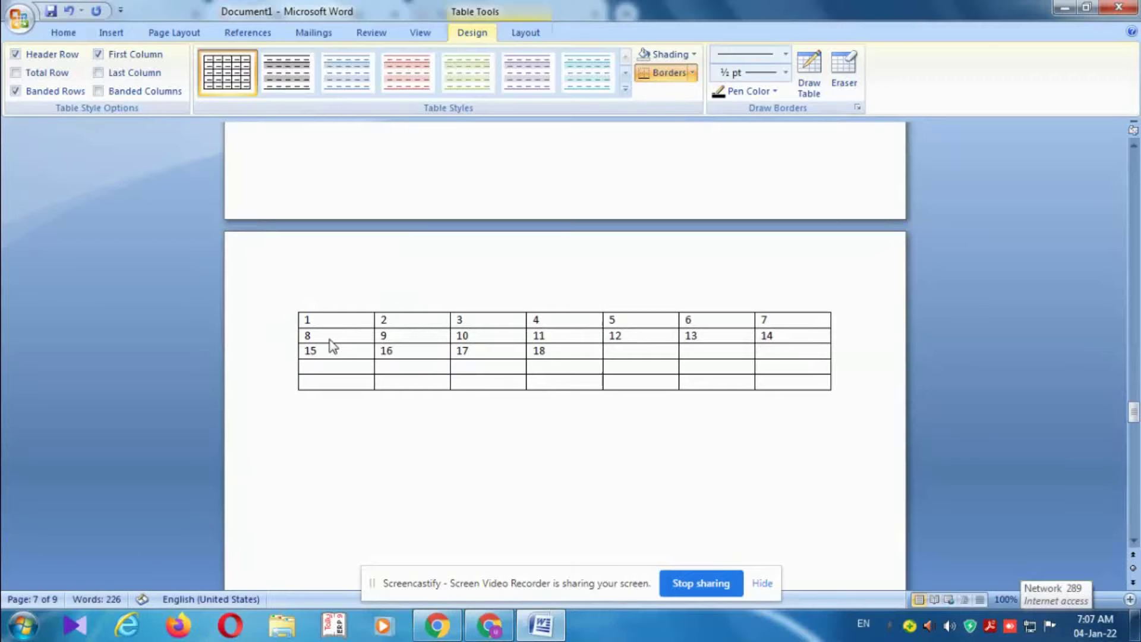
{"action": "key", "text": "Tab"}
{"action": "type", "text": "19"}
{"action": "key", "text": "Tab"}
{"action": "type", "text": "2"}
{"action": "type", "text": "0"}
{"action": "key", "text": "alt"}
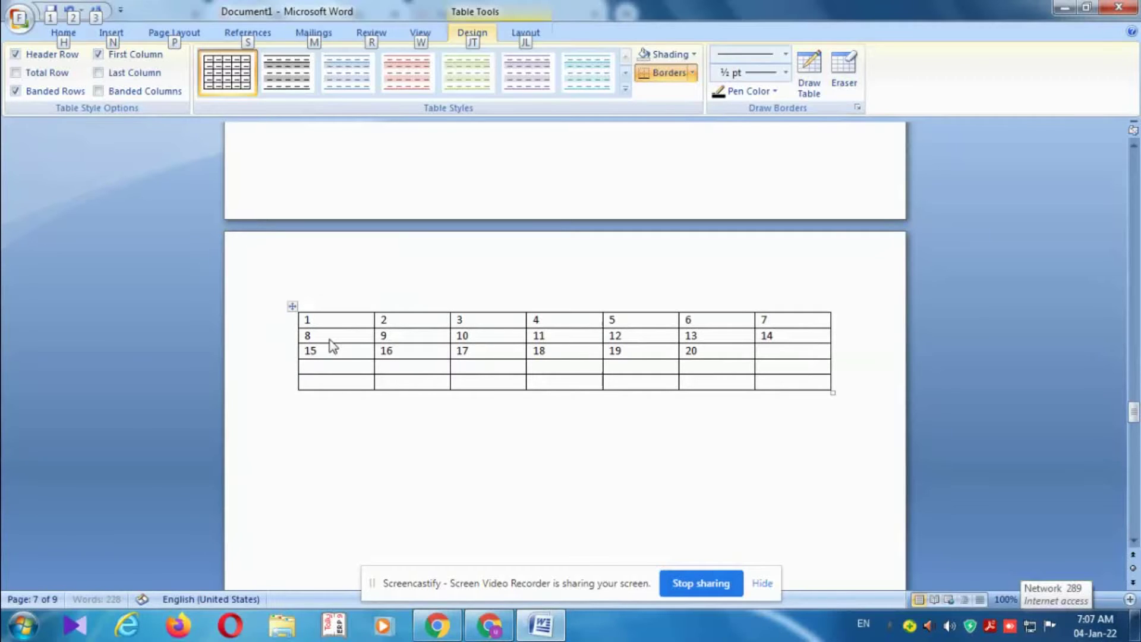
{"action": "key", "text": "j"}
{"action": "key", "text": "l"}
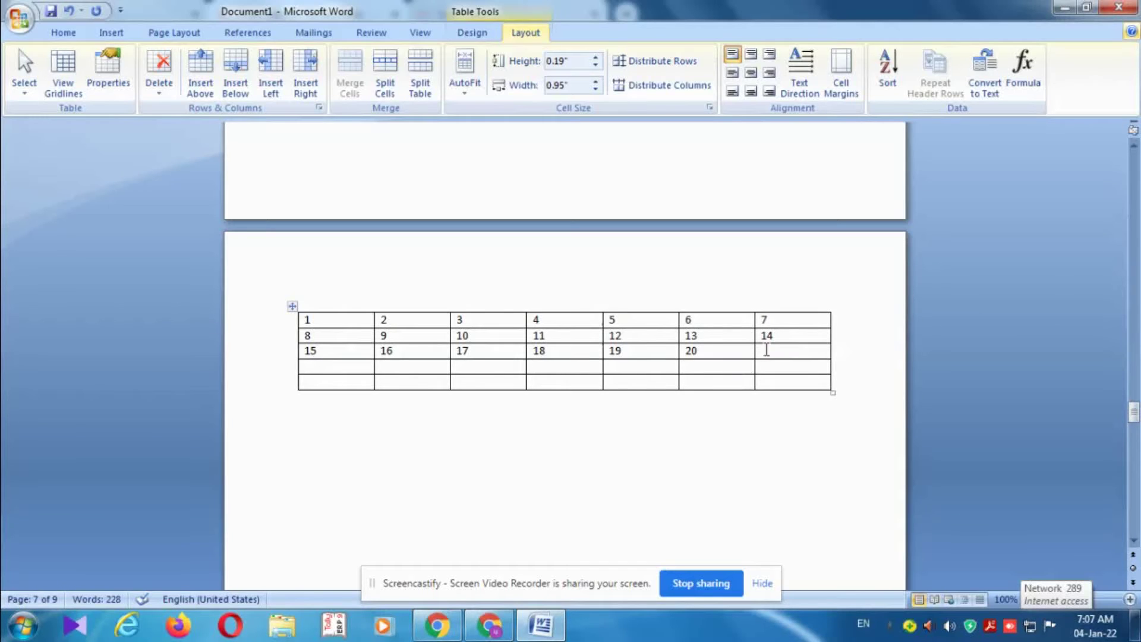
{"action": "left_click", "coordinate": [766, 351]}
{"action": "type", "text": "2"}
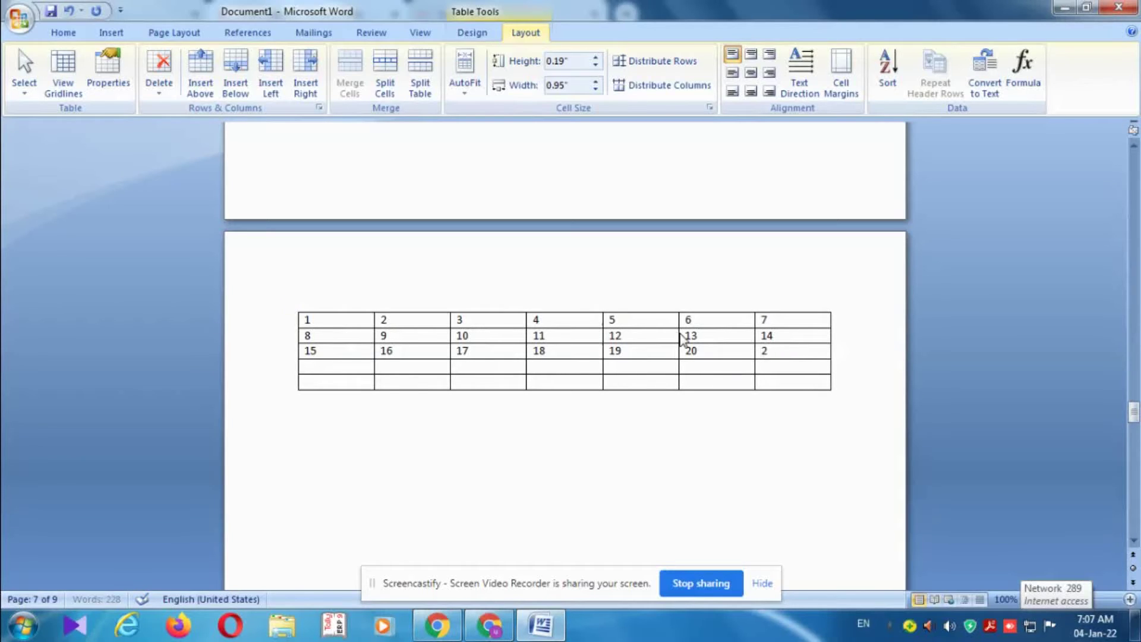
{"action": "type", "text": "1"}
Enter 22 through 28 in the fourth row and 29 through 31 in the fifth.
{"action": "key", "text": "Tab"}
{"action": "type", "text": "2"}
{"action": "type", "text": "2"}
{"action": "key", "text": "Tab"}
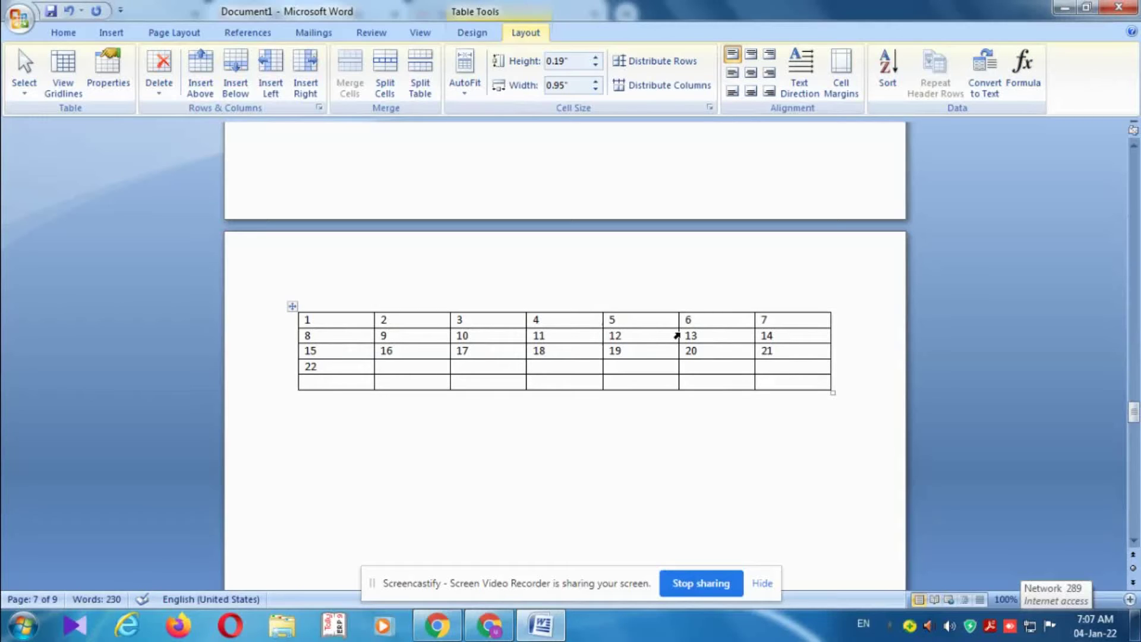
{"action": "type", "text": "23"}
{"action": "key", "text": "Tab"}
{"action": "type", "text": "24"}
{"action": "key", "text": "Tab"}
{"action": "type", "text": "2"}
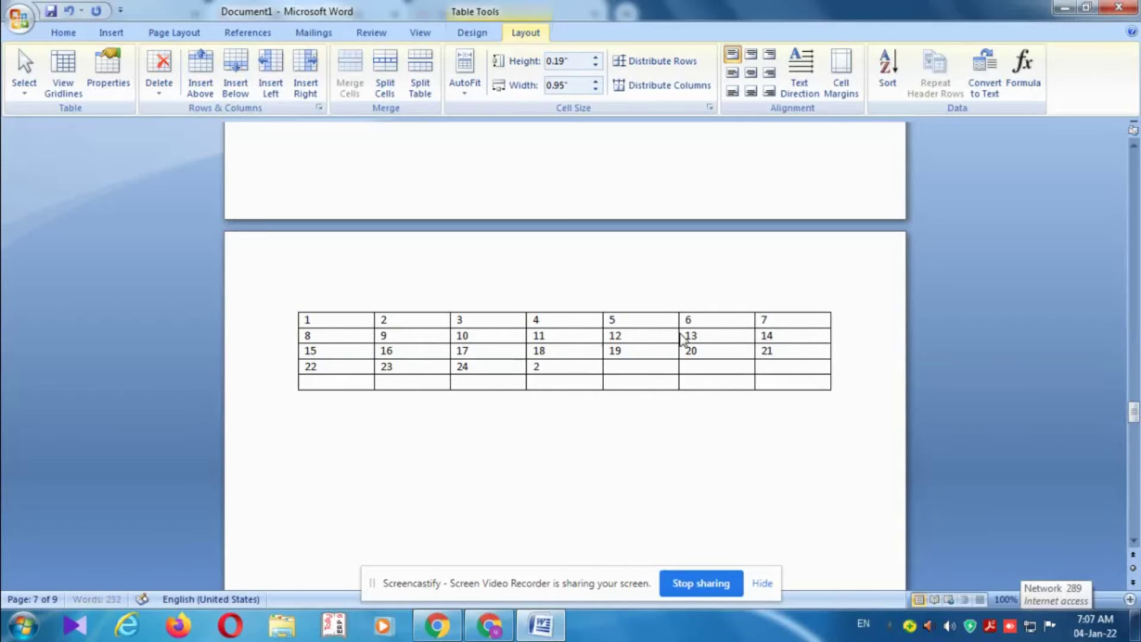
{"action": "type", "text": "5"}
{"action": "key", "text": "Tab"}
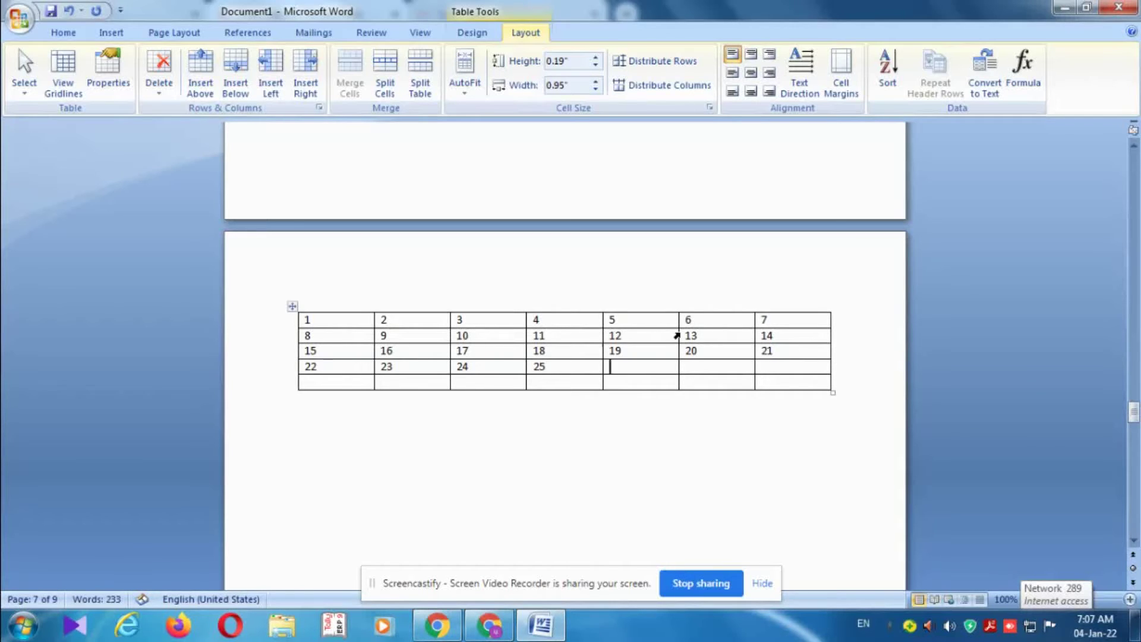
{"action": "type", "text": "26"}
{"action": "key", "text": "Tab"}
{"action": "type", "text": "2"}
{"action": "key", "text": "Tab"}
{"action": "type", "text": "2"}
{"action": "type", "text": "8"}
{"action": "key", "text": "Tab"}
{"action": "type", "text": "2"}
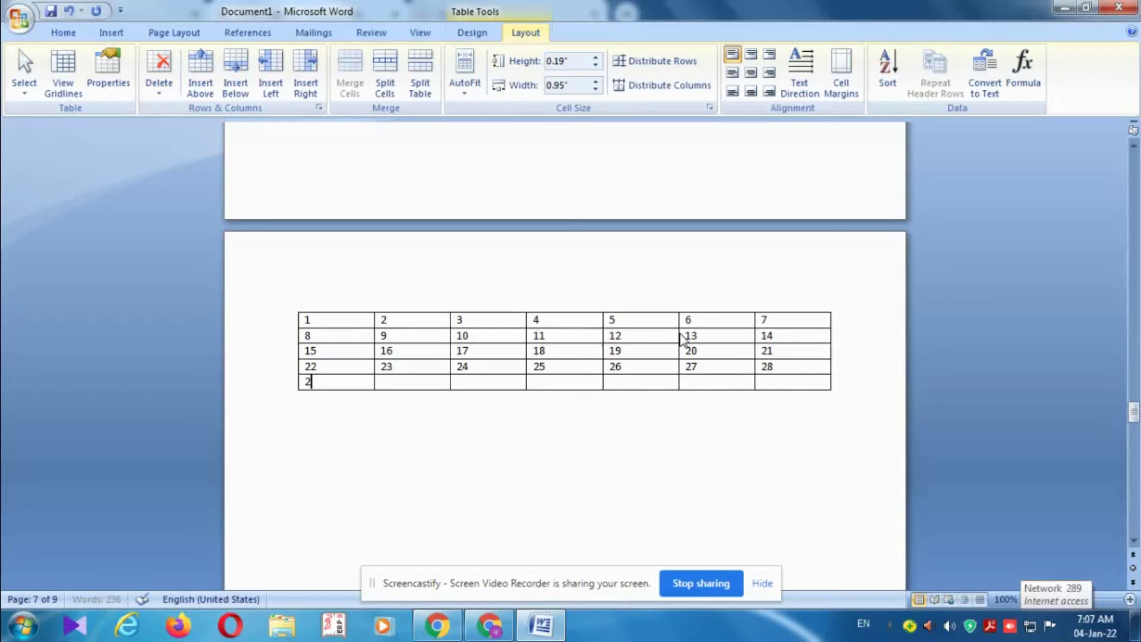
{"action": "type", "text": "9"}
{"action": "key", "text": "Tab"}
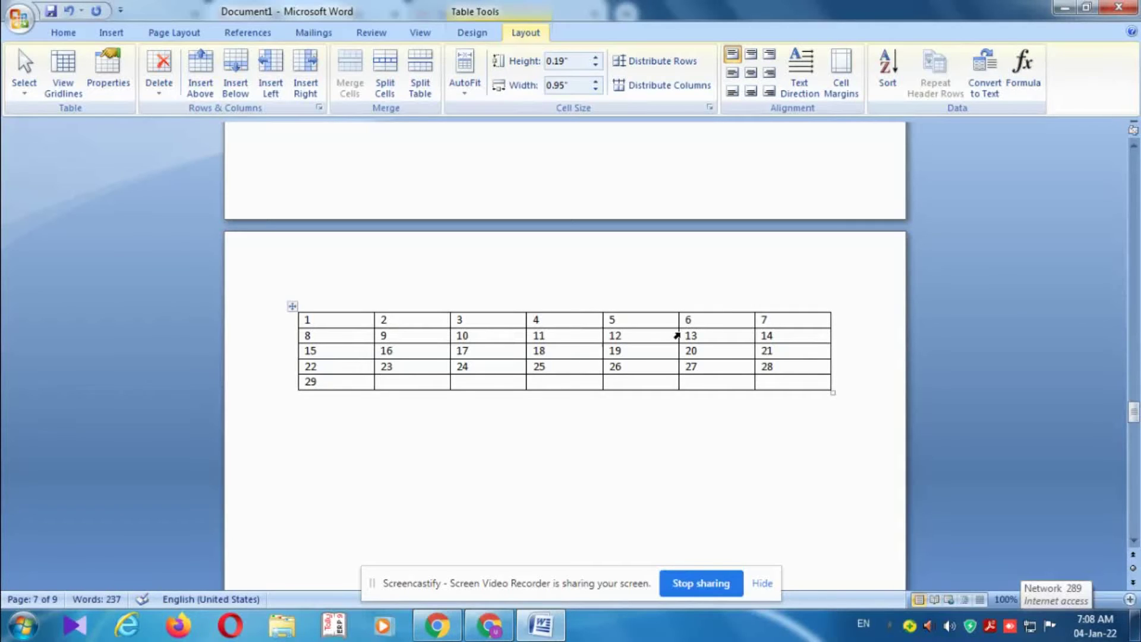
{"action": "type", "text": "30"}
{"action": "key", "text": "Tab"}
{"action": "type", "text": "31"}
Use Draw Table to draw a new full-width row above the calendar table.
{"action": "left_click", "coordinate": [662, 265]}
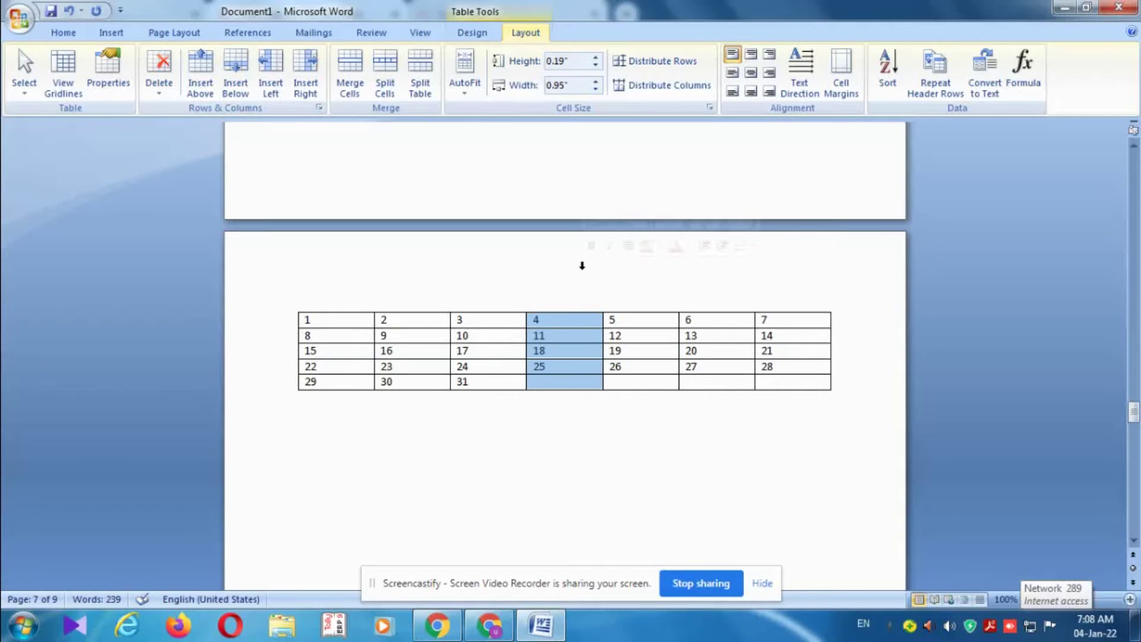
{"action": "left_click", "coordinate": [395, 448]}
{"action": "mouse_move", "coordinate": [295, 312]}
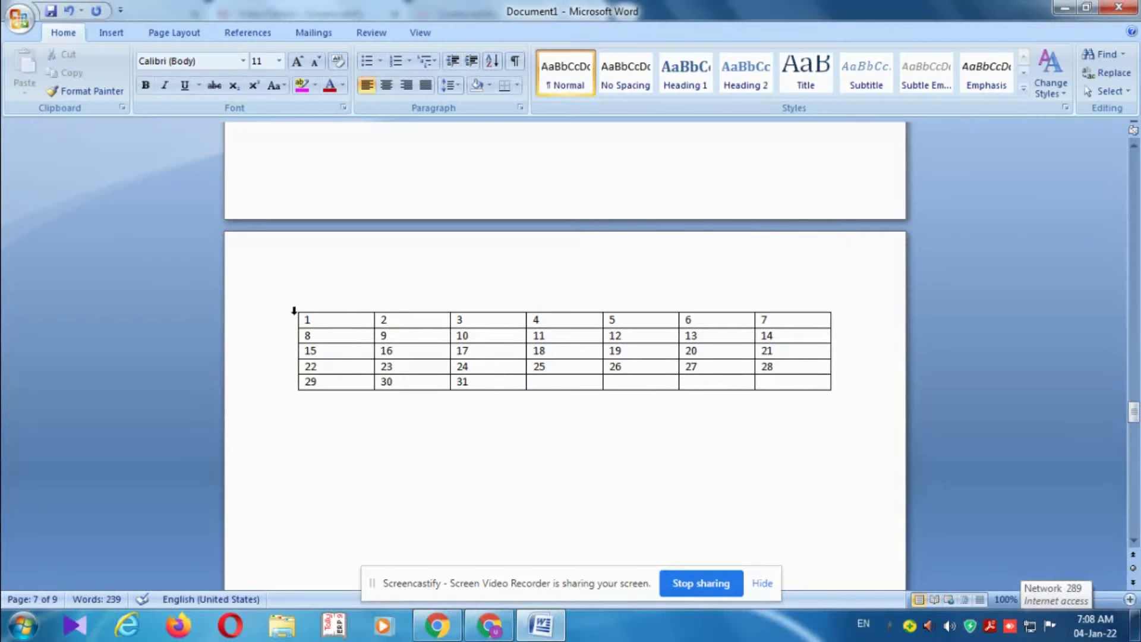
{"action": "left_click", "coordinate": [110, 33]}
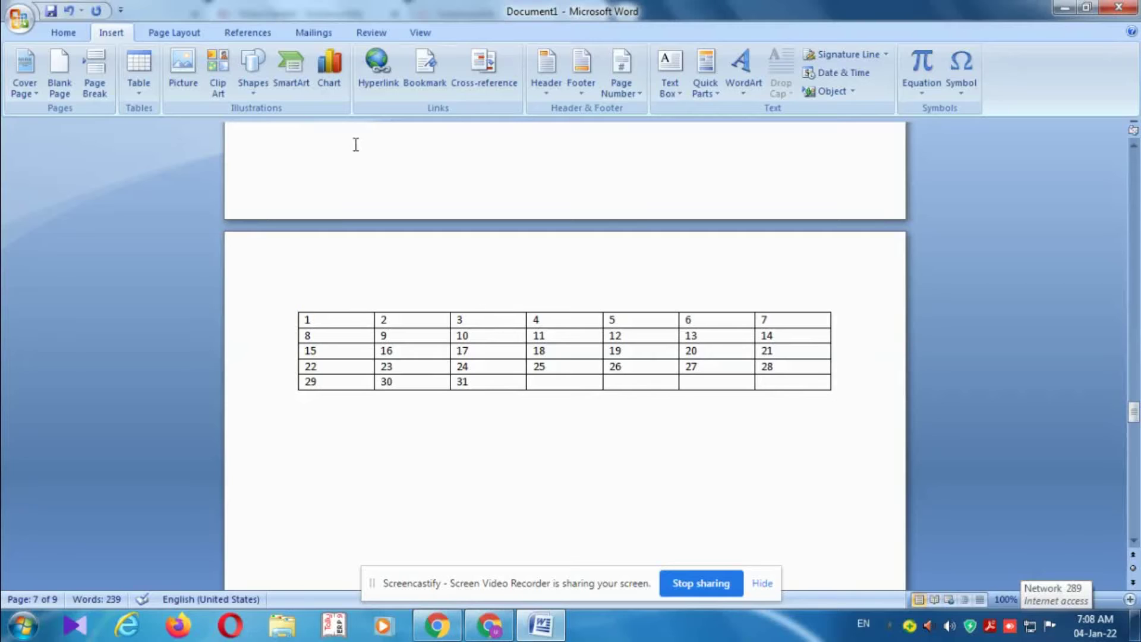
{"action": "left_click", "coordinate": [139, 80]}
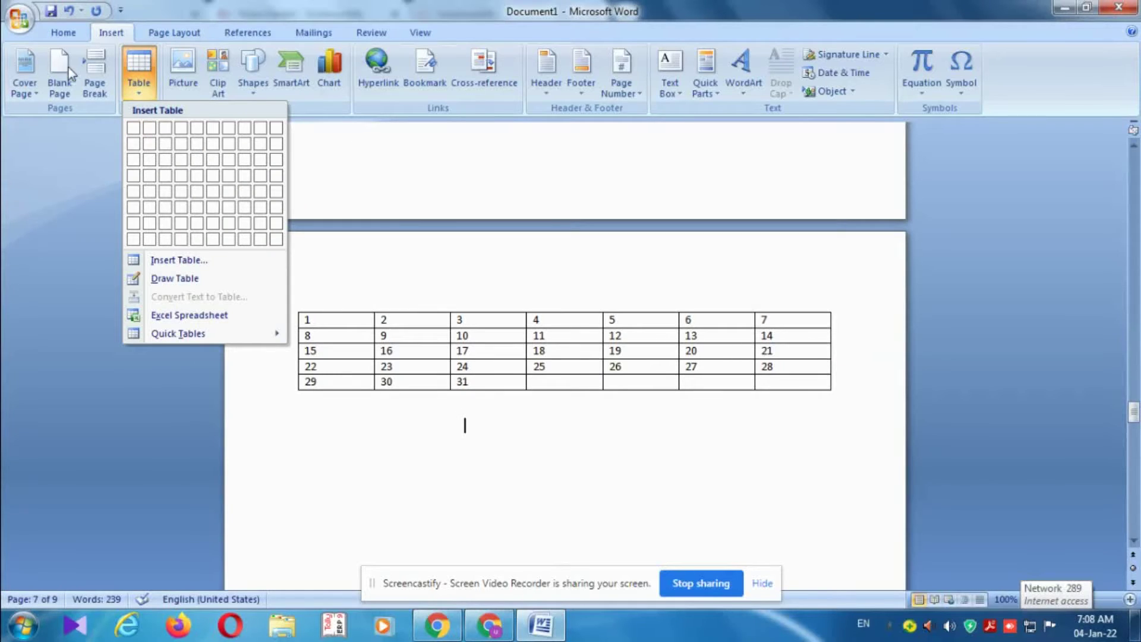
{"action": "left_click", "coordinate": [160, 279]}
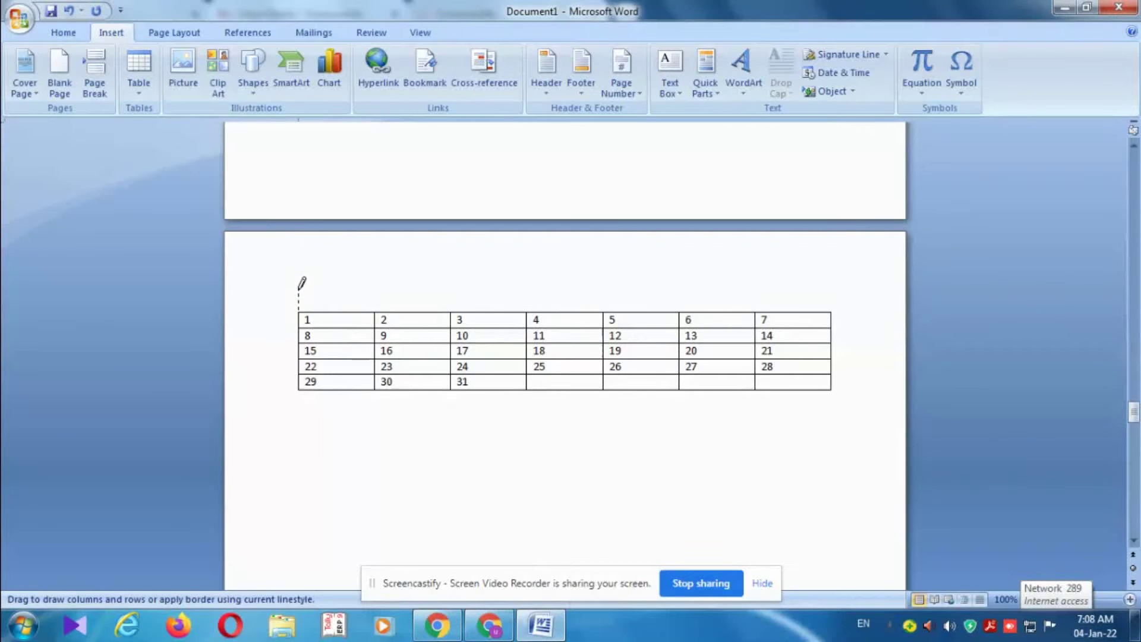
{"action": "mouse_move", "coordinate": [299, 290]}
{"action": "left_mouse_down"}
{"action": "mouse_move", "coordinate": [387, 292]}
{"action": "mouse_move", "coordinate": [63, 234]}
{"action": "left_mouse_up"}
{"action": "mouse_move", "coordinate": [3, 130]}
{"action": "left_mouse_down"}
{"action": "mouse_move", "coordinate": [680, 301]}
{"action": "mouse_move", "coordinate": [836, 281]}
{"action": "left_mouse_up"}
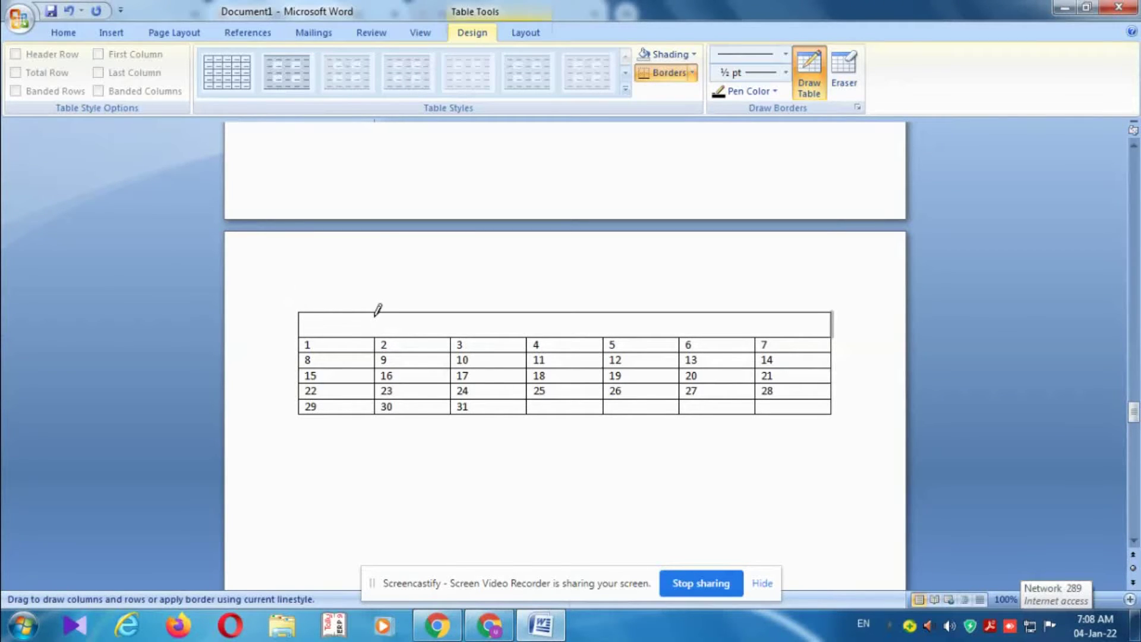
{"action": "left_click", "coordinate": [377, 310]}
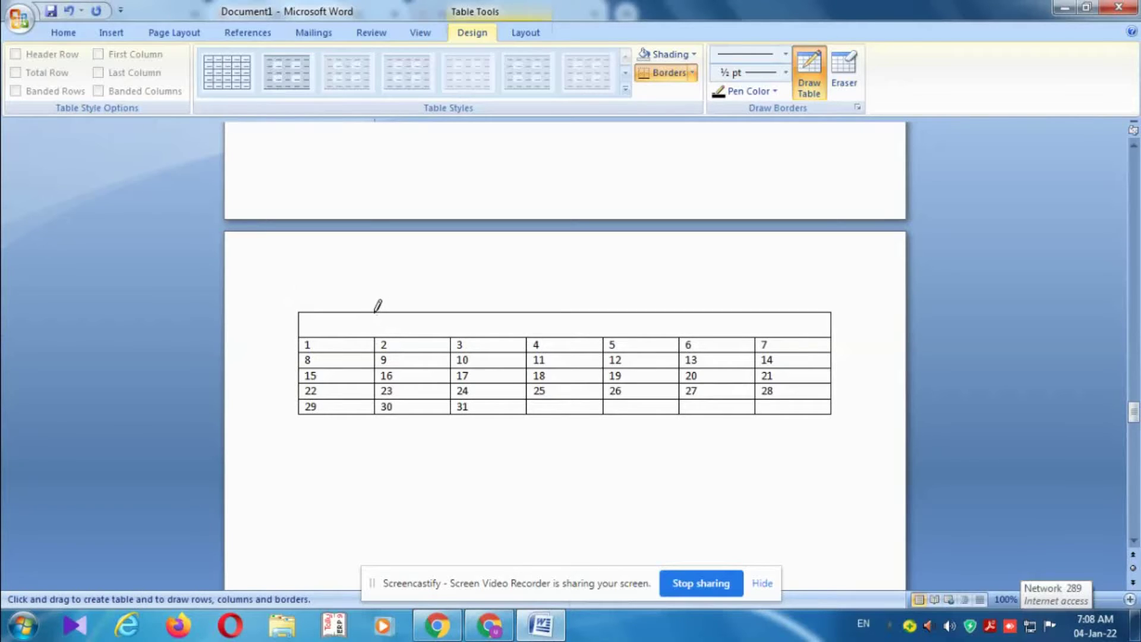
Draw six vertical dividers that split the new top row into seven cells.
{"action": "left_click_drag", "start_coordinate": [375, 311], "coordinate": [376, 334]}
{"action": "left_click_drag", "start_coordinate": [450, 313], "coordinate": [452, 330]}
{"action": "left_click_drag", "start_coordinate": [525, 313], "coordinate": [530, 328]}
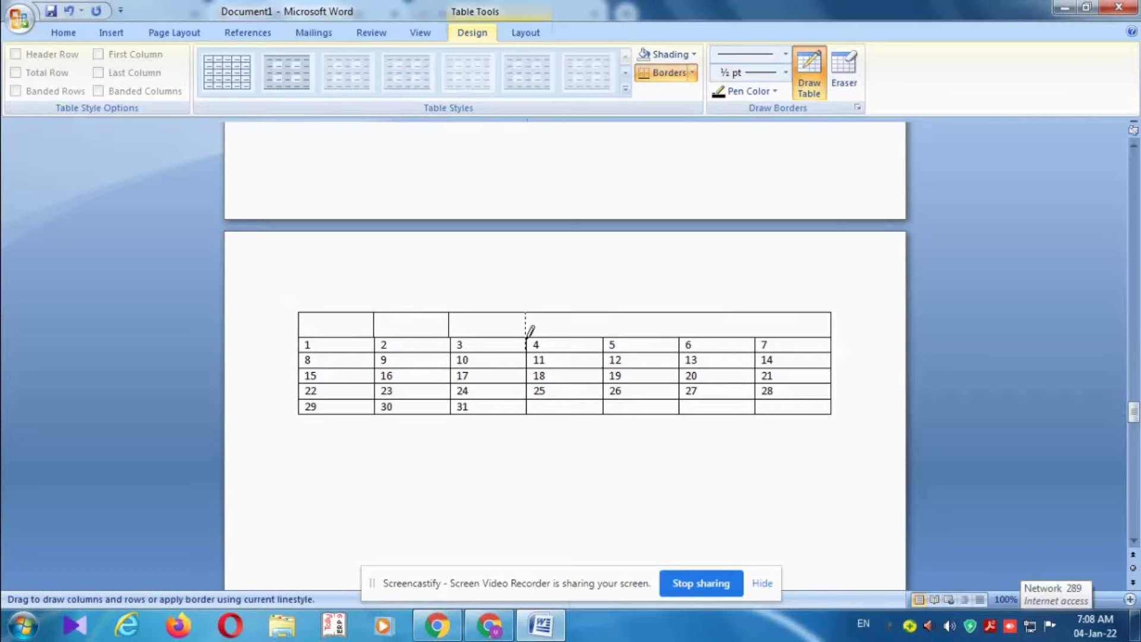
{"action": "left_click_drag", "start_coordinate": [602, 313], "coordinate": [602, 333]}
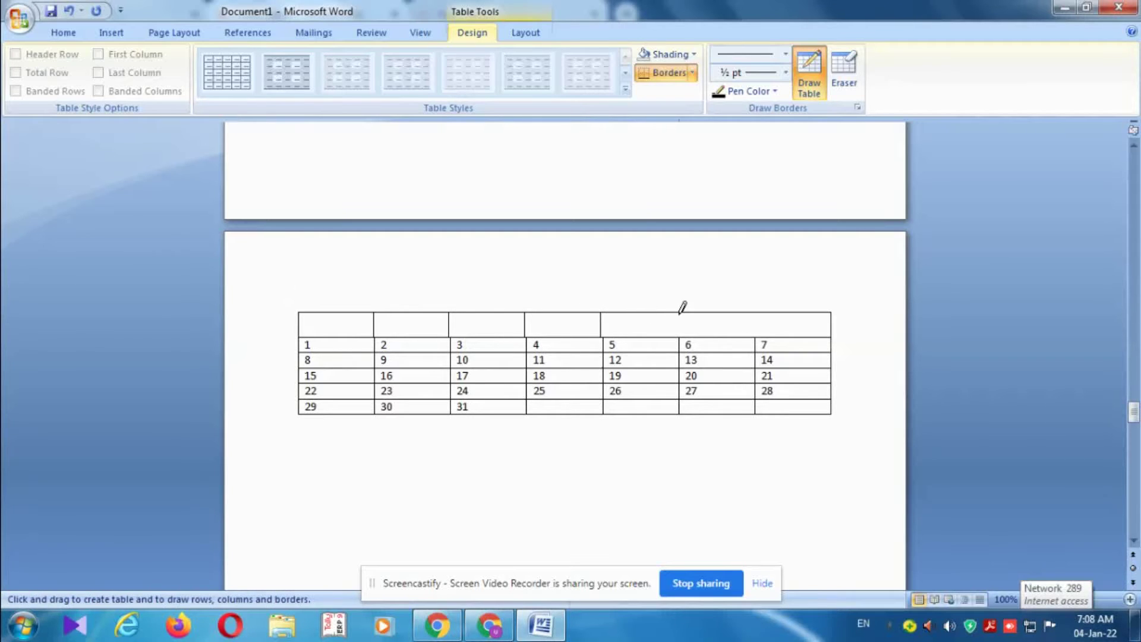
{"action": "left_click_drag", "start_coordinate": [679, 314], "coordinate": [682, 331]}
{"action": "left_click_drag", "start_coordinate": [755, 313], "coordinate": [757, 331]}
Stop drawing and label the first four top-row cells mon, tue, wed and thur.
{"action": "key", "text": "Escape"}
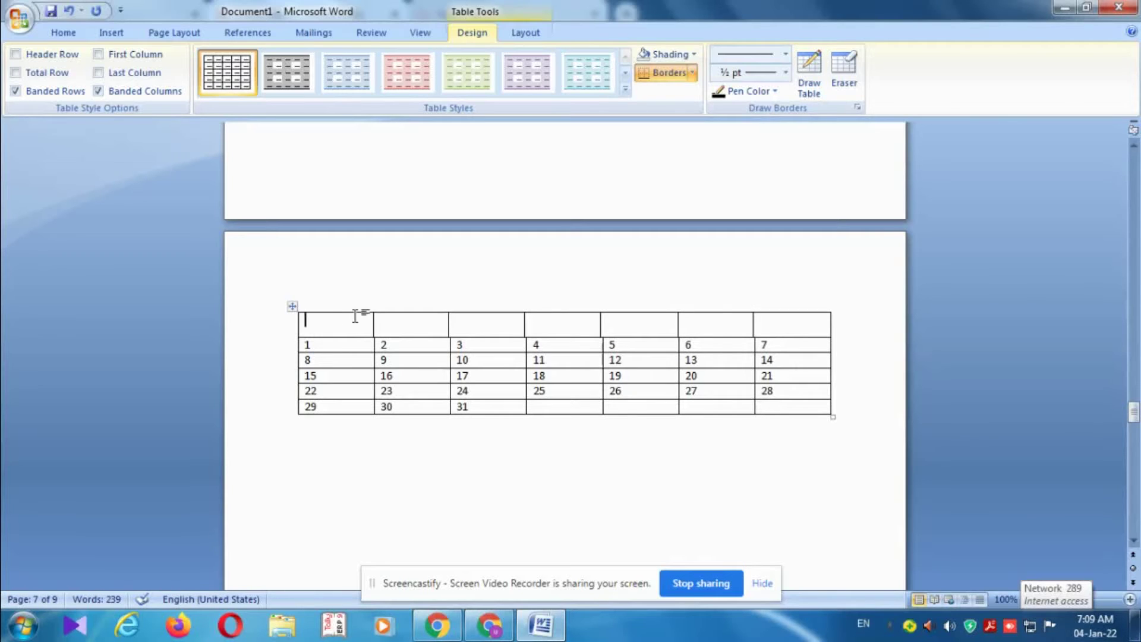
{"action": "type", "text": "mon"}
{"action": "left_click", "coordinate": [391, 323]}
{"action": "type", "text": "t"}
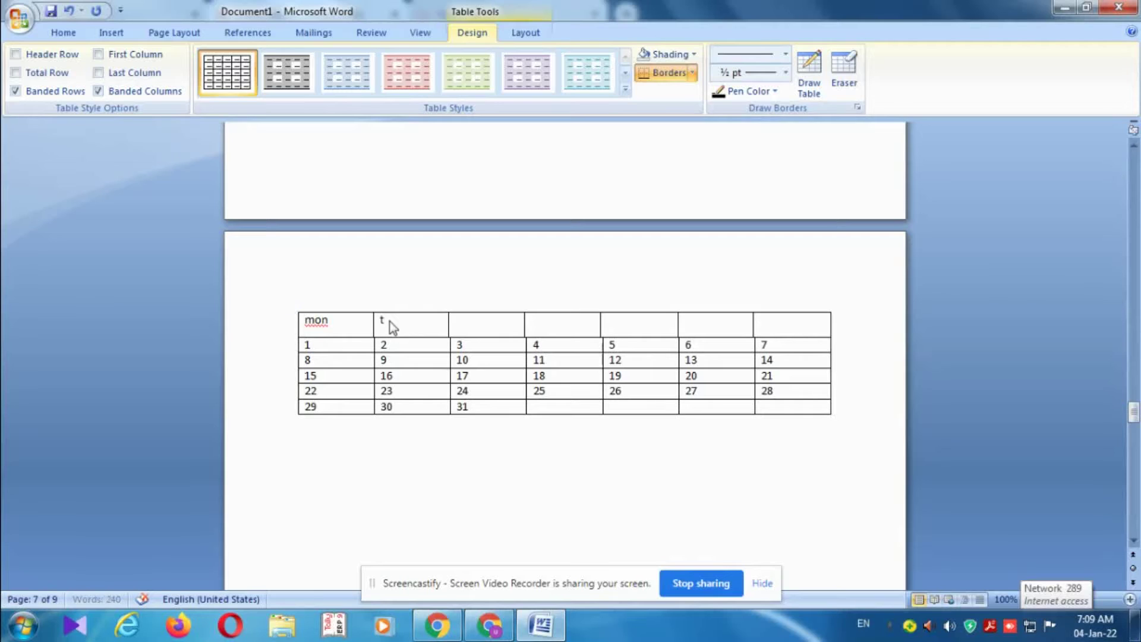
{"action": "type", "text": "ue"}
{"action": "left_click", "coordinate": [470, 331]}
{"action": "type", "text": "w"}
{"action": "type", "text": "ed"}
{"action": "left_click", "coordinate": [553, 324]}
{"action": "type", "text": "thu"}
{"action": "type", "text": "r"}
Label the remaining top-row cells fri, sat and sun, then click below the table.
{"action": "left_click", "coordinate": [626, 331]}
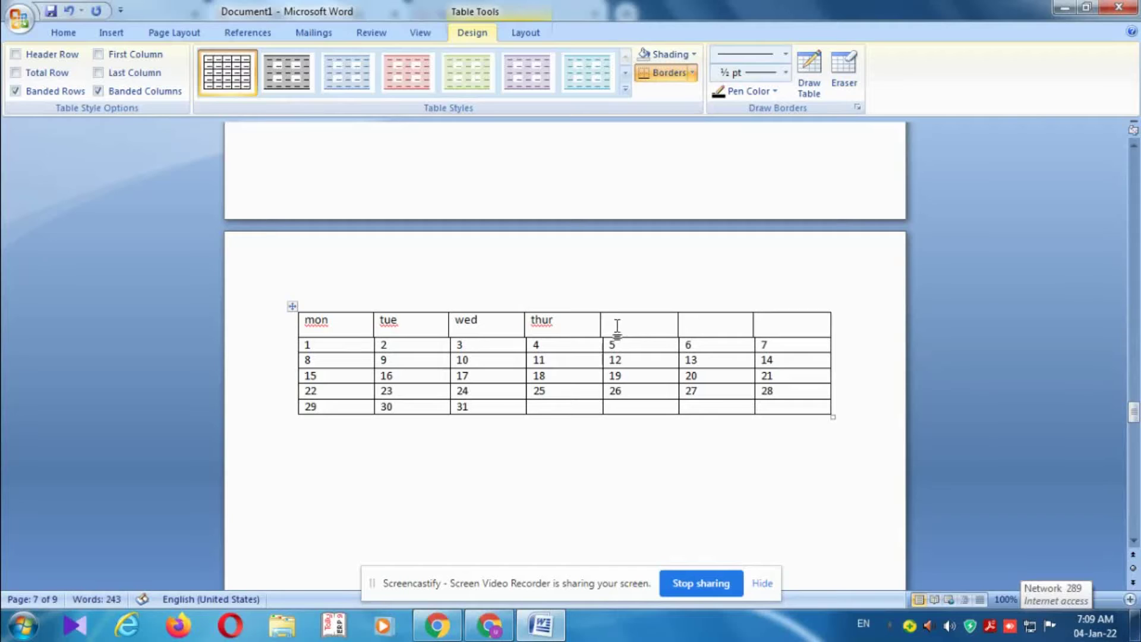
{"action": "type", "text": "fr"}
{"action": "type", "text": "i"}
{"action": "left_click", "coordinate": [697, 334]}
{"action": "type", "text": "sat"}
{"action": "left_click", "coordinate": [771, 330]}
{"action": "type", "text": "su"}
{"action": "type", "text": "n"}
{"action": "left_click", "coordinate": [408, 492]}
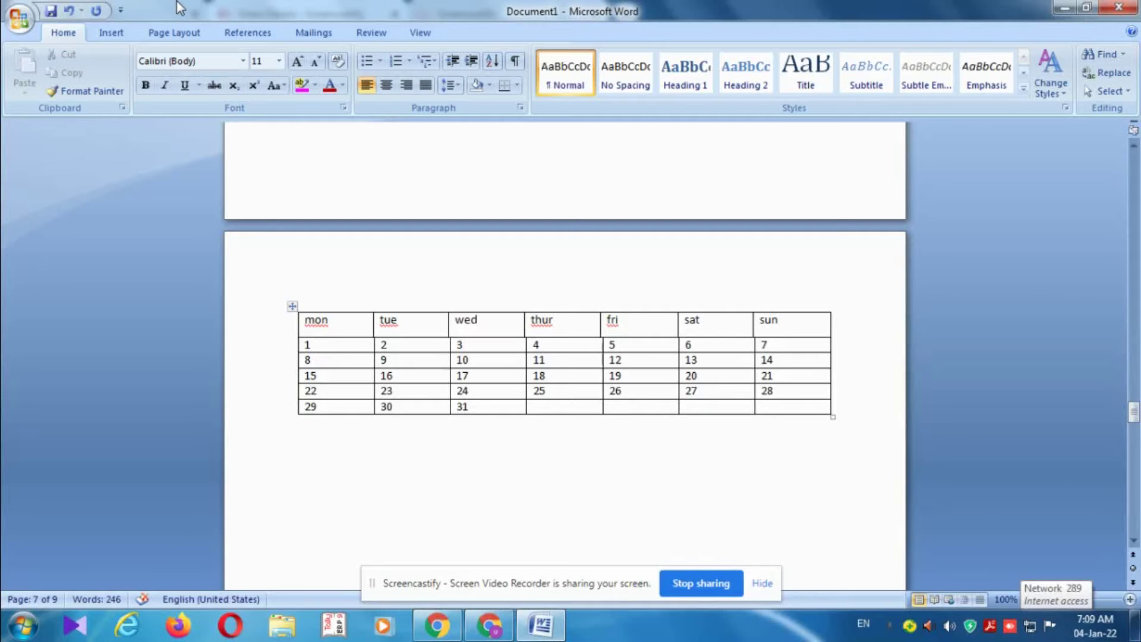
Insert a blank Excel Spreadsheet from the Table menu and maximize its window.
{"action": "left_click", "coordinate": [107, 34]}
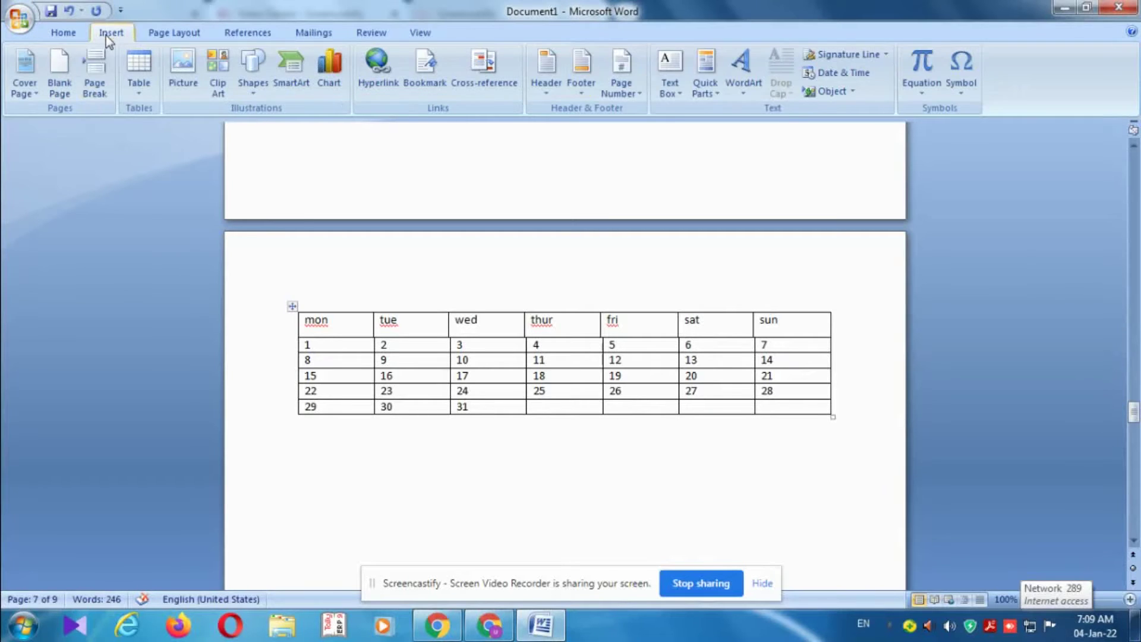
{"action": "left_click", "coordinate": [155, 84]}
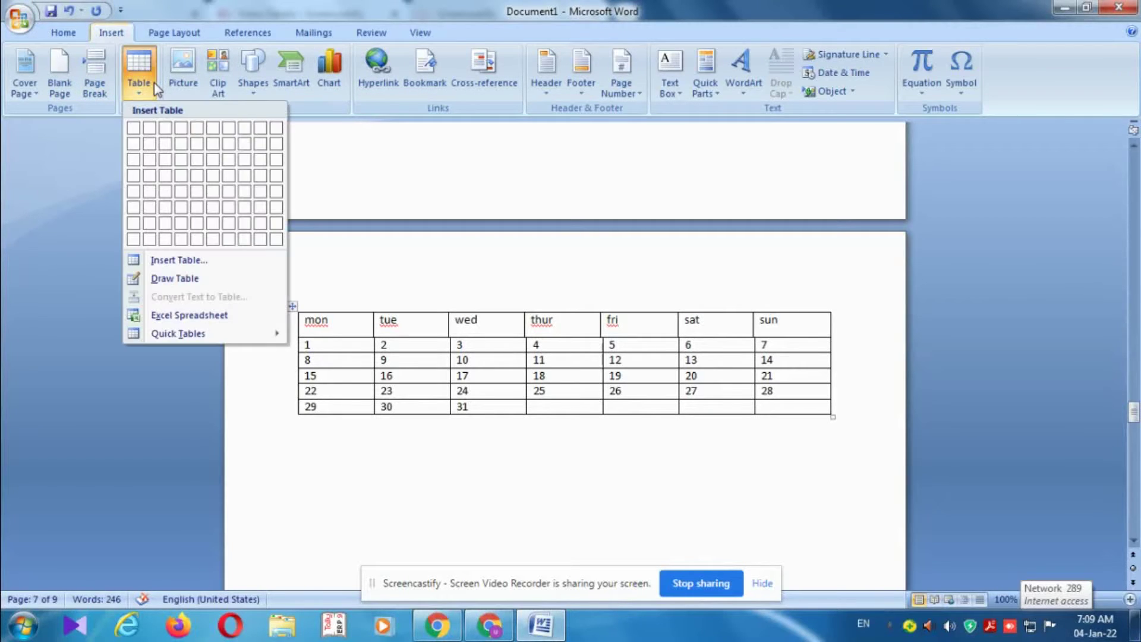
{"action": "left_click", "coordinate": [366, 181]}
{"action": "scroll", "coordinate": [212, 216], "scroll_direction": "down", "scroll_amount": 1}
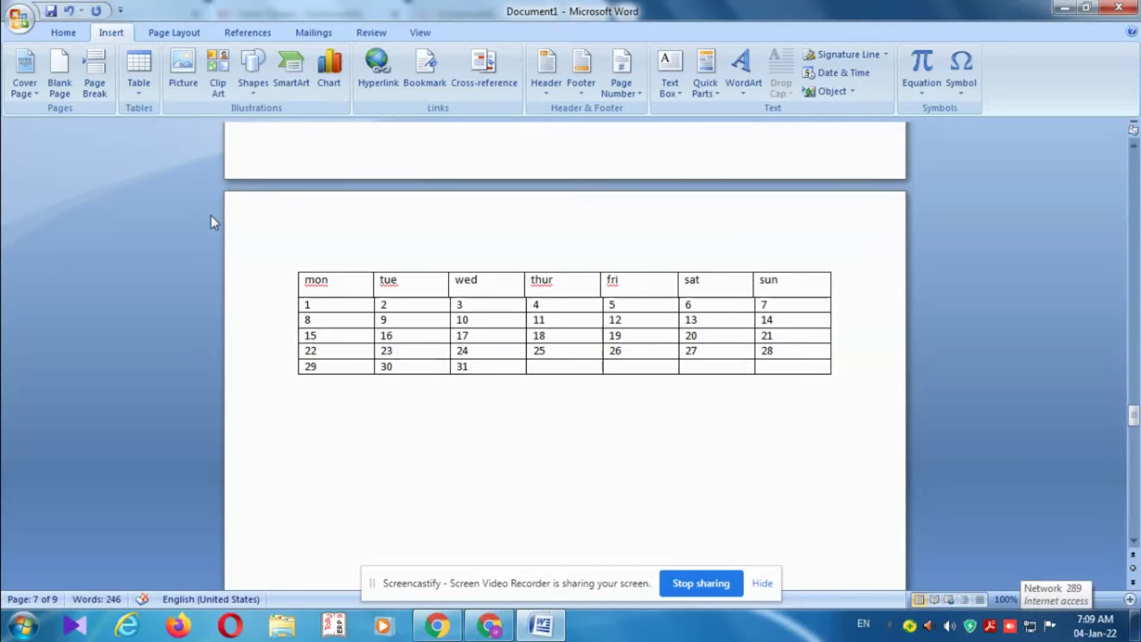
{"action": "left_click", "coordinate": [147, 89]}
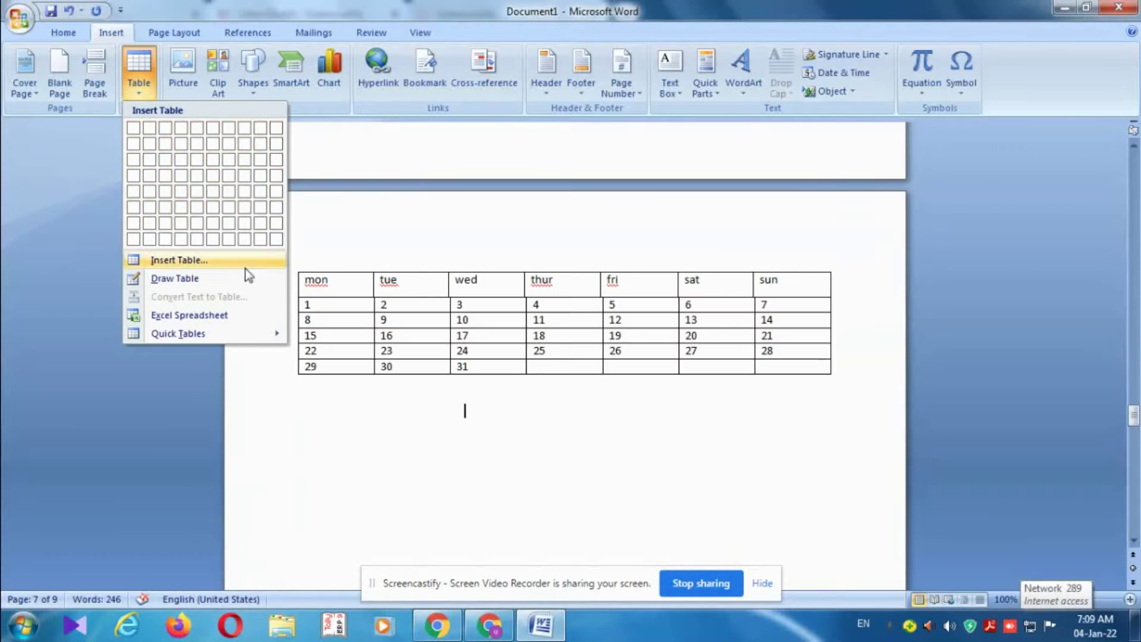
{"action": "left_click", "coordinate": [216, 324]}
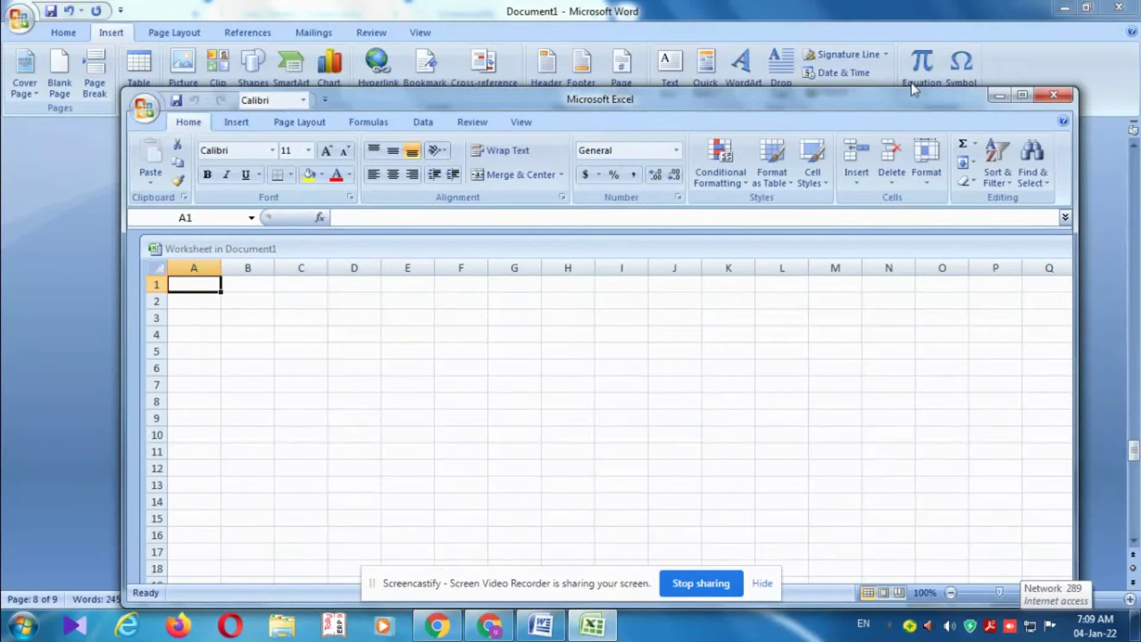
{"action": "left_click", "coordinate": [1022, 94]}
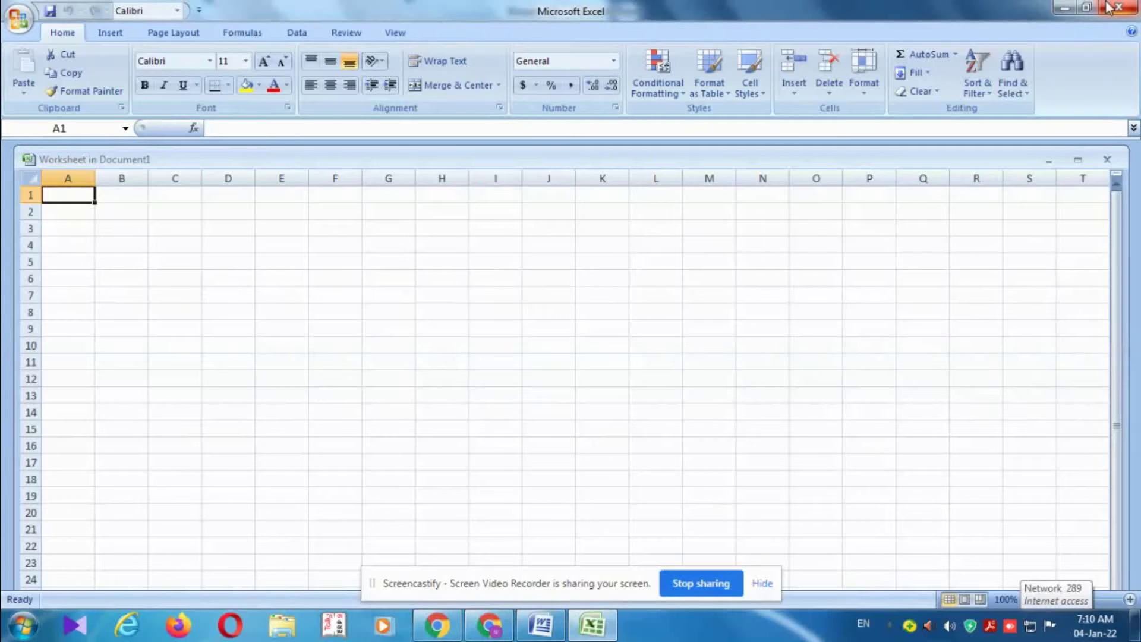
Minimize the Excel window and scroll the document back to the embedded worksheet.
{"action": "left_click", "coordinate": [1066, 8]}
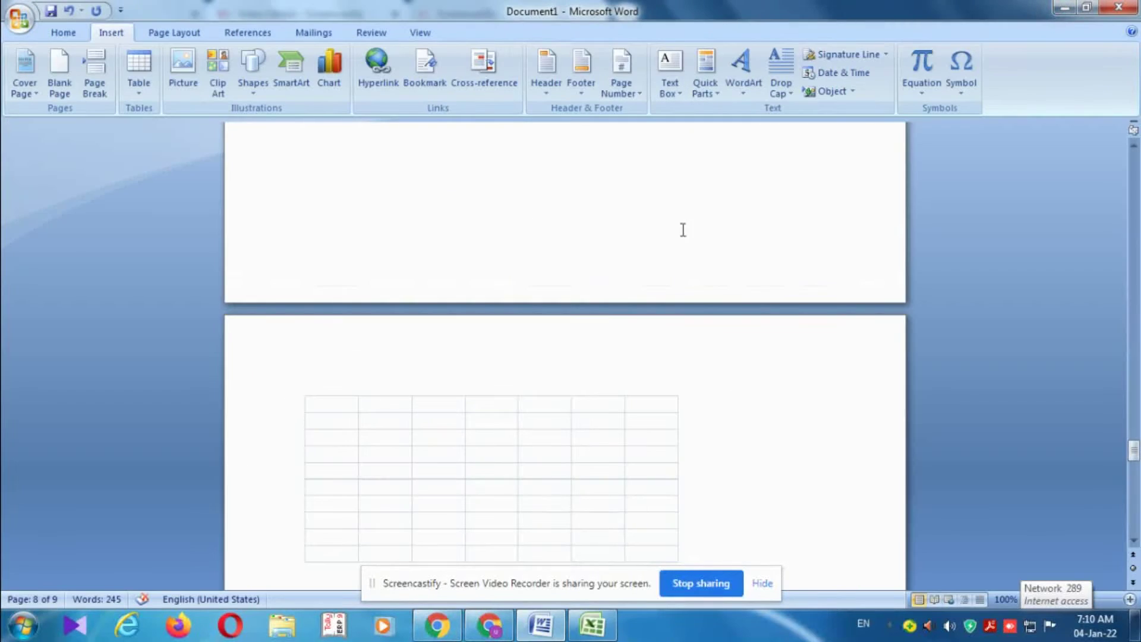
{"action": "scroll", "coordinate": [642, 253], "scroll_direction": "down", "scroll_amount": 3}
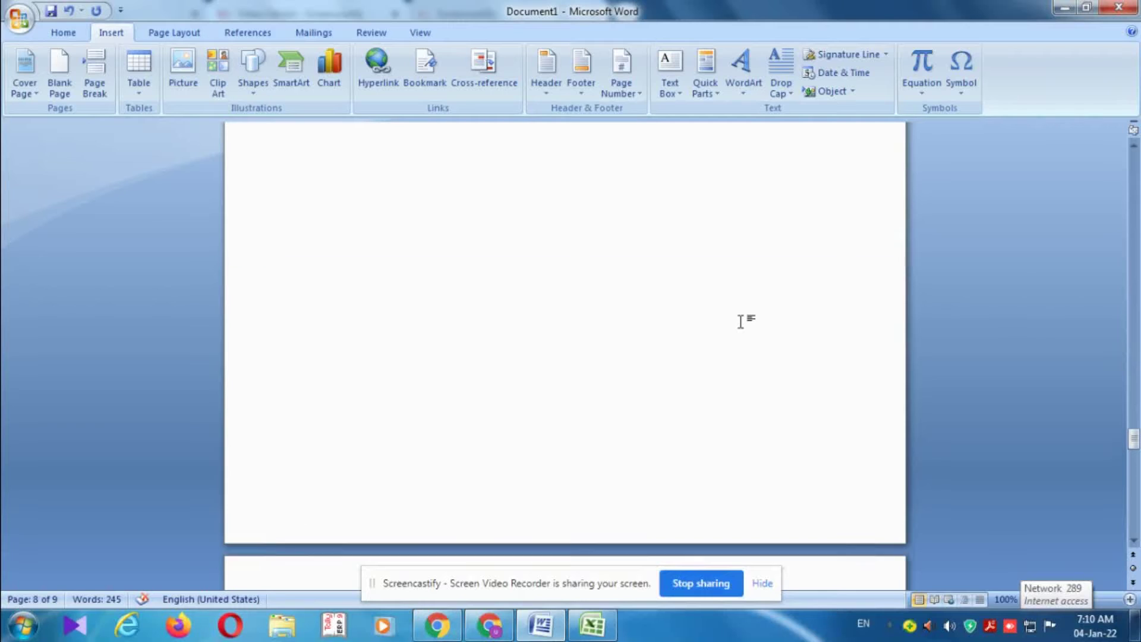
{"action": "scroll", "coordinate": [624, 351], "scroll_direction": "down", "scroll_amount": 2}
{"action": "scroll", "coordinate": [624, 351], "scroll_direction": "down", "scroll_amount": 4}
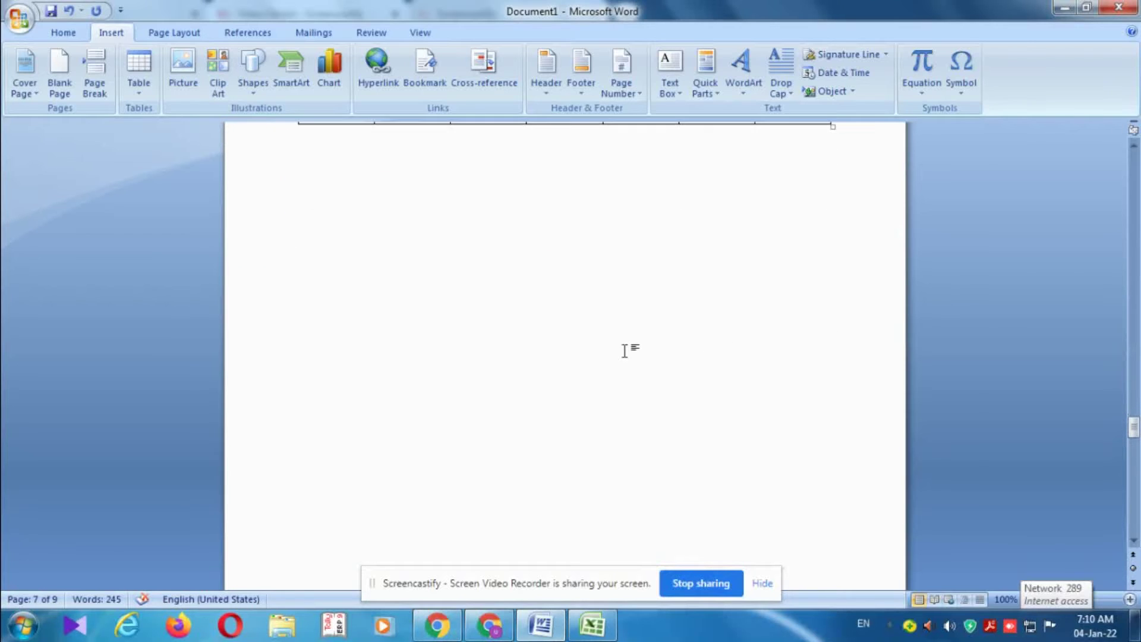
{"action": "scroll", "coordinate": [624, 350], "scroll_direction": "down", "scroll_amount": 3}
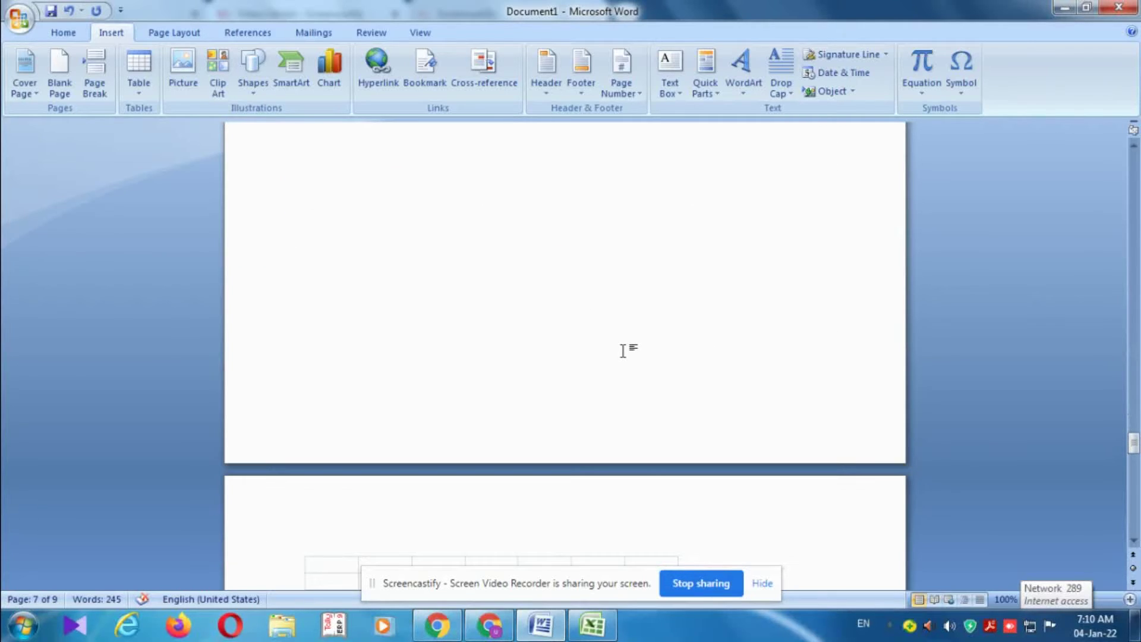
{"action": "scroll", "coordinate": [620, 350], "scroll_direction": "up", "scroll_amount": 1}
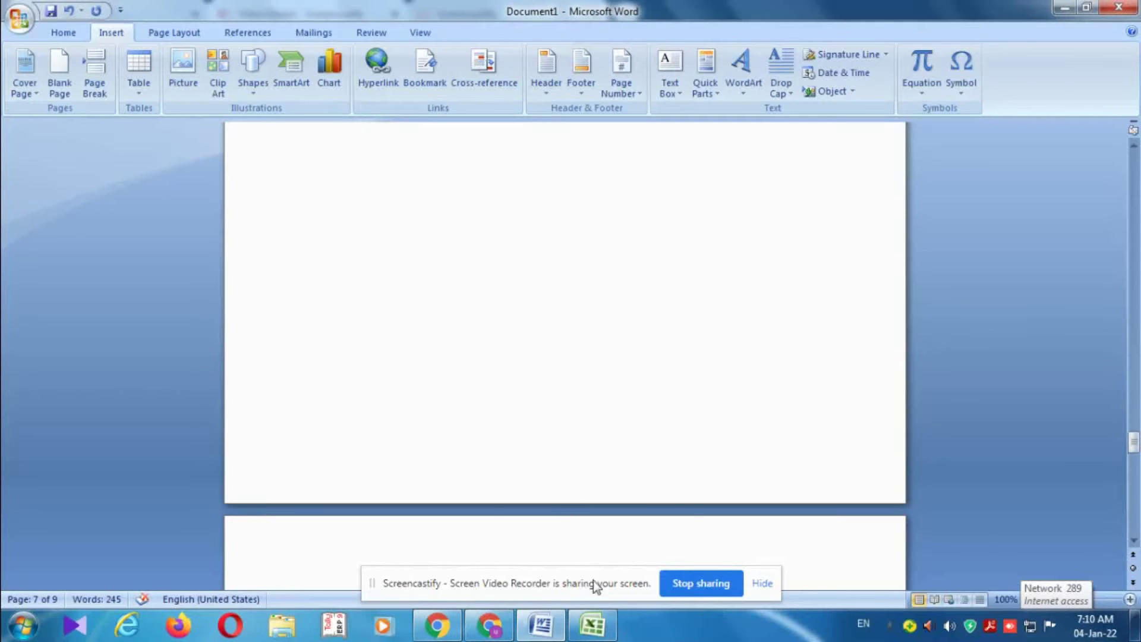
{"action": "mouse_move", "coordinate": [592, 625]}
{"action": "mouse_move", "coordinate": [591, 534]}
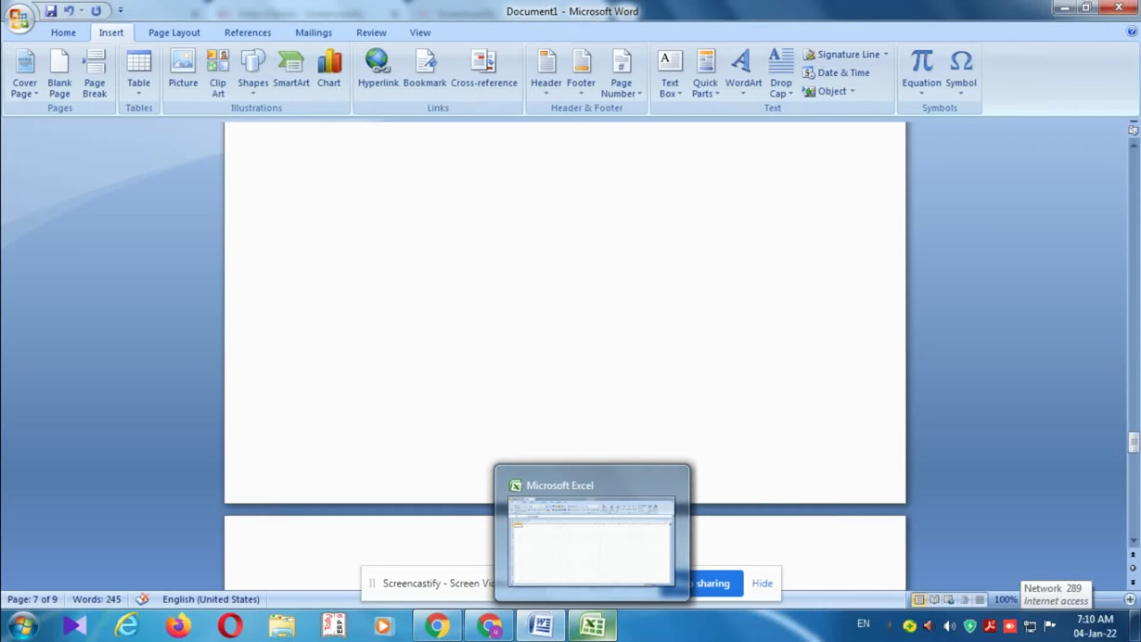
{"action": "left_click", "coordinate": [591, 583]}
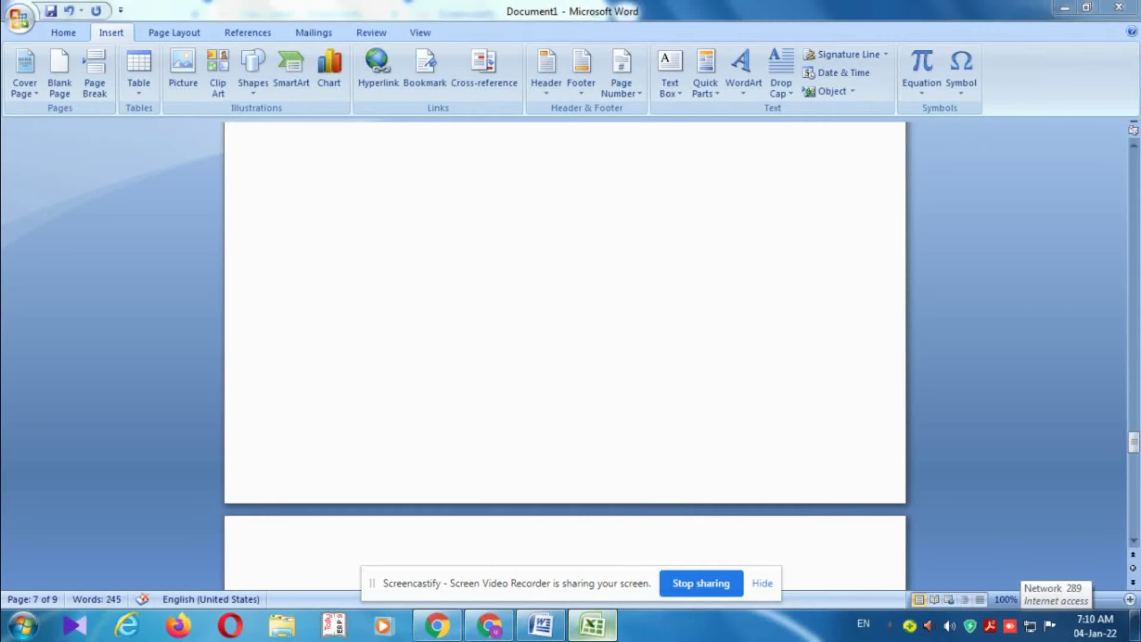
{"action": "left_click", "coordinate": [1064, 7]}
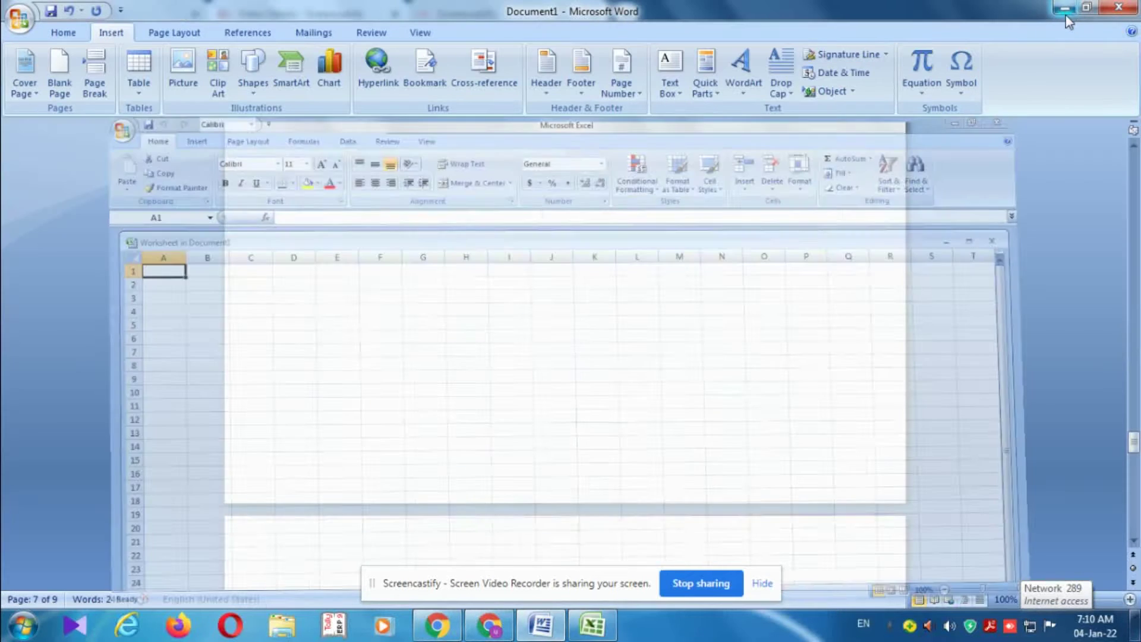
{"action": "scroll", "coordinate": [551, 513], "scroll_direction": "down", "scroll_amount": 5}
{"action": "scroll", "coordinate": [551, 513], "scroll_direction": "down", "scroll_amount": 1}
{"action": "scroll", "coordinate": [551, 512], "scroll_direction": "down", "scroll_amount": 1}
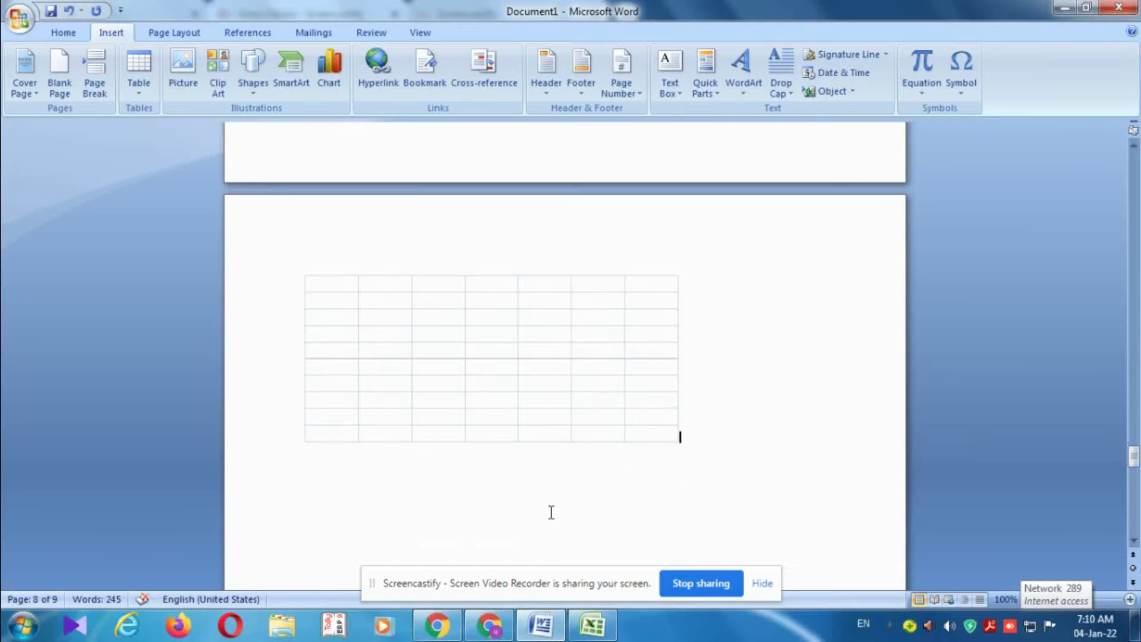
Check the empty worksheet grid on page 8 and place the insertion point right after it.
{"action": "left_click", "coordinate": [542, 412]}
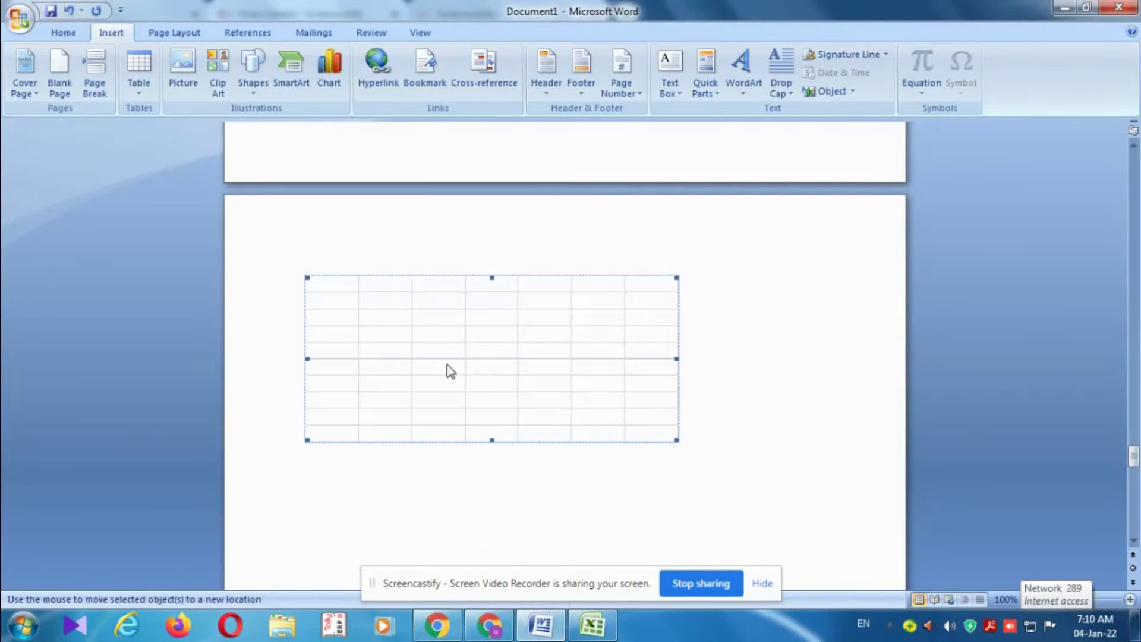
{"action": "key", "text": "Left"}
{"action": "left_click", "coordinate": [491, 373]}
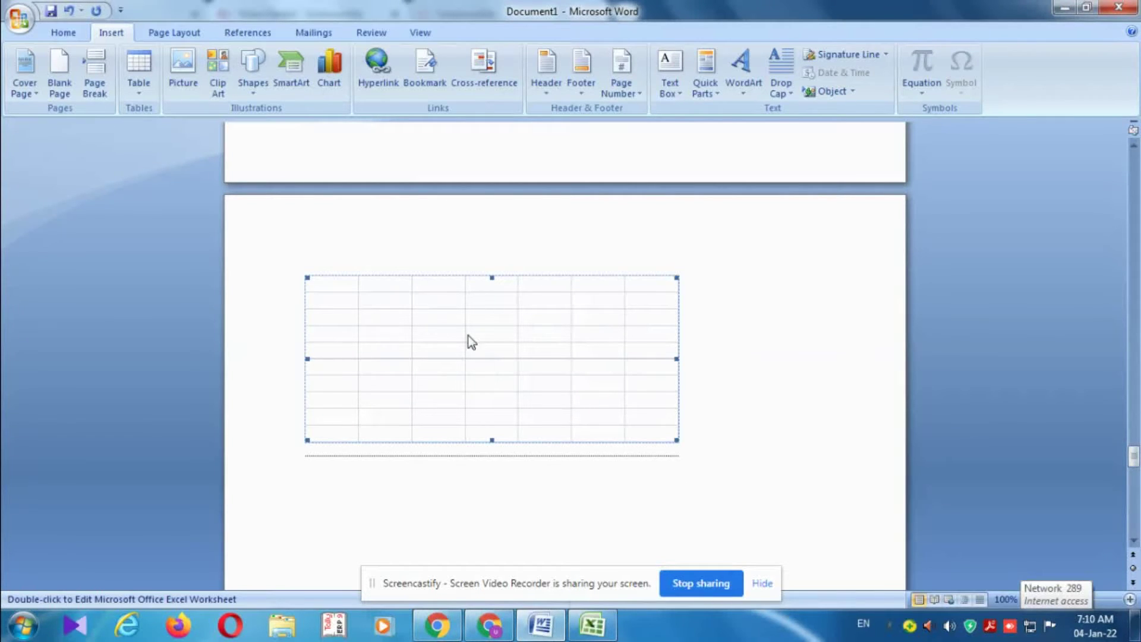
{"action": "left_click", "coordinate": [800, 506]}
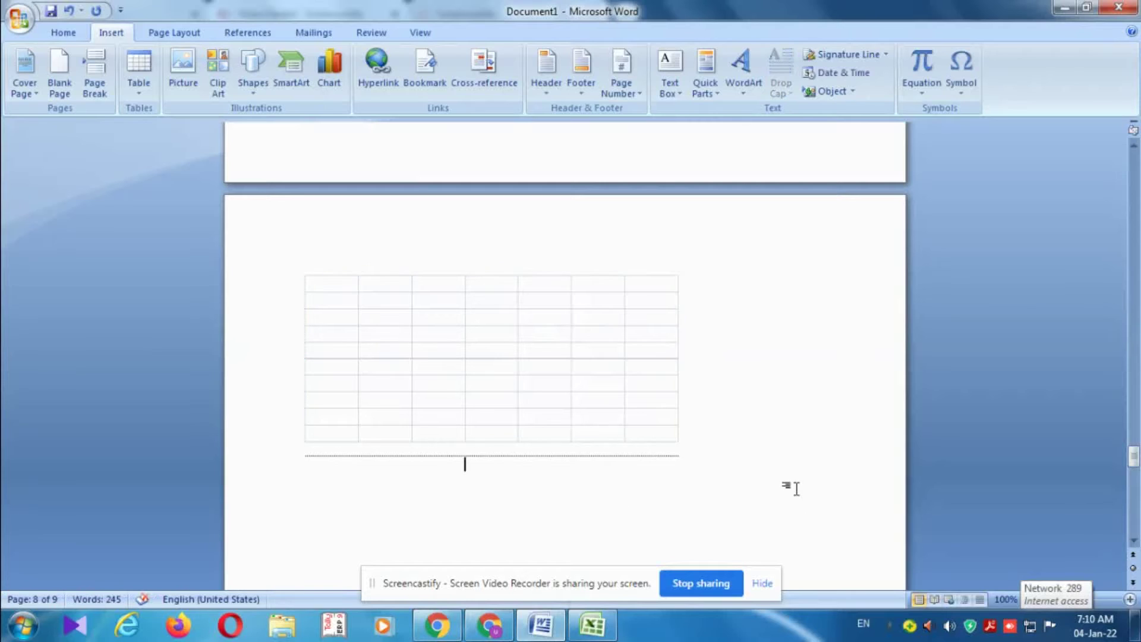
{"action": "scroll", "coordinate": [710, 459], "scroll_direction": "up", "scroll_amount": 7}
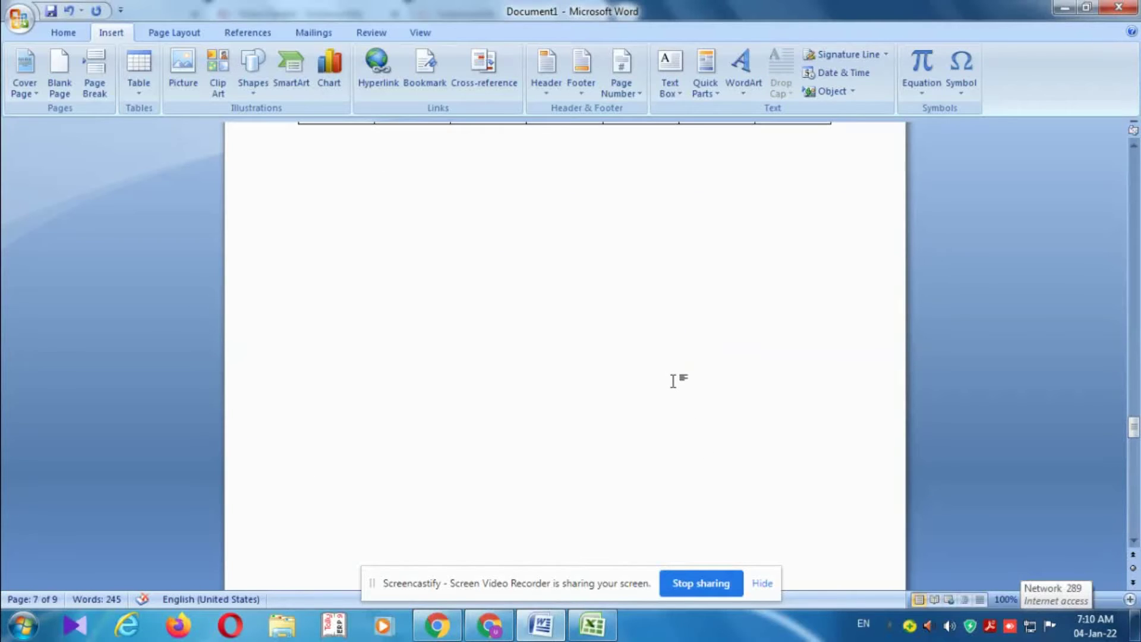
{"action": "scroll", "coordinate": [678, 386], "scroll_direction": "up", "scroll_amount": 5}
{"action": "scroll", "coordinate": [677, 383], "scroll_direction": "up", "scroll_amount": 10}
{"action": "scroll", "coordinate": [673, 381], "scroll_direction": "down", "scroll_amount": 3}
{"action": "scroll", "coordinate": [675, 380], "scroll_direction": "down", "scroll_amount": 5}
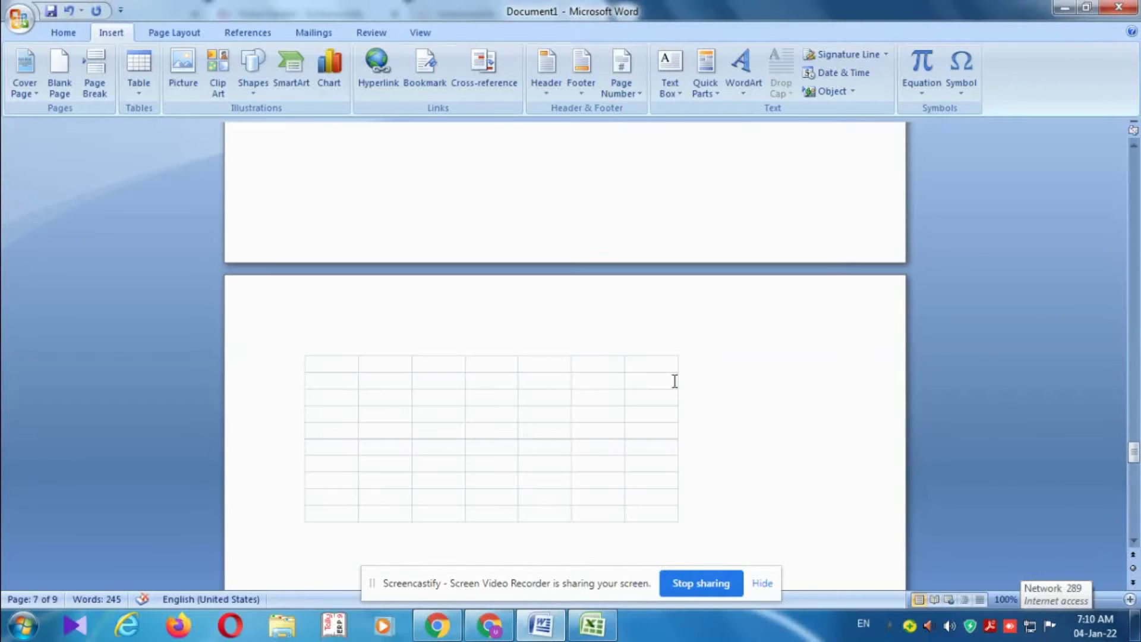
{"action": "scroll", "coordinate": [676, 380], "scroll_direction": "down", "scroll_amount": 2}
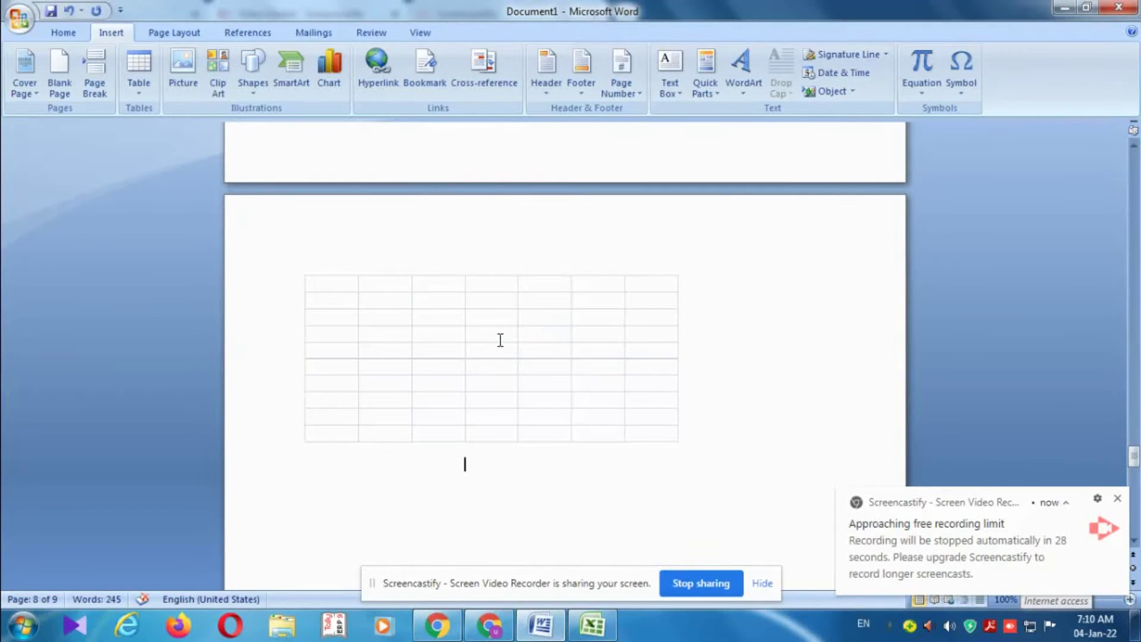
{"action": "left_click", "coordinate": [551, 404]}
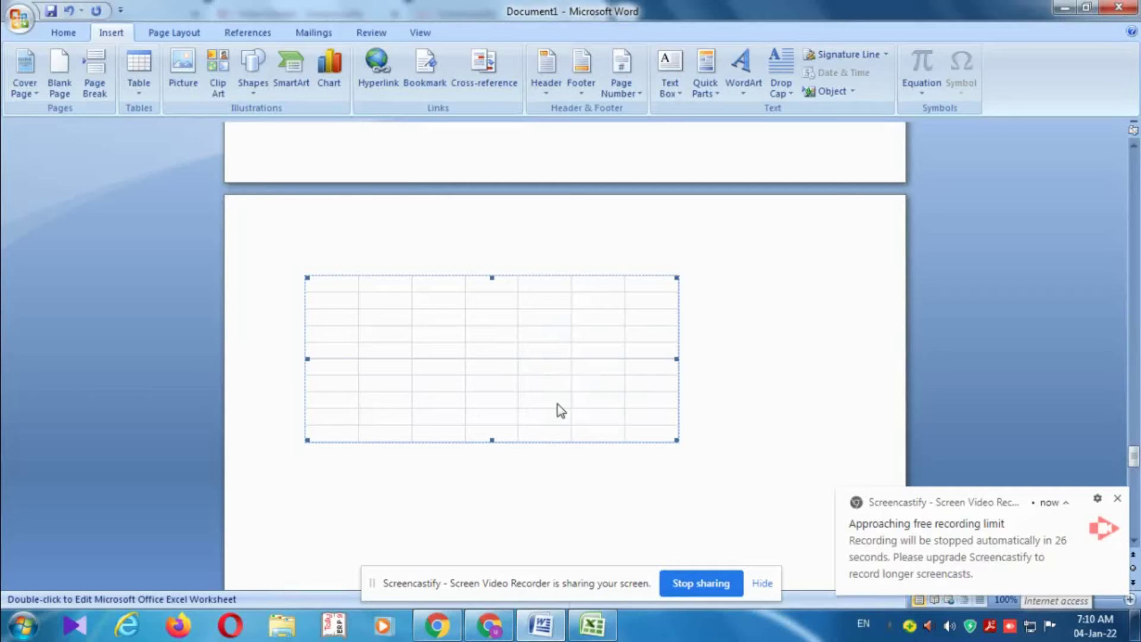
{"action": "left_click", "coordinate": [775, 402]}
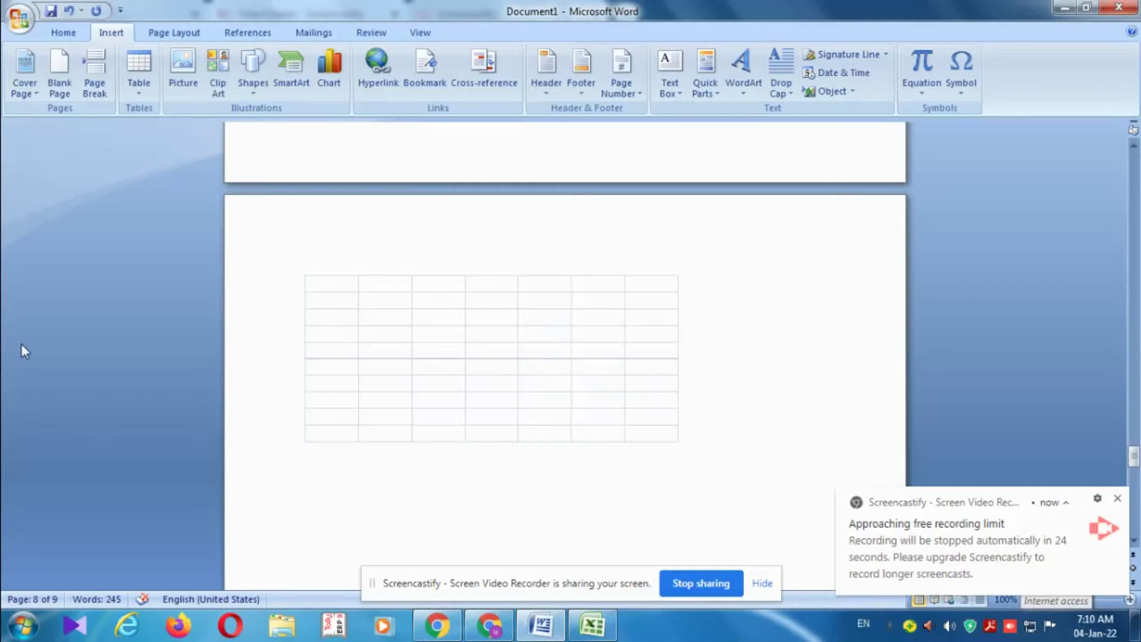
{"action": "left_click", "coordinate": [183, 70]}
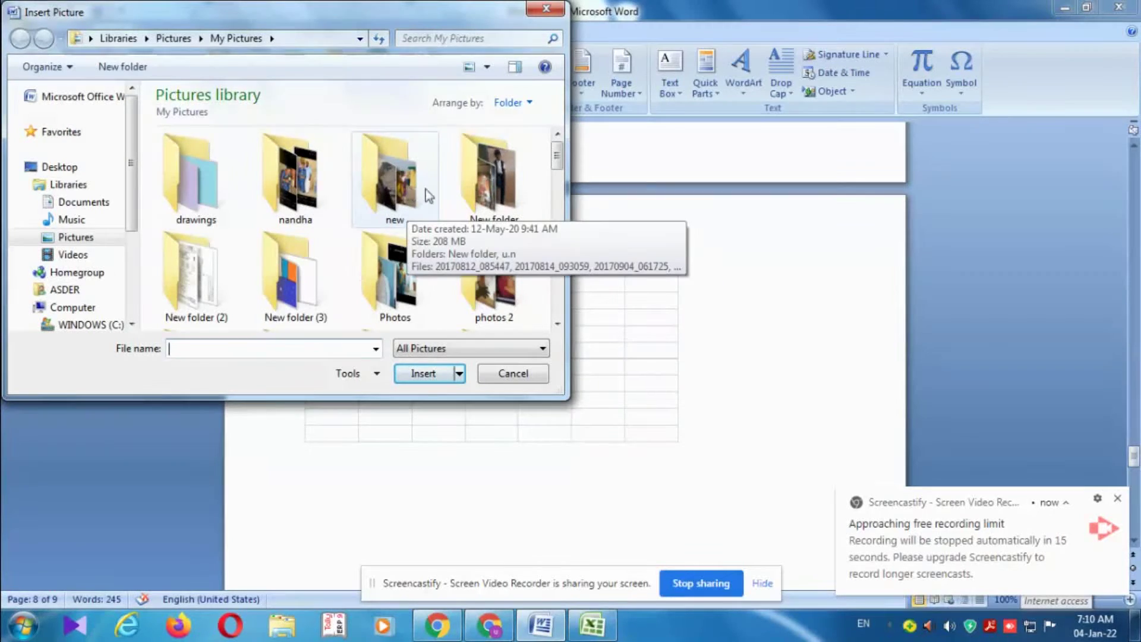
Browse to Pictures > New folder (3) and insert the Night drawning image.
{"action": "left_click", "coordinate": [512, 204]}
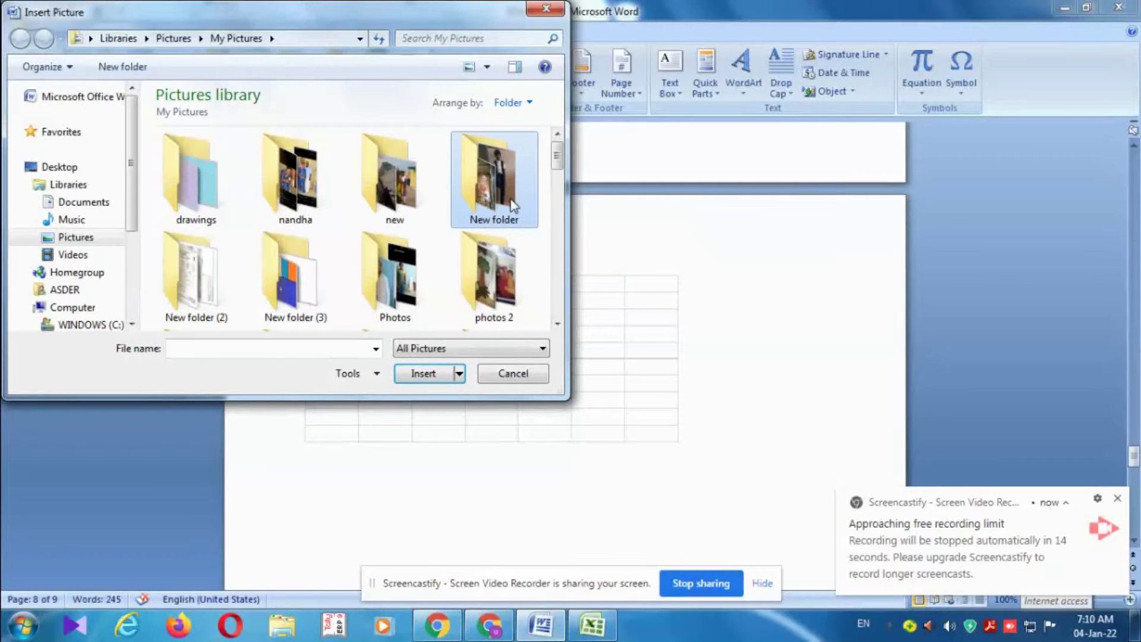
{"action": "double_click", "coordinate": [512, 205]}
{"action": "scroll", "coordinate": [400, 244], "scroll_direction": "down", "scroll_amount": 3}
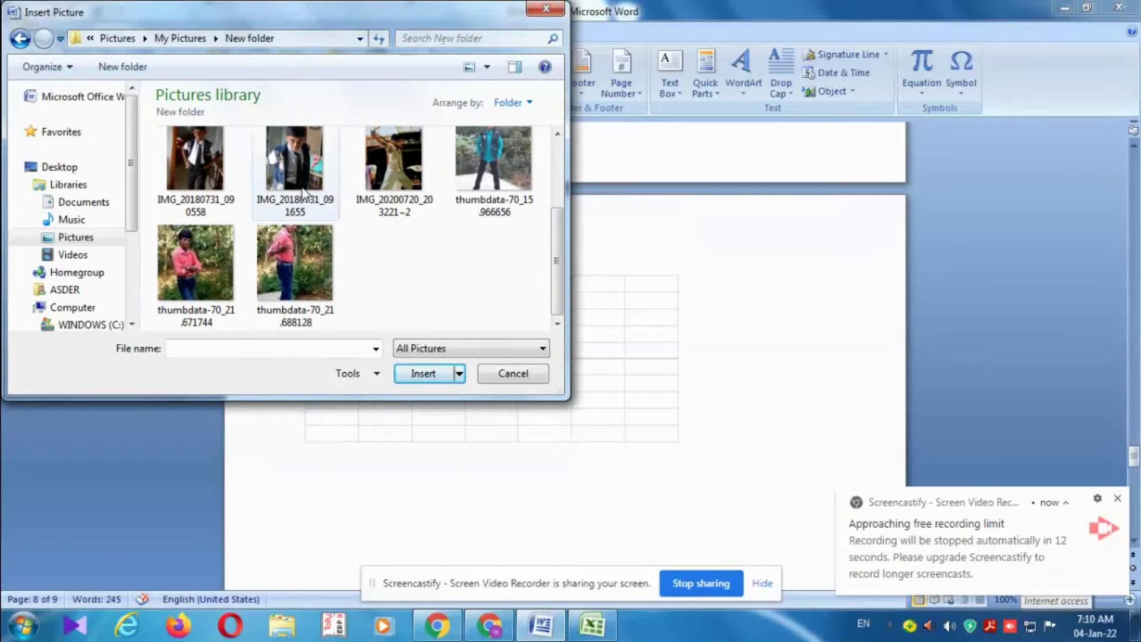
{"action": "left_click", "coordinate": [21, 42]}
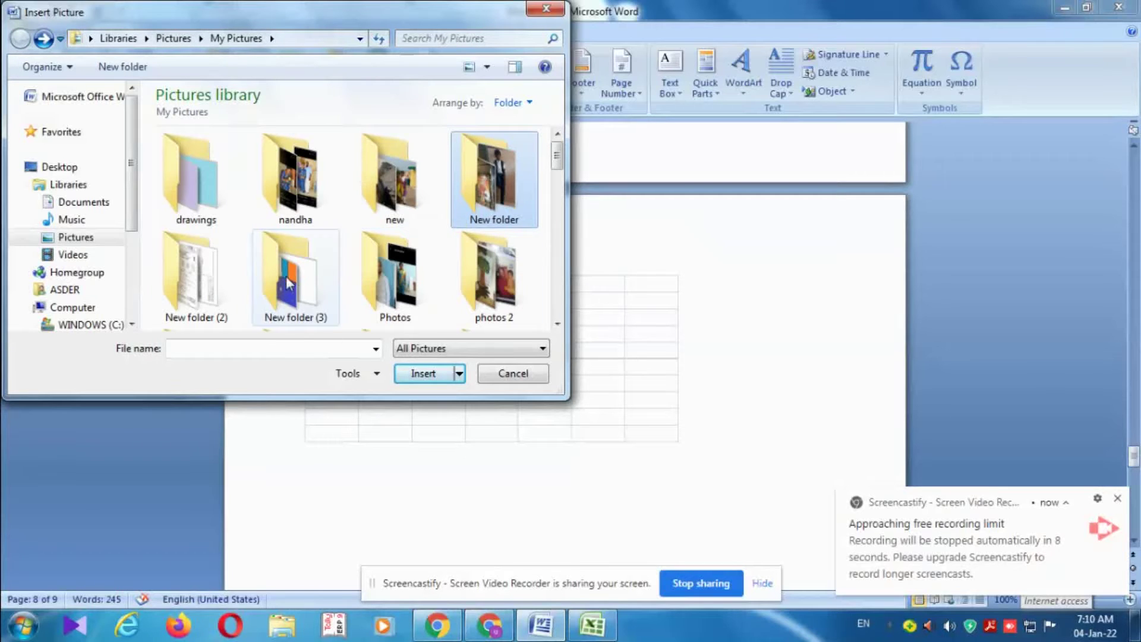
{"action": "left_click", "coordinate": [288, 277]}
{"action": "double_click", "coordinate": [286, 275]}
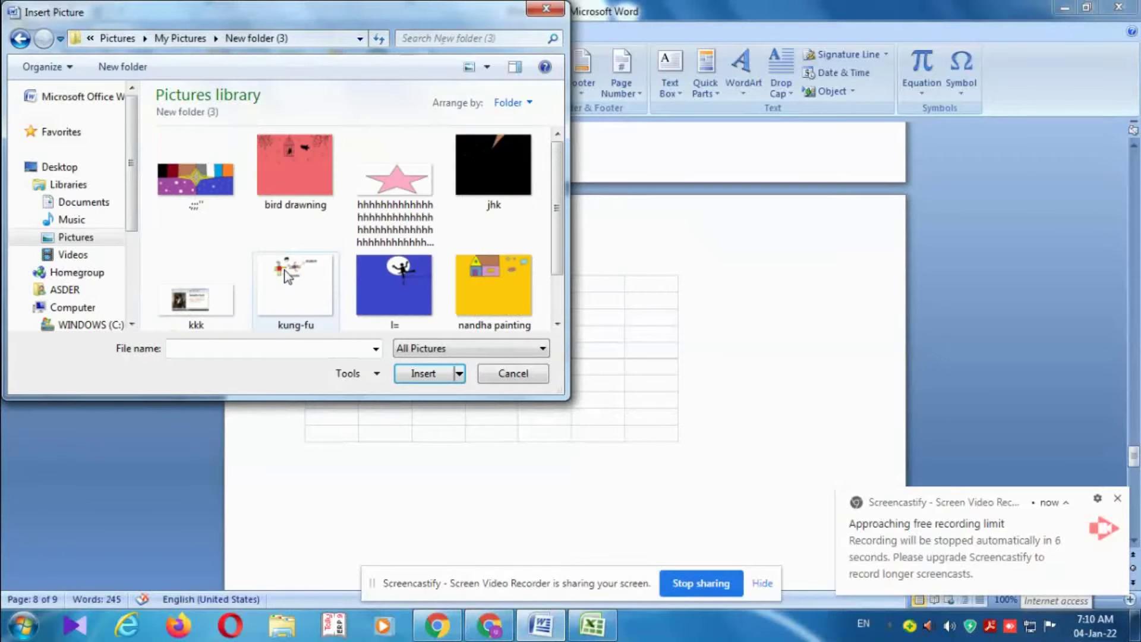
{"action": "scroll", "coordinate": [285, 285], "scroll_direction": "down", "scroll_amount": 1}
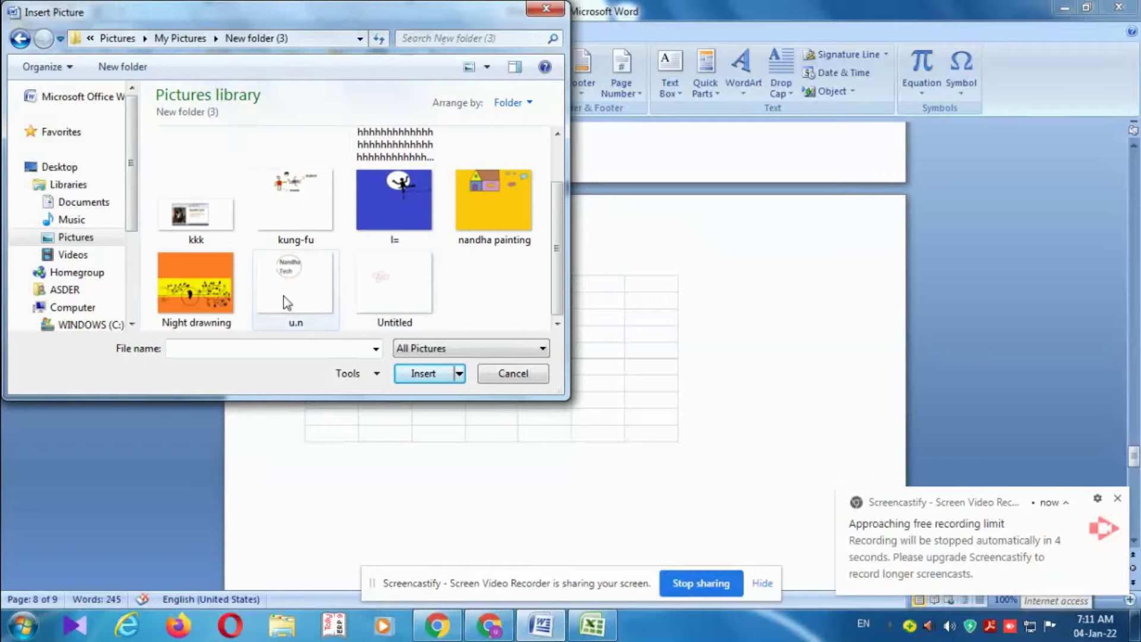
{"action": "scroll", "coordinate": [233, 297], "scroll_direction": "up", "scroll_amount": 1}
{"action": "scroll", "coordinate": [226, 220], "scroll_direction": "down", "scroll_amount": 1}
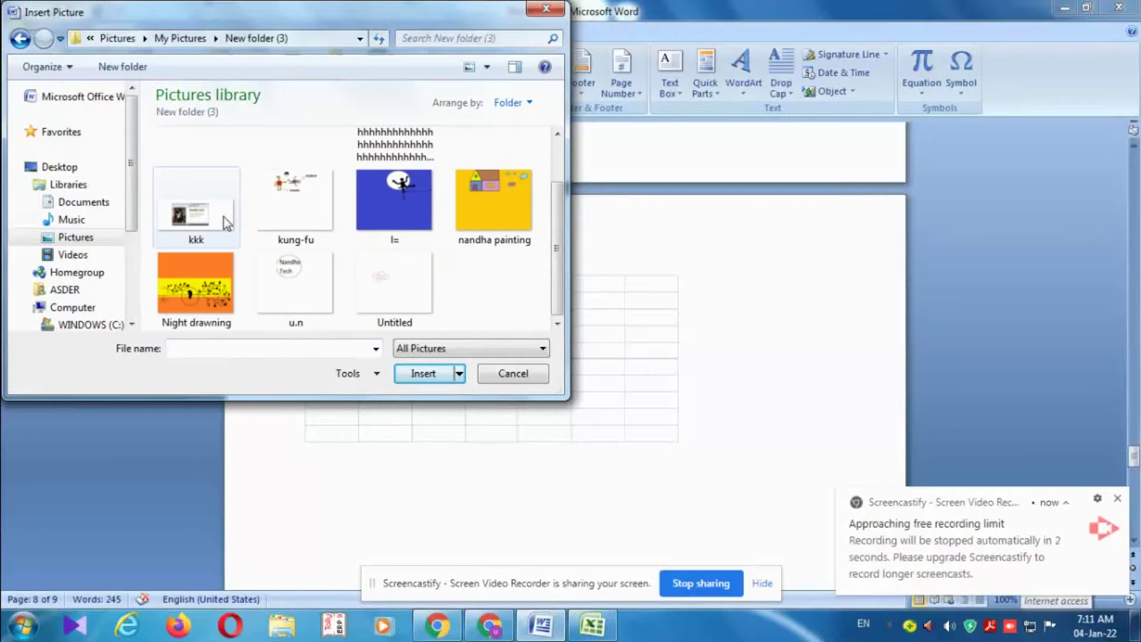
{"action": "left_click", "coordinate": [212, 291]}
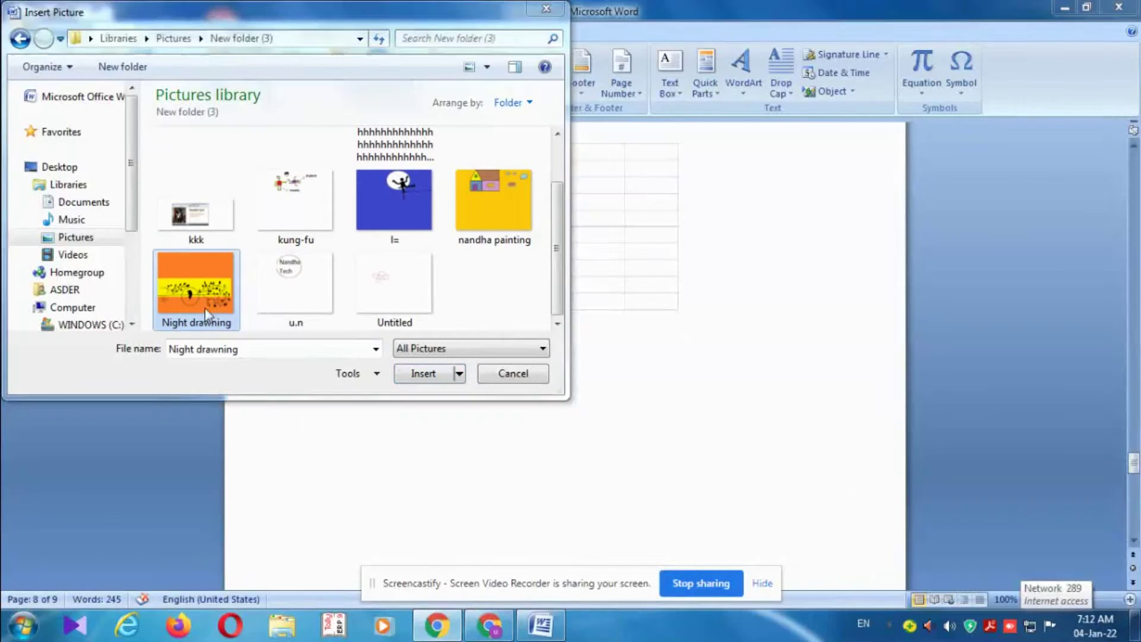
{"action": "left_click", "coordinate": [205, 308]}
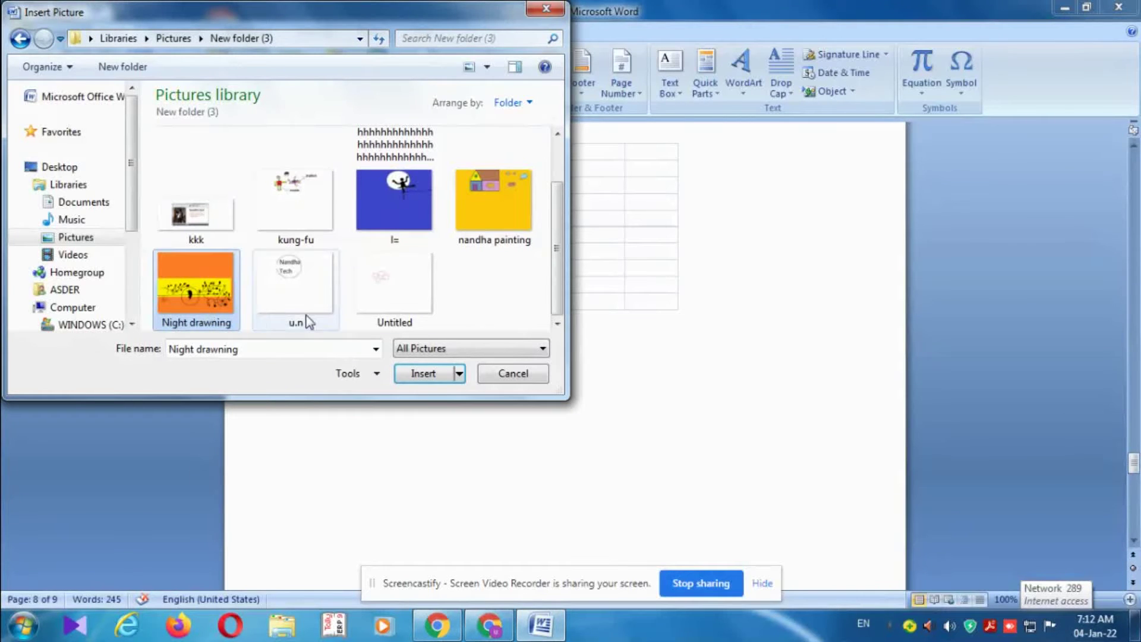
{"action": "left_click", "coordinate": [417, 377]}
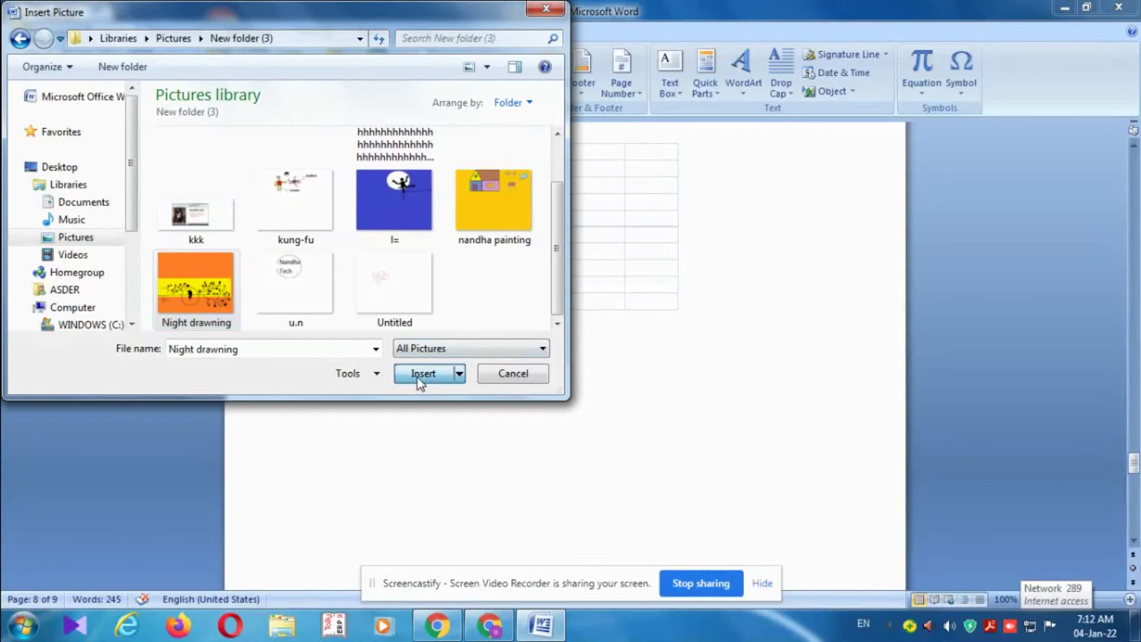
Resize the Night drawning bird picture down to 3.64" by 4.55" below the worksheet grid.
{"action": "scroll", "coordinate": [440, 371], "scroll_direction": "down", "scroll_amount": 3}
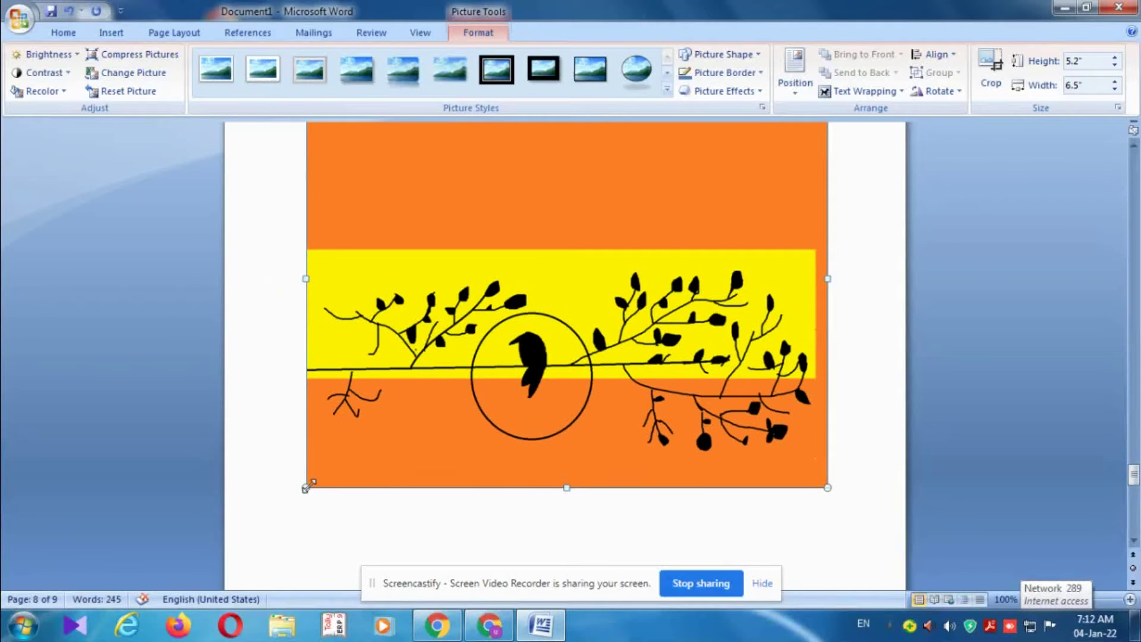
{"action": "left_click_drag", "start_coordinate": [303, 486], "coordinate": [607, 364]}
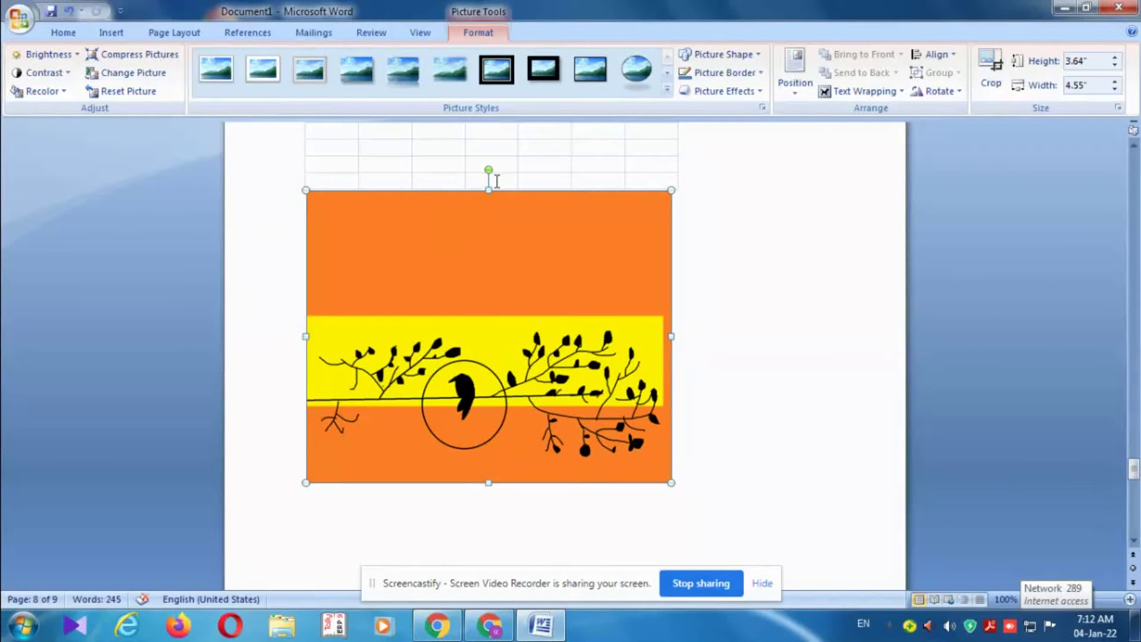
{"action": "left_click_drag", "start_coordinate": [488, 189], "coordinate": [486, 216]}
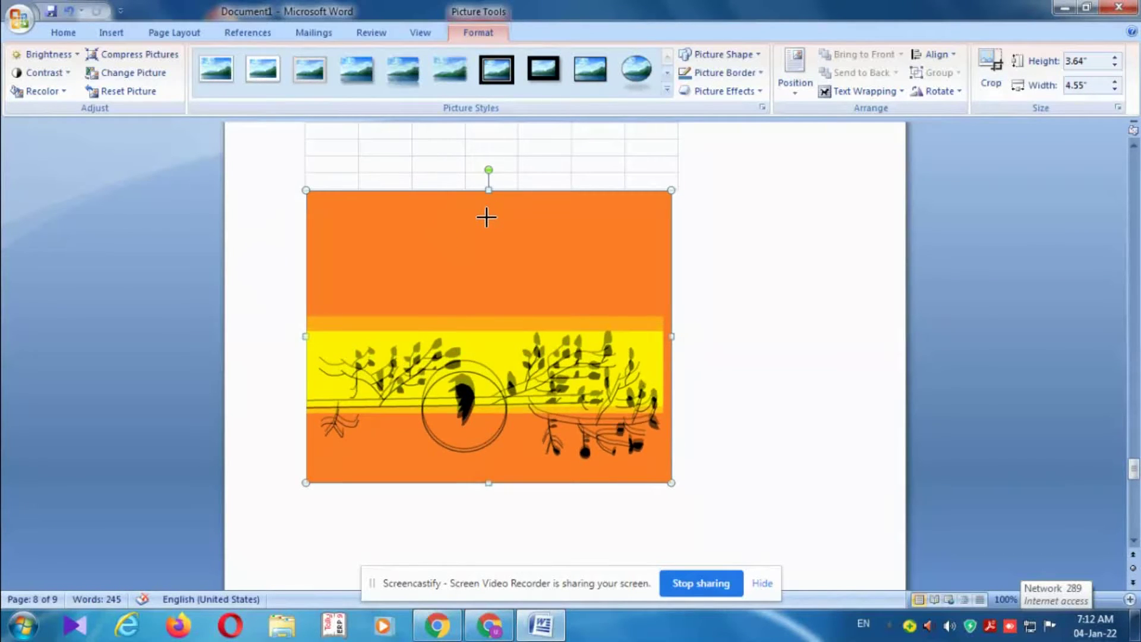
{"action": "left_click", "coordinate": [701, 276]}
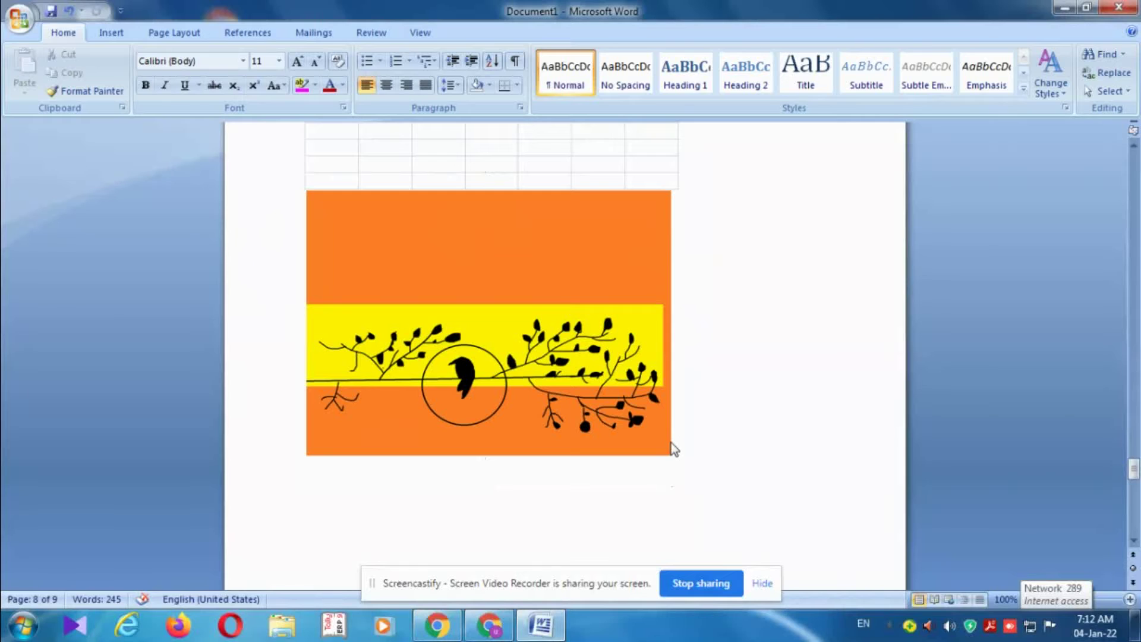
Type the caption 'this bird very nice' beside the bird picture, correcting a typo.
{"action": "type", "text": "is "}
{"action": "type", "text": "bi"}
{"action": "type", "text": "ry"}
{"action": "key", "text": "BackSpace"}
{"action": "type", "text": "d"}
{"action": "type", "text": " ver"}
{"action": "type", "text": "y nice"}
Drag the bird picture's top handle down to make it slightly shorter.
{"action": "left_click", "coordinate": [452, 290]}
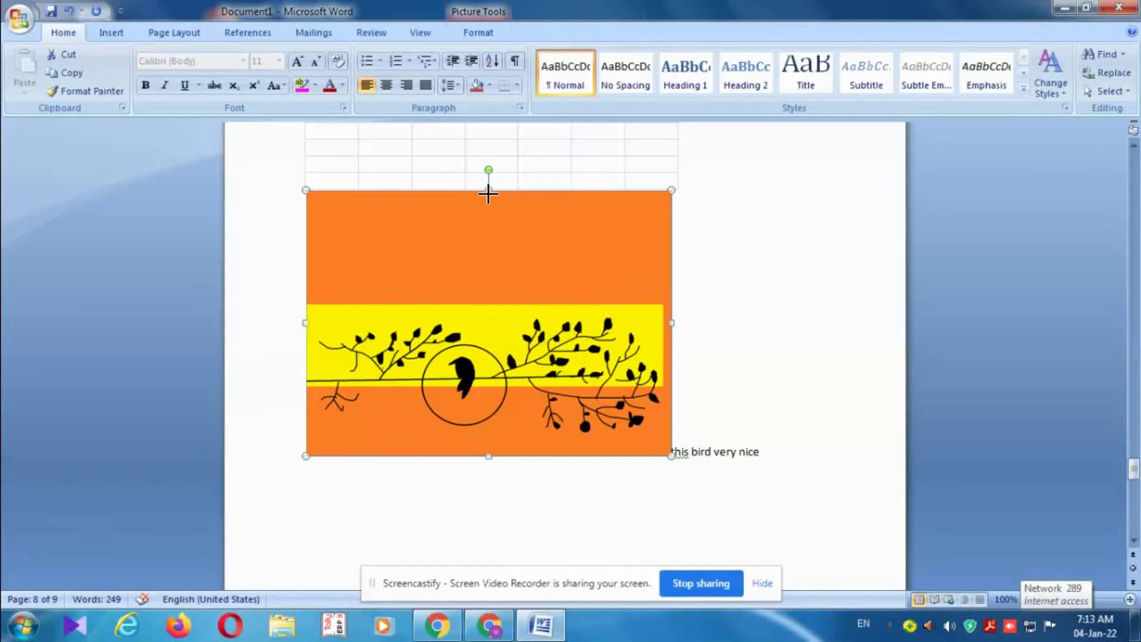
{"action": "left_click_drag", "start_coordinate": [488, 189], "coordinate": [487, 202]}
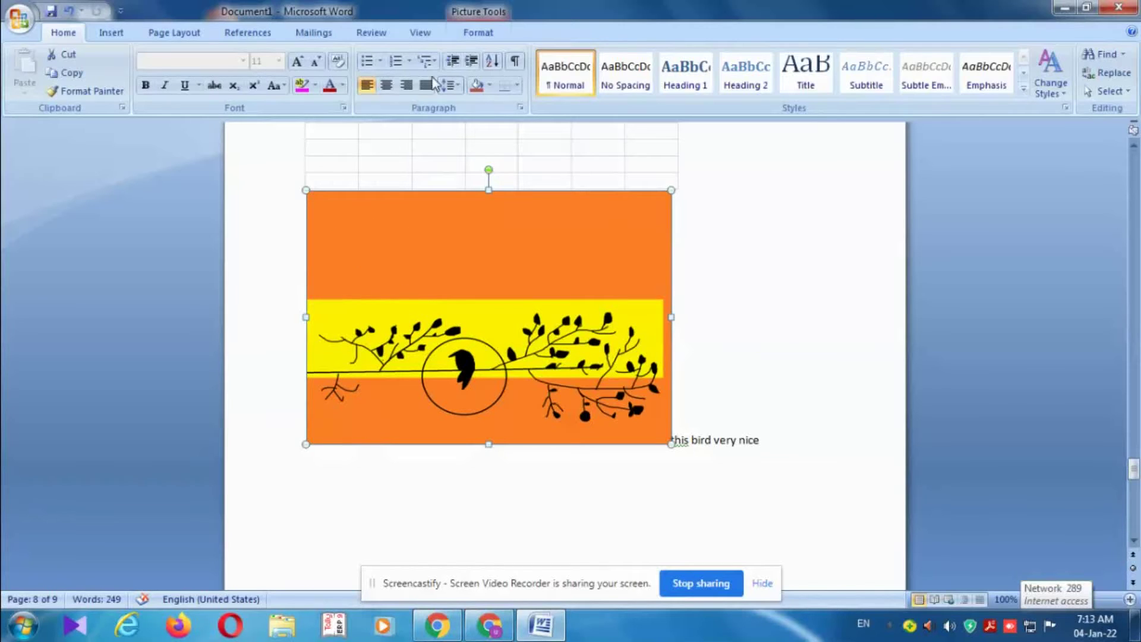
{"action": "left_click", "coordinate": [130, 34]}
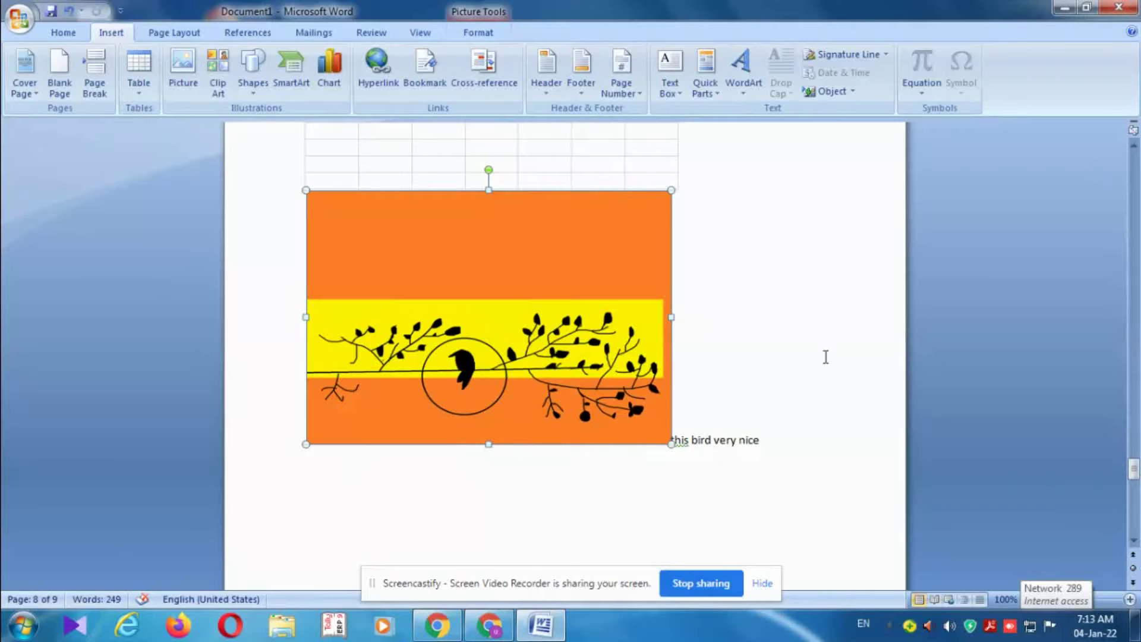
{"action": "left_click", "coordinate": [772, 435]}
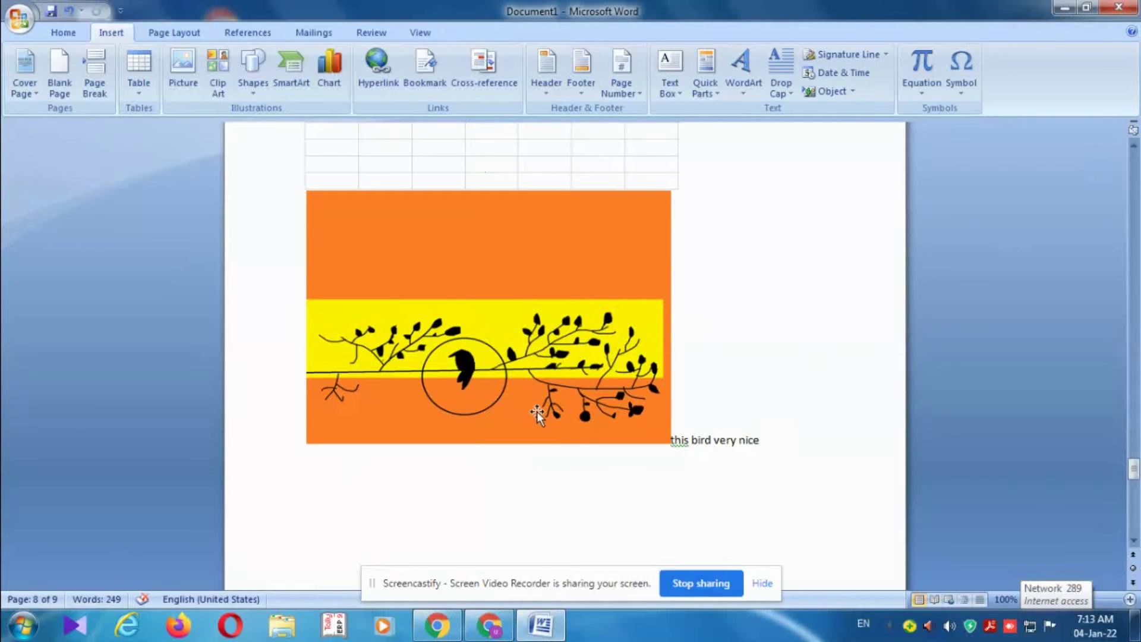
{"action": "scroll", "coordinate": [338, 311], "scroll_direction": "down", "scroll_amount": 4}
{"action": "scroll", "coordinate": [357, 315], "scroll_direction": "down", "scroll_amount": 4}
{"action": "scroll", "coordinate": [370, 318], "scroll_direction": "down", "scroll_amount": 2}
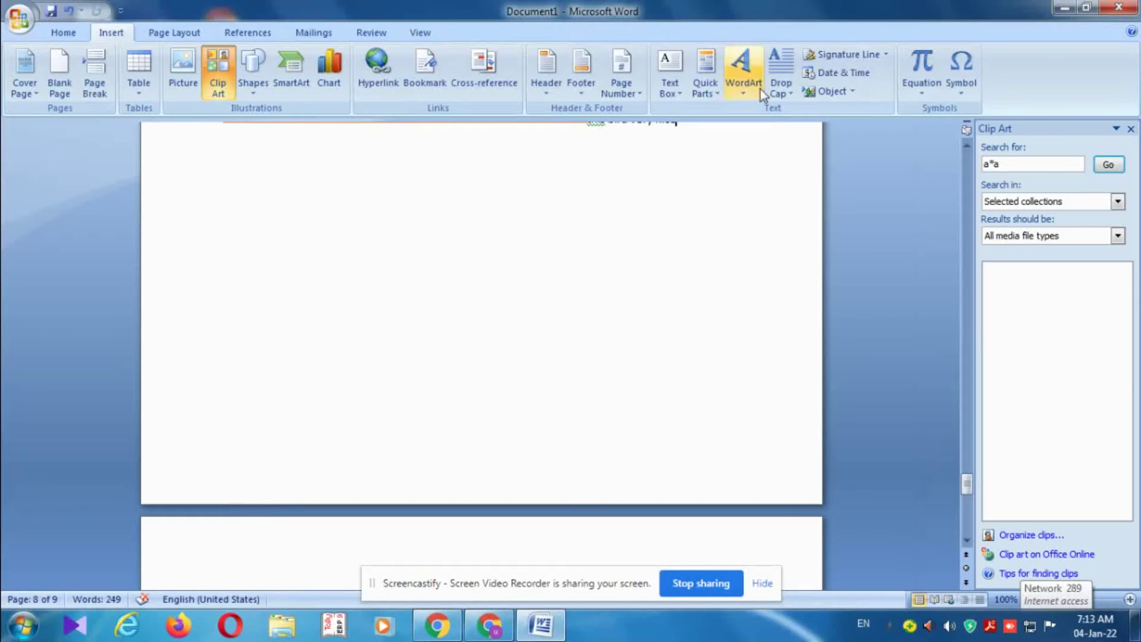
Search the Clip Art pane for tiger and insert the tiger clip.
{"action": "left_click", "coordinate": [1019, 166]}
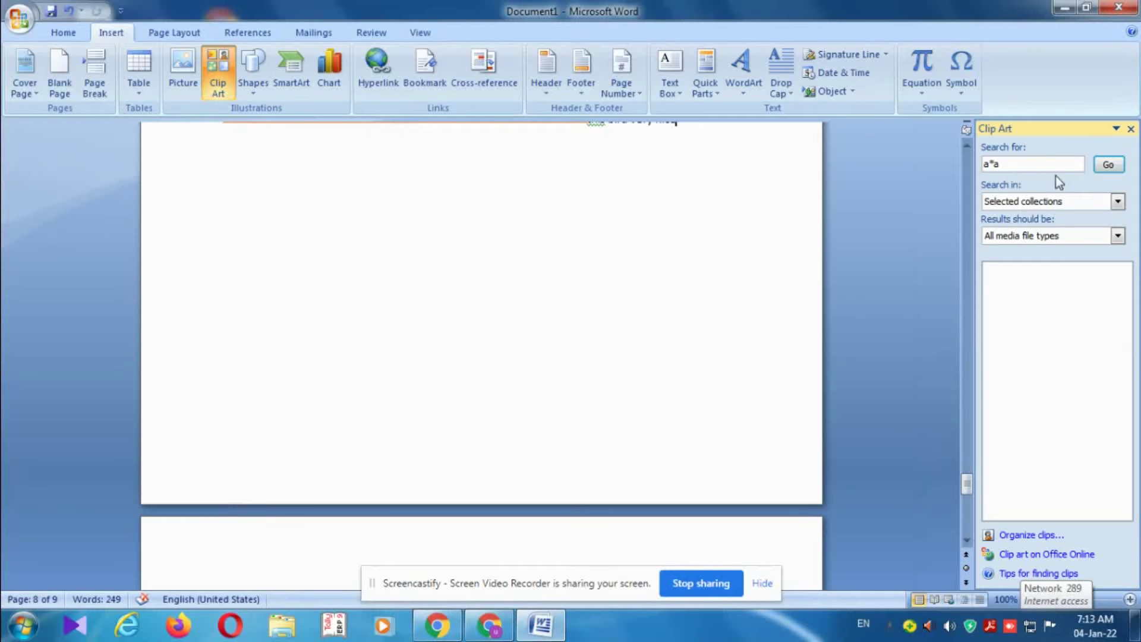
{"action": "left_click", "coordinate": [1107, 165]}
{"action": "key", "text": "BackSpace"}
{"action": "type", "text": "tiger"}
{"action": "key", "text": "Return"}
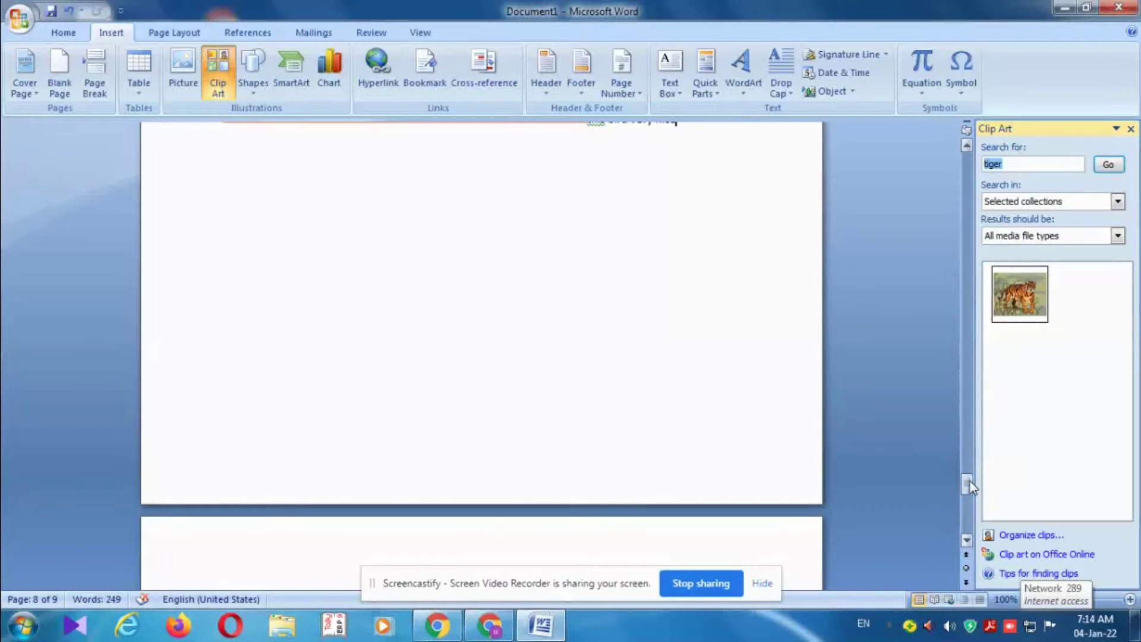
{"action": "left_click_drag", "start_coordinate": [967, 484], "coordinate": [980, 415]}
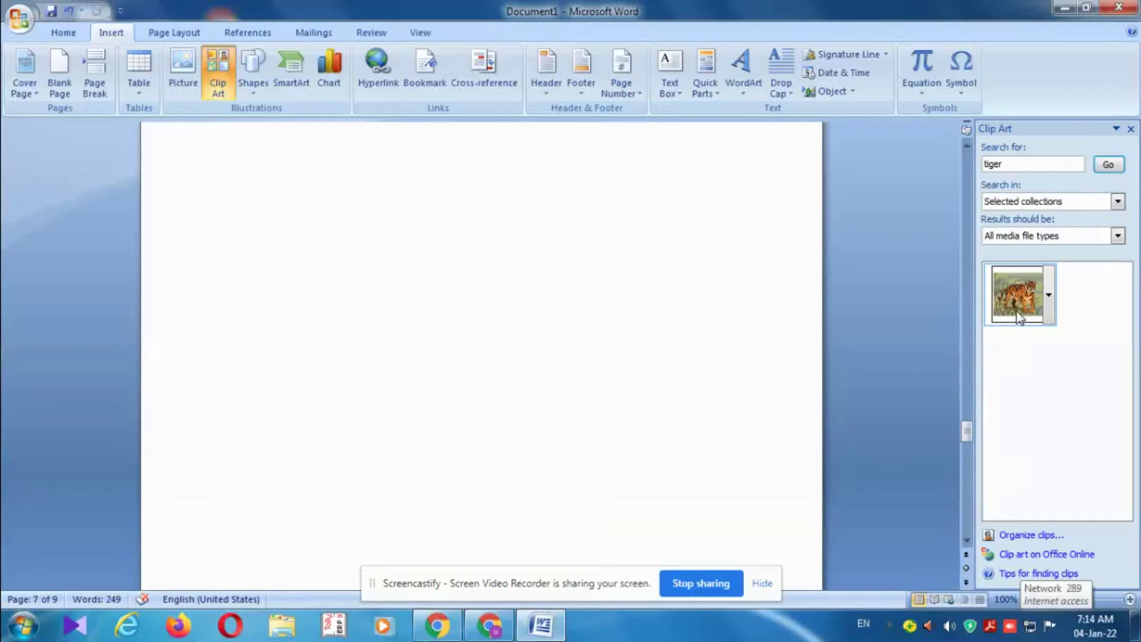
{"action": "left_click", "coordinate": [1020, 295]}
Enlarge the tiger clip art to about 3 inches tall below the bird picture.
{"action": "scroll", "coordinate": [522, 359], "scroll_direction": "down", "scroll_amount": 3}
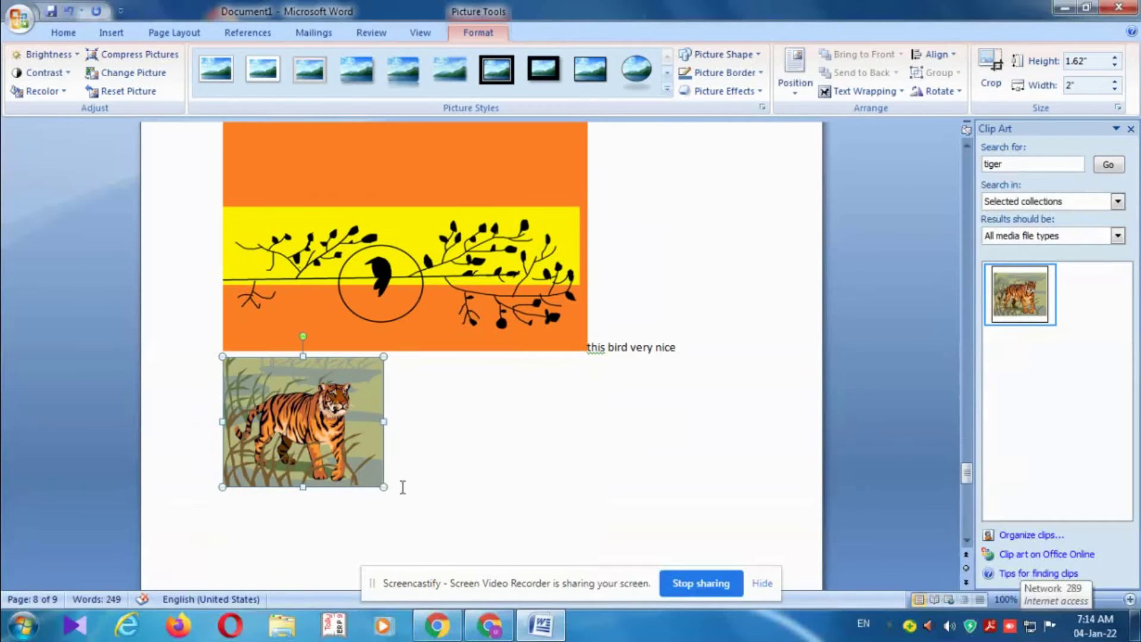
{"action": "left_click_drag", "start_coordinate": [384, 487], "coordinate": [523, 506]}
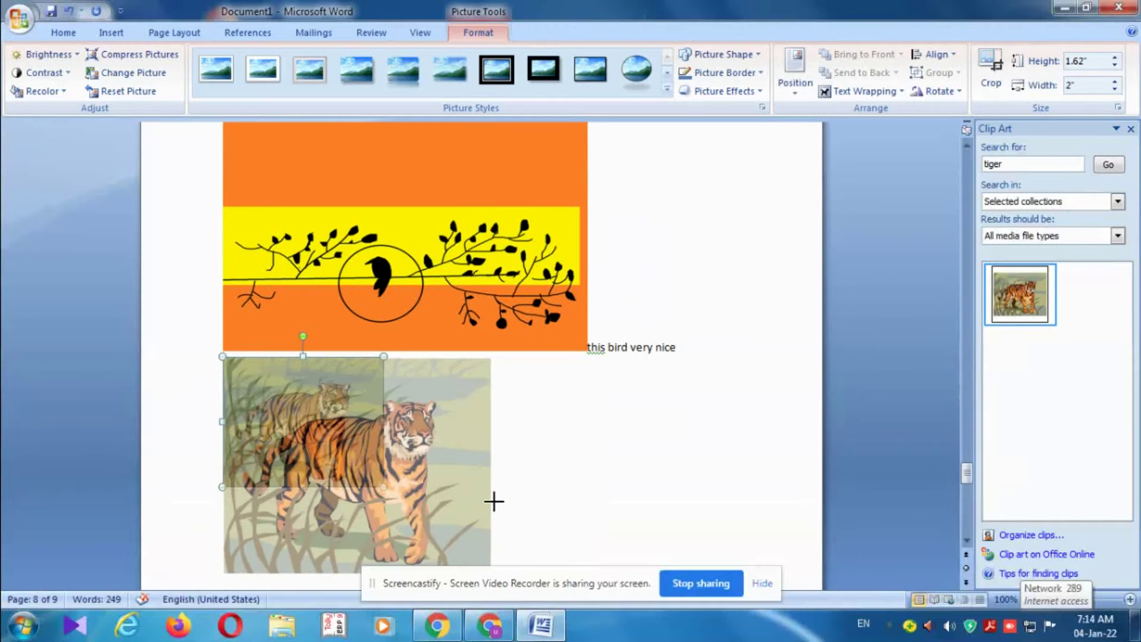
{"action": "scroll", "coordinate": [601, 485], "scroll_direction": "down", "scroll_amount": 4}
{"action": "left_click", "coordinate": [586, 432]}
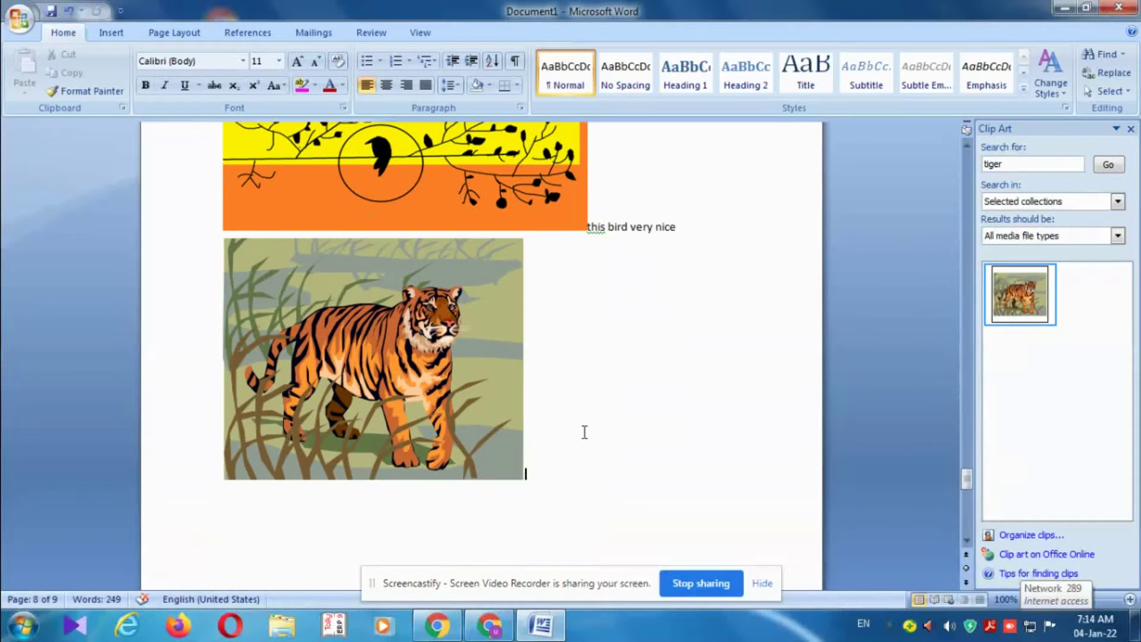
Place the insertion point below page 9's last paragraph and close the Clip Art pane.
{"action": "left_click", "coordinate": [119, 34]}
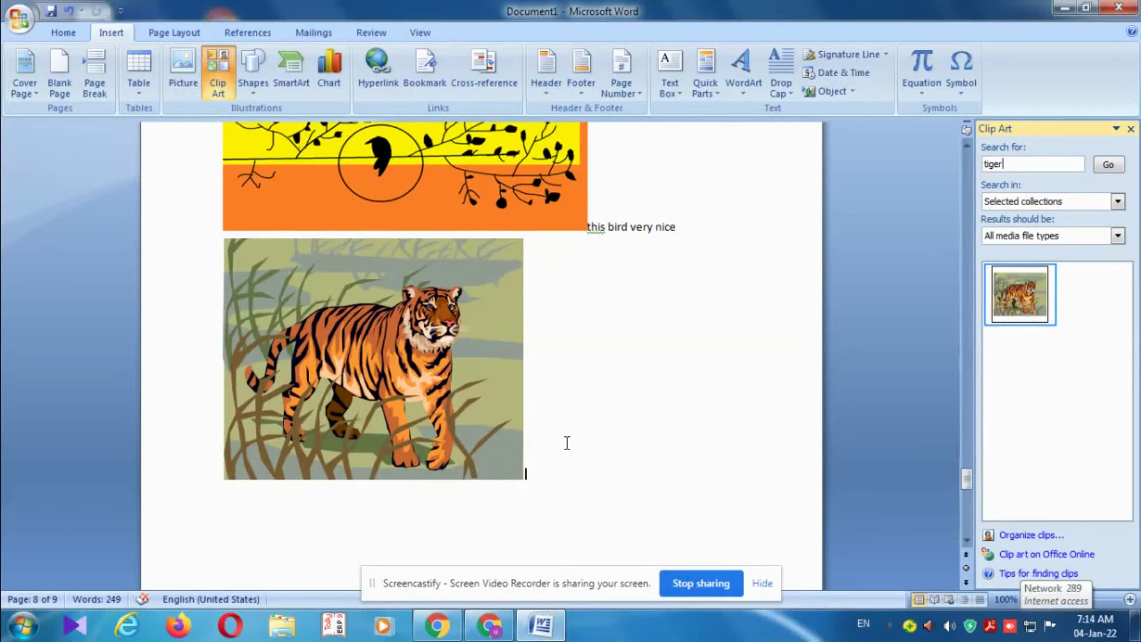
{"action": "left_click", "coordinate": [536, 476]}
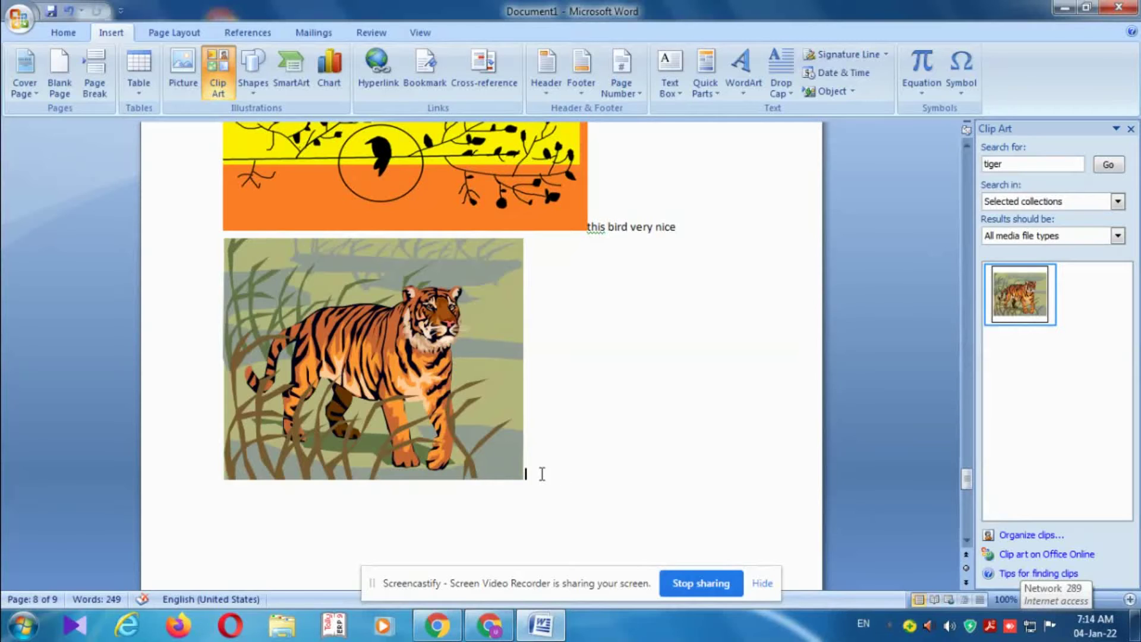
{"action": "scroll", "coordinate": [538, 470], "scroll_direction": "down", "scroll_amount": 1}
{"action": "scroll", "coordinate": [533, 461], "scroll_direction": "down", "scroll_amount": 2}
{"action": "scroll", "coordinate": [531, 459], "scroll_direction": "down", "scroll_amount": 2}
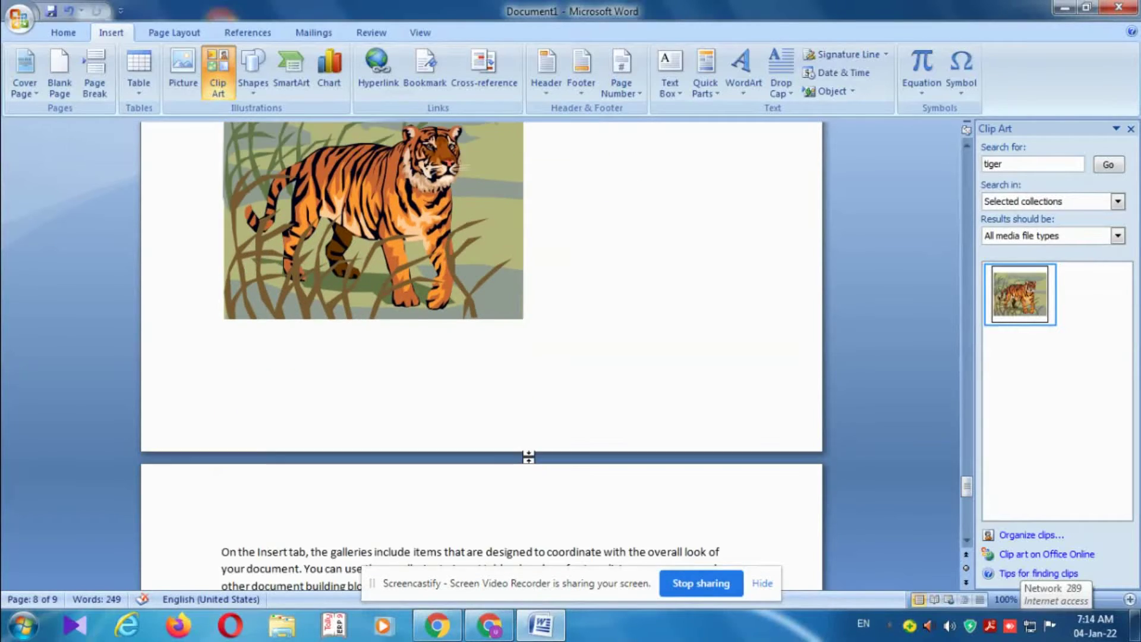
{"action": "scroll", "coordinate": [529, 457], "scroll_direction": "down", "scroll_amount": 2}
{"action": "scroll", "coordinate": [529, 453], "scroll_direction": "down", "scroll_amount": 2}
{"action": "scroll", "coordinate": [528, 452], "scroll_direction": "down", "scroll_amount": 5}
{"action": "scroll", "coordinate": [528, 453], "scroll_direction": "down", "scroll_amount": 4}
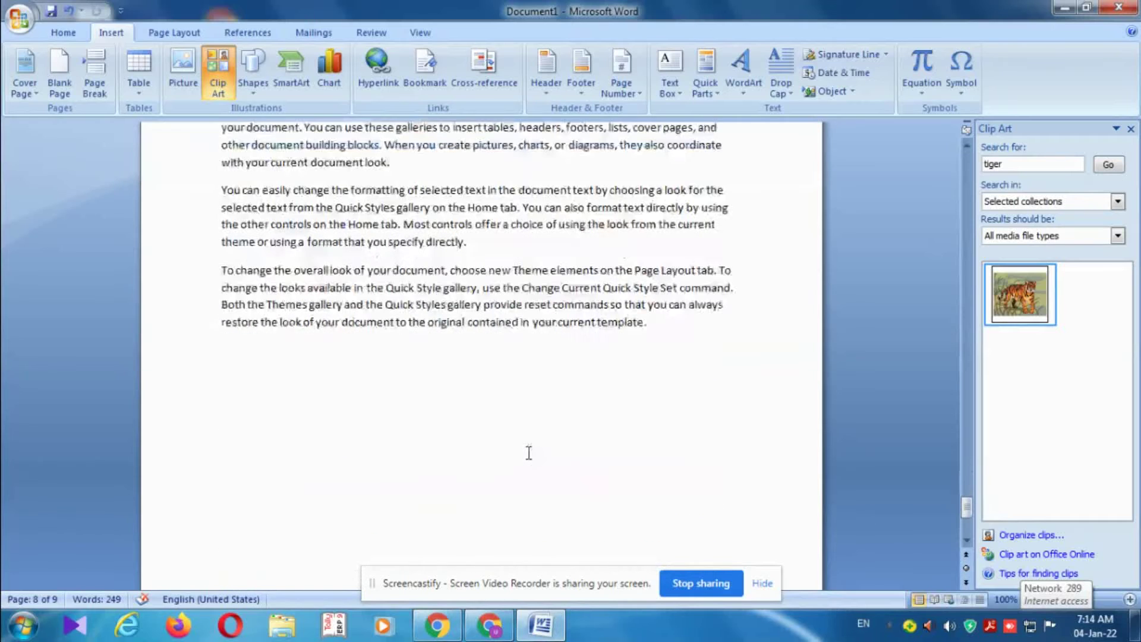
{"action": "scroll", "coordinate": [505, 428], "scroll_direction": "down", "scroll_amount": 1}
{"action": "left_click", "coordinate": [464, 387]}
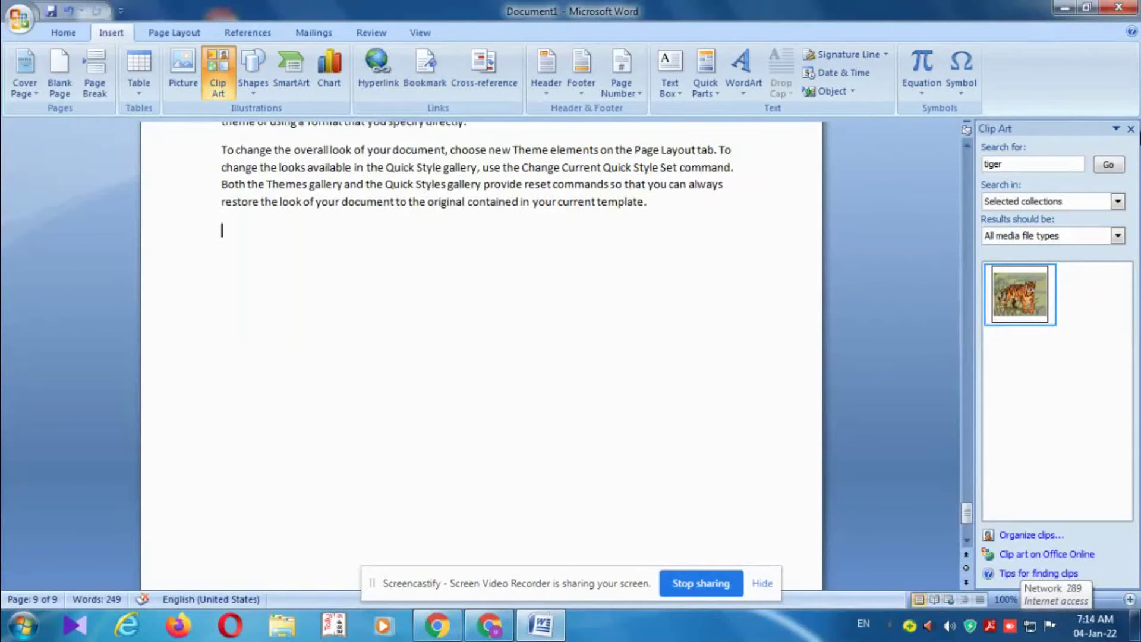
{"action": "left_click", "coordinate": [1131, 129]}
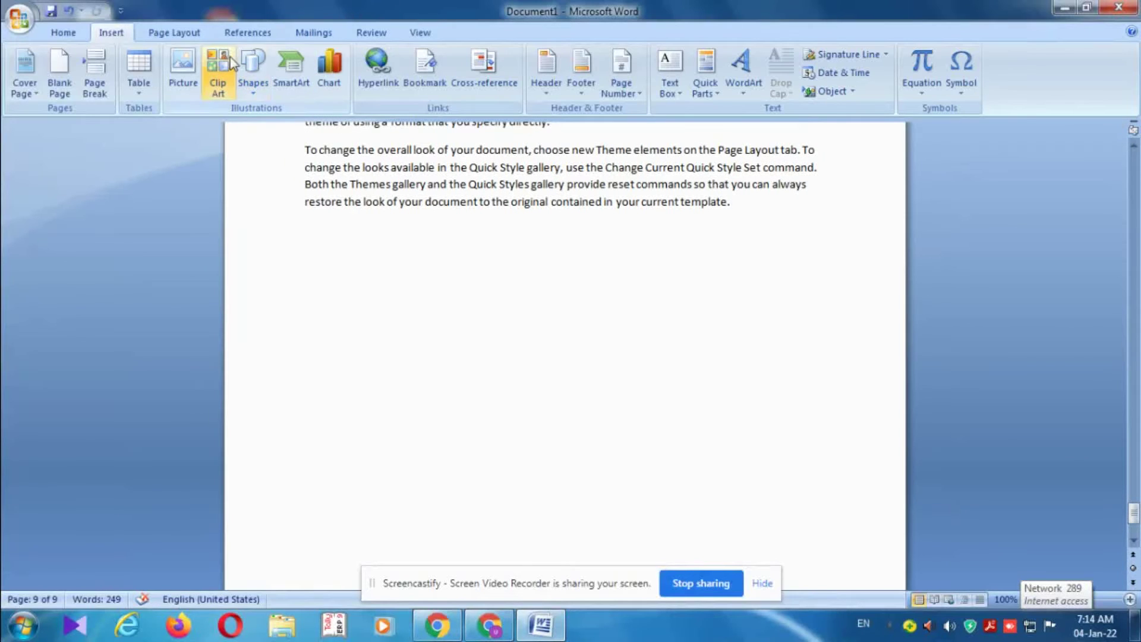
Draw a rectangle below the last paragraph on page 9.
{"action": "left_click", "coordinate": [253, 70]}
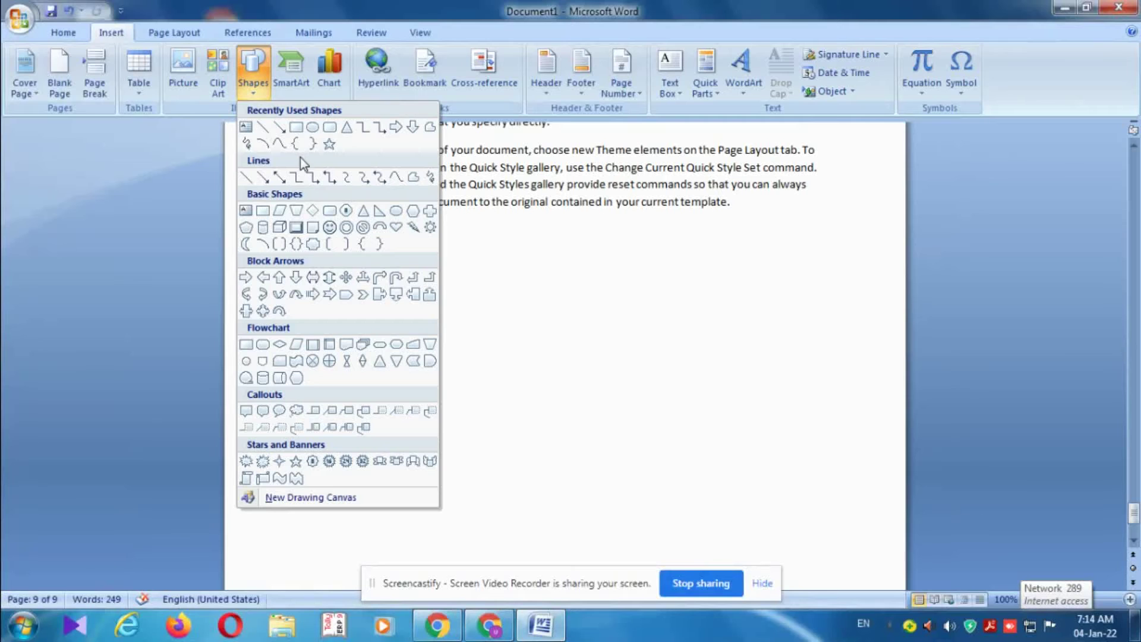
{"action": "left_click", "coordinate": [296, 127]}
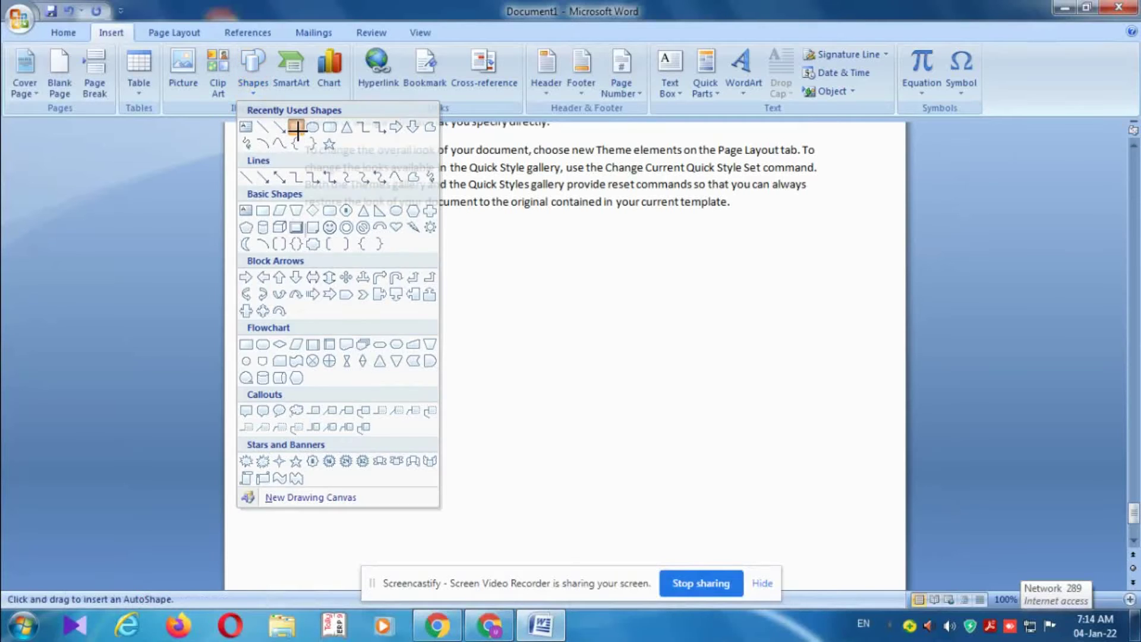
{"action": "mouse_move", "coordinate": [350, 246]}
{"action": "left_mouse_down"}
{"action": "mouse_move", "coordinate": [389, 282]}
{"action": "mouse_move", "coordinate": [757, 471]}
{"action": "left_mouse_up"}
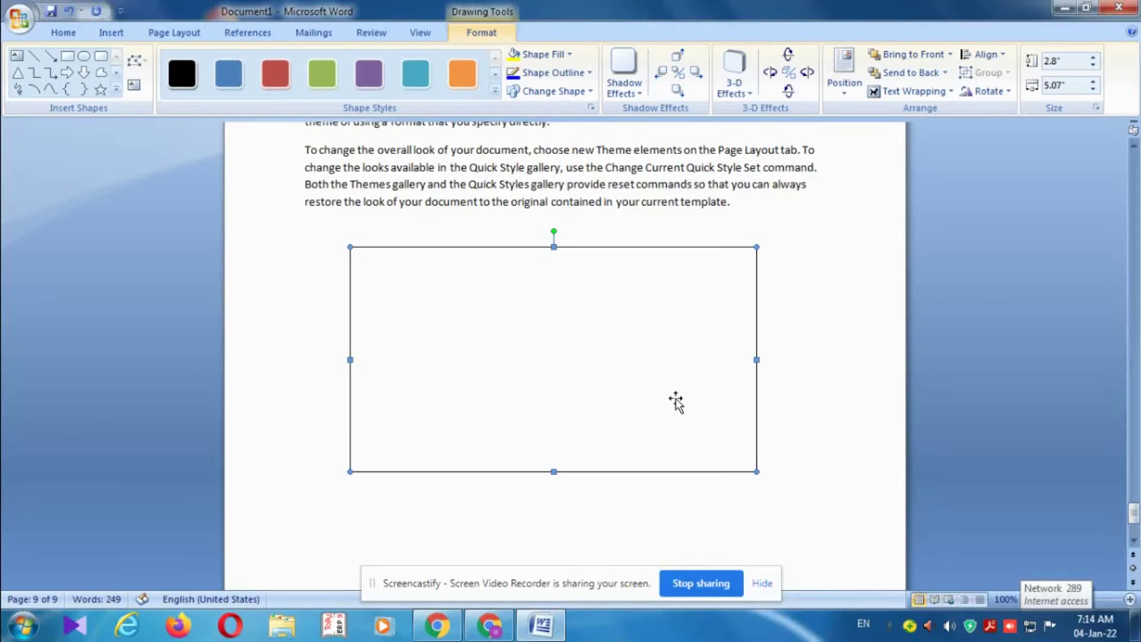
{"action": "left_click", "coordinate": [495, 93]}
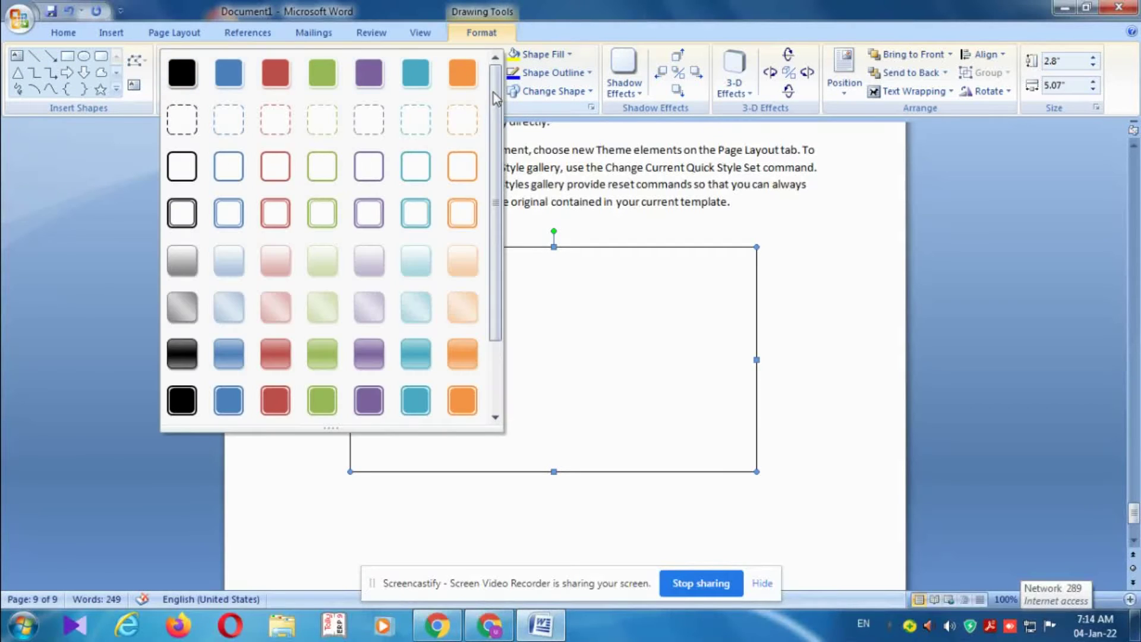
{"action": "left_click", "coordinate": [763, 293]}
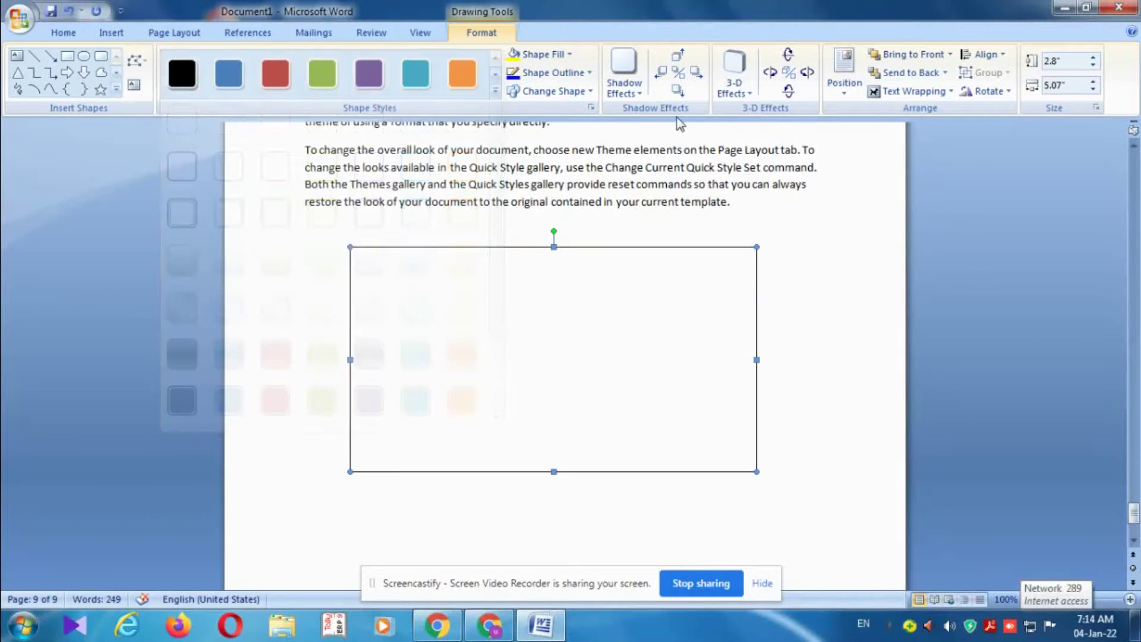
Fill the rectangle light blue and remove its outline.
{"action": "left_click", "coordinate": [568, 55]}
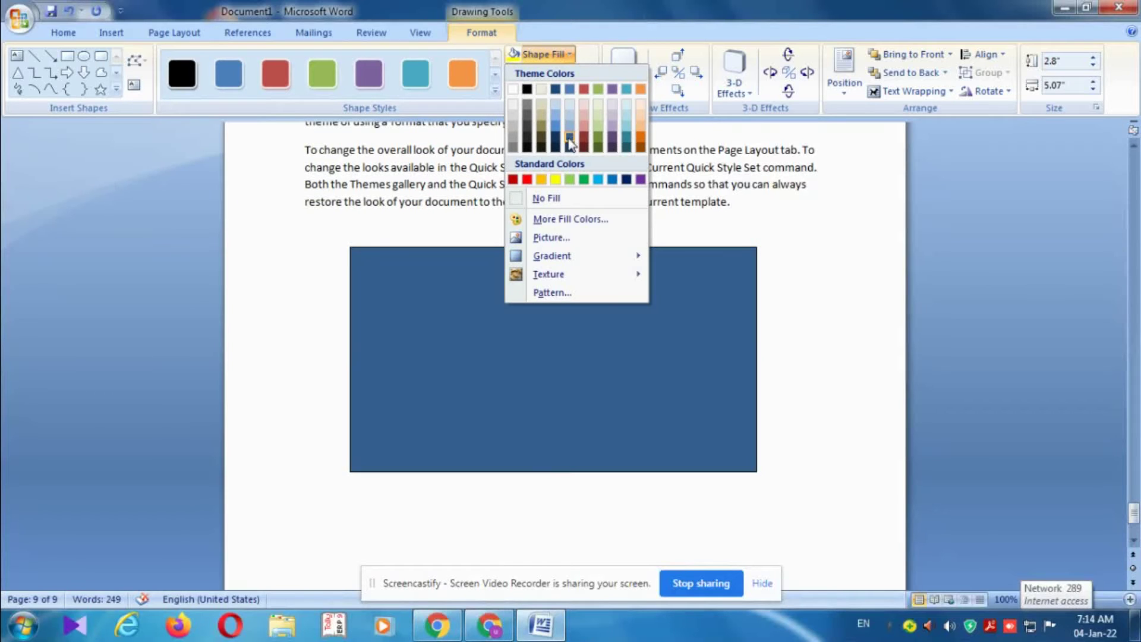
{"action": "left_click", "coordinate": [558, 118]}
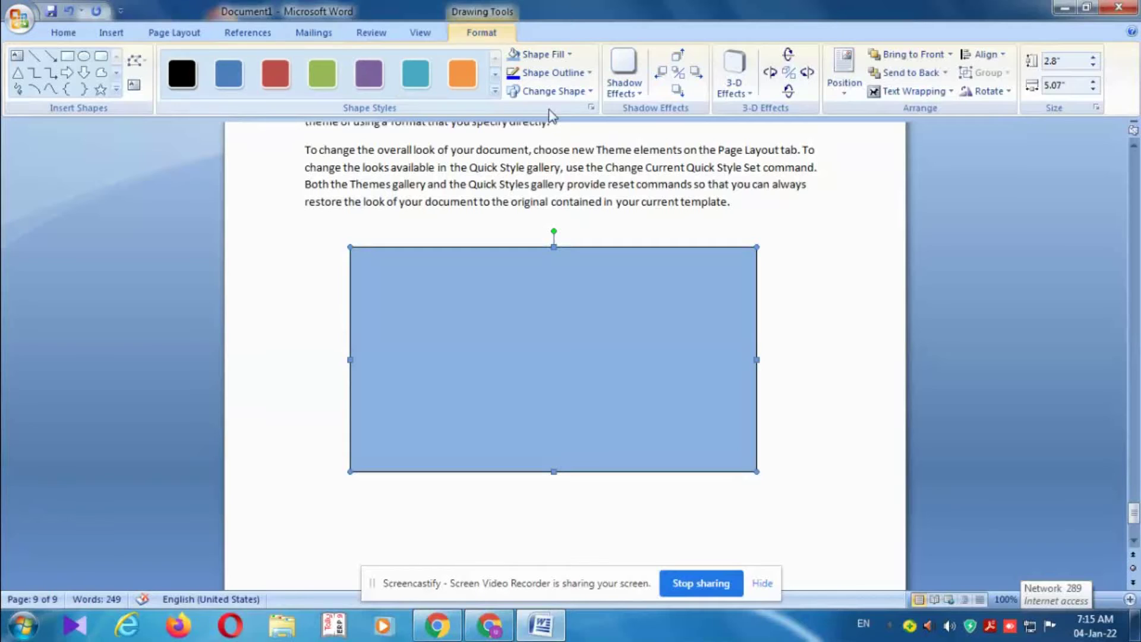
{"action": "left_click", "coordinate": [565, 72]}
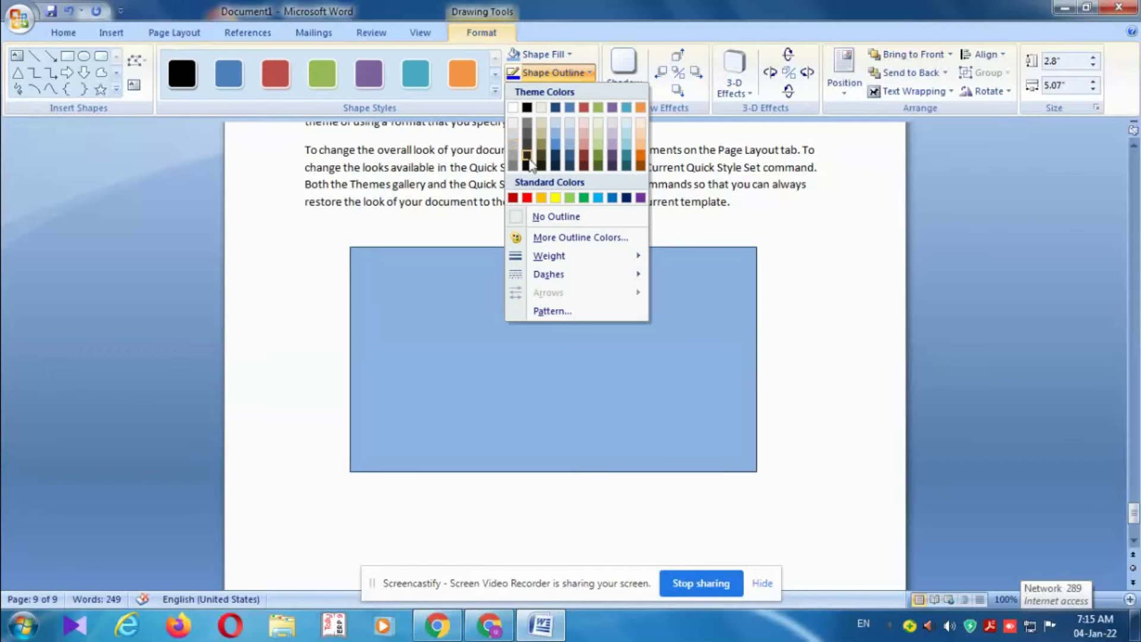
{"action": "left_click", "coordinate": [549, 220]}
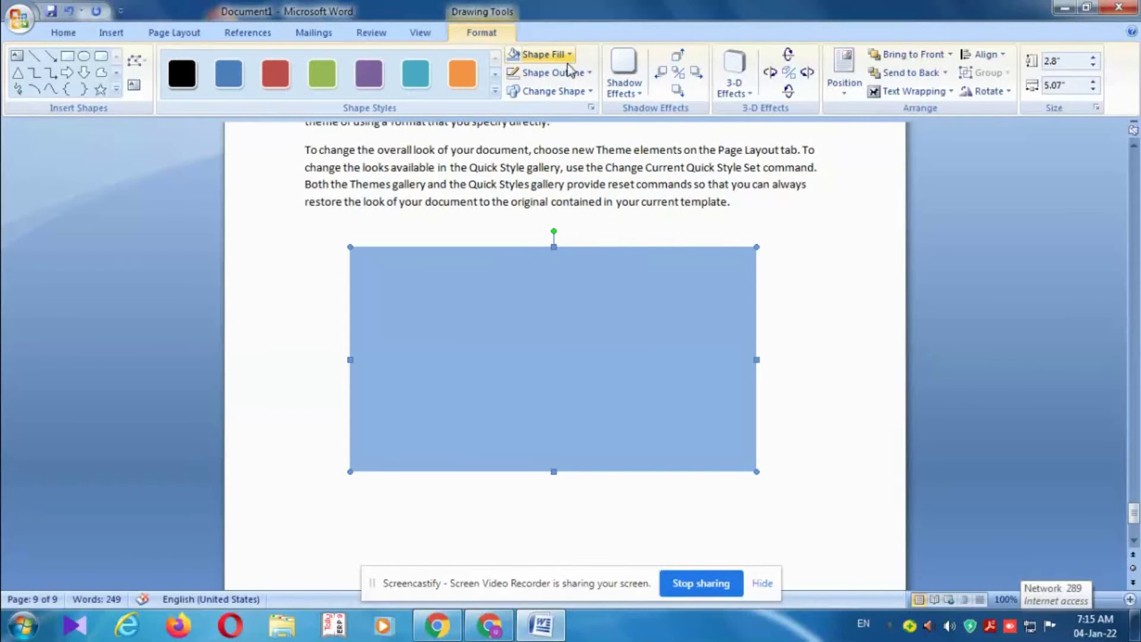
{"action": "left_click", "coordinate": [565, 98]}
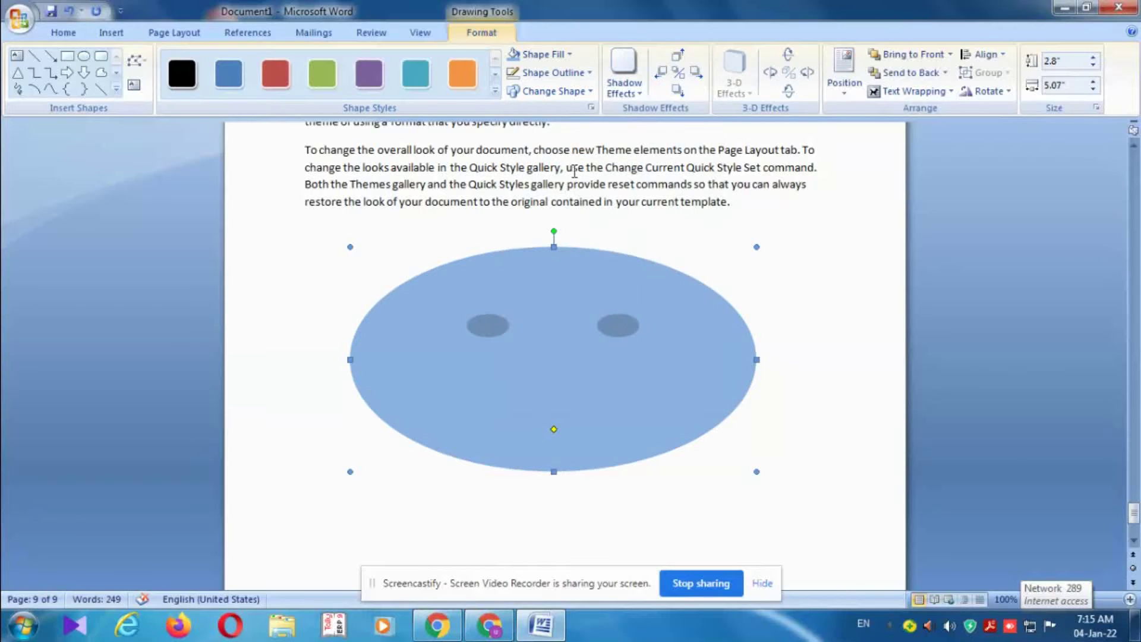
Stretch the smiley face slightly taller and fill it yellow.
{"action": "left_click_drag", "start_coordinate": [554, 470], "coordinate": [554, 484]}
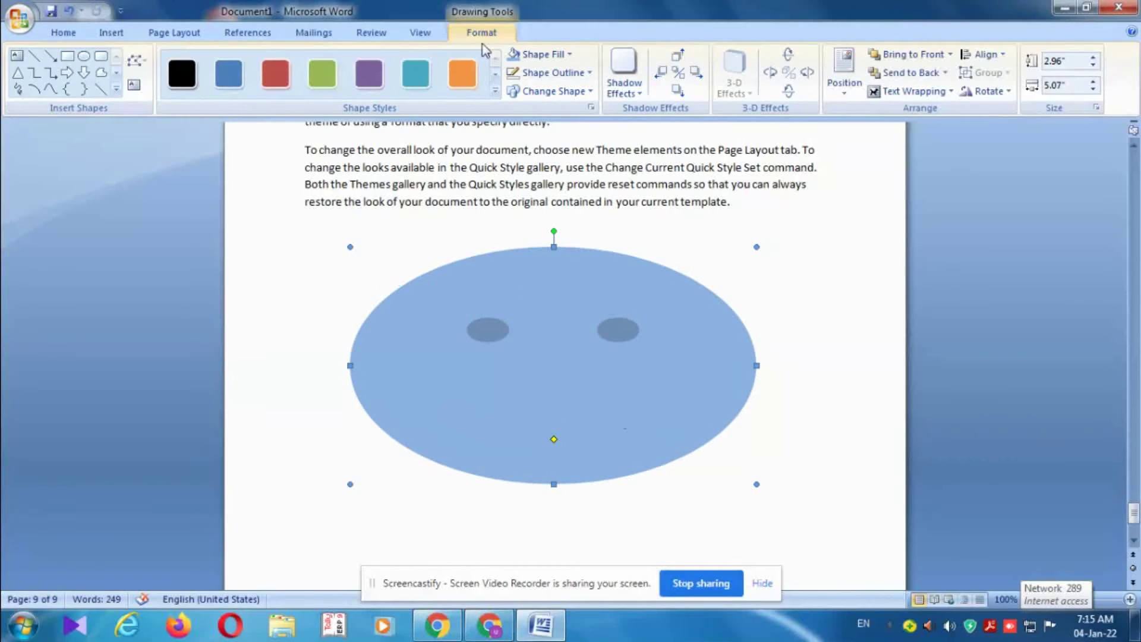
{"action": "left_click", "coordinate": [569, 55]}
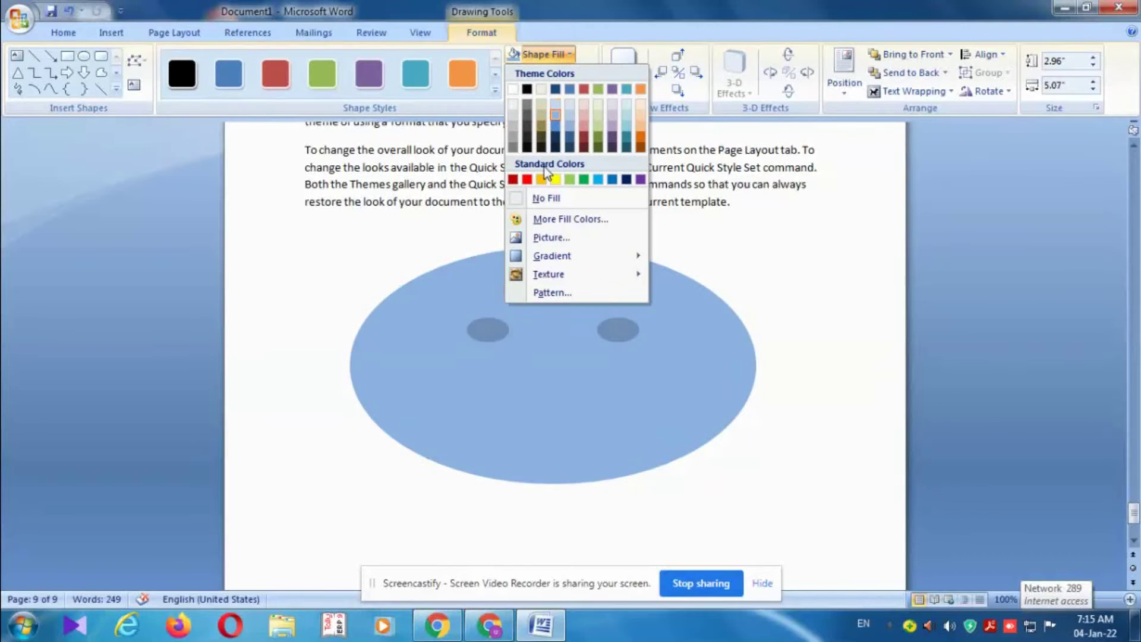
{"action": "left_click", "coordinate": [555, 180]}
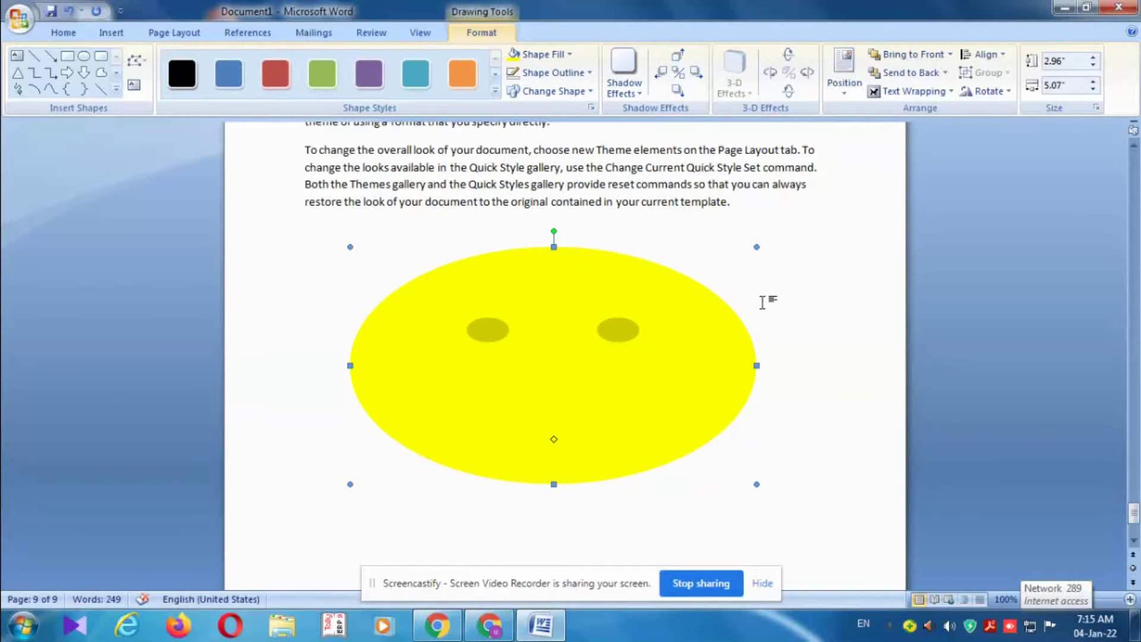
{"action": "left_click", "coordinate": [289, 256]}
{"action": "left_click", "coordinate": [420, 403]}
Narrow the yellow face to 2.96" by 3.69" and fine-tune its position below the last paragraph.
{"action": "left_click_drag", "start_coordinate": [758, 365], "coordinate": [646, 365]}
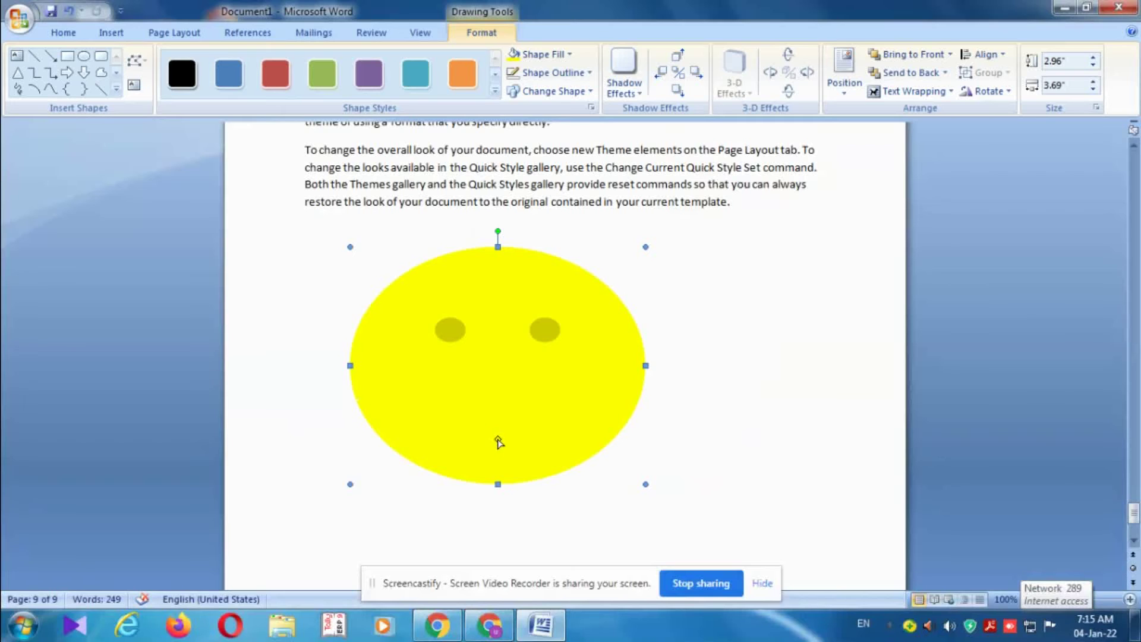
{"action": "left_click_drag", "start_coordinate": [492, 434], "coordinate": [476, 434]}
{"action": "left_click", "coordinate": [800, 322]}
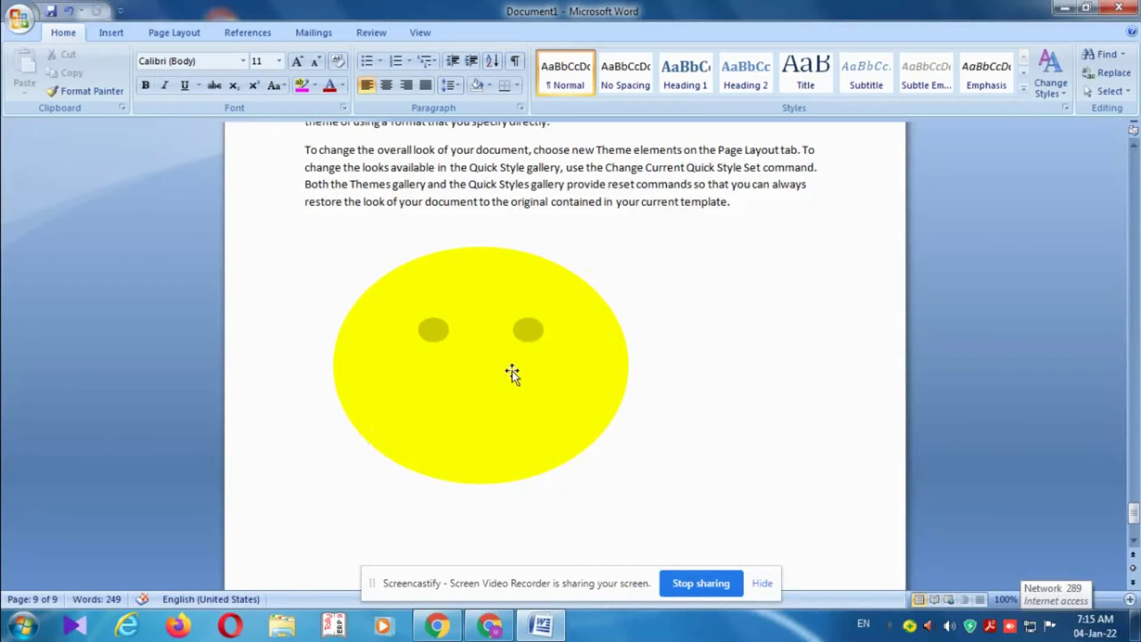
{"action": "left_click_drag", "start_coordinate": [479, 413], "coordinate": [522, 418]}
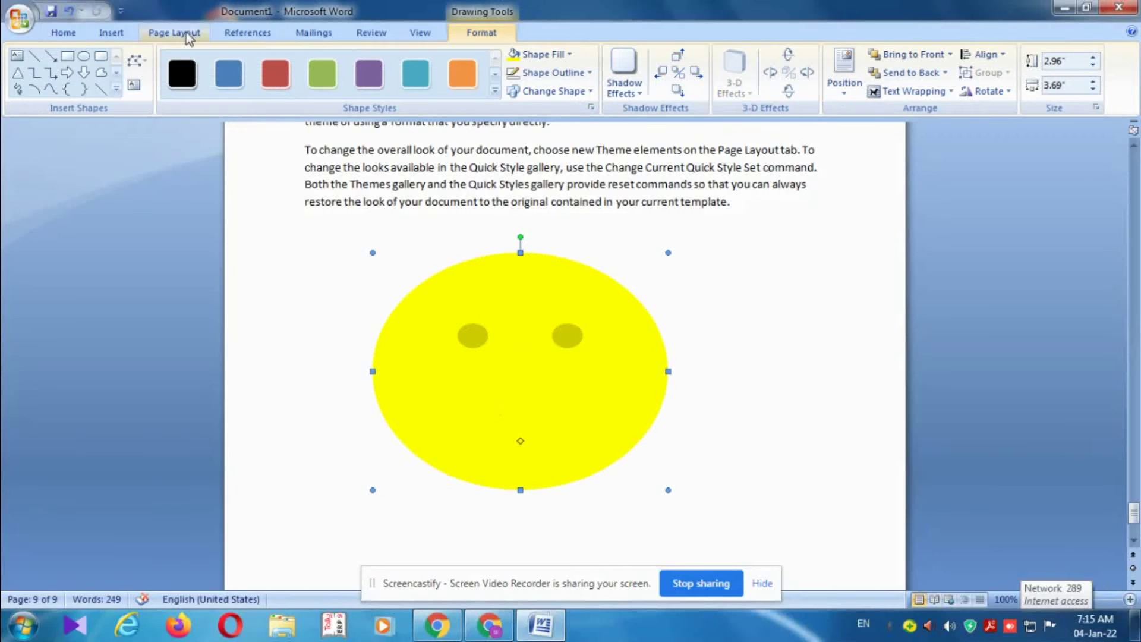
Bring up the Insert ribbon's options for adding illustrations and objects.
{"action": "left_click", "coordinate": [112, 33]}
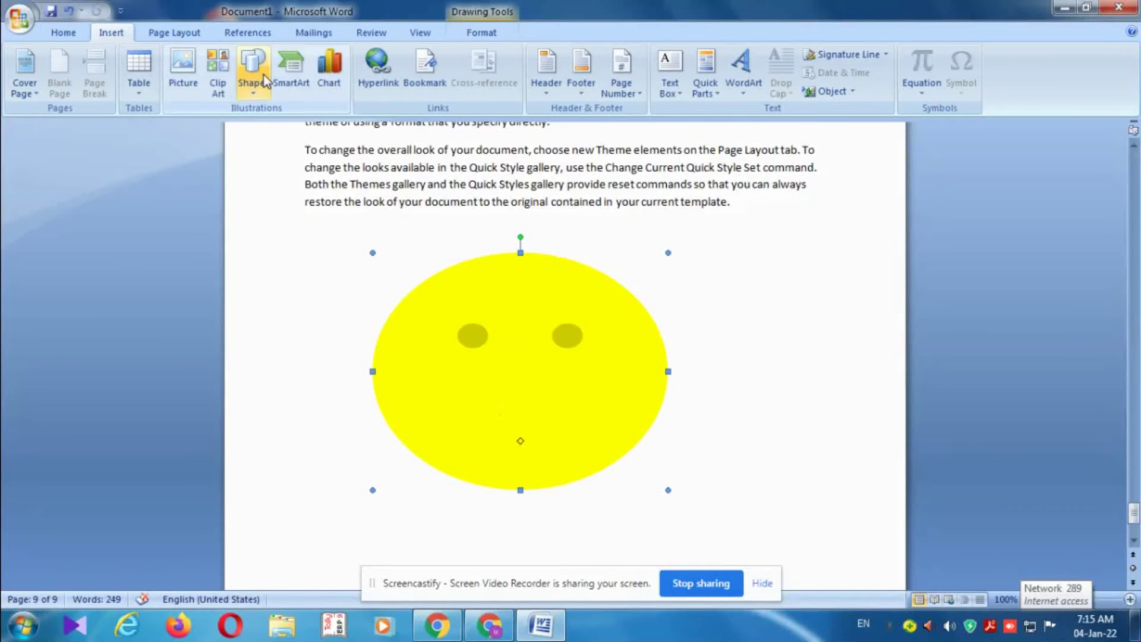
{"action": "scroll", "coordinate": [351, 101], "scroll_direction": "down", "scroll_amount": 2}
{"action": "scroll", "coordinate": [351, 101], "scroll_direction": "up", "scroll_amount": 1}
{"action": "scroll", "coordinate": [351, 101], "scroll_direction": "up", "scroll_amount": 1}
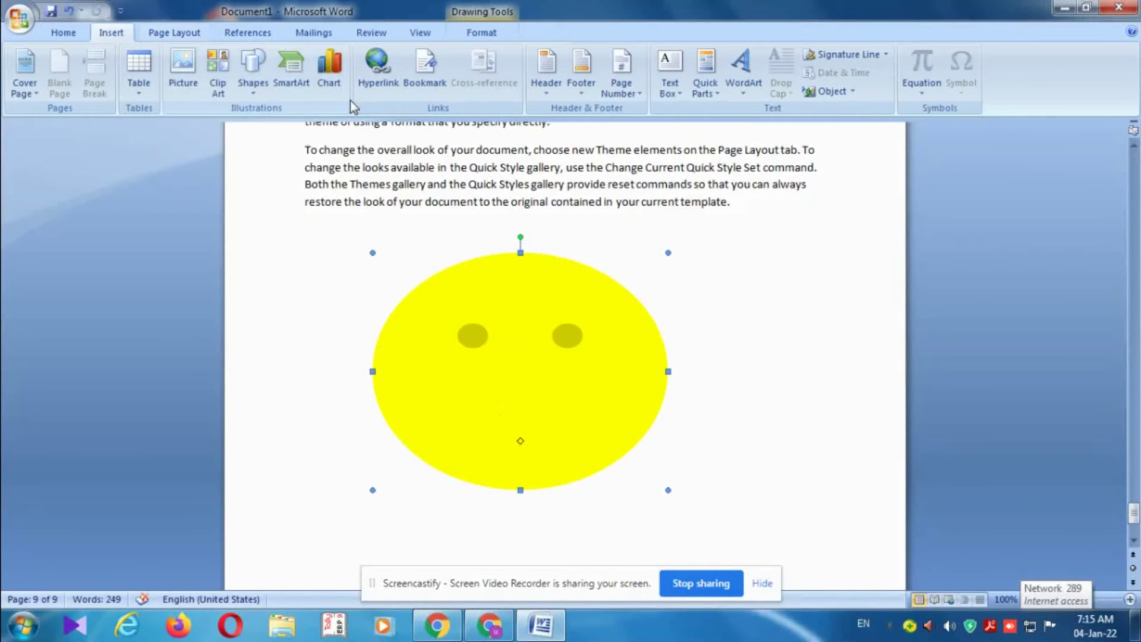
Insert a Vertical Bullet List SmartArt graphic with [Text] placeholders on page 9.
{"action": "left_click", "coordinate": [290, 74]}
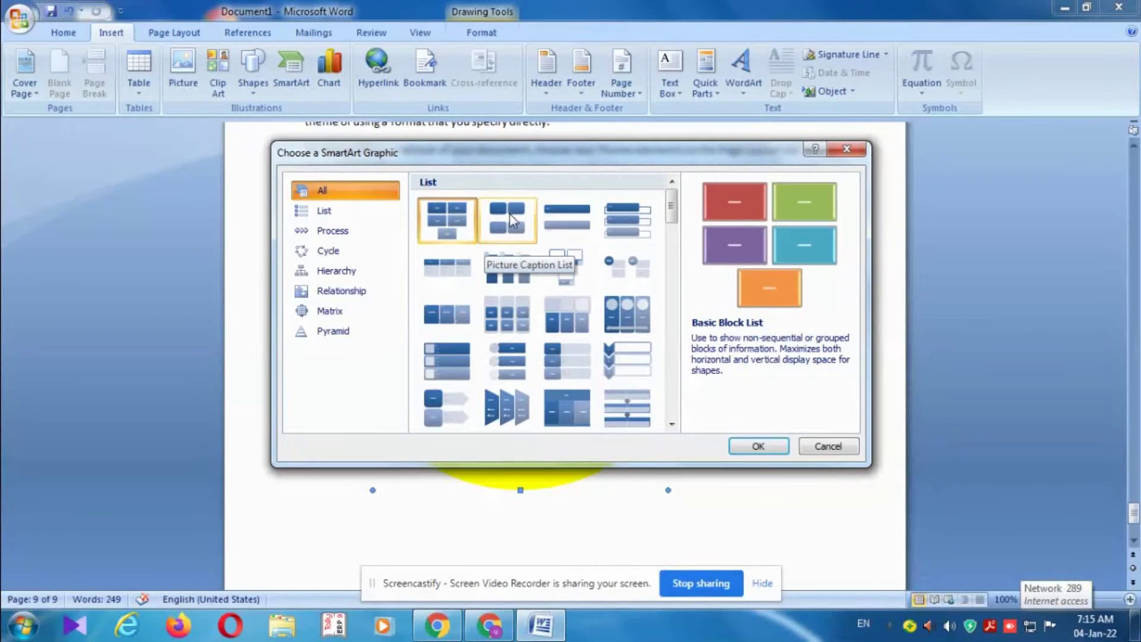
{"action": "left_click", "coordinate": [570, 233]}
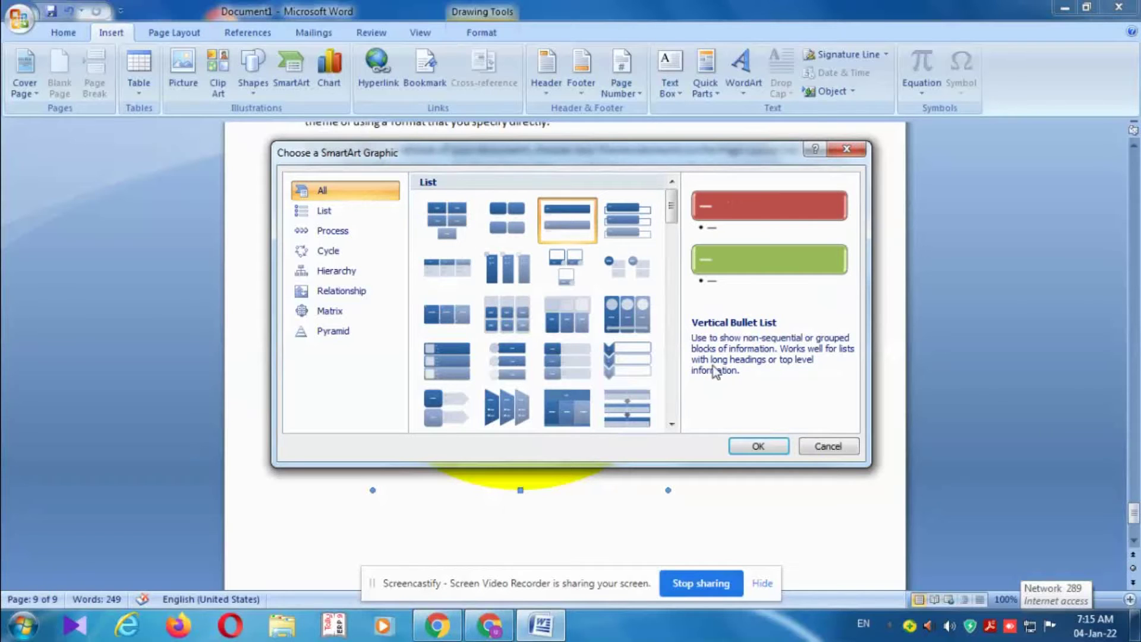
{"action": "left_click", "coordinate": [758, 447]}
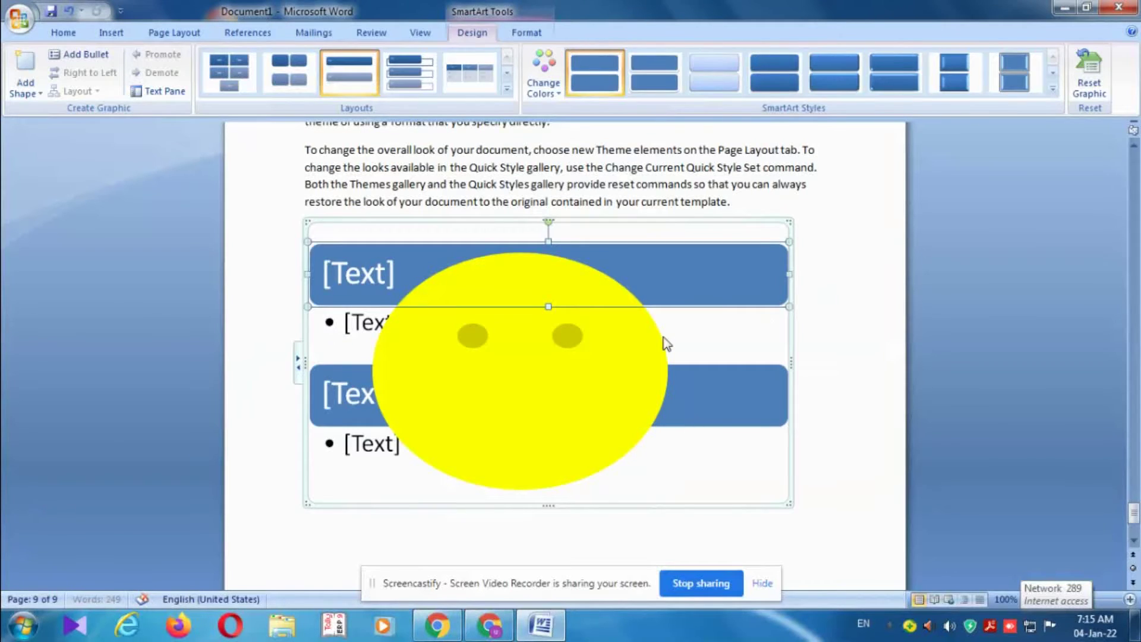
{"action": "scroll", "coordinate": [664, 341], "scroll_direction": "down", "scroll_amount": 5}
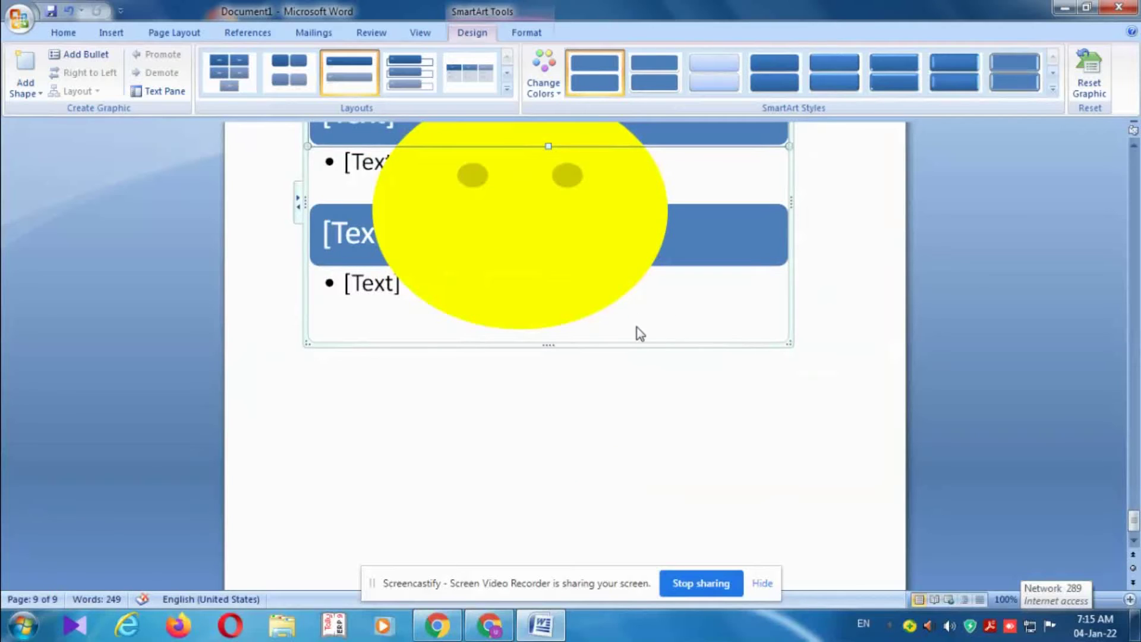
{"action": "left_click_drag", "start_coordinate": [643, 330], "coordinate": [616, 431]}
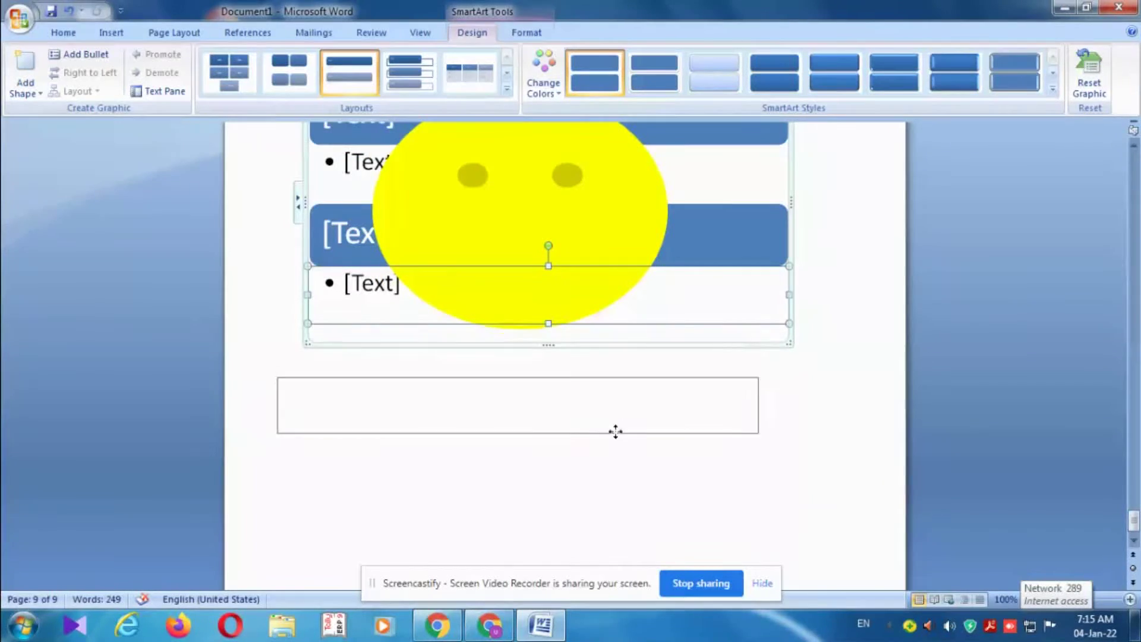
{"action": "scroll", "coordinate": [637, 305], "scroll_direction": "up", "scroll_amount": 1}
{"action": "scroll", "coordinate": [636, 300], "scroll_direction": "up", "scroll_amount": 4}
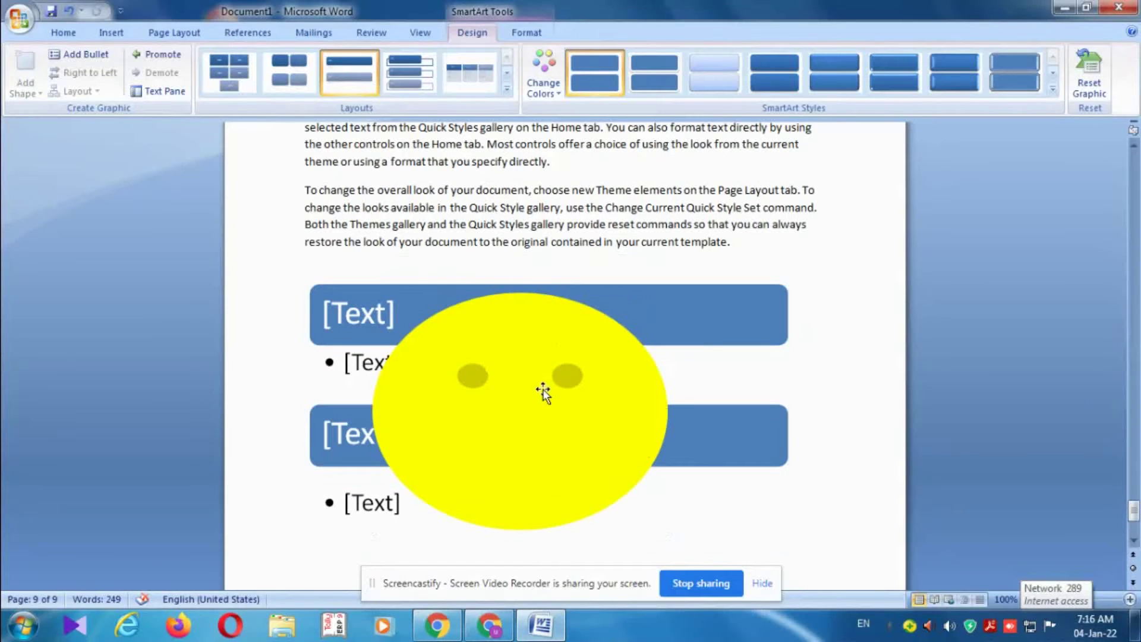
Move the yellow smiley shape down beneath the SmartArt list.
{"action": "left_click", "coordinate": [561, 345]}
{"action": "left_click_drag", "start_coordinate": [560, 345], "coordinate": [725, 479]}
{"action": "scroll", "coordinate": [719, 416], "scroll_direction": "down", "scroll_amount": 2}
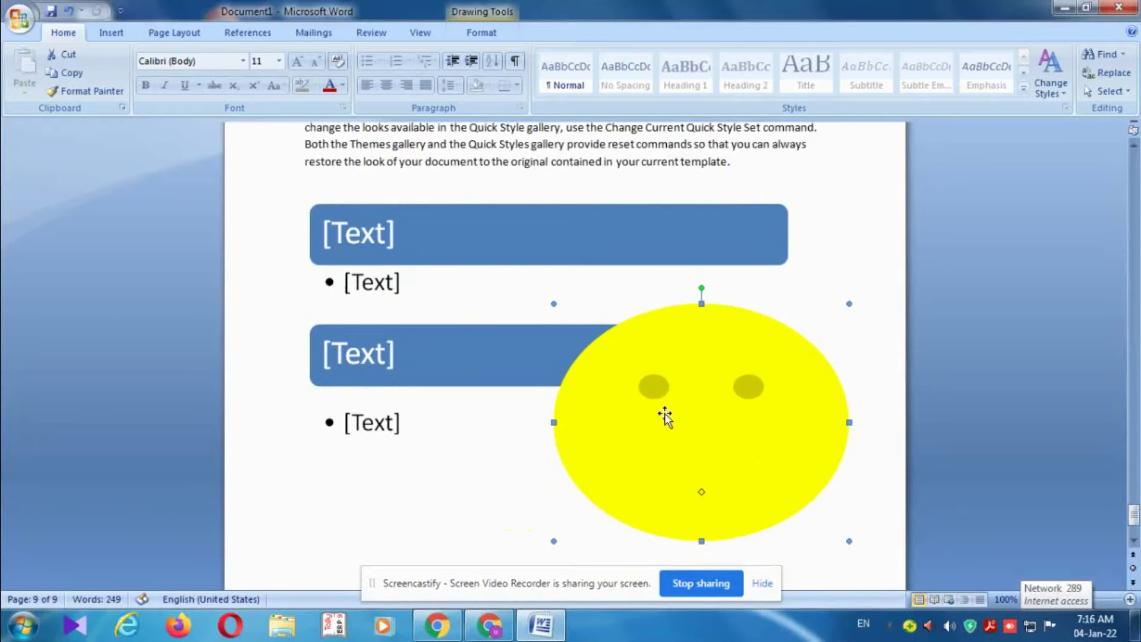
{"action": "scroll", "coordinate": [712, 403], "scroll_direction": "down", "scroll_amount": 1}
{"action": "scroll", "coordinate": [712, 403], "scroll_direction": "down", "scroll_amount": 3}
{"action": "left_click_drag", "start_coordinate": [726, 331], "coordinate": [547, 472]}
{"action": "scroll", "coordinate": [624, 464], "scroll_direction": "up", "scroll_amount": 2}
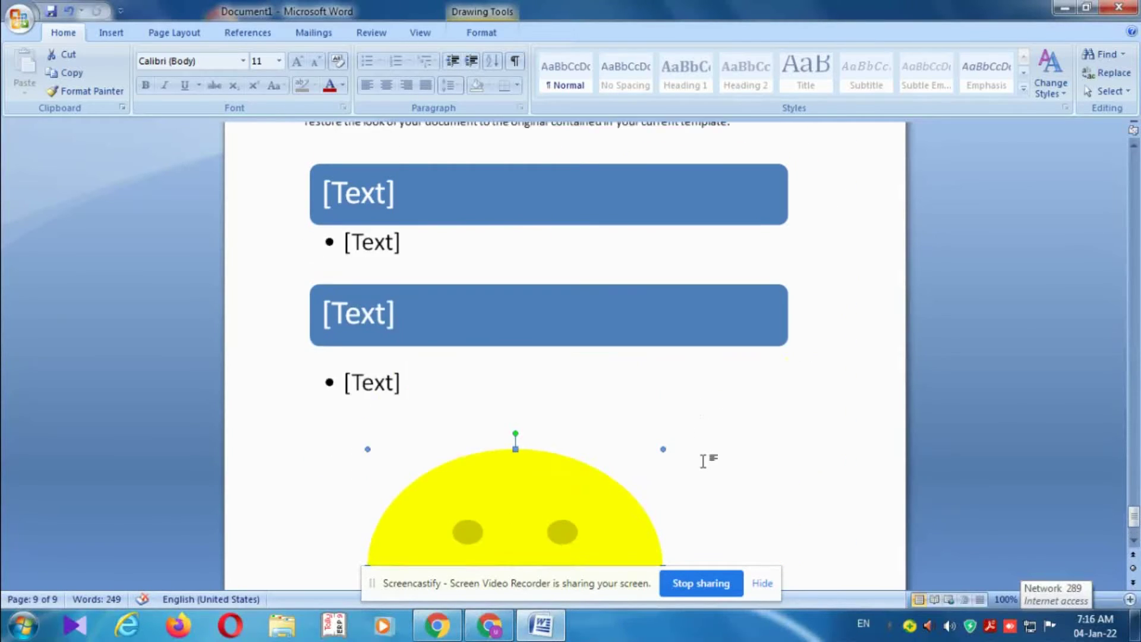
{"action": "scroll", "coordinate": [654, 386], "scroll_direction": "up", "scroll_amount": 2}
Type a person's name into the first SmartArt heading, correcting its first letter to a capital.
{"action": "left_click", "coordinate": [594, 309]}
{"action": "left_click", "coordinate": [351, 310]}
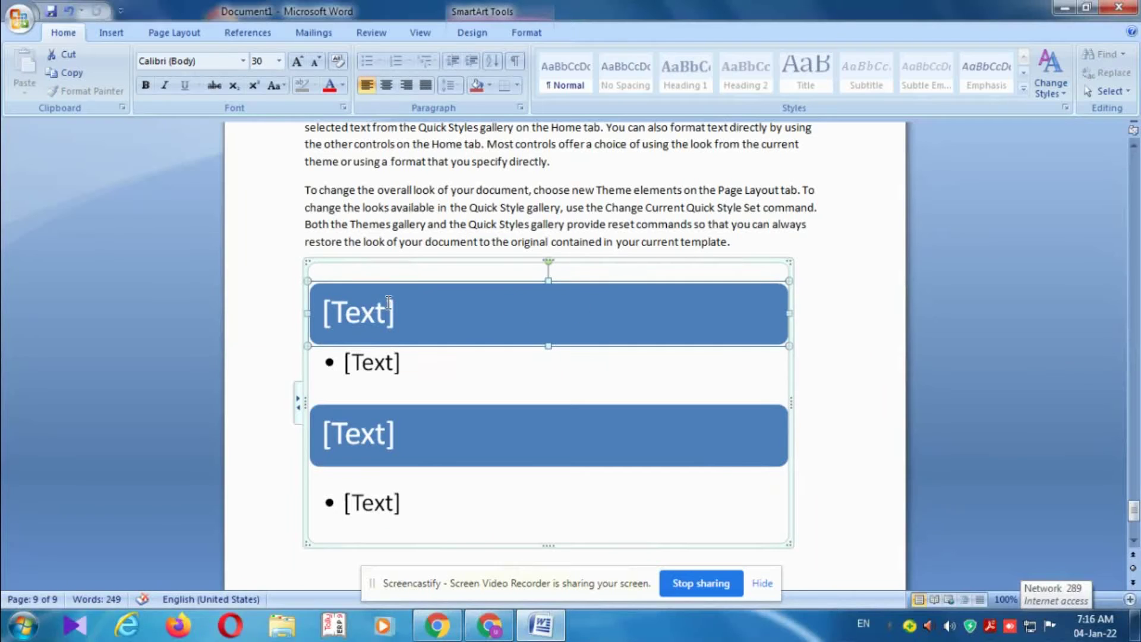
{"action": "left_click", "coordinate": [364, 313]}
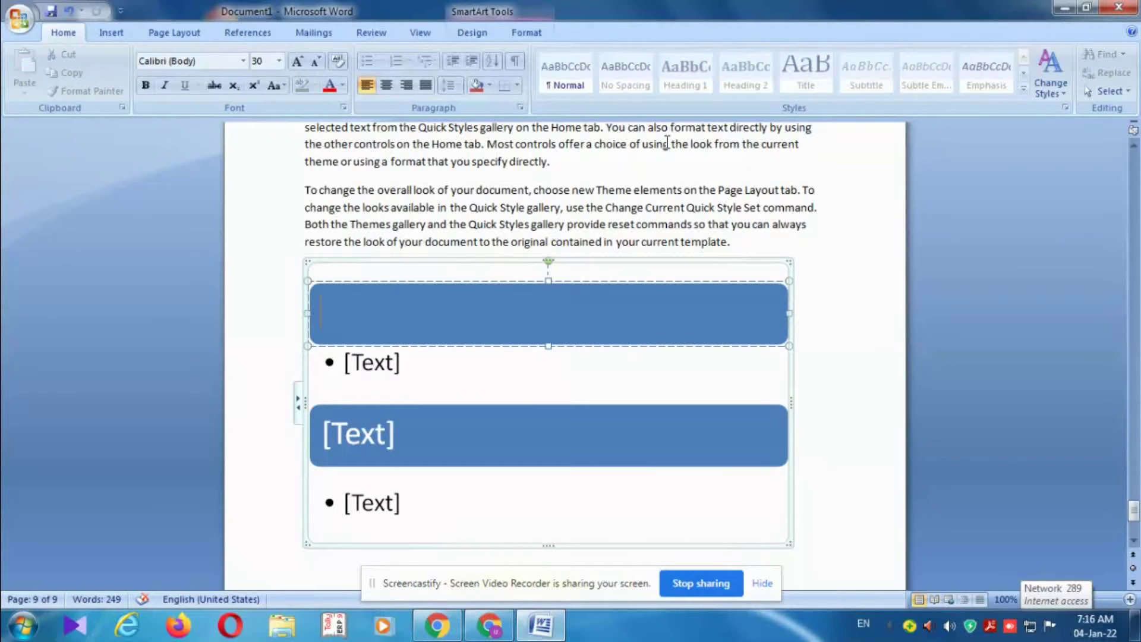
{"action": "left_click", "coordinate": [112, 32]}
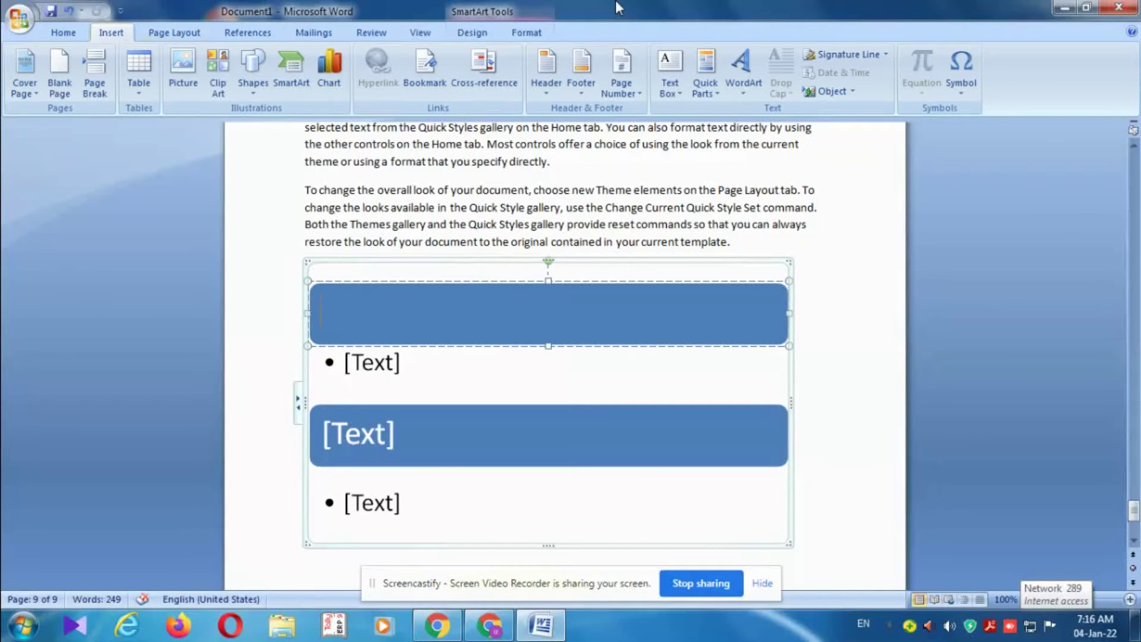
{"action": "type", "text": "nand"}
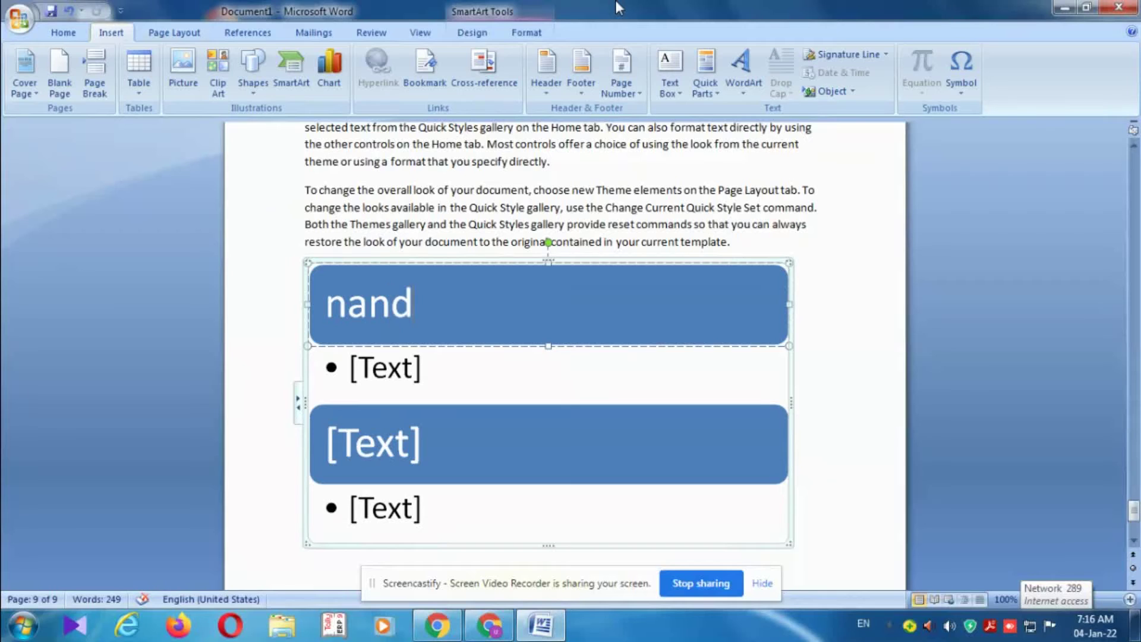
{"action": "type", "text": "ha"}
{"action": "type", "text": "kumar"}
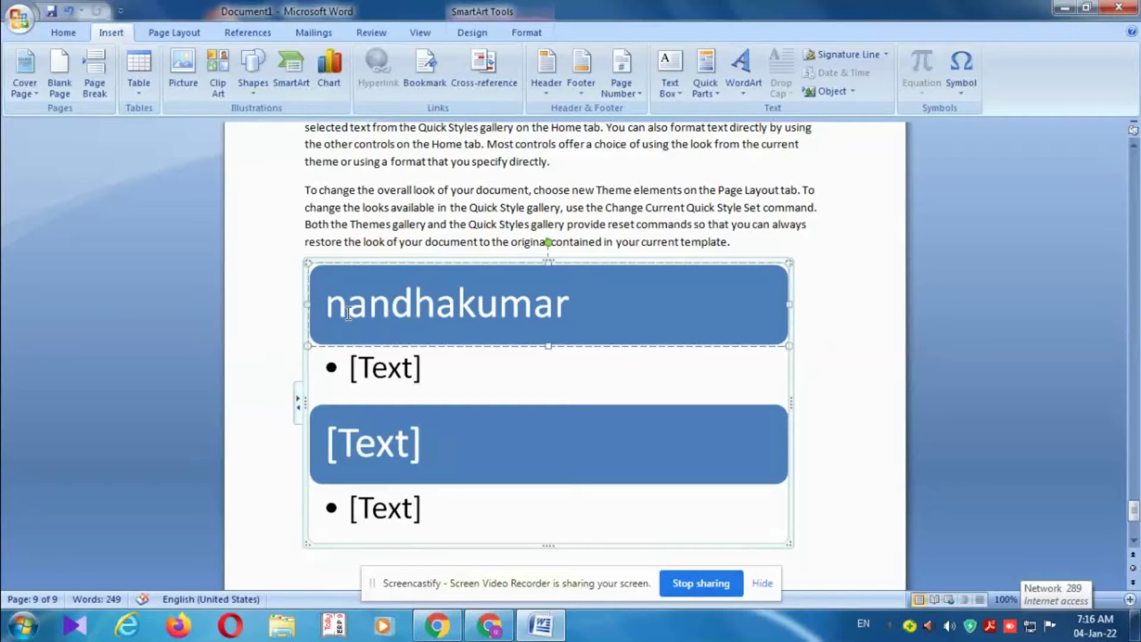
{"action": "key", "text": "BackSpace"}
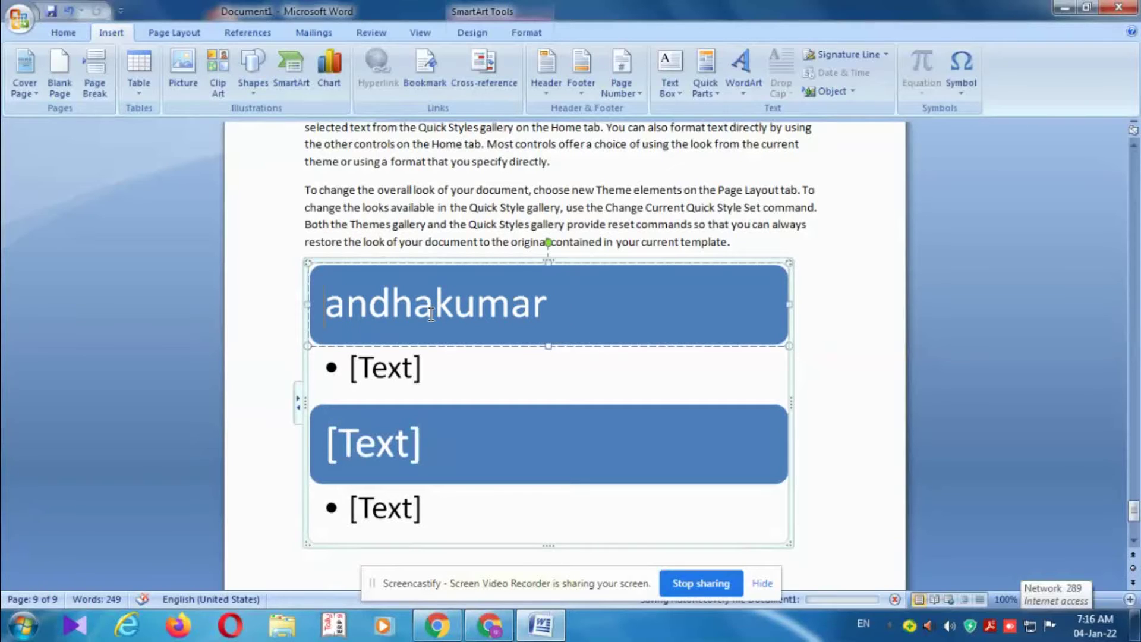
{"action": "type", "text": "N"}
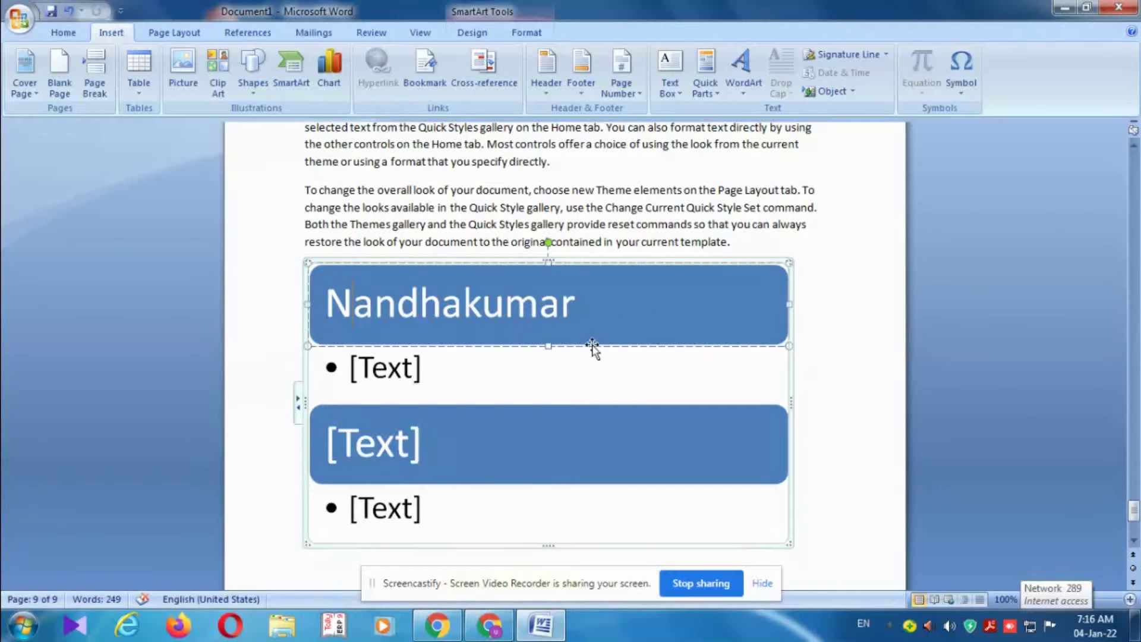
{"action": "left_click", "coordinate": [489, 379]}
Enter a name in the second SmartArt heading, deleting the mistyped letters.
{"action": "left_click", "coordinate": [438, 436]}
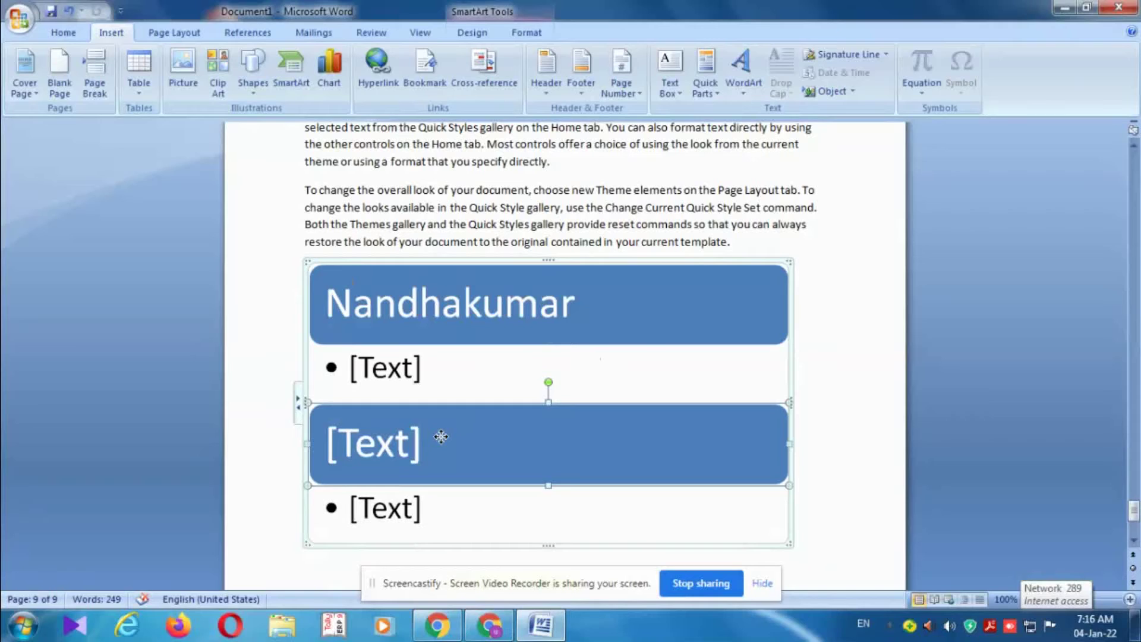
{"action": "left_click", "coordinate": [407, 447]}
{"action": "type", "text": "ra"}
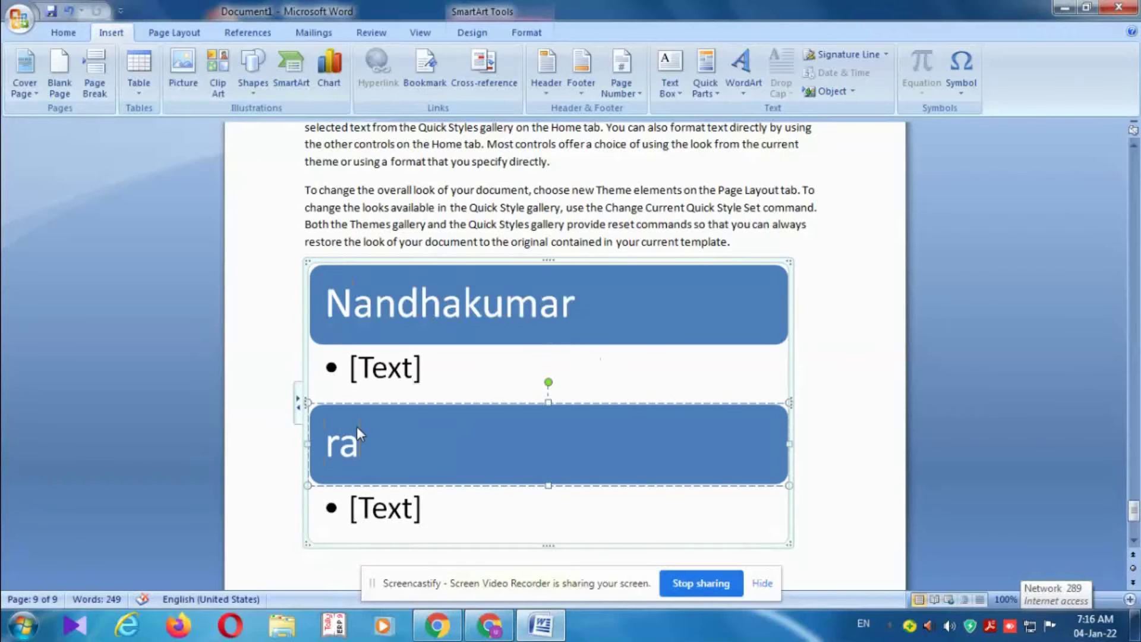
{"action": "type", "text": "vb"}
{"action": "key", "text": "BackSpace"}
{"action": "key", "text": "BackSpace"}
{"action": "scroll", "coordinate": [408, 463], "scroll_direction": "down", "scroll_amount": 2}
{"action": "scroll", "coordinate": [408, 464], "scroll_direction": "down", "scroll_amount": 3}
{"action": "scroll", "coordinate": [408, 464], "scroll_direction": "down", "scroll_amount": 1}
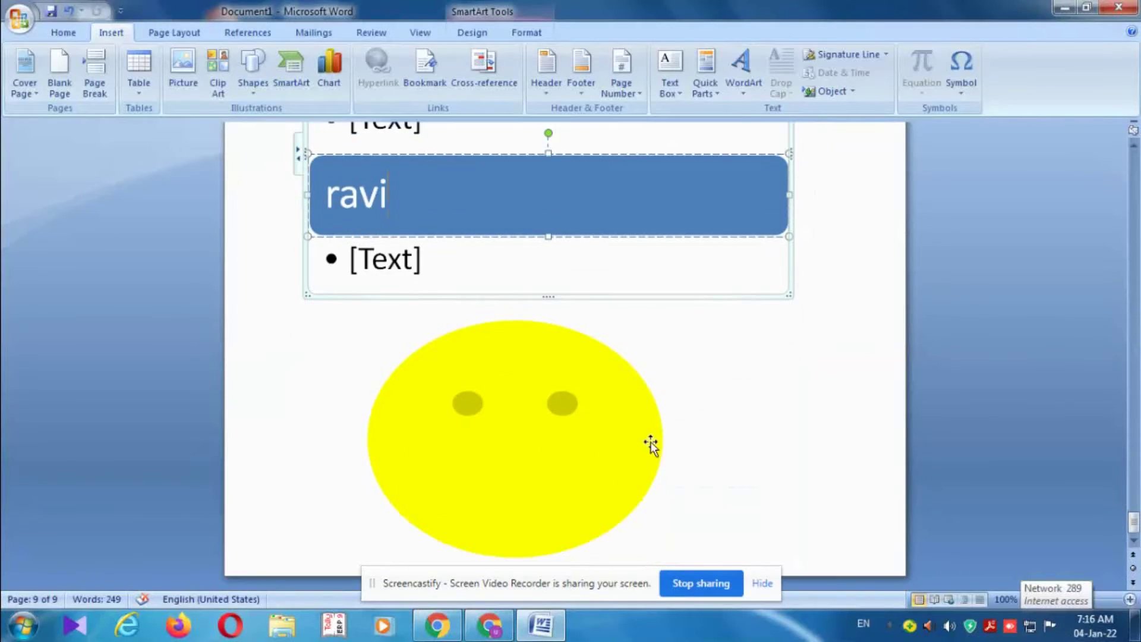
{"action": "scroll", "coordinate": [739, 413], "scroll_direction": "up", "scroll_amount": 1}
{"action": "scroll", "coordinate": [731, 375], "scroll_direction": "up", "scroll_amount": 7}
{"action": "scroll", "coordinate": [732, 374], "scroll_direction": "up", "scroll_amount": 1}
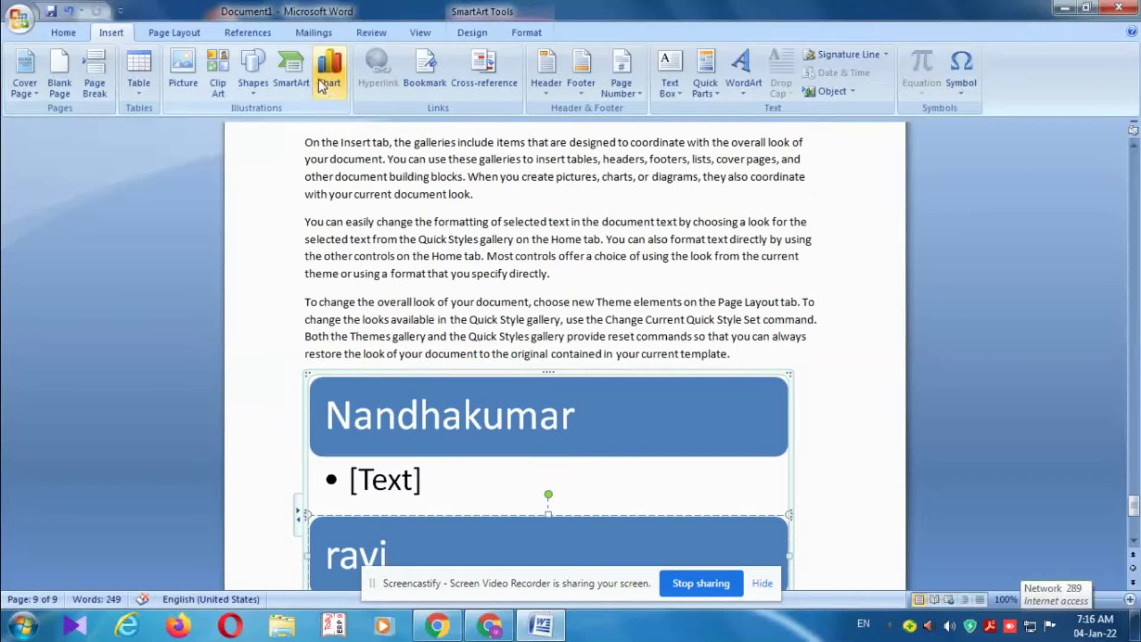
{"action": "scroll", "coordinate": [322, 86], "scroll_direction": "up", "scroll_amount": 1}
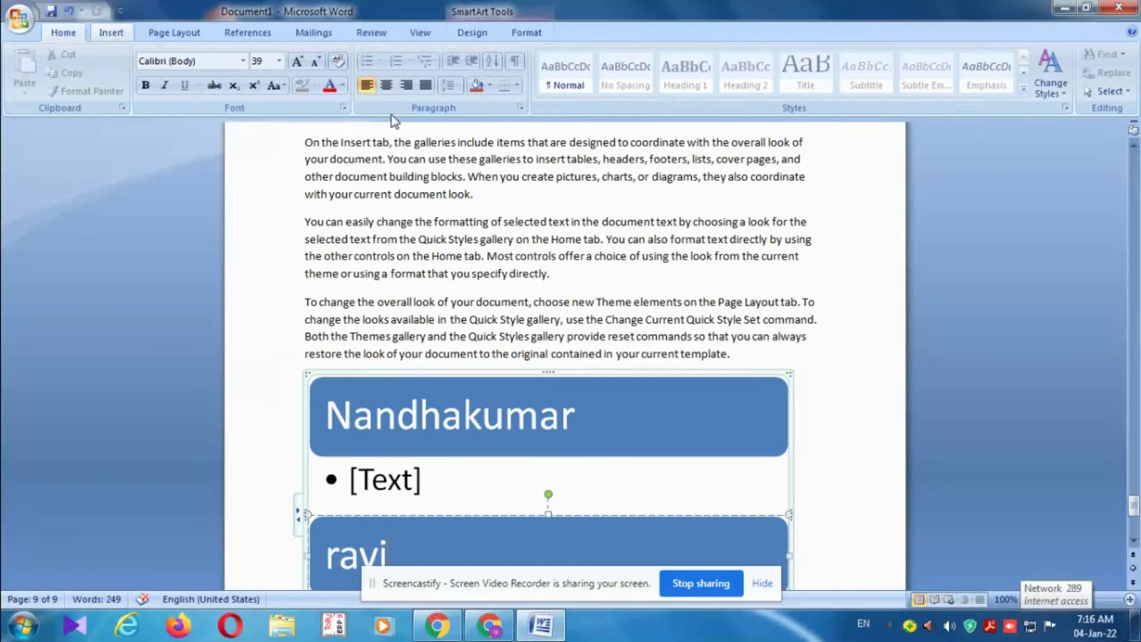
Open the Insert Chart dialog with its Column chart types on the tiger picture's page 8.
{"action": "left_click", "coordinate": [125, 35]}
{"action": "scroll", "coordinate": [346, 76], "scroll_direction": "up", "scroll_amount": 1}
{"action": "left_click", "coordinate": [111, 33]}
{"action": "scroll", "coordinate": [571, 247], "scroll_direction": "up", "scroll_amount": 4}
{"action": "scroll", "coordinate": [572, 247], "scroll_direction": "up", "scroll_amount": 4}
{"action": "scroll", "coordinate": [572, 248], "scroll_direction": "up", "scroll_amount": 3}
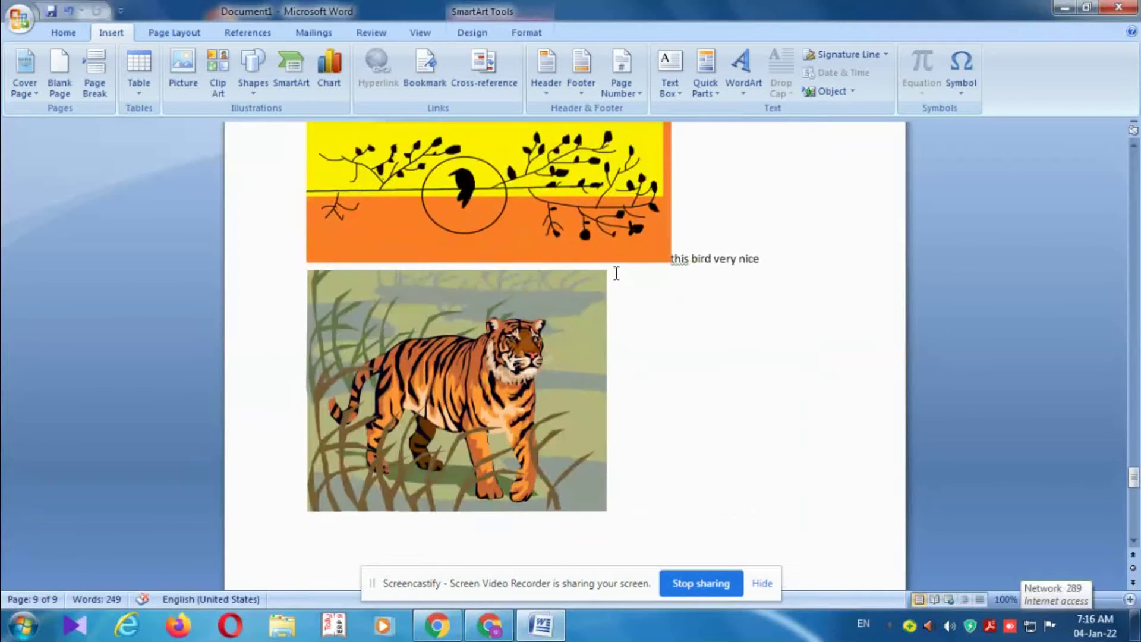
{"action": "scroll", "coordinate": [616, 273], "scroll_direction": "down", "scroll_amount": 3}
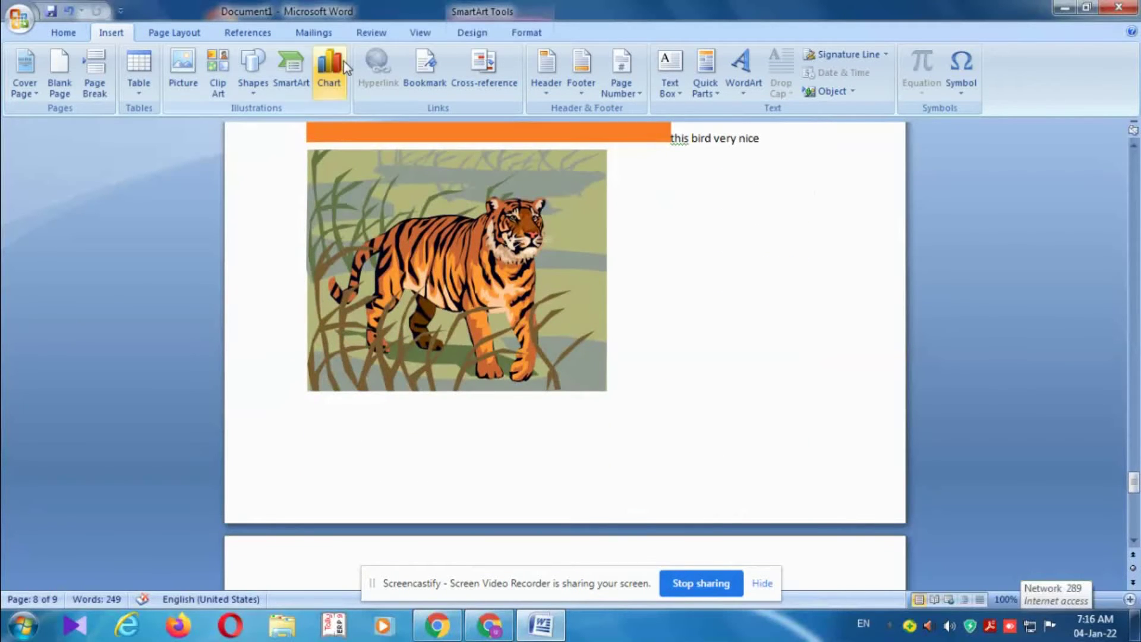
{"action": "left_click", "coordinate": [329, 72]}
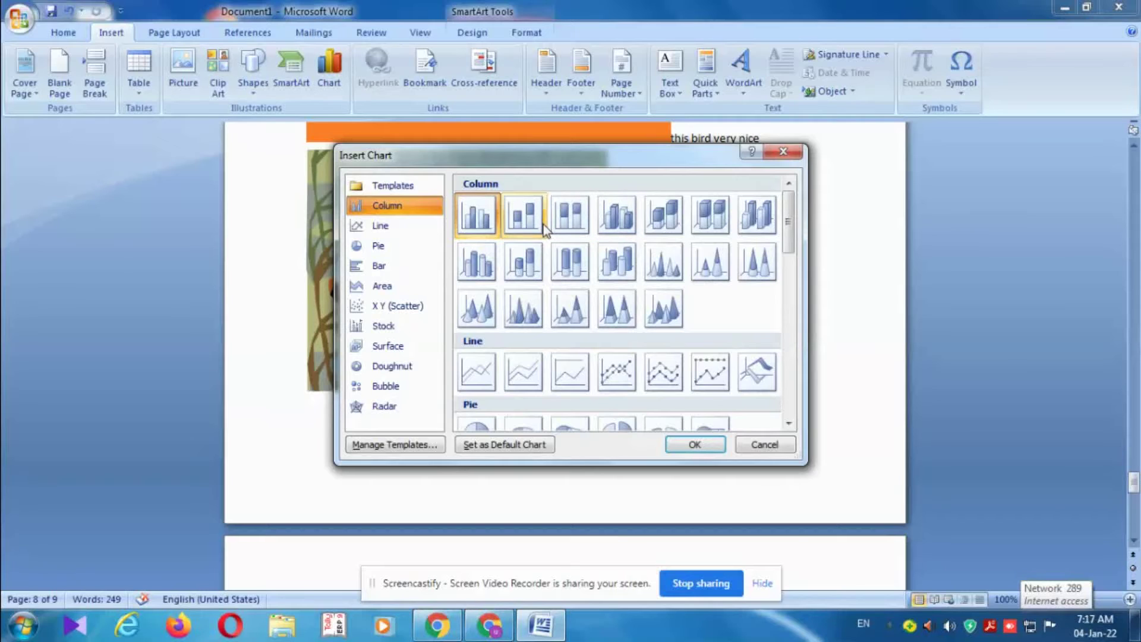
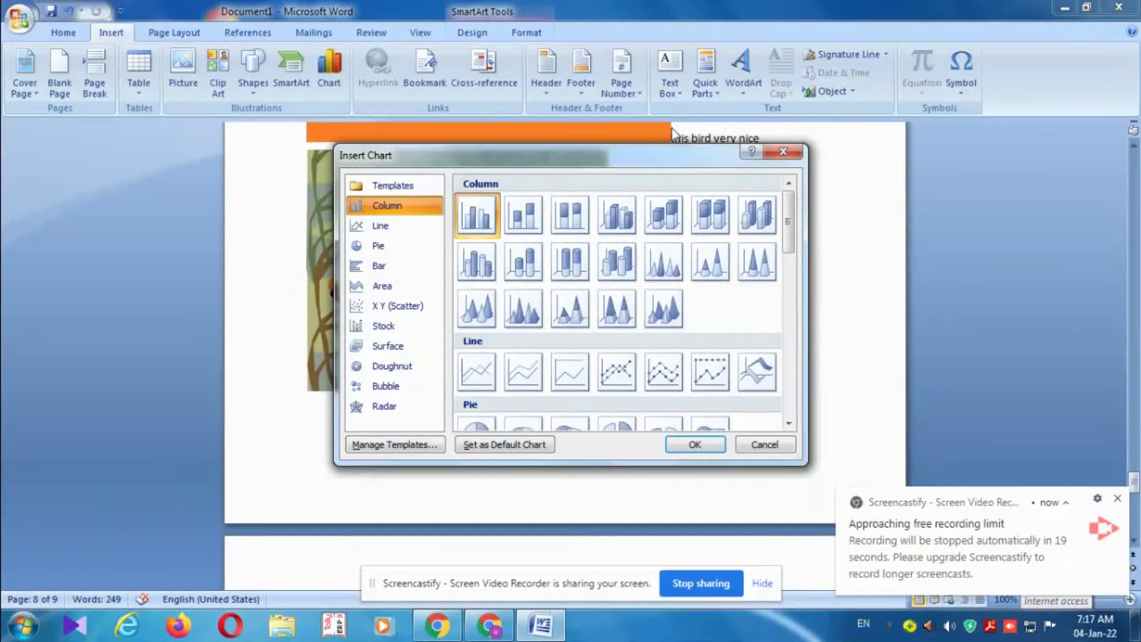
Insert a pie chart using the first Pie style, producing the sample 'Sales' chart.
{"action": "scroll", "coordinate": [526, 322], "scroll_direction": "down", "scroll_amount": 3}
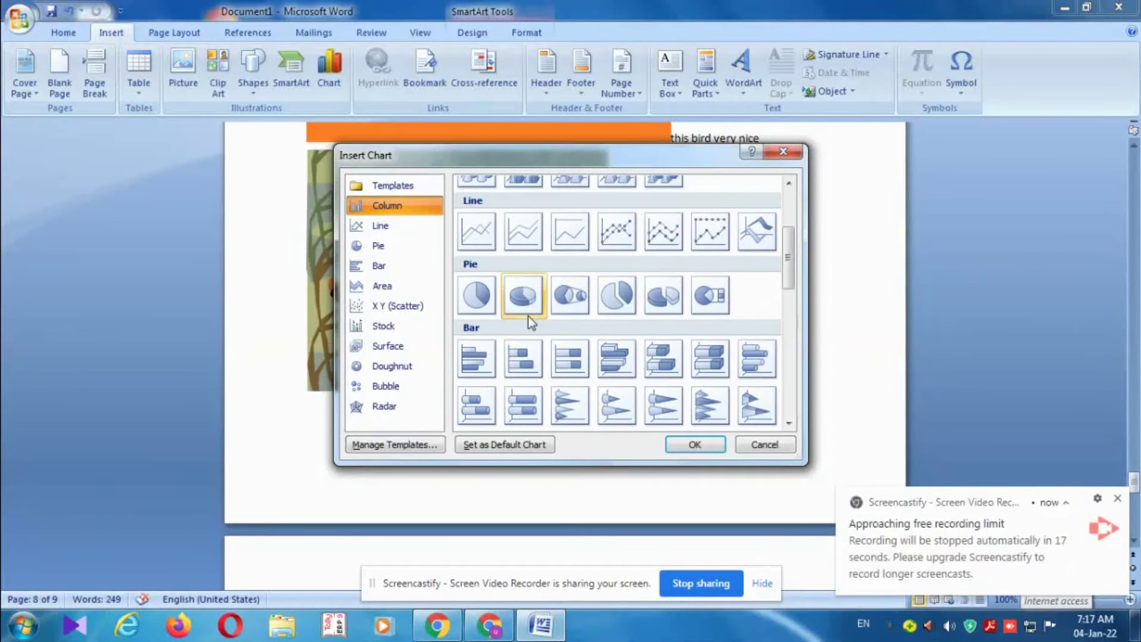
{"action": "scroll", "coordinate": [529, 321], "scroll_direction": "up", "scroll_amount": 3}
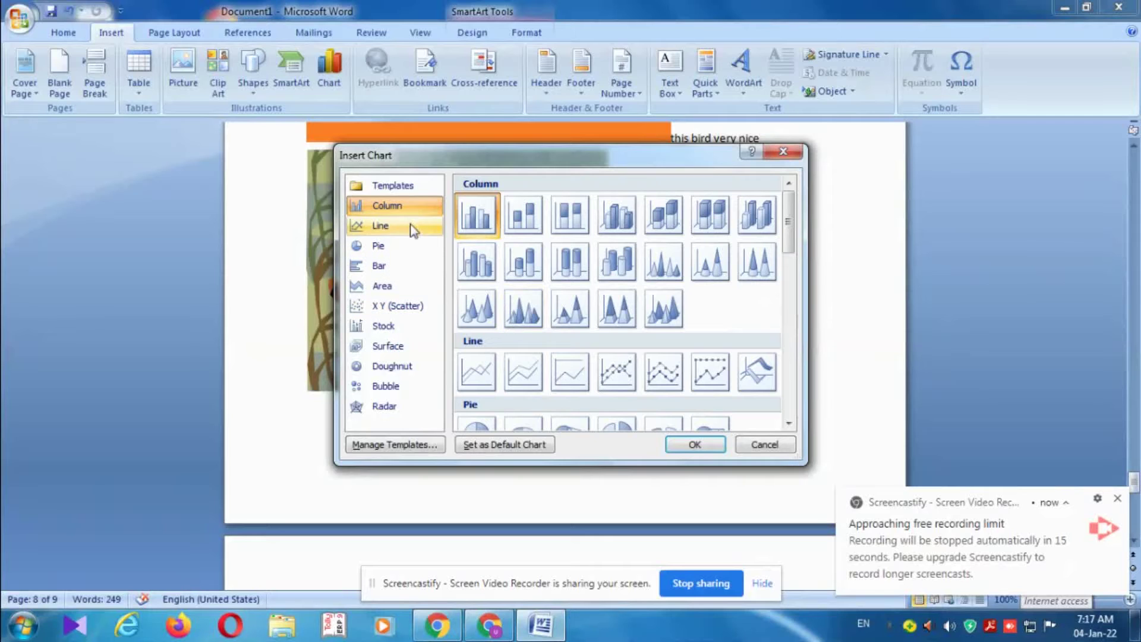
{"action": "left_click", "coordinate": [398, 247]}
{"action": "scroll", "coordinate": [662, 344], "scroll_direction": "down", "scroll_amount": 3}
{"action": "scroll", "coordinate": [606, 340], "scroll_direction": "down", "scroll_amount": 3}
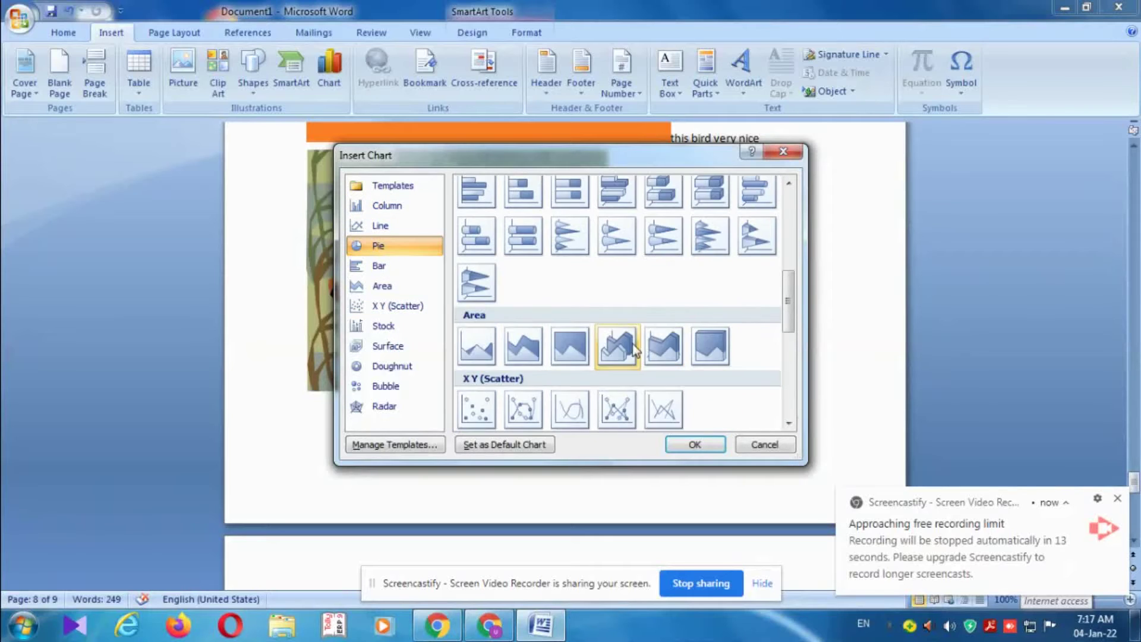
{"action": "scroll", "coordinate": [606, 339], "scroll_direction": "down", "scroll_amount": 2}
{"action": "scroll", "coordinate": [605, 339], "scroll_direction": "down", "scroll_amount": 3}
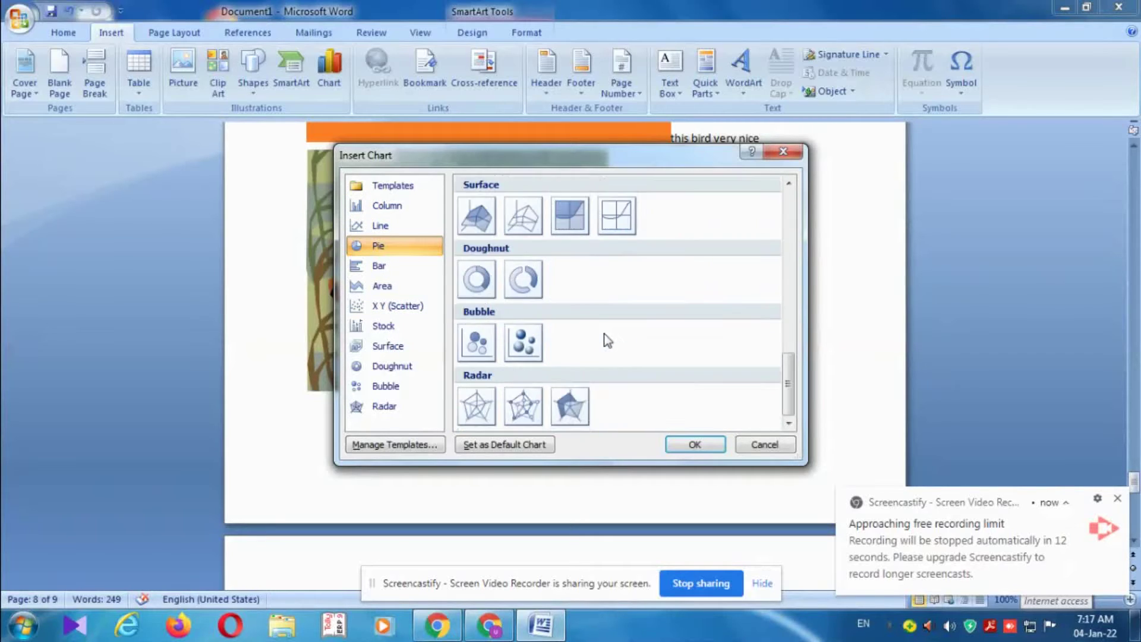
{"action": "scroll", "coordinate": [606, 339], "scroll_direction": "up", "scroll_amount": 3}
{"action": "scroll", "coordinate": [605, 339], "scroll_direction": "up", "scroll_amount": 3}
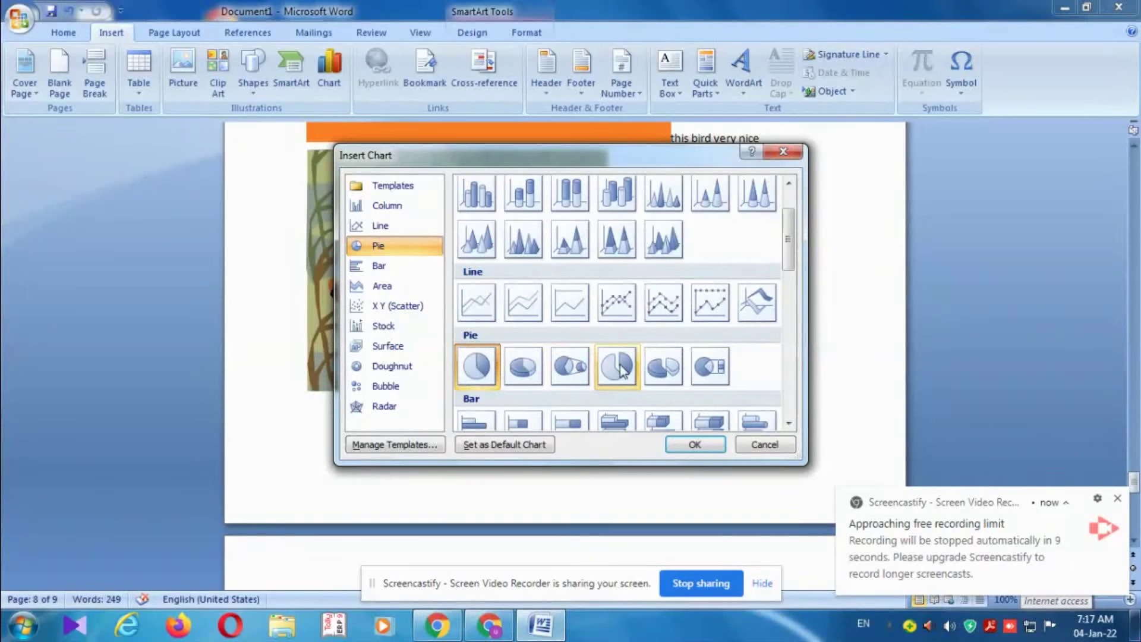
{"action": "left_click", "coordinate": [689, 445]}
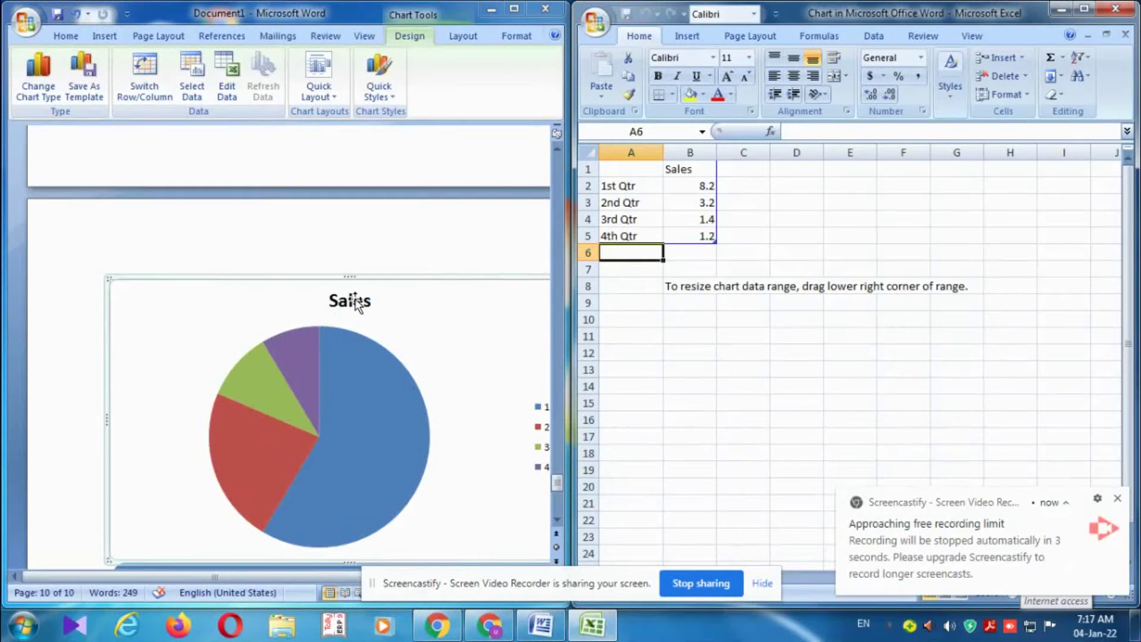
Replace the B1 heading 'Sales' with 'vegetable' in the chart data sheet.
{"action": "left_click", "coordinate": [496, 366]}
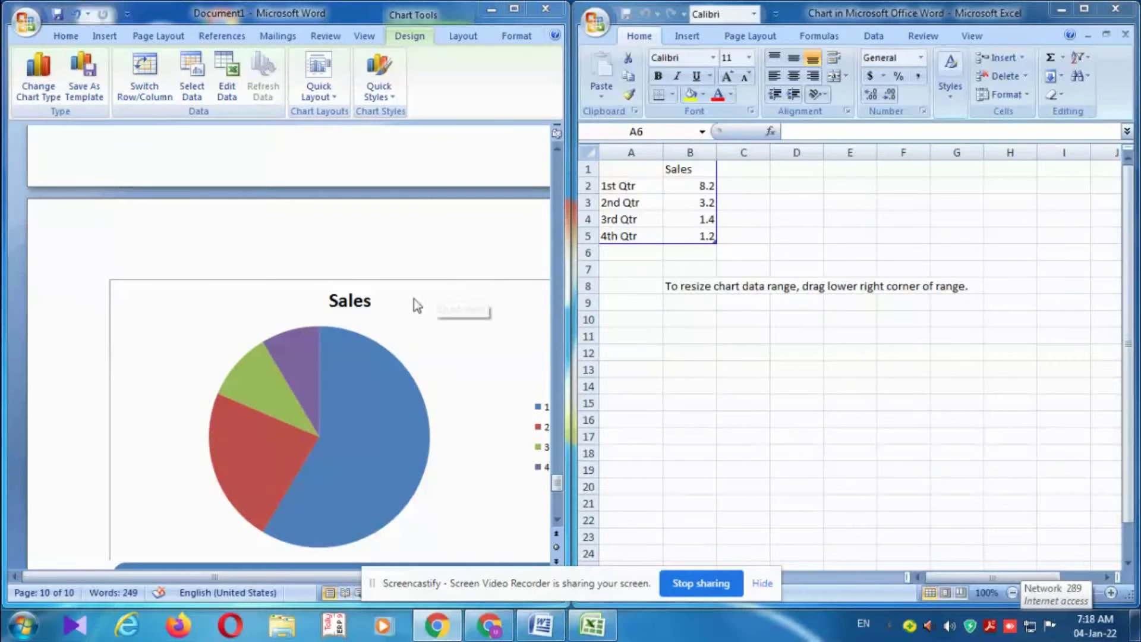
{"action": "left_click", "coordinate": [688, 168]}
{"action": "left_click", "coordinate": [687, 169]}
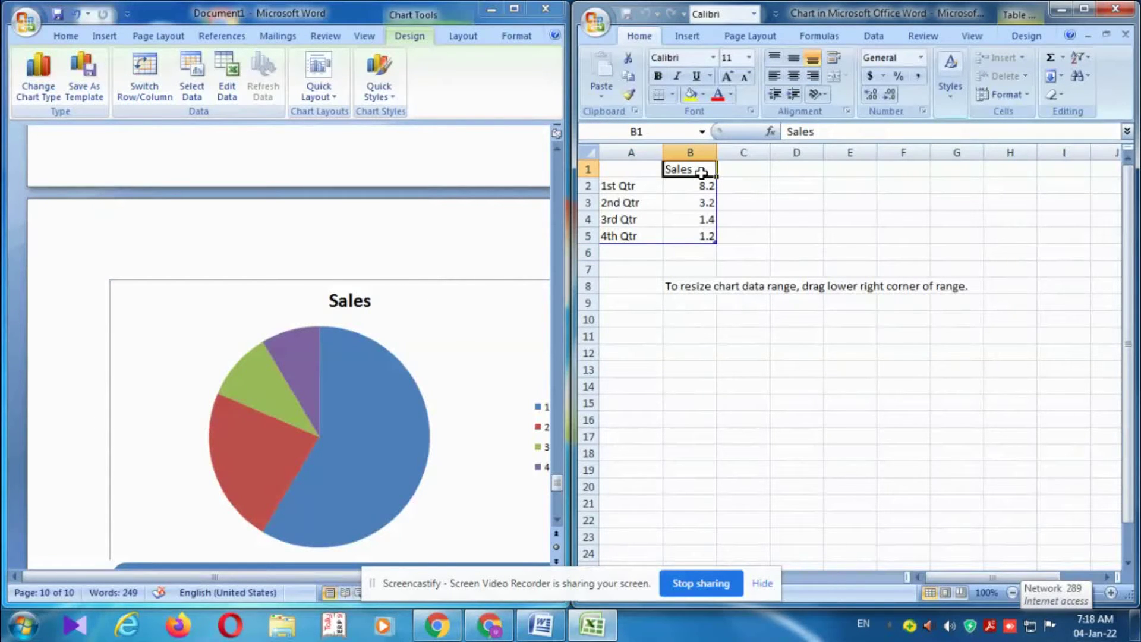
{"action": "key", "text": "BackSpace"}
{"action": "type", "text": "vegeta"}
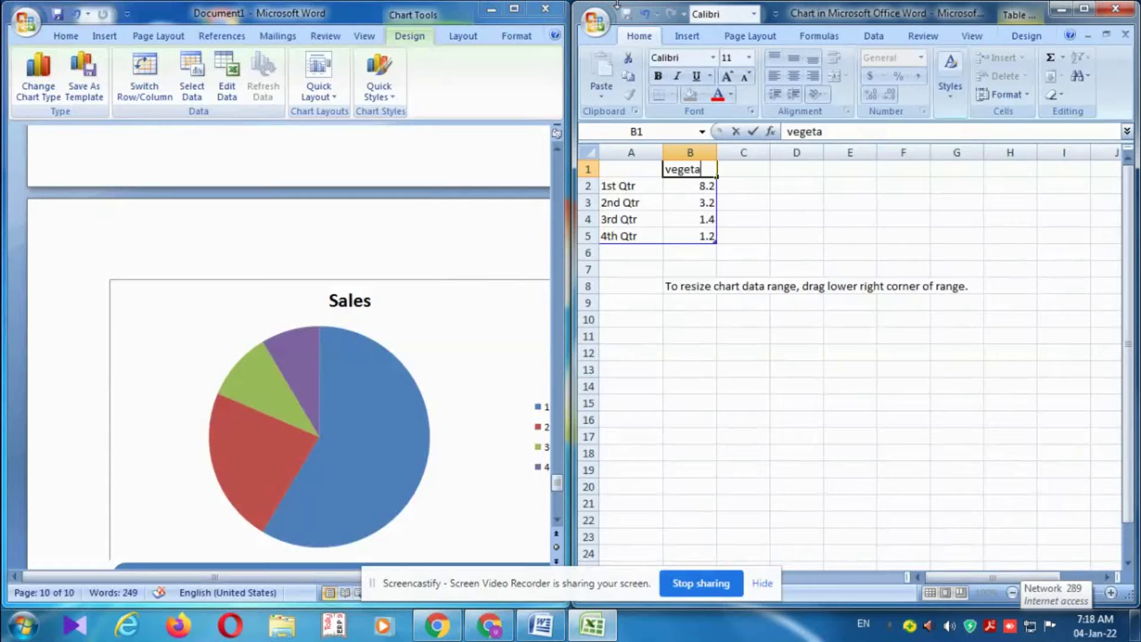
{"action": "type", "text": "ble"}
{"action": "left_click", "coordinate": [868, 182]}
{"action": "scroll", "coordinate": [416, 422], "scroll_direction": "down", "scroll_amount": 2}
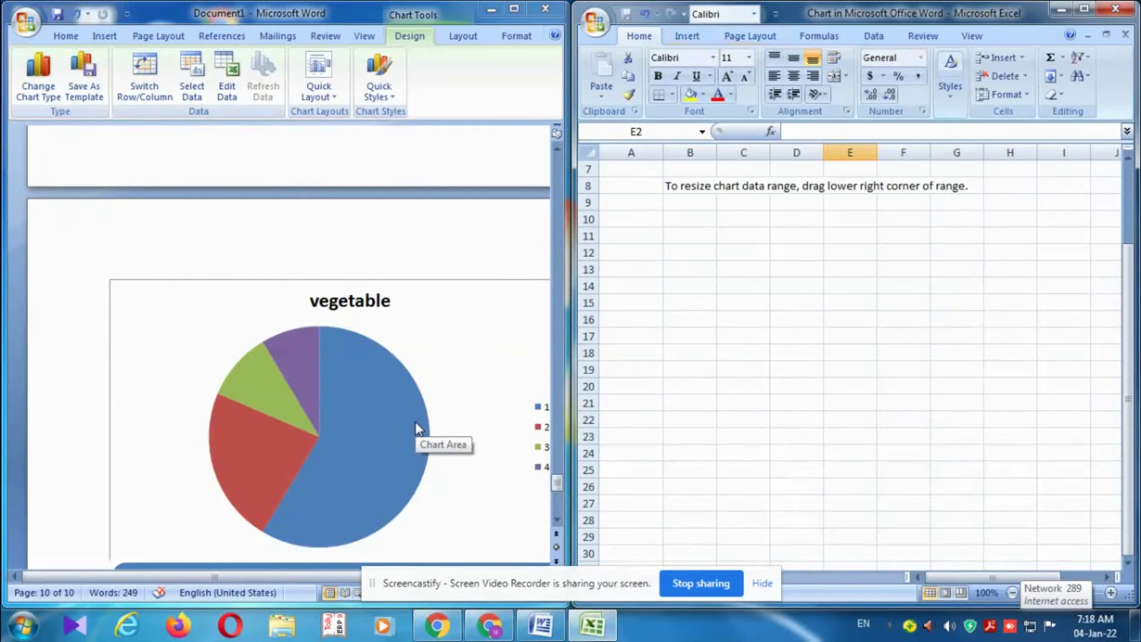
{"action": "scroll", "coordinate": [415, 422], "scroll_direction": "up", "scroll_amount": 2}
Rename categories A2–A5 to onion, tomato, potato and greens.
{"action": "left_click", "coordinate": [638, 190]}
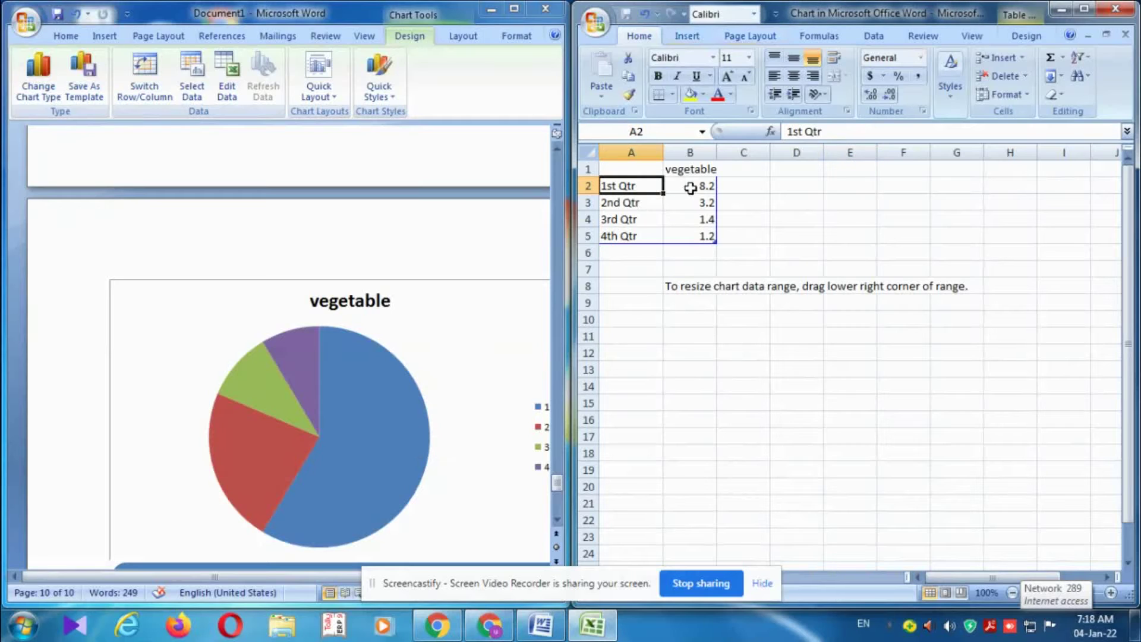
{"action": "left_click", "coordinate": [687, 187]}
{"action": "left_click", "coordinate": [651, 190]}
{"action": "key", "text": "BackSpace"}
{"action": "type", "text": "onion"}
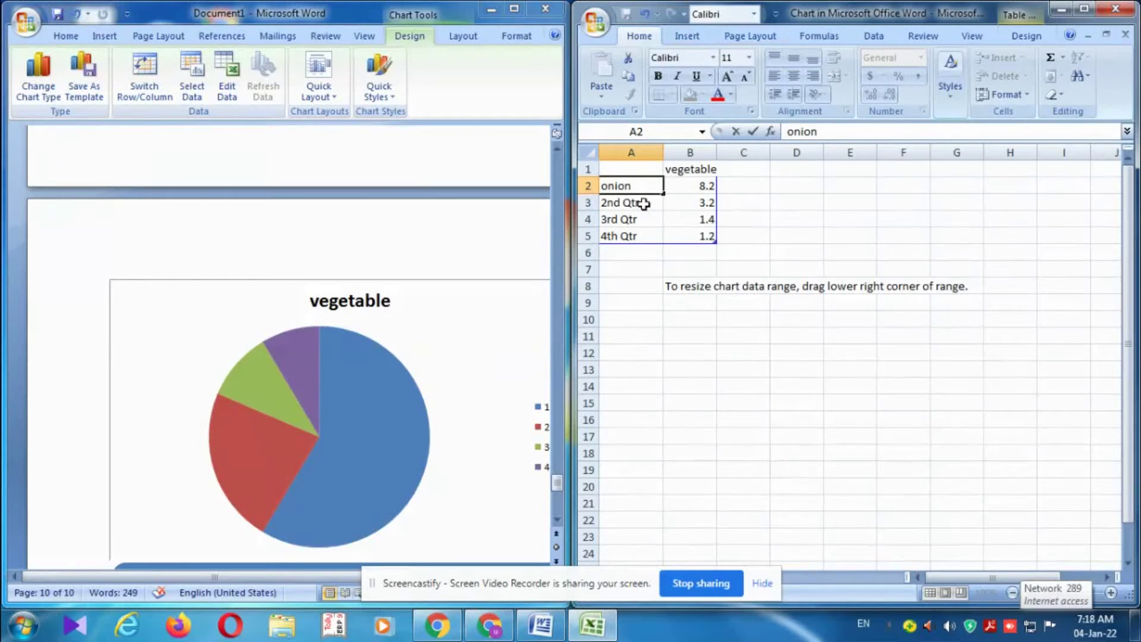
{"action": "left_click", "coordinate": [646, 203]}
{"action": "key", "text": "BackSpace"}
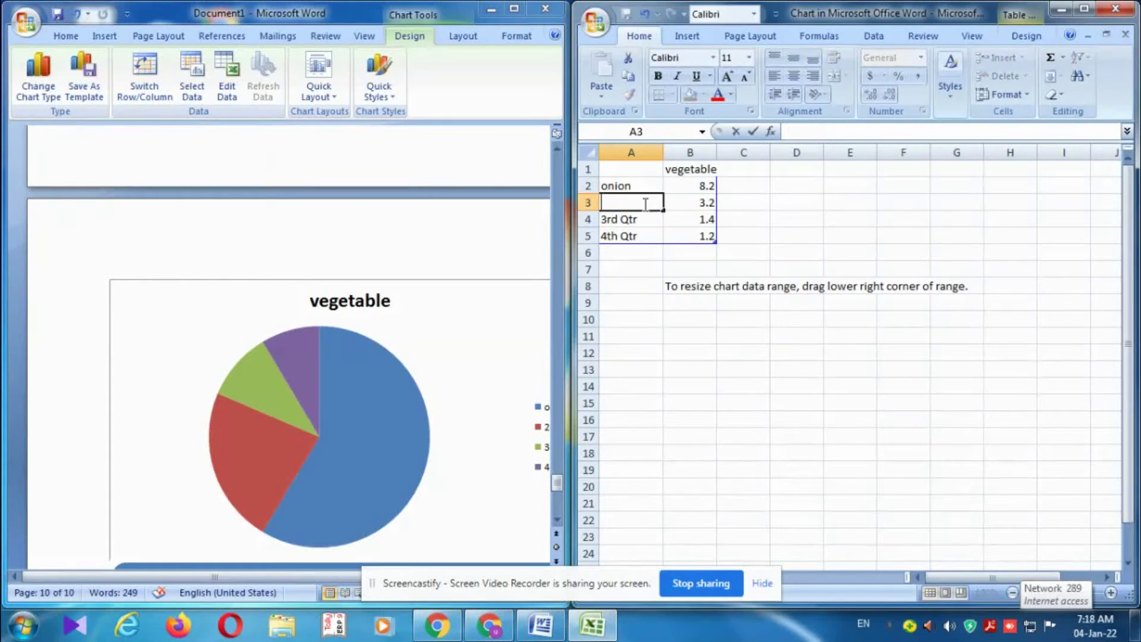
{"action": "type", "text": "tomato"}
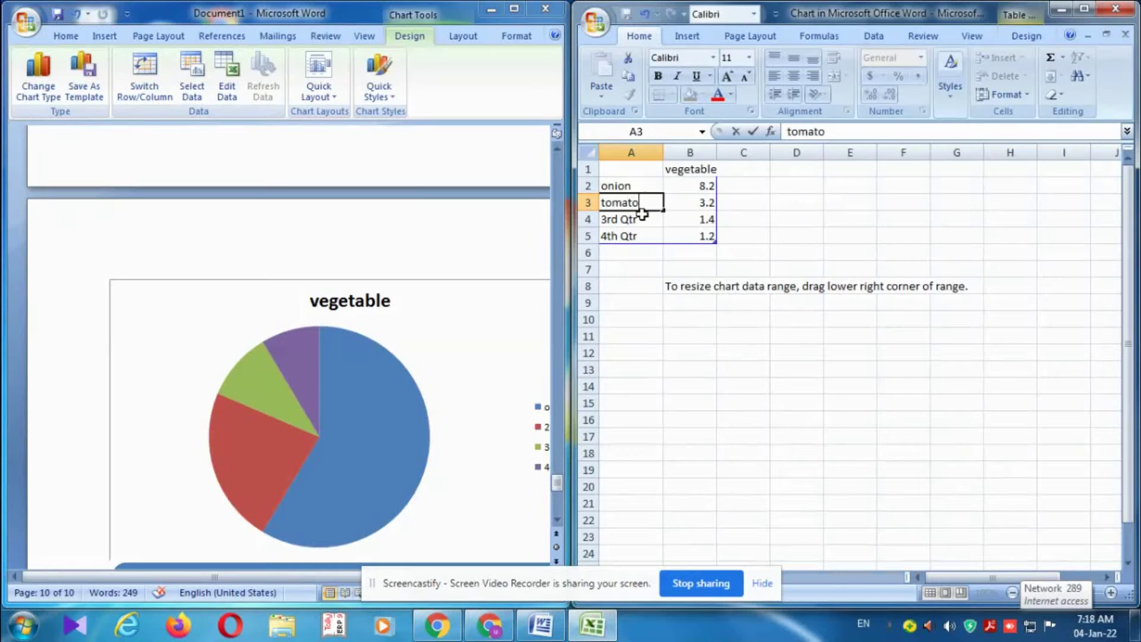
{"action": "left_click", "coordinate": [643, 217]}
{"action": "key", "text": "BackSpace"}
{"action": "type", "text": "potato"}
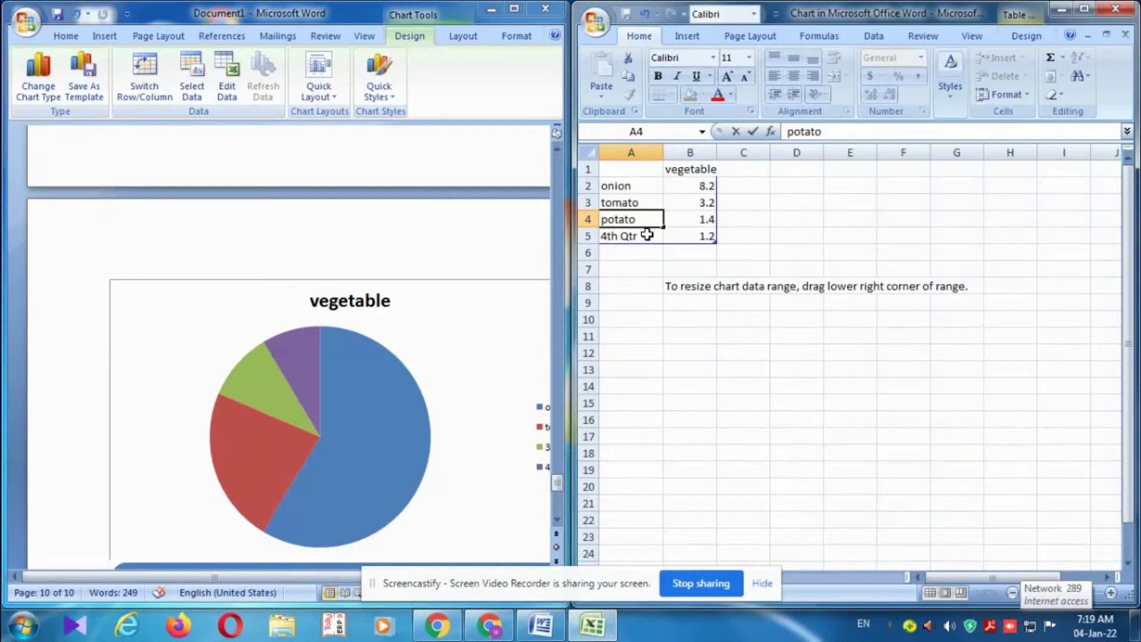
{"action": "left_click", "coordinate": [646, 235]}
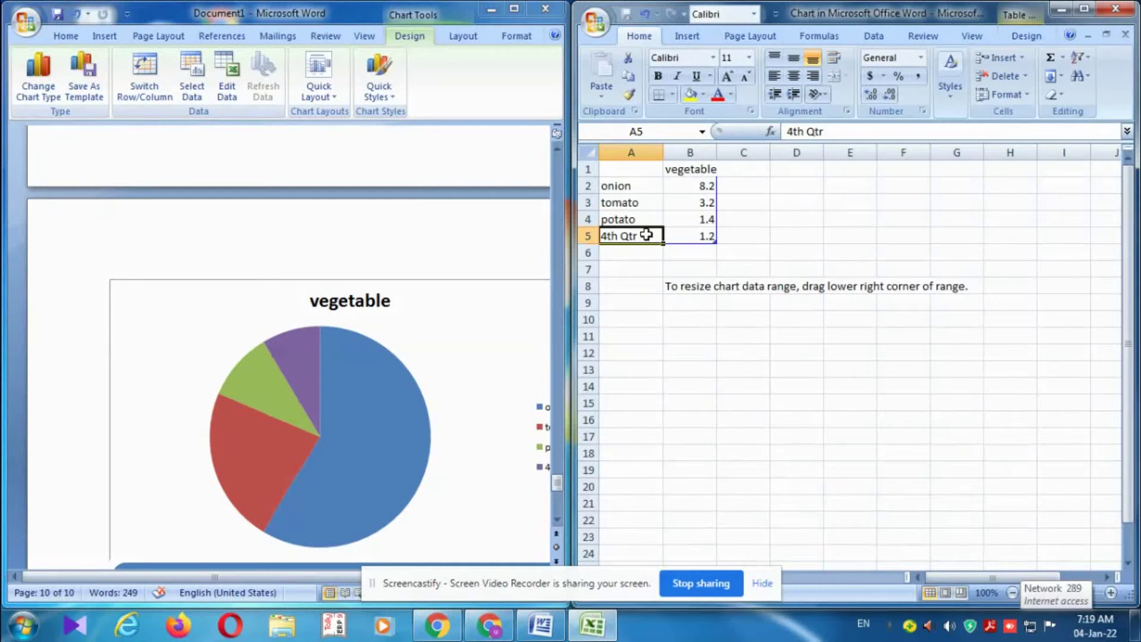
{"action": "key", "text": "BackSpace"}
{"action": "type", "text": "greens"}
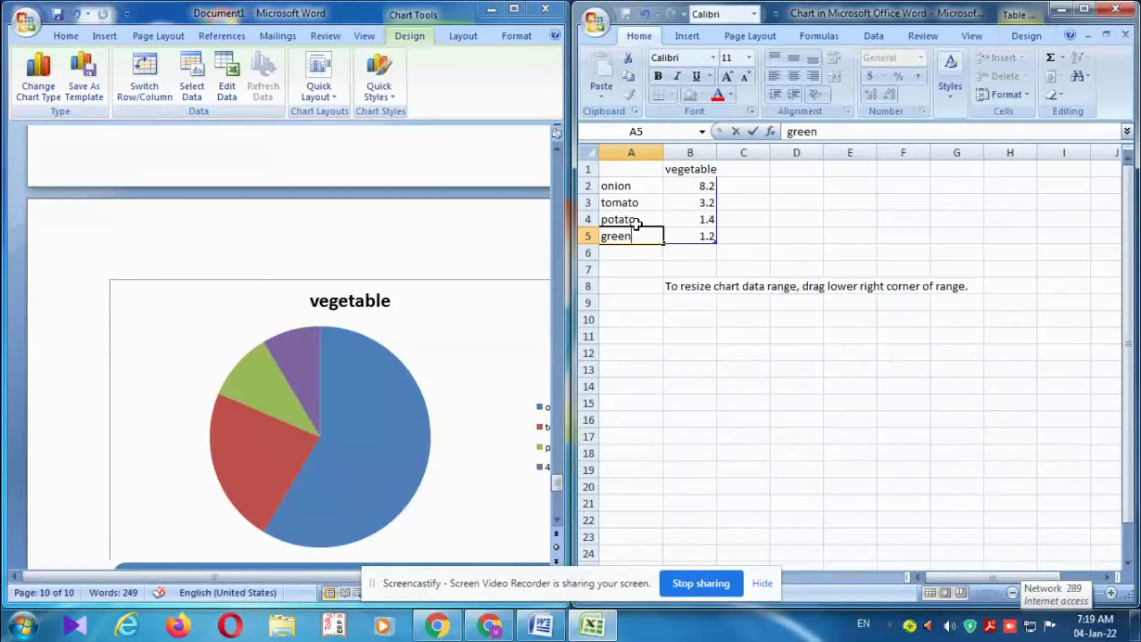
{"action": "left_click", "coordinate": [699, 195]}
Enter 70 for onion in B2 and 50 for tomato in B3.
{"action": "left_click", "coordinate": [702, 202]}
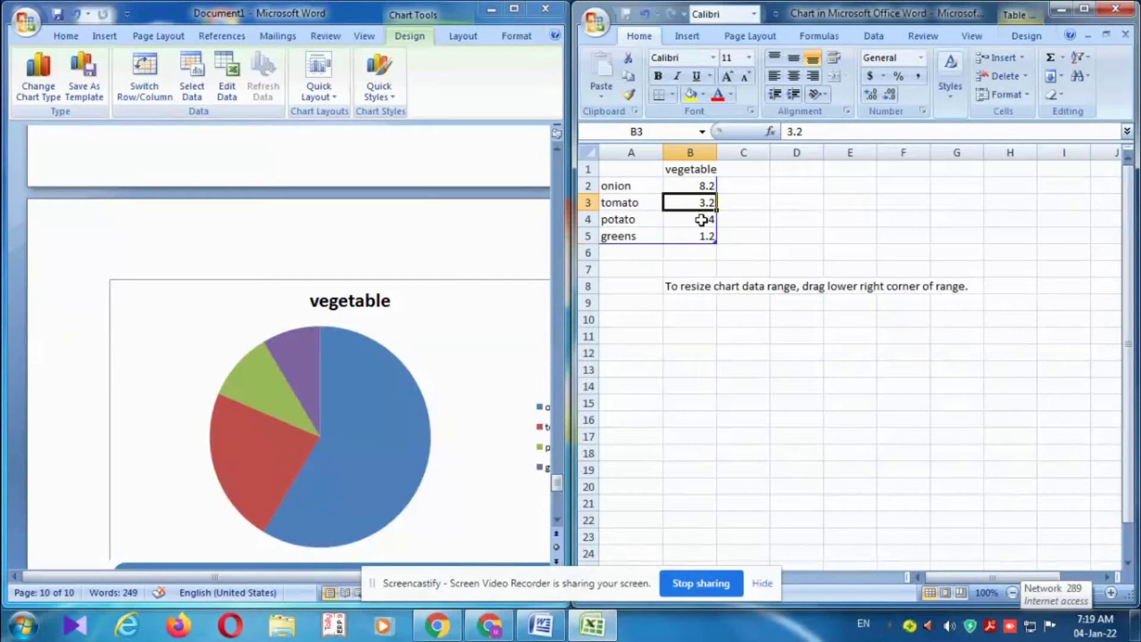
{"action": "left_click", "coordinate": [679, 231]}
{"action": "left_click", "coordinate": [678, 219]}
{"action": "left_click", "coordinate": [675, 203]}
{"action": "left_click", "coordinate": [675, 187]}
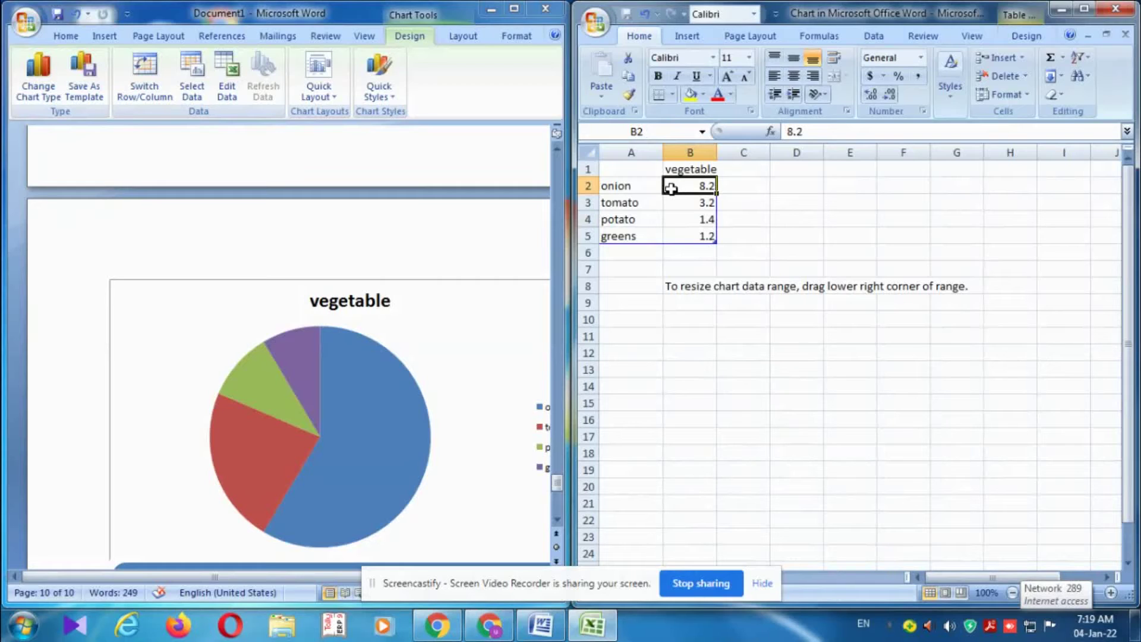
{"action": "key", "text": "BackSpace"}
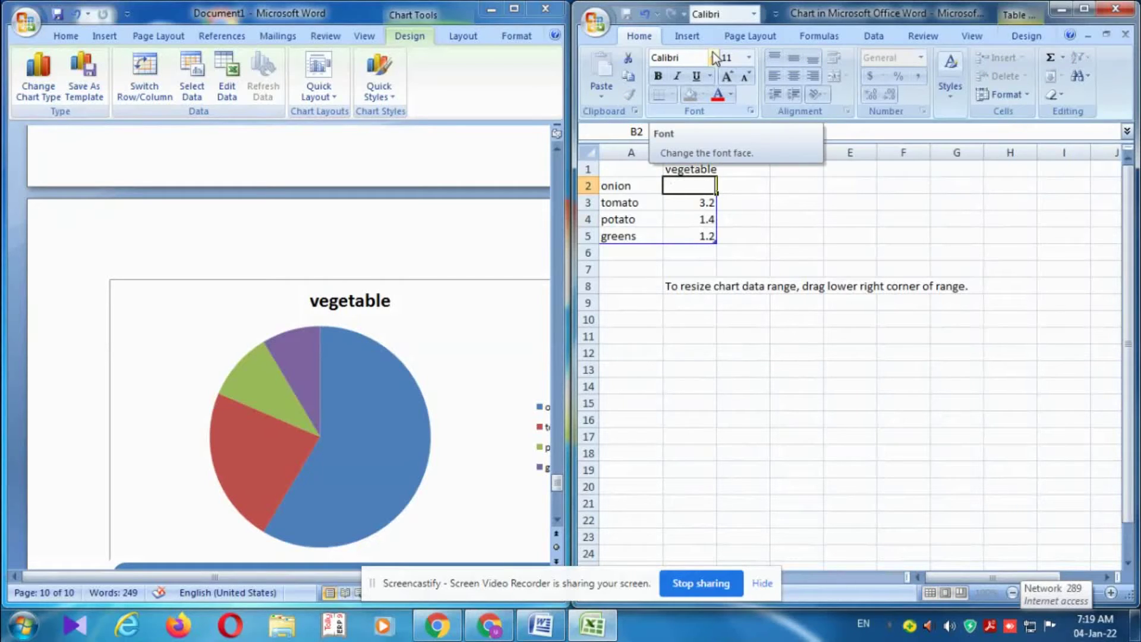
{"action": "type", "text": "70"}
{"action": "left_click", "coordinate": [696, 201]}
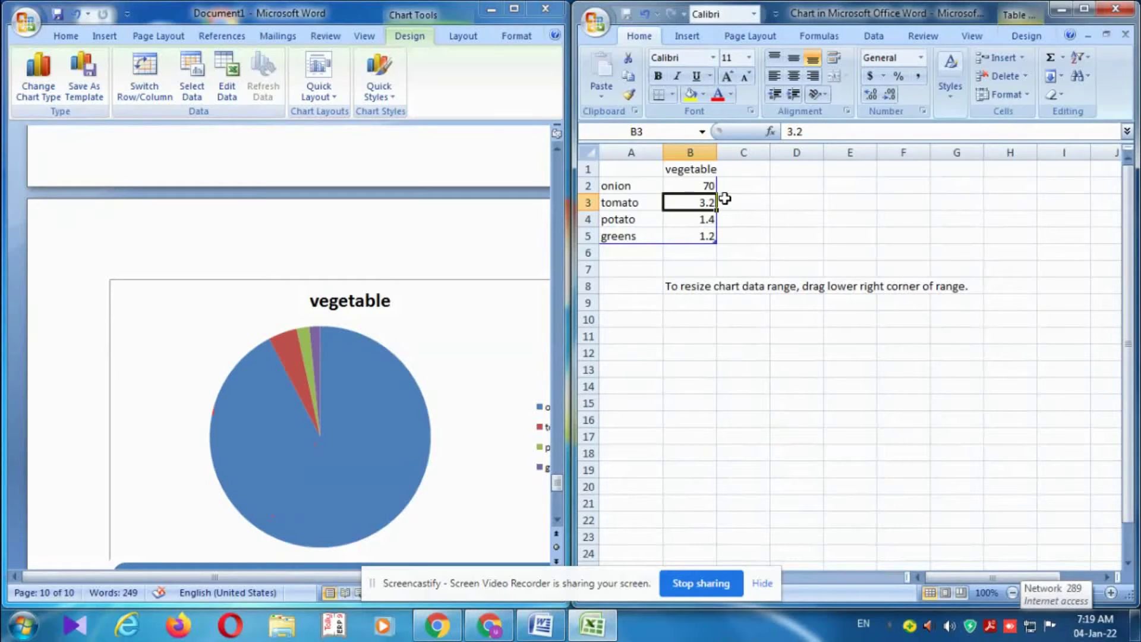
{"action": "type", "text": "50"}
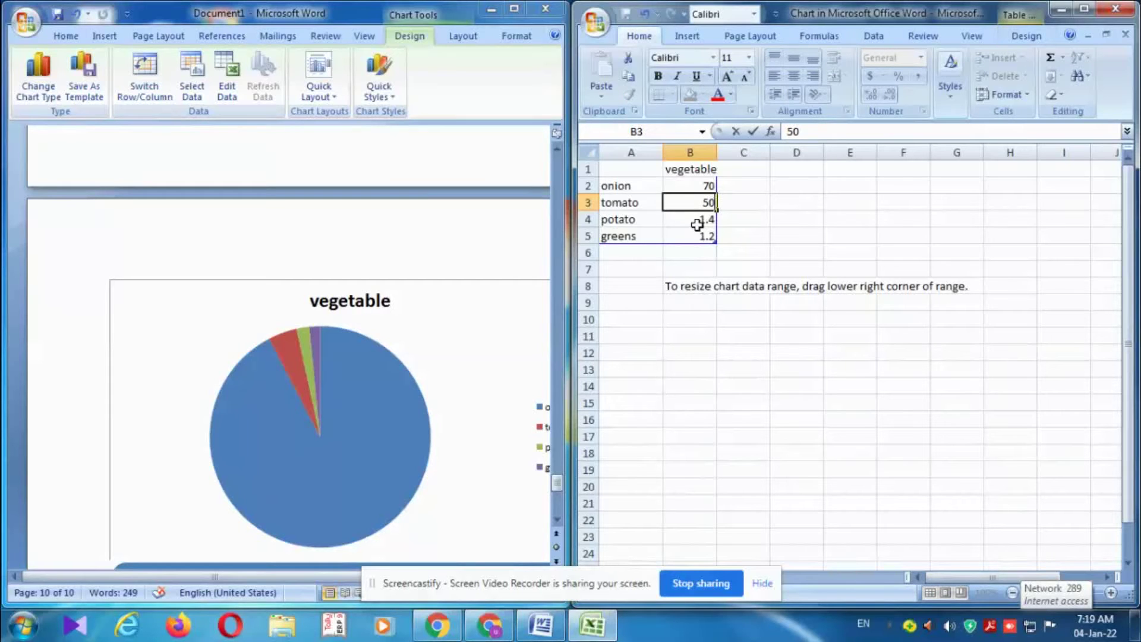
{"action": "left_click", "coordinate": [696, 224]}
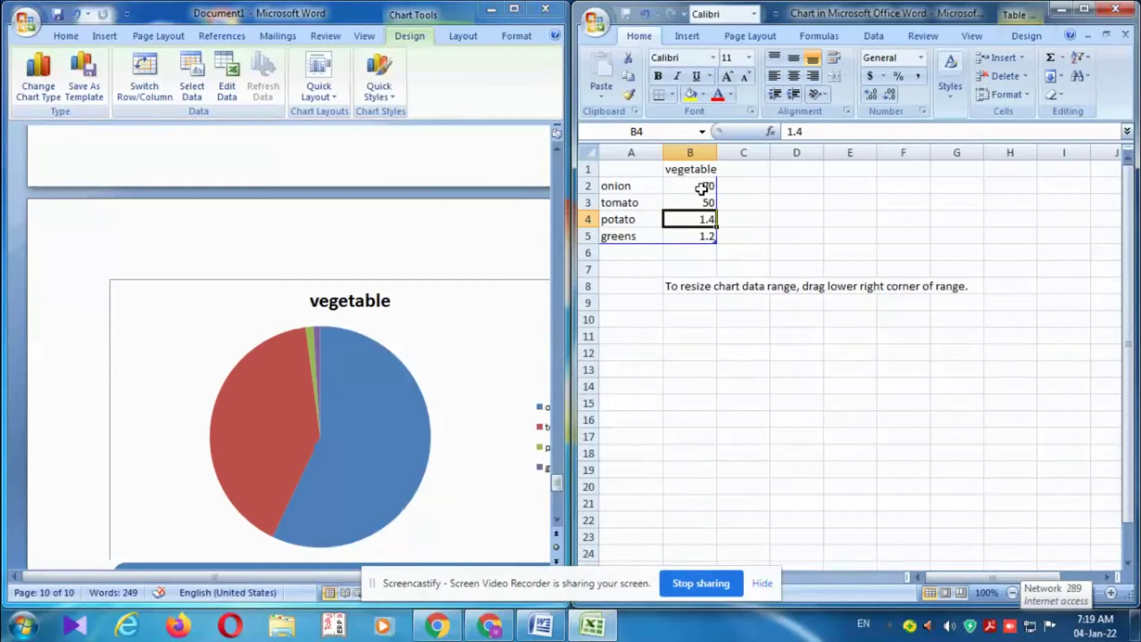
Enter 30 for potato and 65 for greens, then deselect the values.
{"action": "type", "text": "30"}
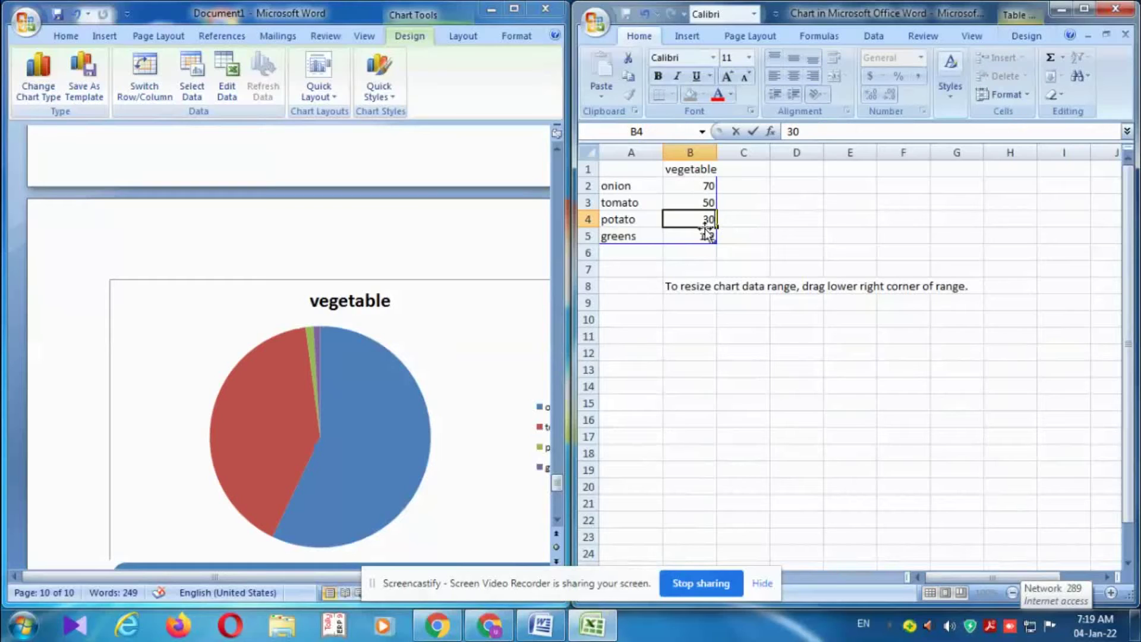
{"action": "left_click", "coordinate": [707, 235]}
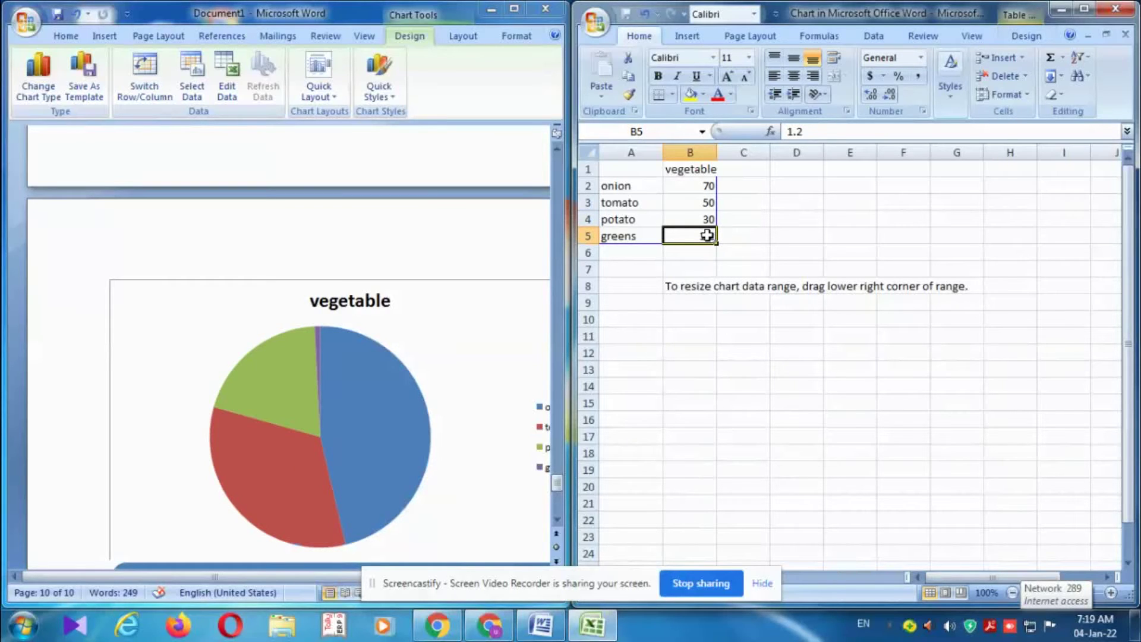
{"action": "key", "text": "BackSpace"}
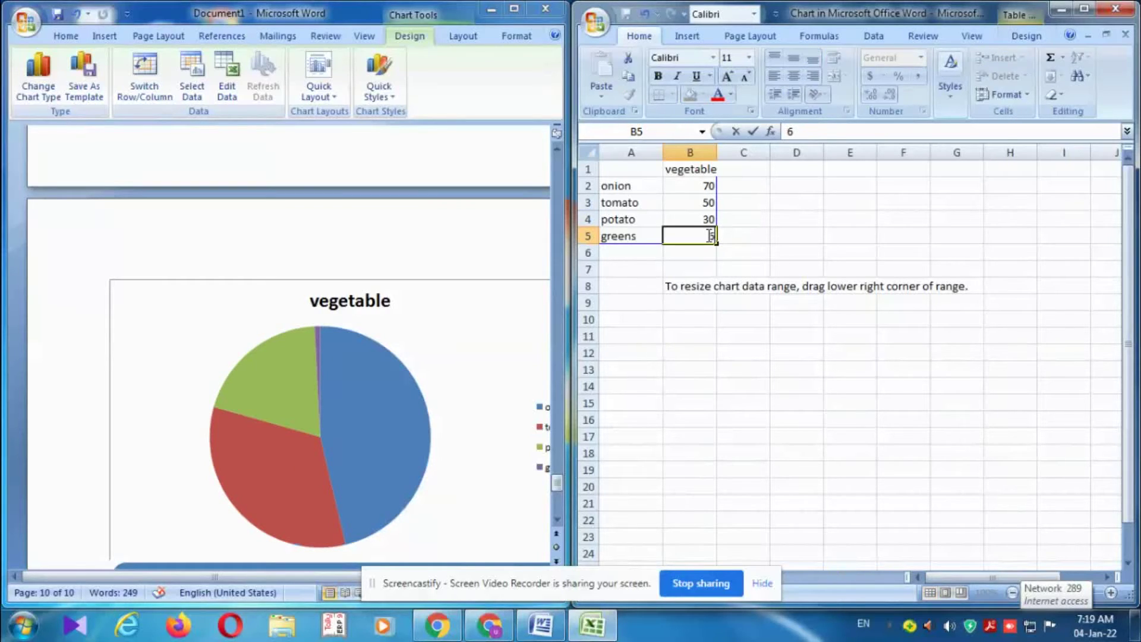
{"action": "type", "text": "65"}
{"action": "left_click", "coordinate": [759, 236]}
{"action": "scroll", "coordinate": [424, 429], "scroll_direction": "down", "scroll_amount": 1}
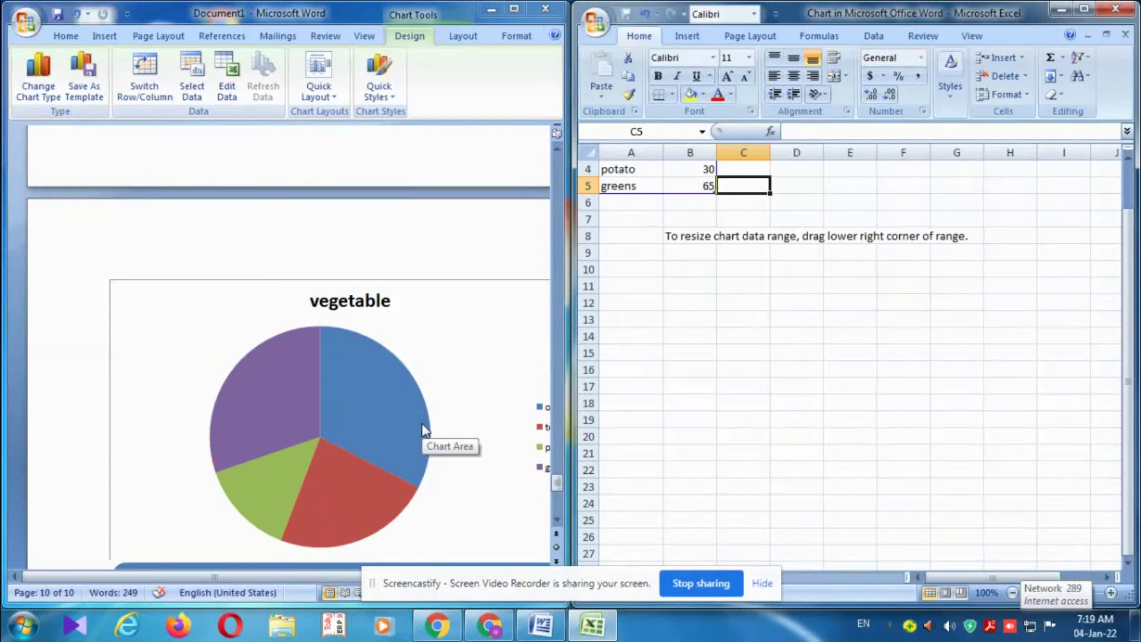
{"action": "scroll", "coordinate": [731, 196], "scroll_direction": "up", "scroll_amount": 1}
{"action": "left_click", "coordinate": [731, 186]}
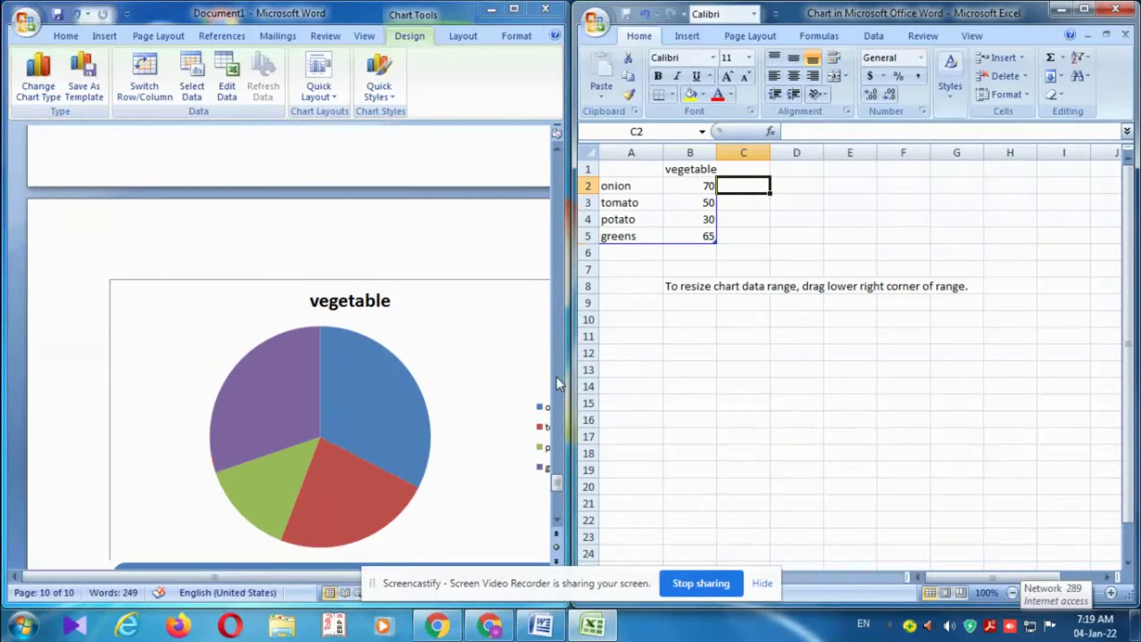
{"action": "left_click", "coordinate": [514, 9]}
{"action": "scroll", "coordinate": [672, 291], "scroll_direction": "down", "scroll_amount": 1}
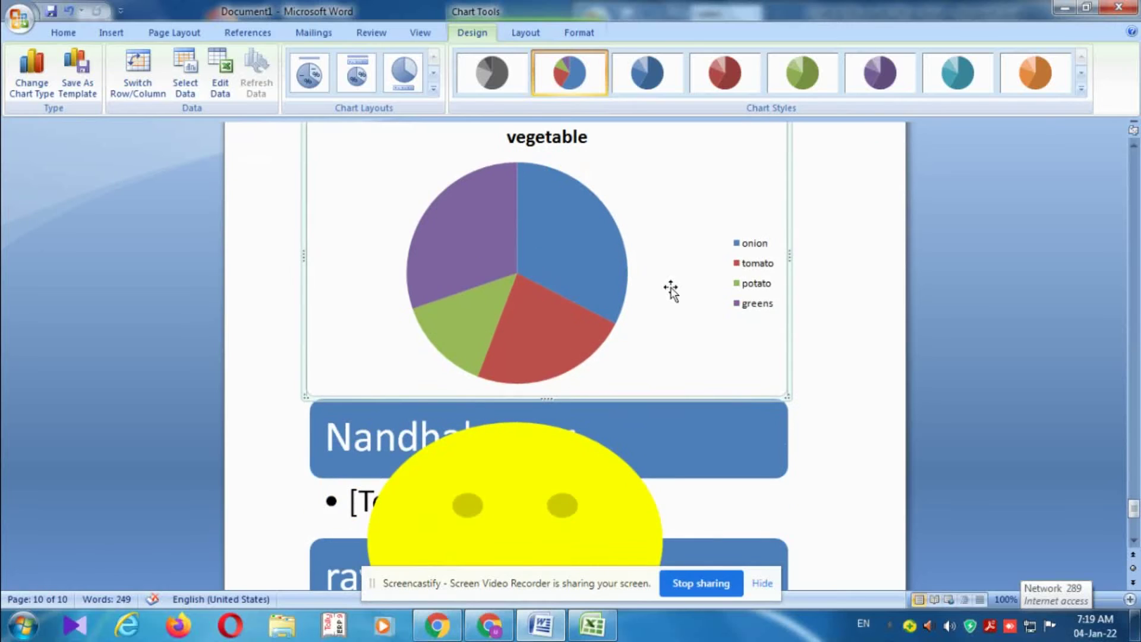
{"action": "scroll", "coordinate": [672, 291], "scroll_direction": "up", "scroll_amount": 1}
{"action": "scroll", "coordinate": [672, 291], "scroll_direction": "up", "scroll_amount": 2}
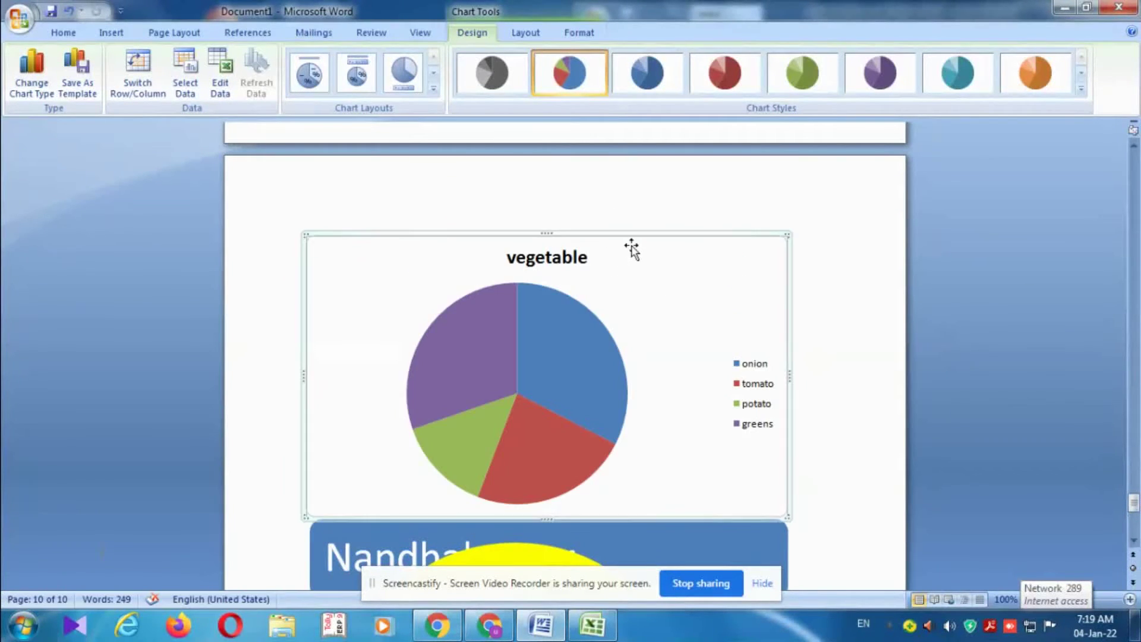
{"action": "left_click", "coordinate": [583, 535]}
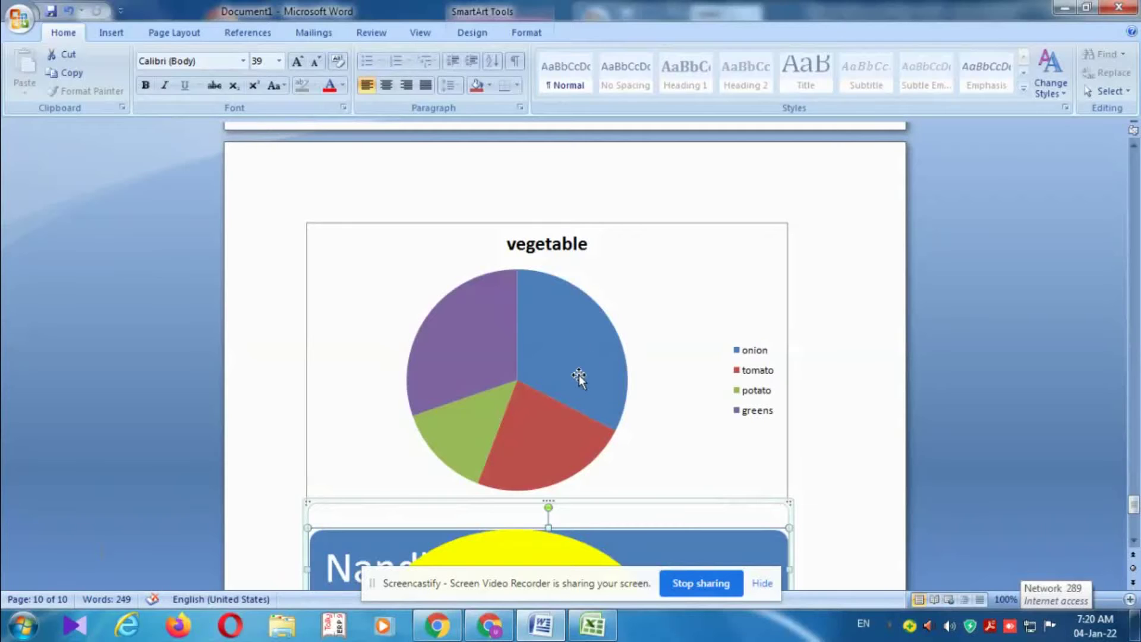
{"action": "left_click", "coordinate": [599, 621]}
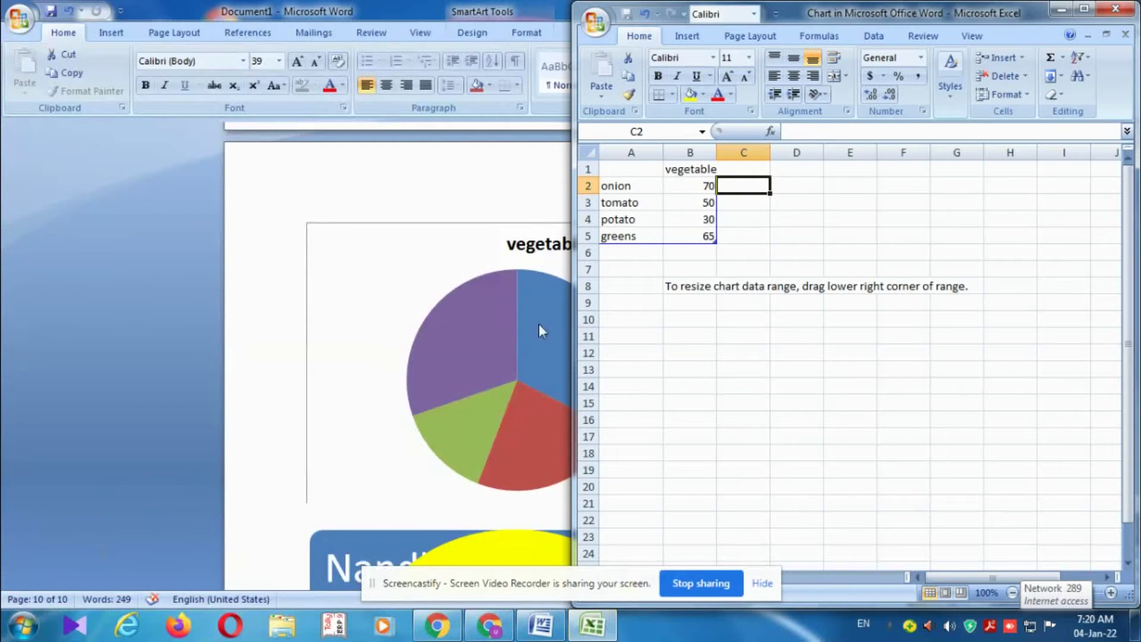
{"action": "left_click", "coordinate": [1062, 9]}
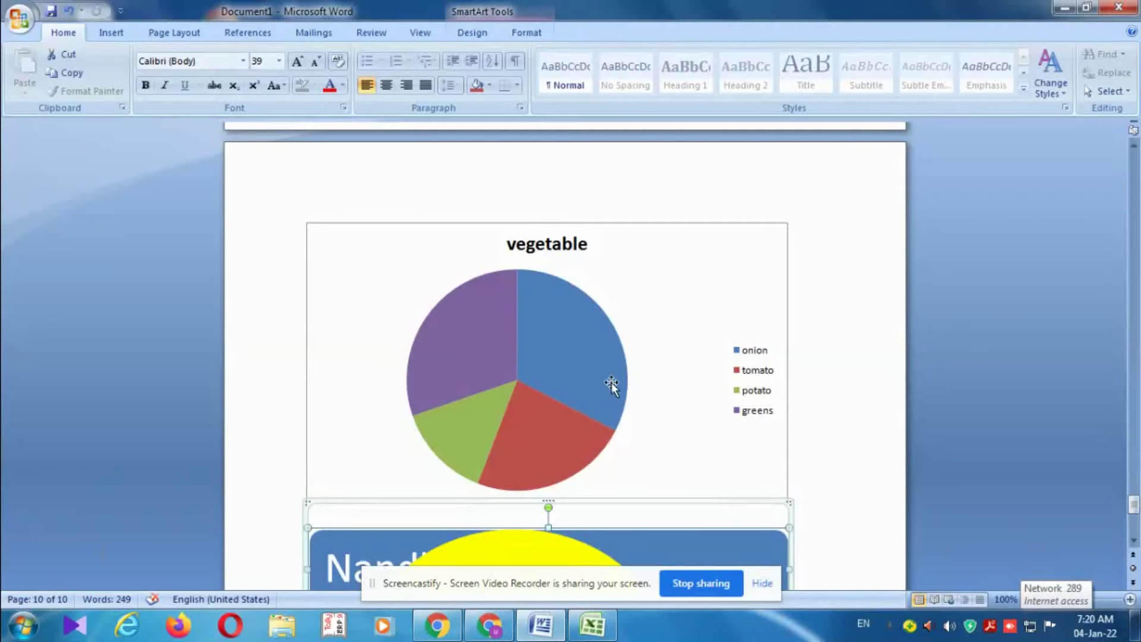
Switch to the Insert ribbon and return to the blank end of page 9 above the chart.
{"action": "scroll", "coordinate": [751, 384], "scroll_direction": "up", "scroll_amount": 1}
{"action": "scroll", "coordinate": [807, 385], "scroll_direction": "up", "scroll_amount": 6}
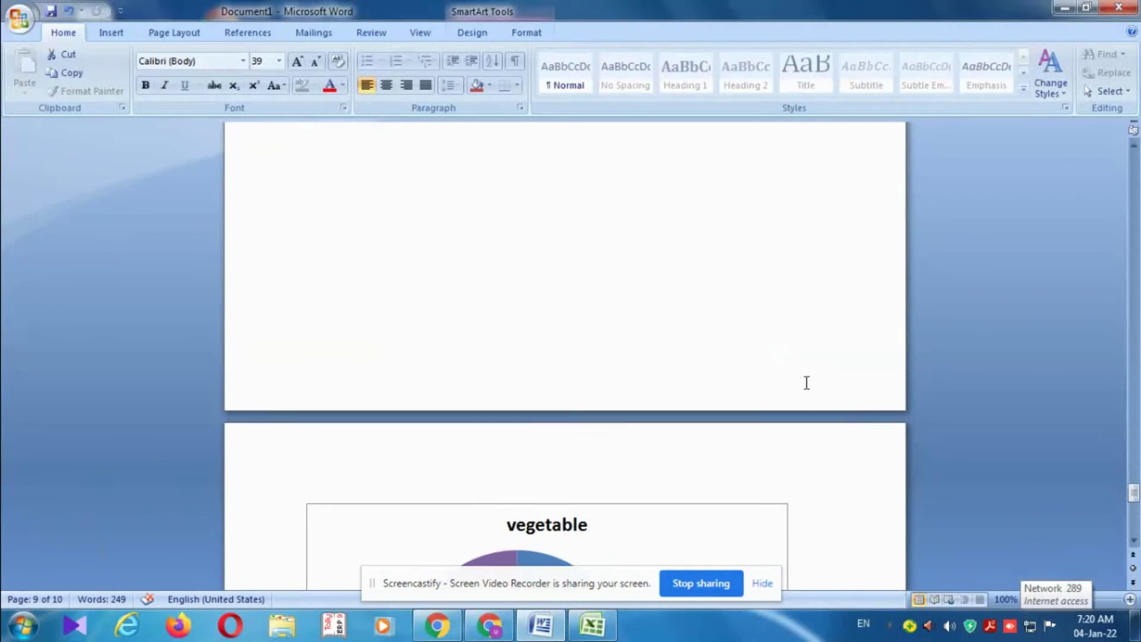
{"action": "scroll", "coordinate": [807, 384], "scroll_direction": "up", "scroll_amount": 5}
{"action": "left_click", "coordinate": [118, 37]}
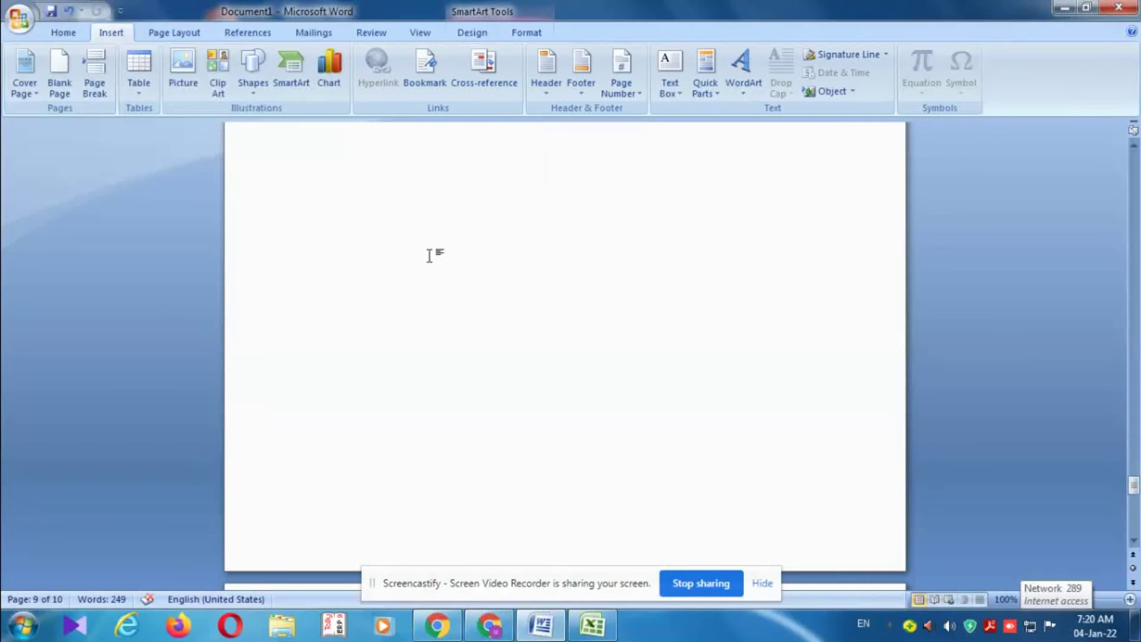
{"action": "scroll", "coordinate": [430, 254], "scroll_direction": "down", "scroll_amount": 10}
{"action": "scroll", "coordinate": [493, 296], "scroll_direction": "down", "scroll_amount": 8}
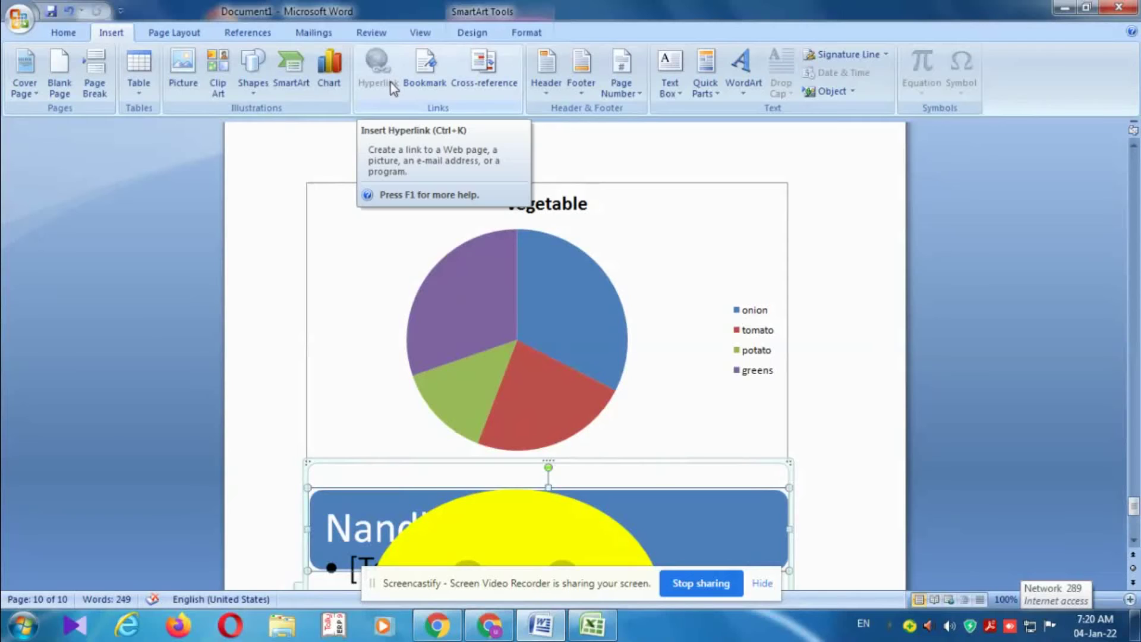
{"action": "scroll", "coordinate": [675, 265], "scroll_direction": "up", "scroll_amount": 4}
{"action": "scroll", "coordinate": [675, 265], "scroll_direction": "up", "scroll_amount": 4}
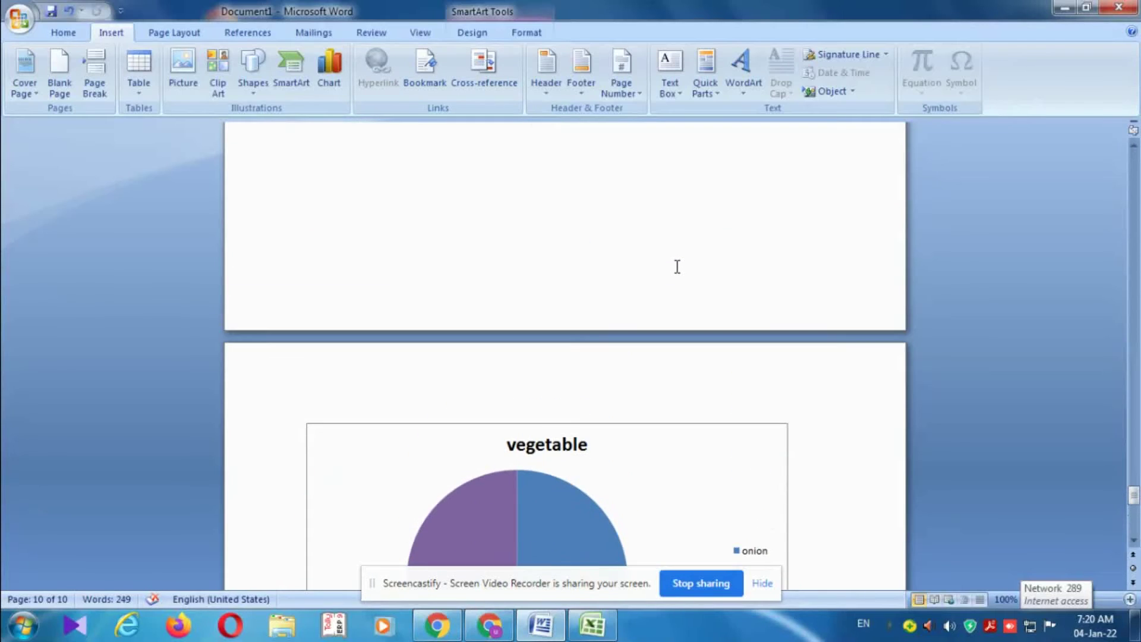
{"action": "scroll", "coordinate": [676, 266], "scroll_direction": "up", "scroll_amount": 7}
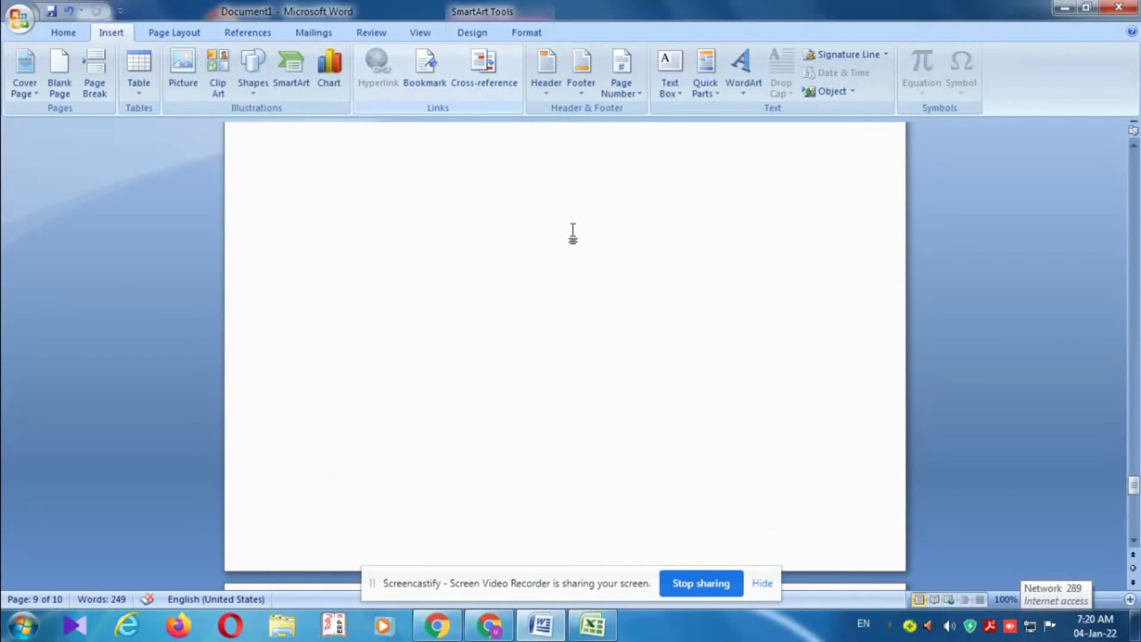
{"action": "scroll", "coordinate": [595, 277], "scroll_direction": "down", "scroll_amount": 5}
{"action": "scroll", "coordinate": [595, 277], "scroll_direction": "down", "scroll_amount": 3}
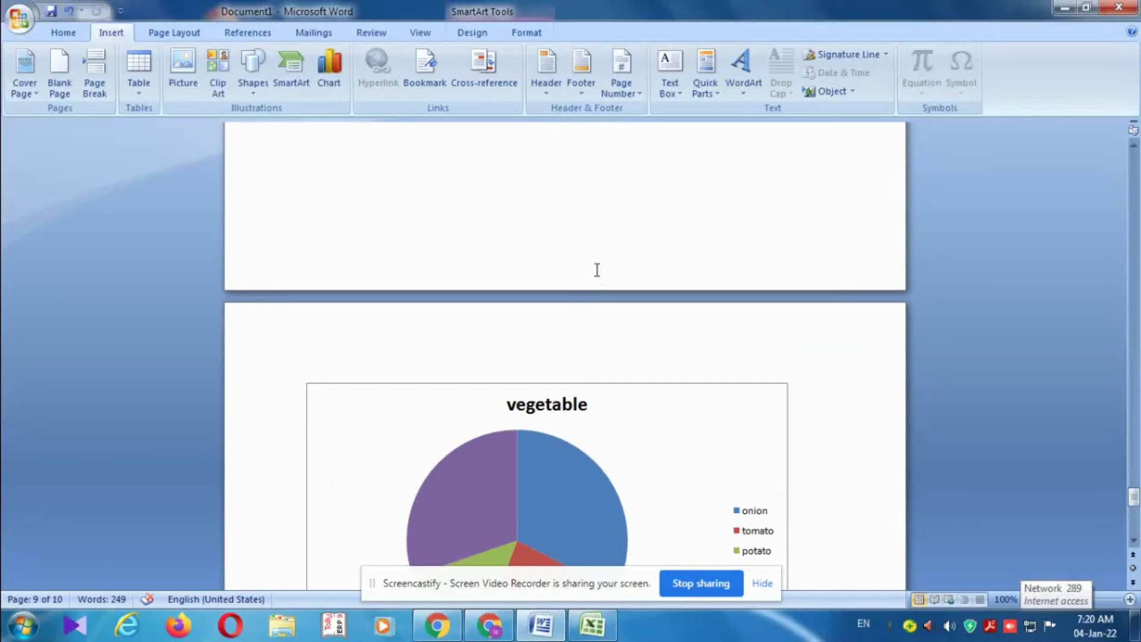
Try the Bookmark dialog's sort and hidden-bookmark options, then close it without adding.
{"action": "left_click", "coordinate": [429, 79]}
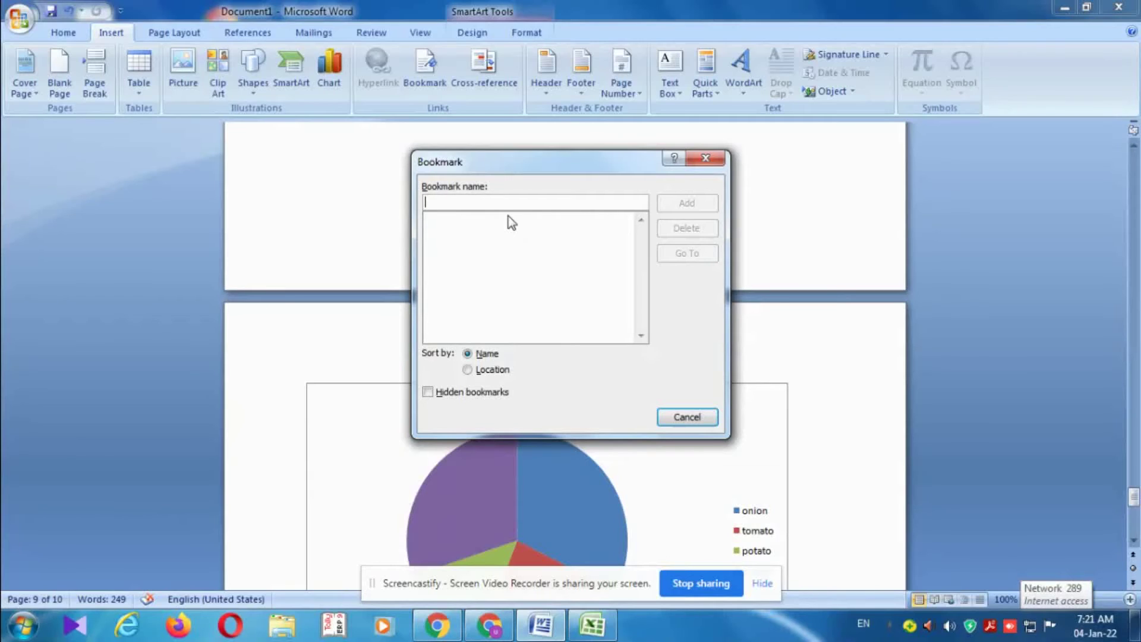
{"action": "type", "text": "jun"}
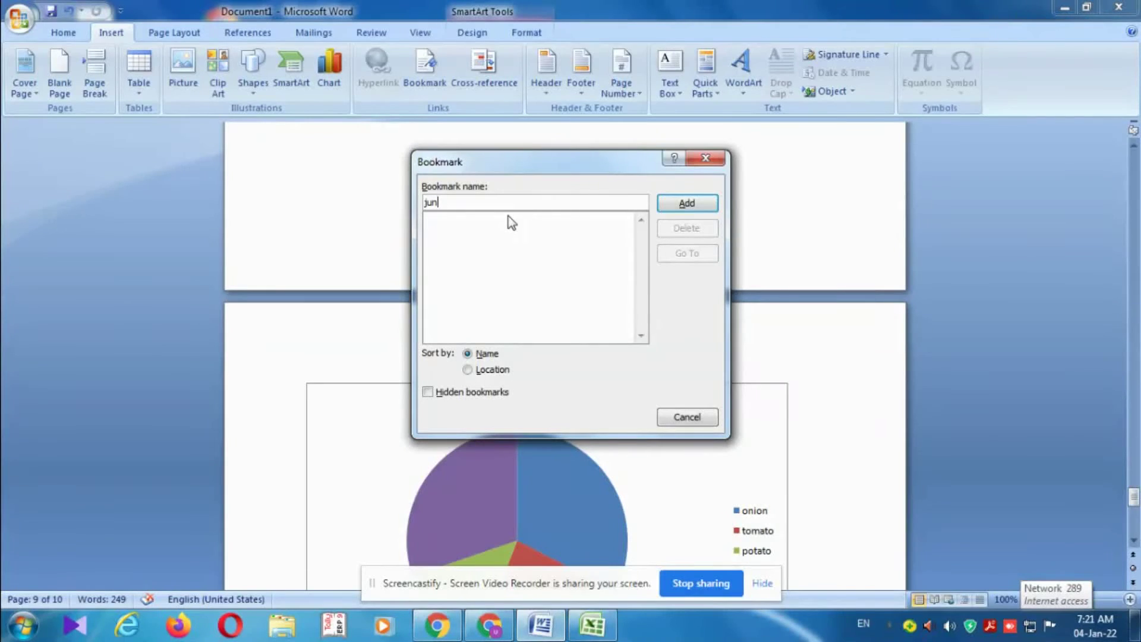
{"action": "type", "text": "e "}
{"action": "type", "text": "19 t"}
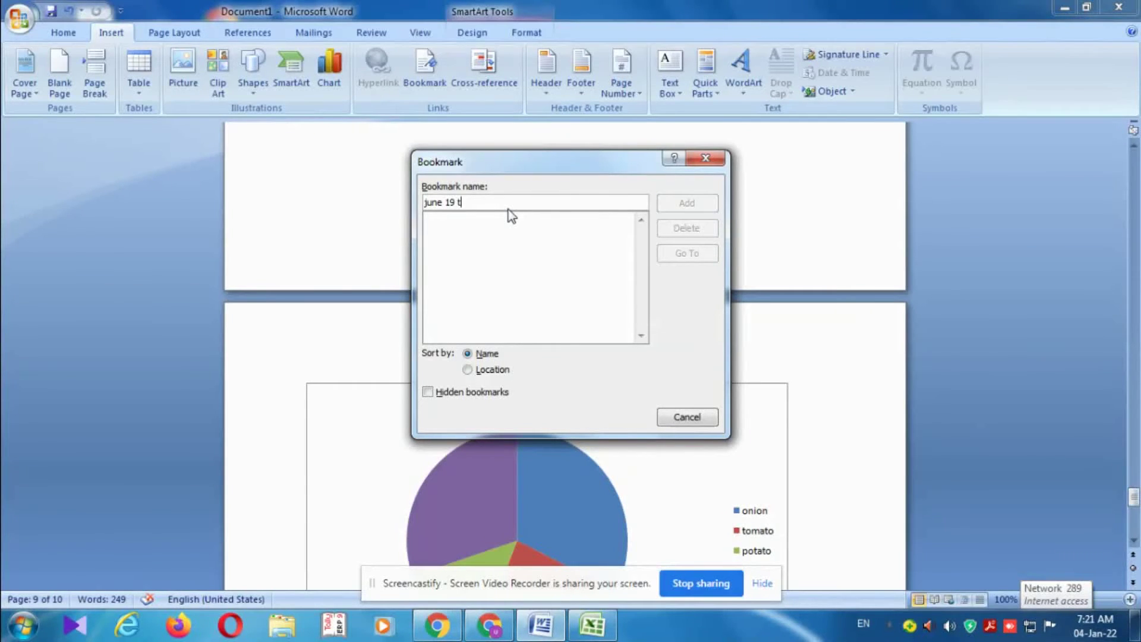
{"action": "type", "text": "his c"}
{"action": "type", "text": "reated"}
{"action": "left_click", "coordinate": [492, 370]}
{"action": "left_click", "coordinate": [486, 355]}
{"action": "left_click", "coordinate": [458, 392]}
{"action": "left_click", "coordinate": [706, 159]}
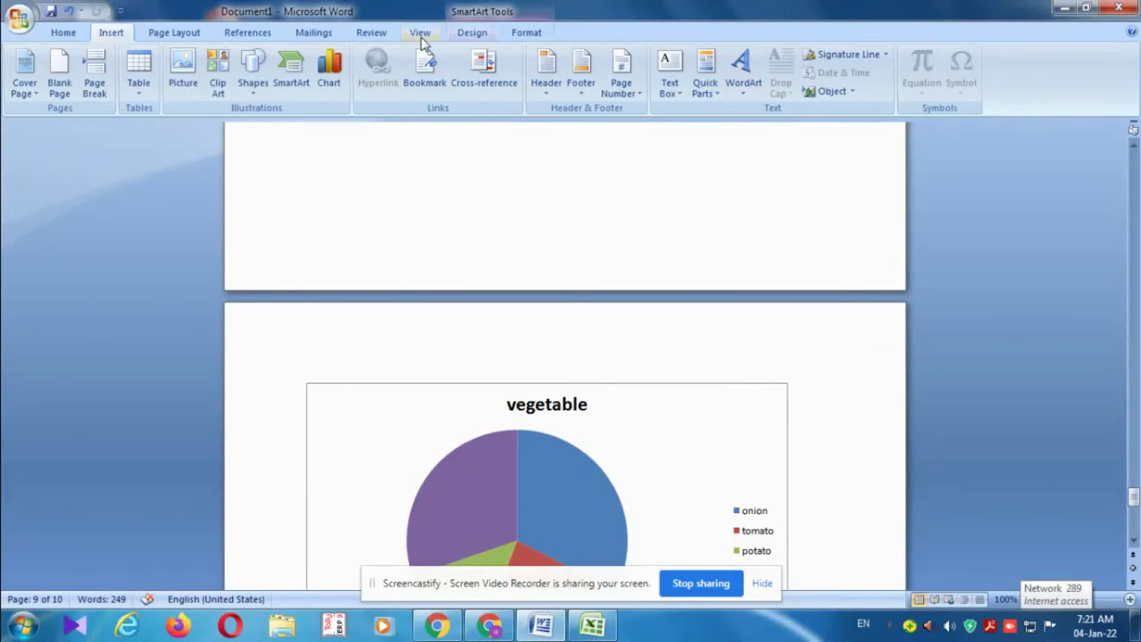
Create a bookmark named june19 in the Bookmark dialog.
{"action": "left_click", "coordinate": [430, 65]}
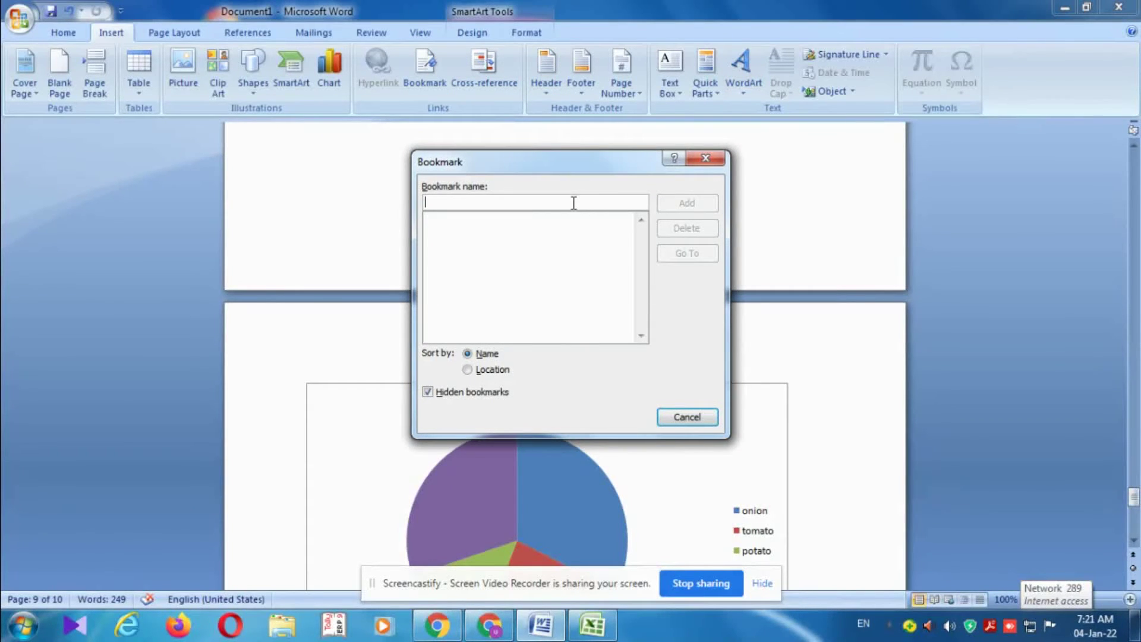
{"action": "type", "text": "mj"}
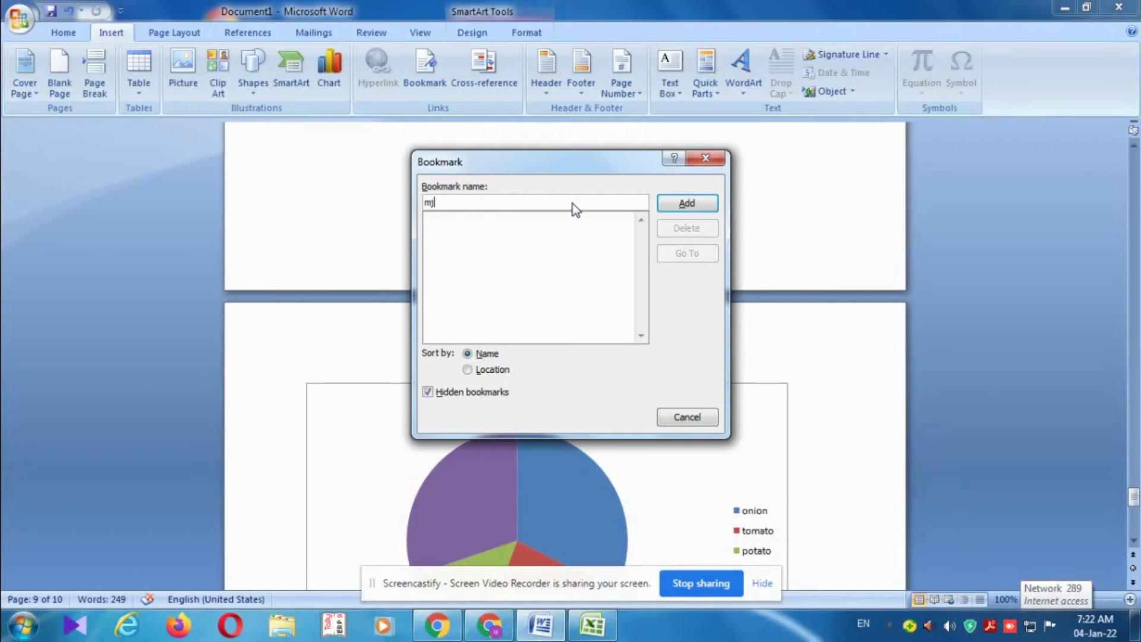
{"action": "key", "text": "BackSpace"}
{"action": "key", "text": "BackSpace"}
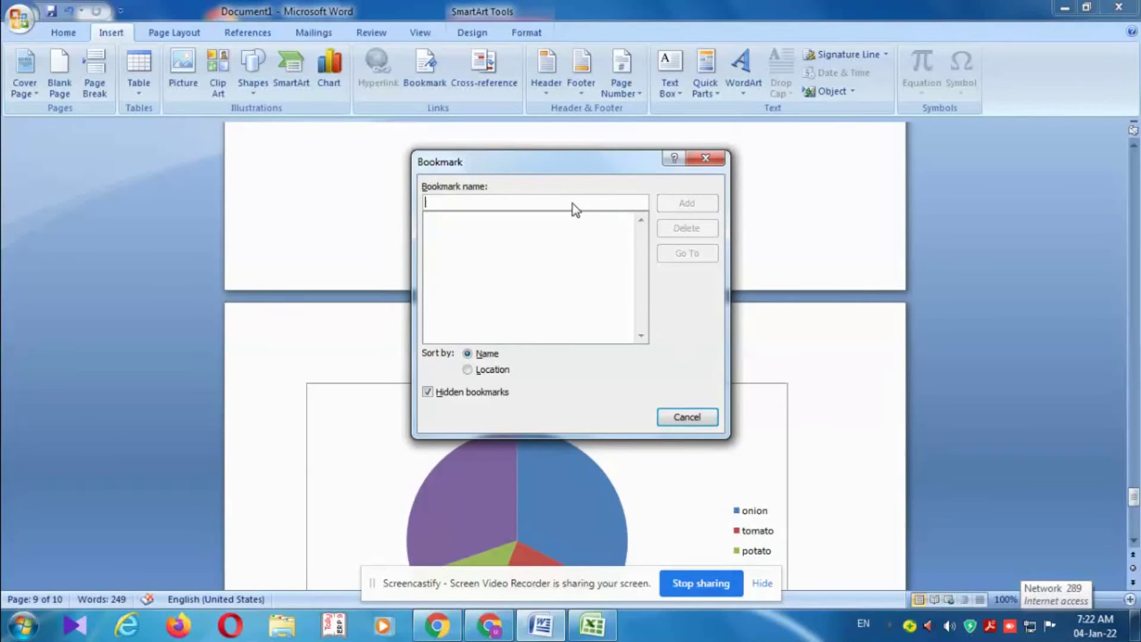
{"action": "type", "text": "j"}
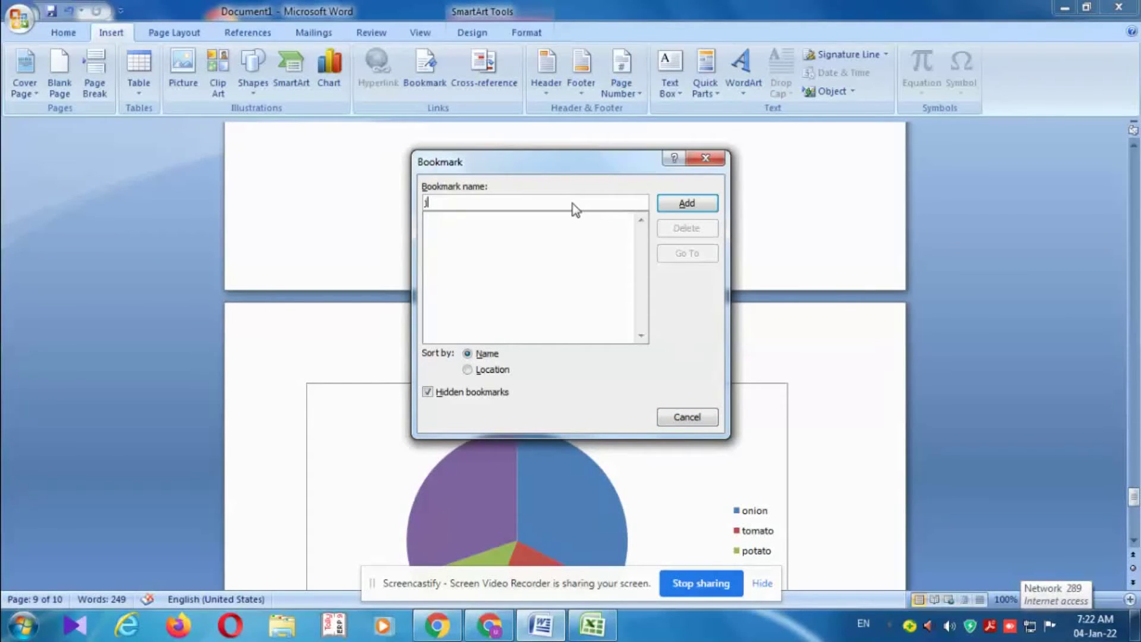
{"action": "type", "text": "un"}
{"action": "type", "text": "e1"}
{"action": "type", "text": "9 "}
{"action": "type", "text": "tis"}
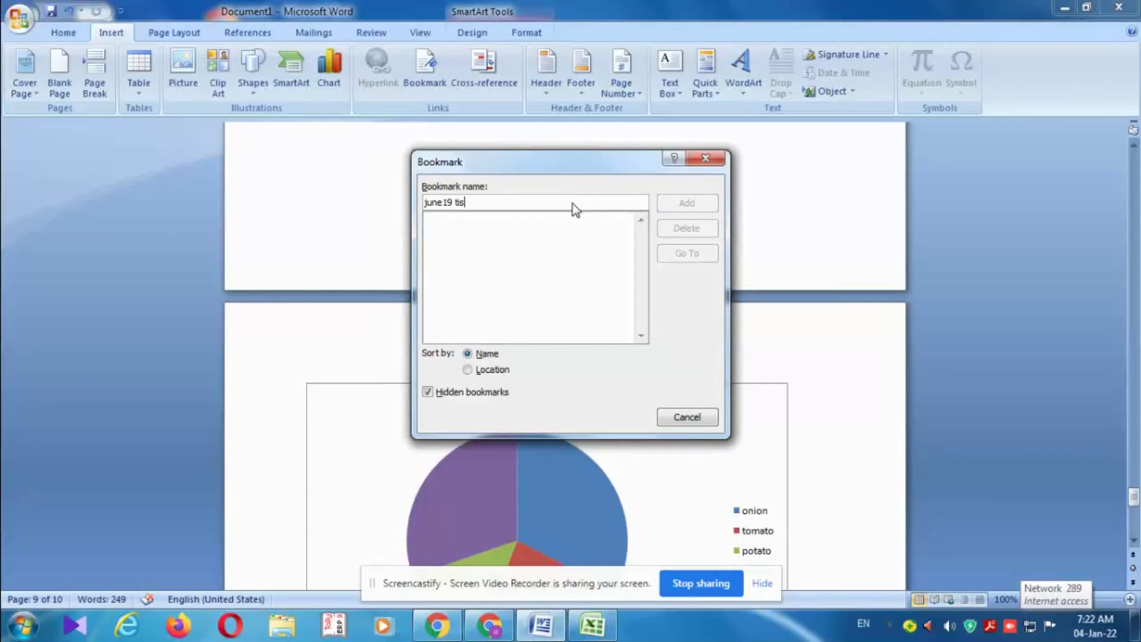
{"action": "key", "text": "BackSpace"}
{"action": "type", "text": "his "}
{"action": "type", "text": "create"}
{"action": "type", "text": "d"}
{"action": "key", "text": "BackSpace"}
{"action": "key", "text": "BackSpace"}
{"action": "key", "text": "BackSpace"}
{"action": "key", "text": "BackSpace"}
{"action": "key", "text": "BackSpace"}
{"action": "key", "text": "BackSpace"}
{"action": "key", "text": "BackSpace"}
{"action": "key", "text": "BackSpace"}
{"action": "key", "text": "BackSpace"}
{"action": "key", "text": "BackSpace"}
{"action": "key", "text": "BackSpace"}
{"action": "key", "text": "BackSpace"}
{"action": "left_click_drag", "start_coordinate": [463, 203], "coordinate": [421, 203]}
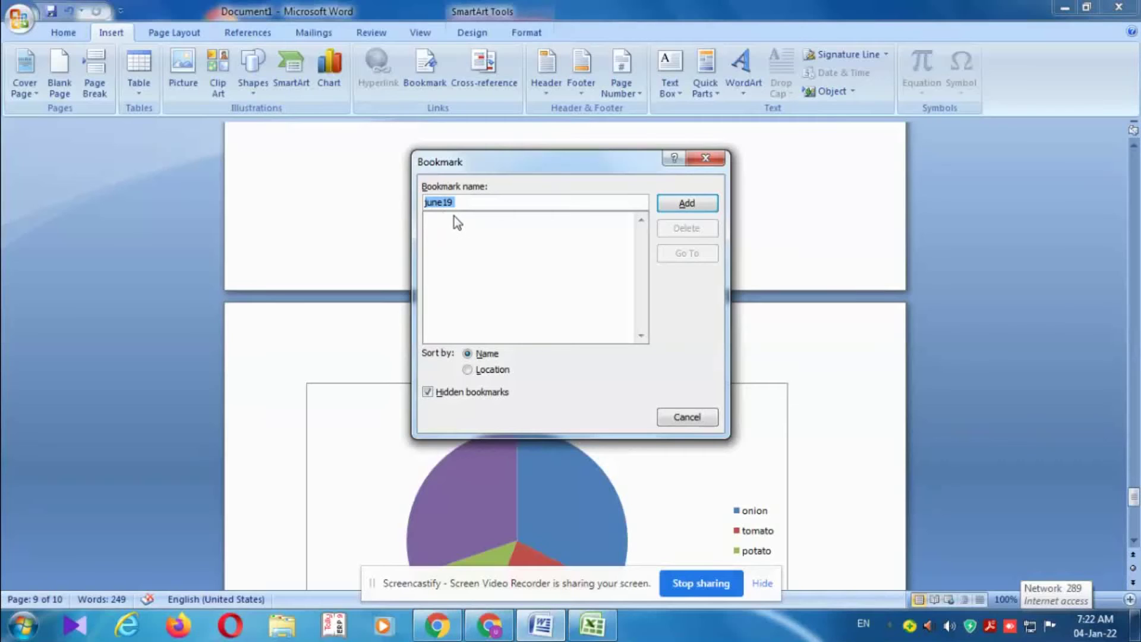
{"action": "left_click", "coordinate": [466, 204]}
{"action": "left_click", "coordinate": [688, 204]}
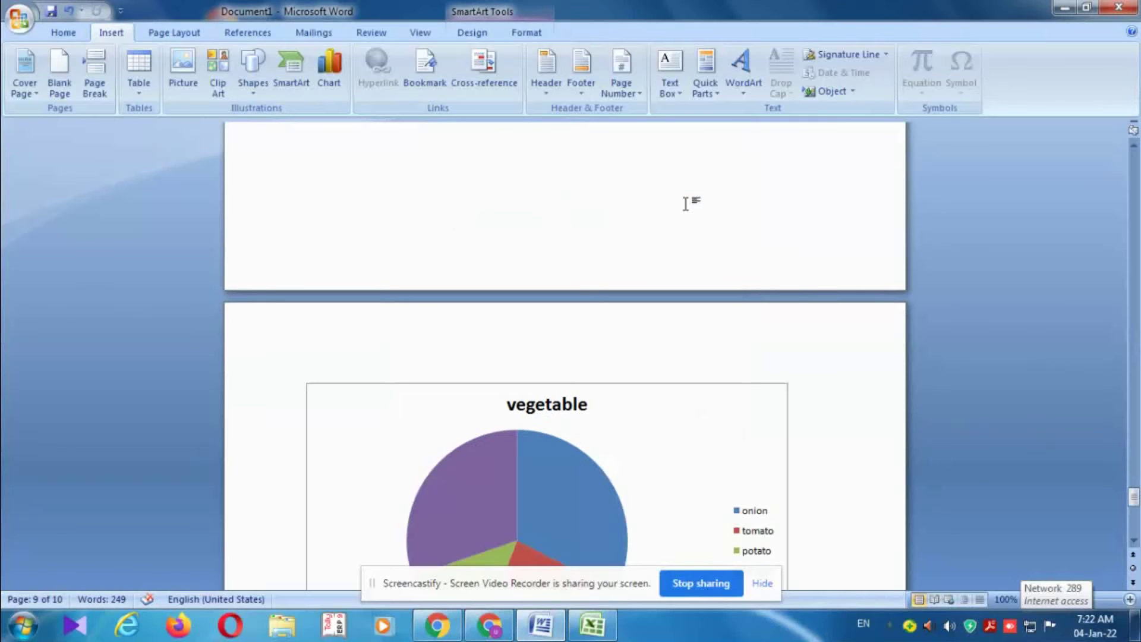
Scroll through the document up to page 3 and back down to review its pages.
{"action": "scroll", "coordinate": [662, 297], "scroll_direction": "down", "scroll_amount": 3}
{"action": "scroll", "coordinate": [666, 310], "scroll_direction": "down", "scroll_amount": 6}
{"action": "scroll", "coordinate": [666, 311], "scroll_direction": "down", "scroll_amount": 3}
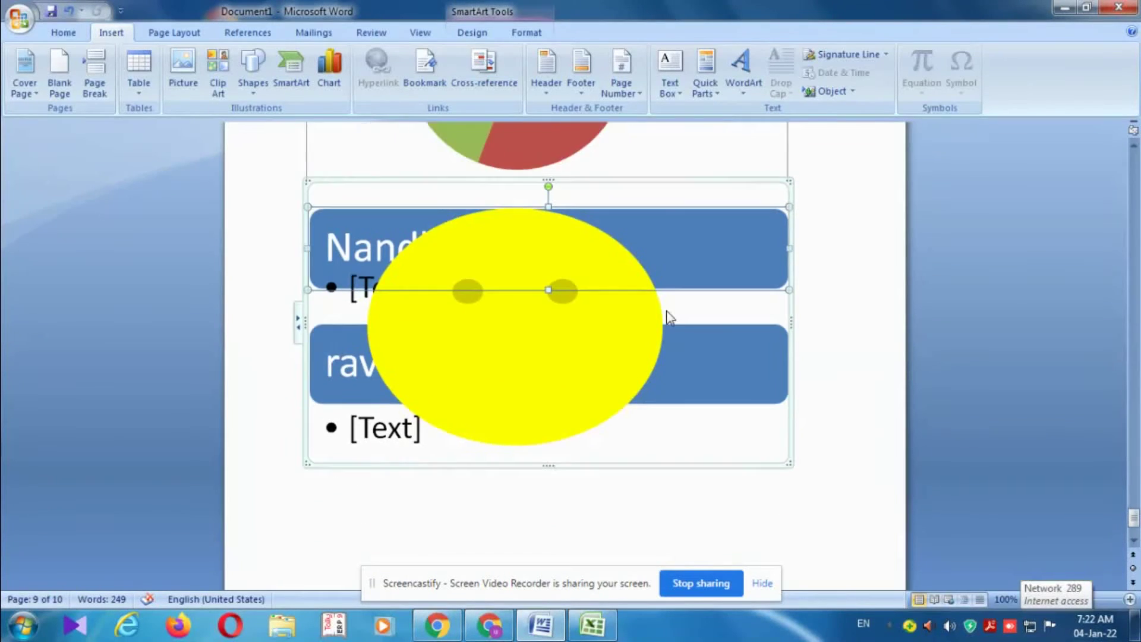
{"action": "scroll", "coordinate": [670, 318], "scroll_direction": "down", "scroll_amount": 3}
{"action": "scroll", "coordinate": [668, 319], "scroll_direction": "up", "scroll_amount": 5}
{"action": "scroll", "coordinate": [668, 319], "scroll_direction": "up", "scroll_amount": 2}
{"action": "scroll", "coordinate": [669, 315], "scroll_direction": "up", "scroll_amount": 8}
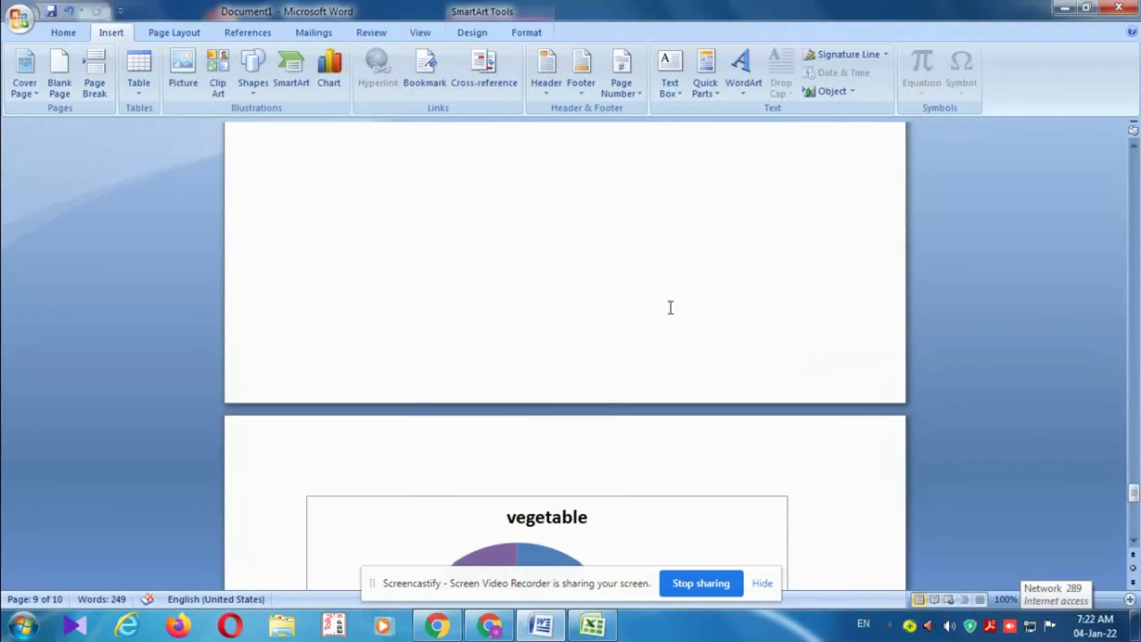
{"action": "scroll", "coordinate": [670, 304], "scroll_direction": "up", "scroll_amount": 5}
{"action": "scroll", "coordinate": [670, 303], "scroll_direction": "up", "scroll_amount": 3}
{"action": "scroll", "coordinate": [670, 300], "scroll_direction": "up", "scroll_amount": 5}
{"action": "scroll", "coordinate": [654, 327], "scroll_direction": "up", "scroll_amount": 3}
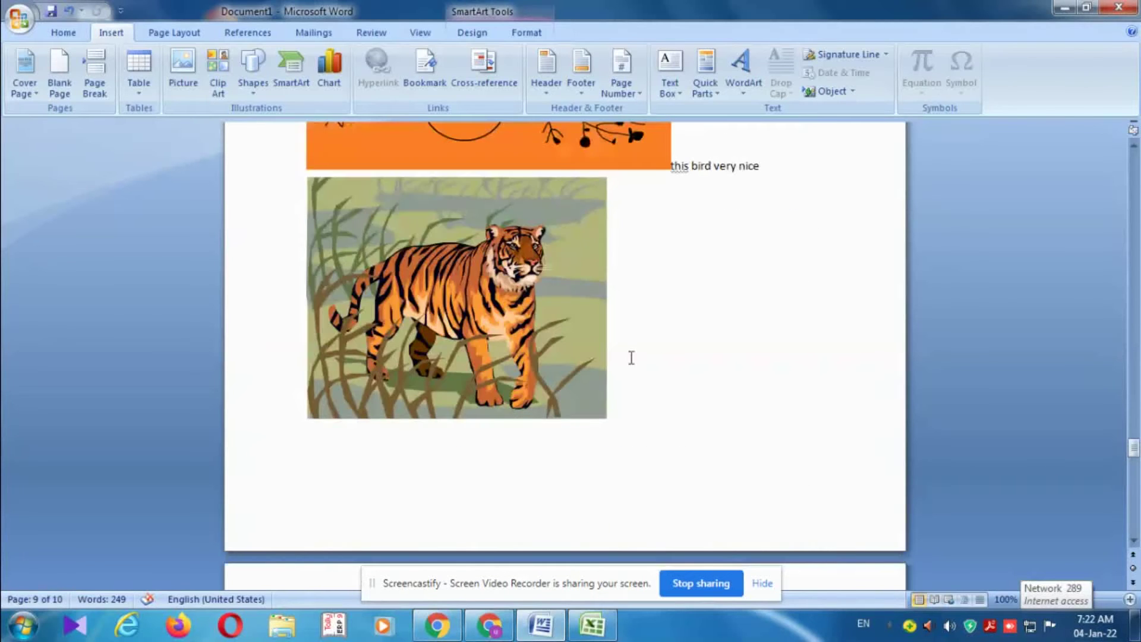
{"action": "scroll", "coordinate": [632, 357], "scroll_direction": "up", "scroll_amount": 4}
{"action": "scroll", "coordinate": [612, 318], "scroll_direction": "up", "scroll_amount": 6}
{"action": "scroll", "coordinate": [611, 315], "scroll_direction": "up", "scroll_amount": 4}
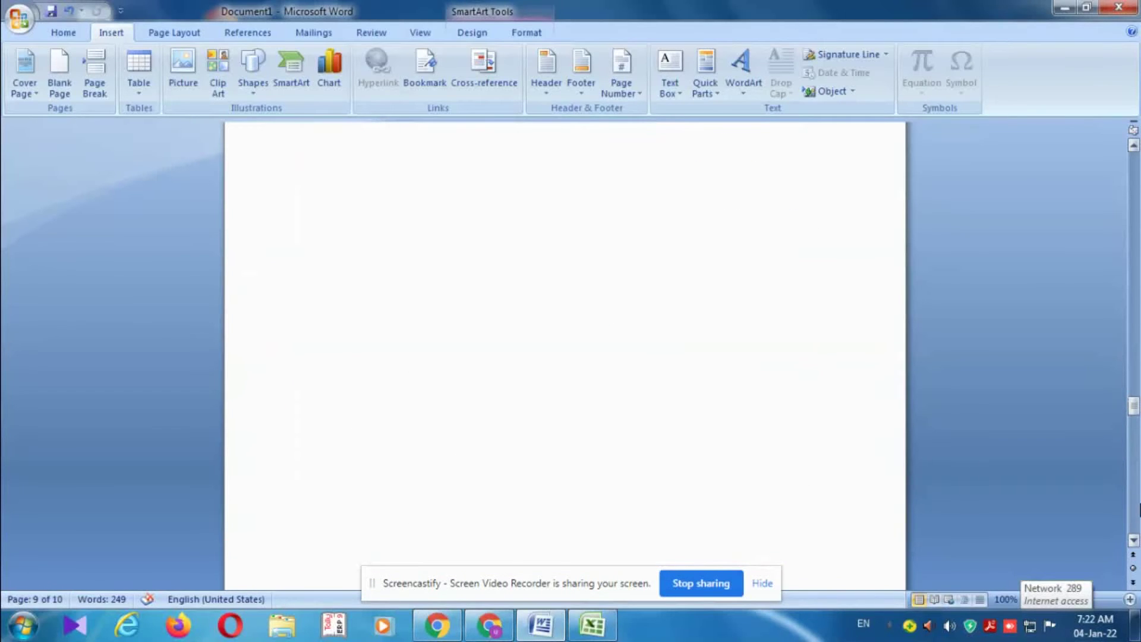
{"action": "left_click_drag", "start_coordinate": [1136, 355], "coordinate": [1136, 156]}
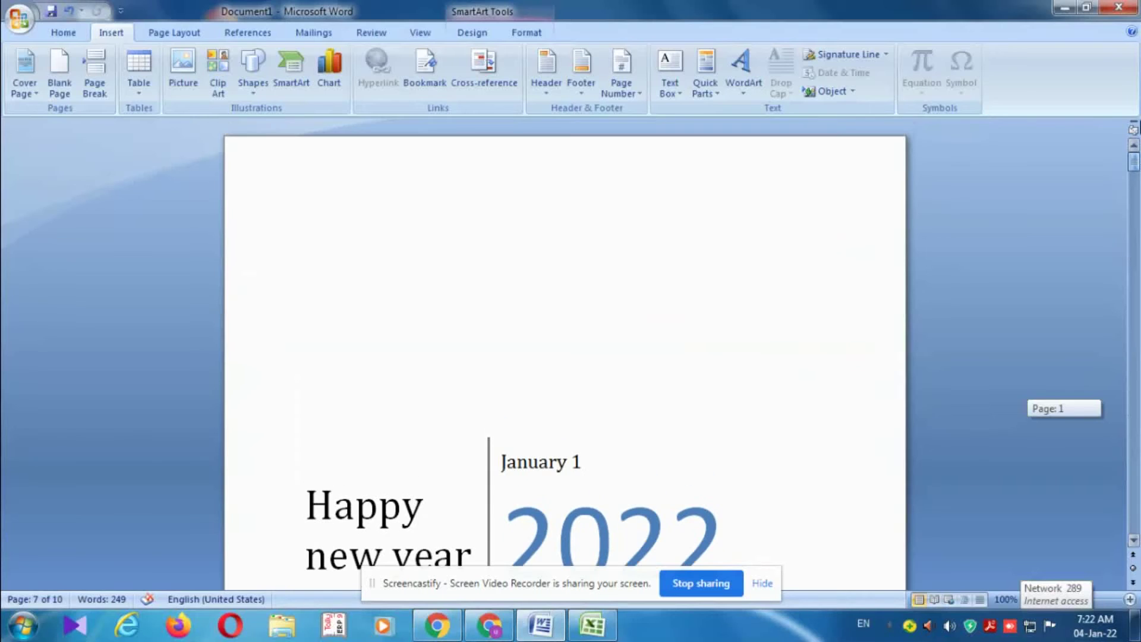
{"action": "scroll", "coordinate": [783, 351], "scroll_direction": "down", "scroll_amount": 5}
{"action": "scroll", "coordinate": [782, 352], "scroll_direction": "down", "scroll_amount": 5}
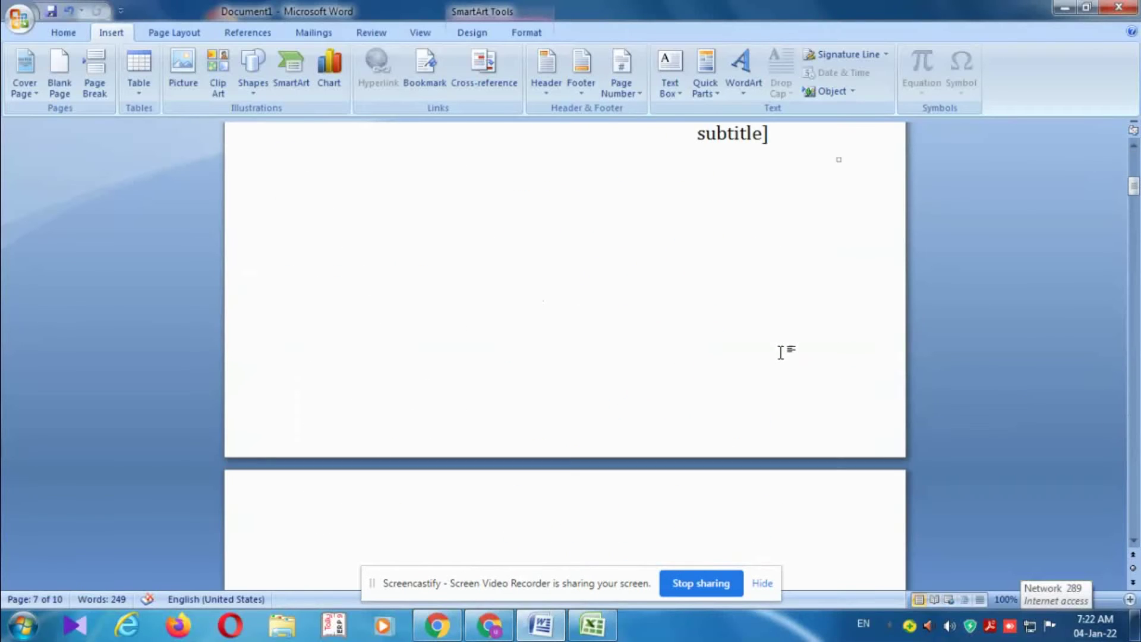
{"action": "scroll", "coordinate": [782, 353], "scroll_direction": "down", "scroll_amount": 4}
{"action": "scroll", "coordinate": [782, 352], "scroll_direction": "down", "scroll_amount": 3}
{"action": "scroll", "coordinate": [783, 352], "scroll_direction": "down", "scroll_amount": 5}
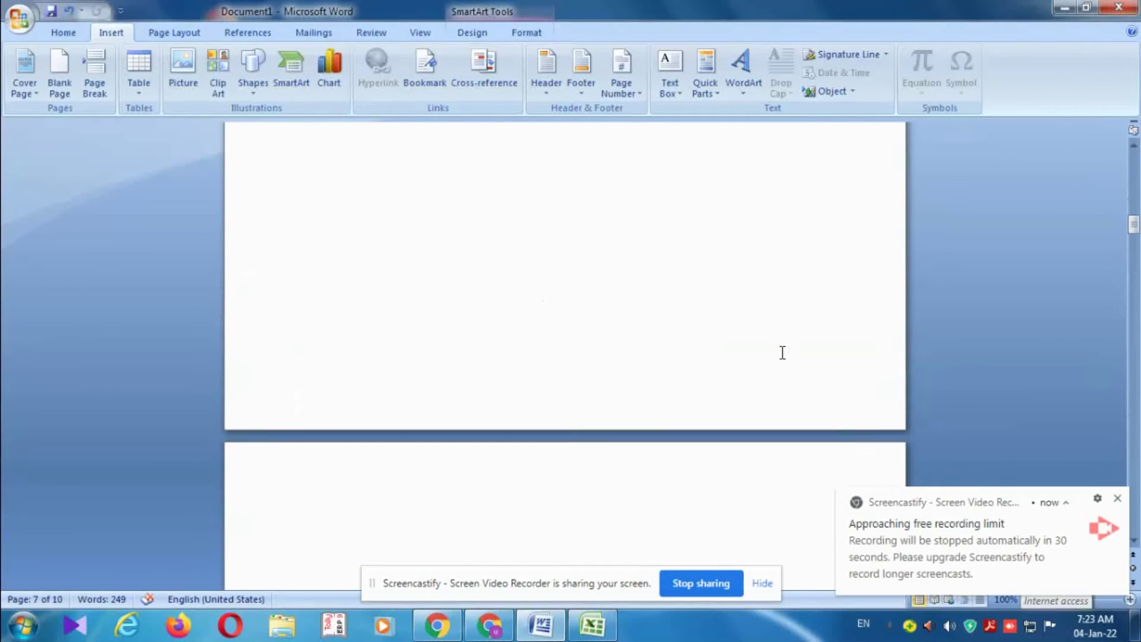
{"action": "scroll", "coordinate": [782, 353], "scroll_direction": "down", "scroll_amount": 5}
{"action": "scroll", "coordinate": [782, 352], "scroll_direction": "down", "scroll_amount": 5}
{"action": "scroll", "coordinate": [782, 352], "scroll_direction": "down", "scroll_amount": 8}
{"action": "scroll", "coordinate": [783, 352], "scroll_direction": "down", "scroll_amount": 3}
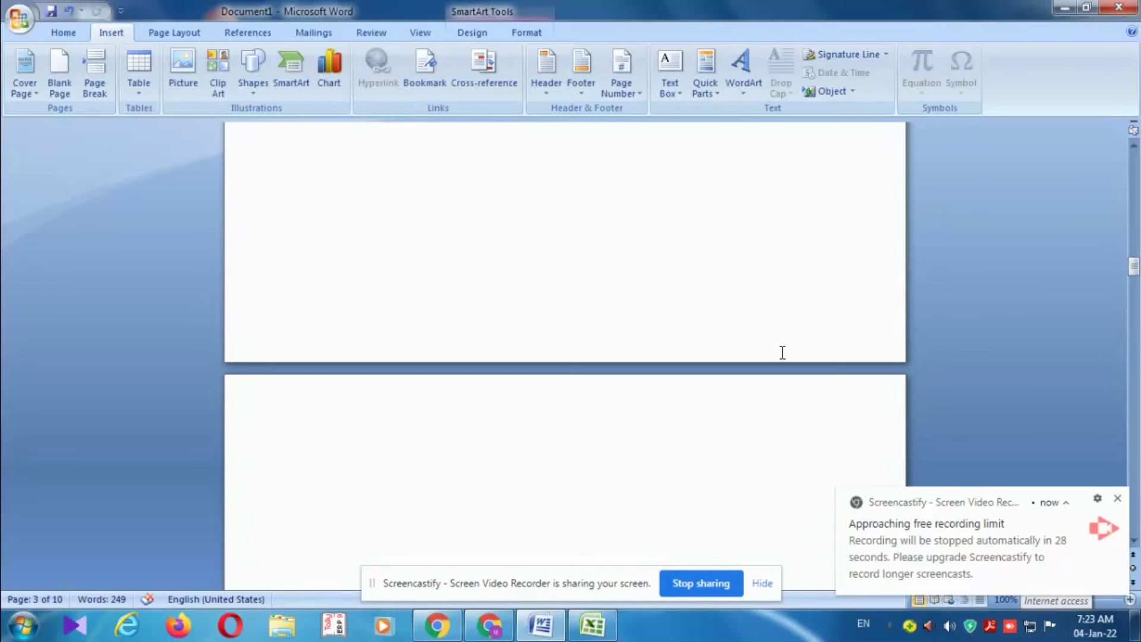
{"action": "scroll", "coordinate": [782, 353], "scroll_direction": "down", "scroll_amount": 3}
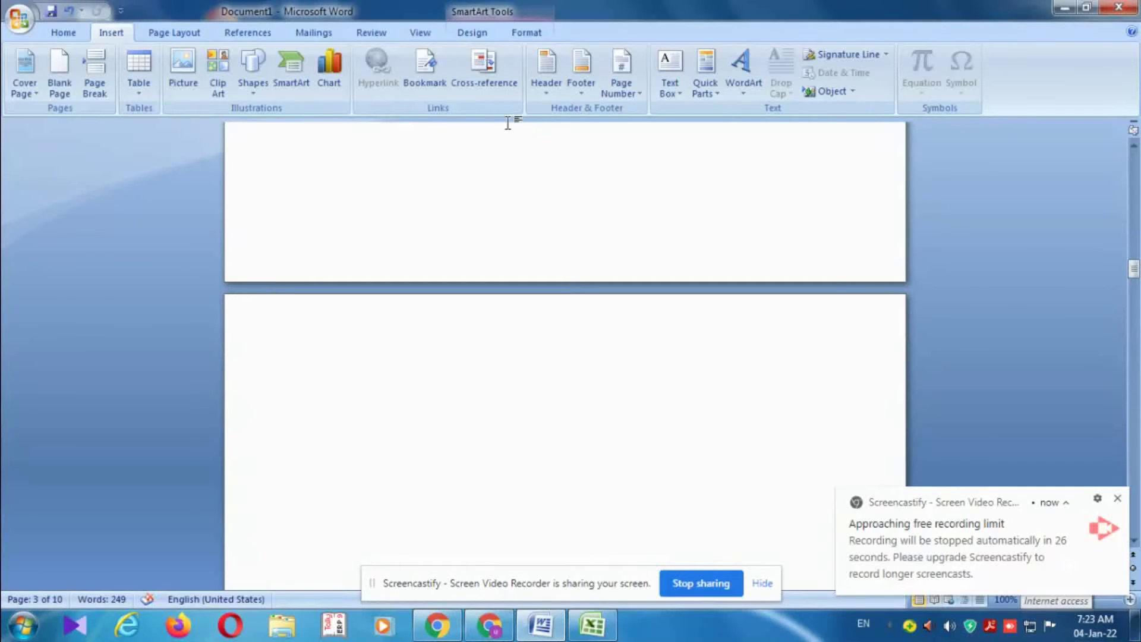
Set up a Heading cross-reference to Page number with above/below, then cancel it.
{"action": "left_click", "coordinate": [500, 85]}
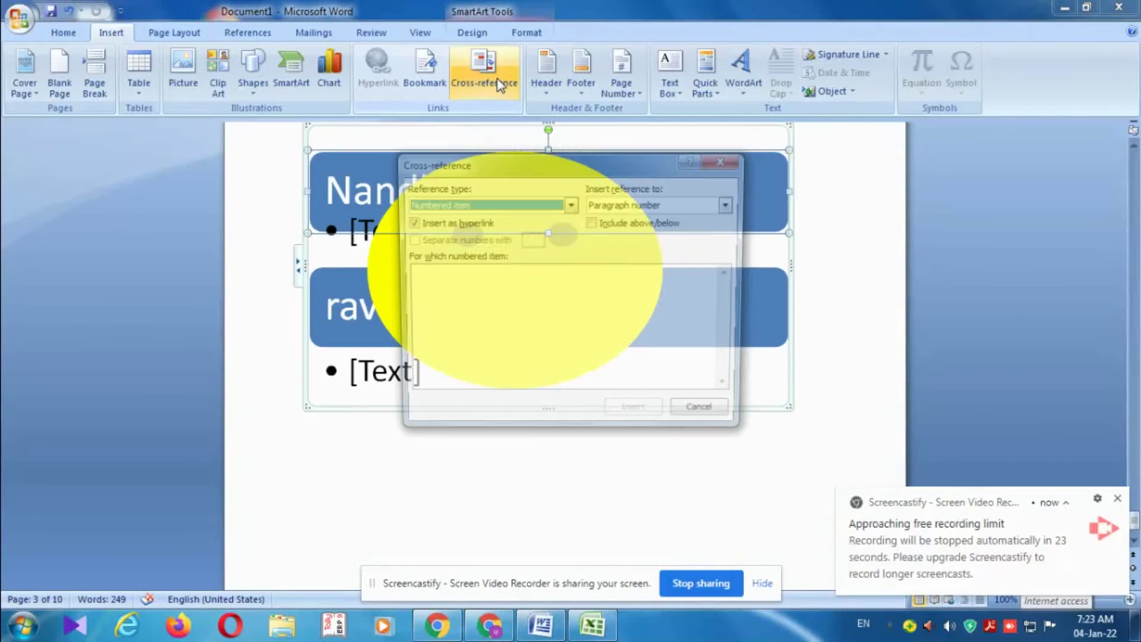
{"action": "left_click", "coordinate": [491, 203]}
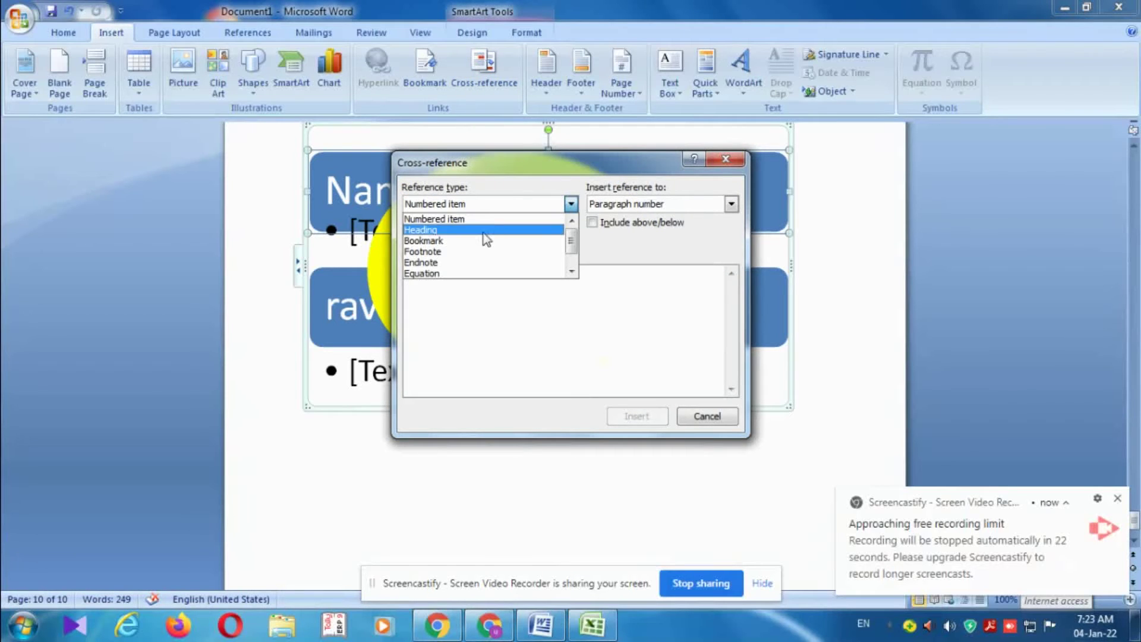
{"action": "left_click", "coordinate": [468, 235]}
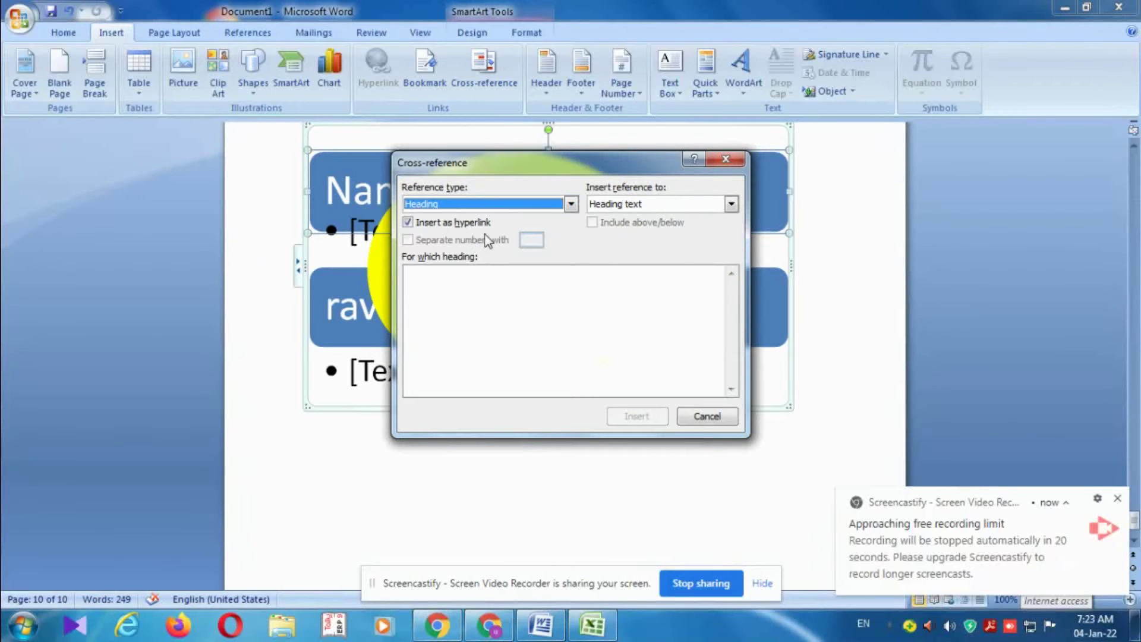
{"action": "left_click", "coordinate": [667, 210]}
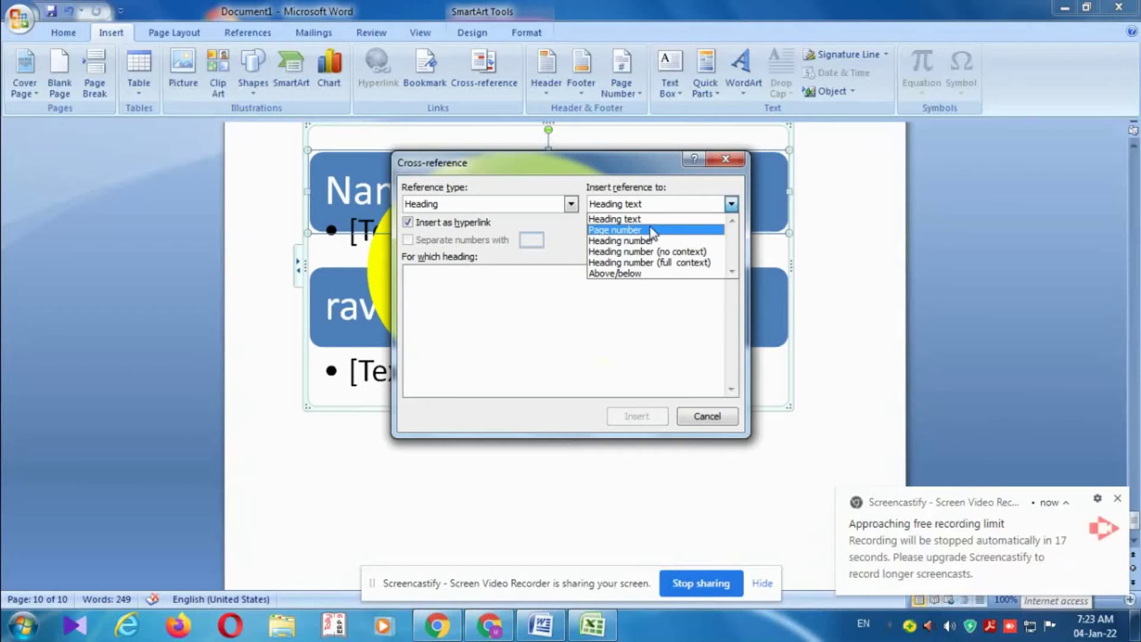
{"action": "left_click", "coordinate": [651, 229]}
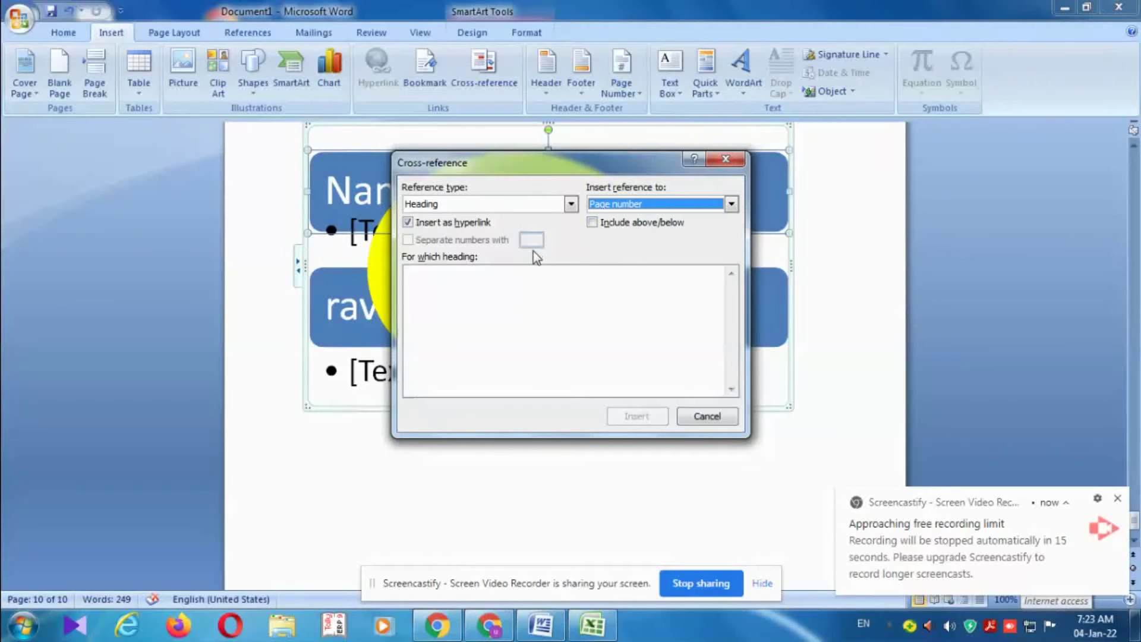
{"action": "left_click", "coordinate": [511, 273]}
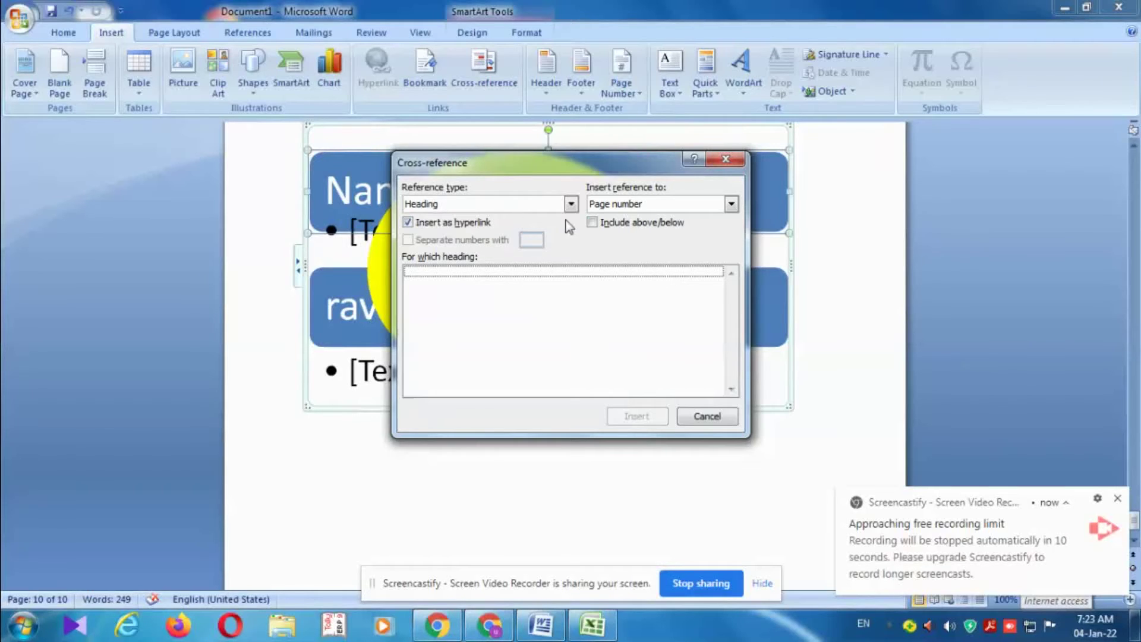
{"action": "left_click", "coordinate": [592, 223]}
{"action": "left_click", "coordinate": [455, 273]}
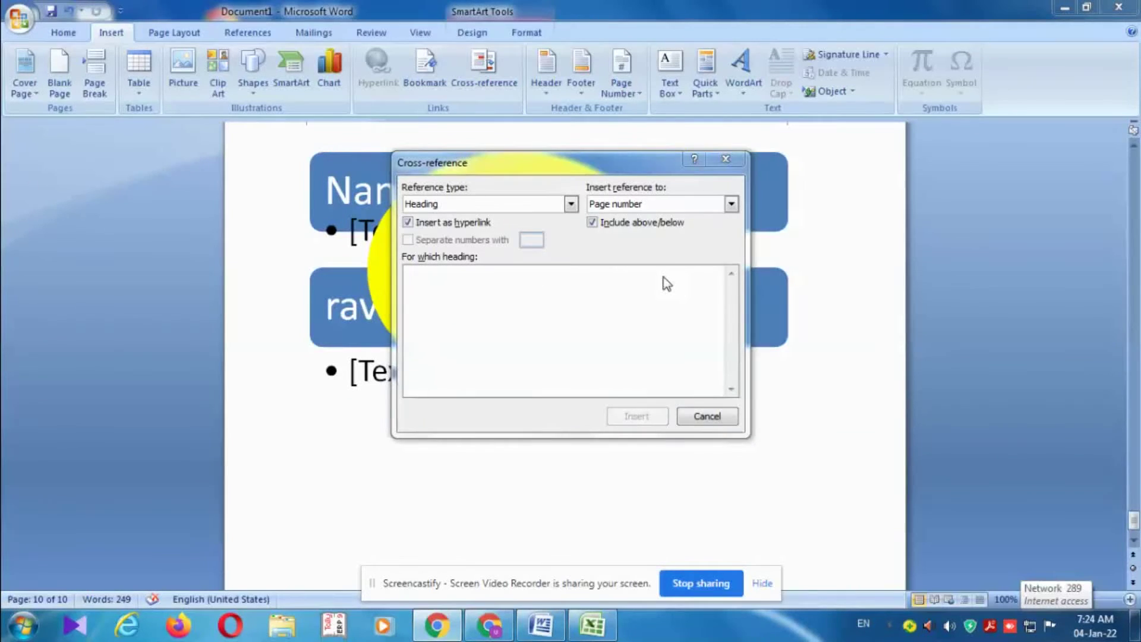
{"action": "left_click", "coordinate": [727, 159]}
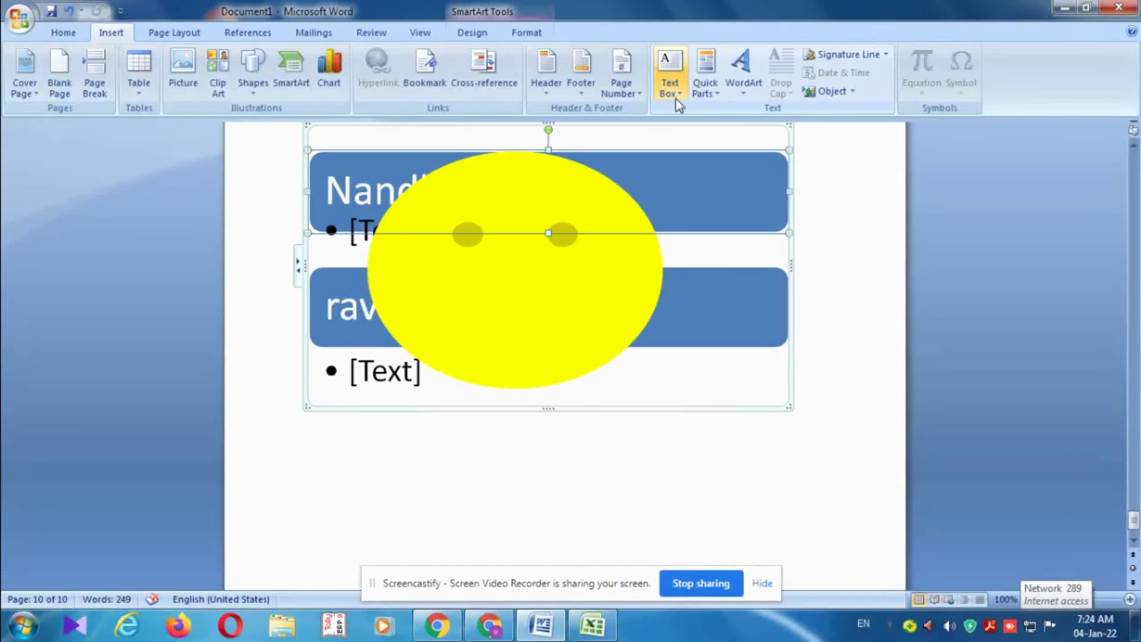
Draw a text box near the bottom right of page 10 and shrink it.
{"action": "scroll", "coordinate": [680, 244], "scroll_direction": "down", "scroll_amount": 1}
{"action": "scroll", "coordinate": [678, 238], "scroll_direction": "down", "scroll_amount": 1}
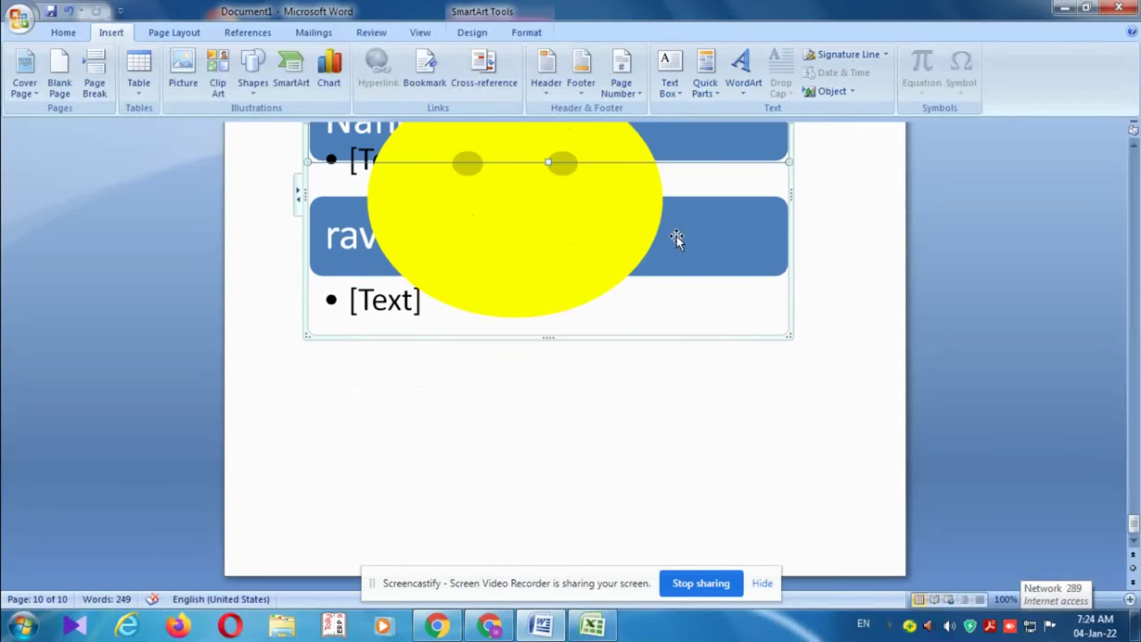
{"action": "left_click", "coordinate": [670, 70]}
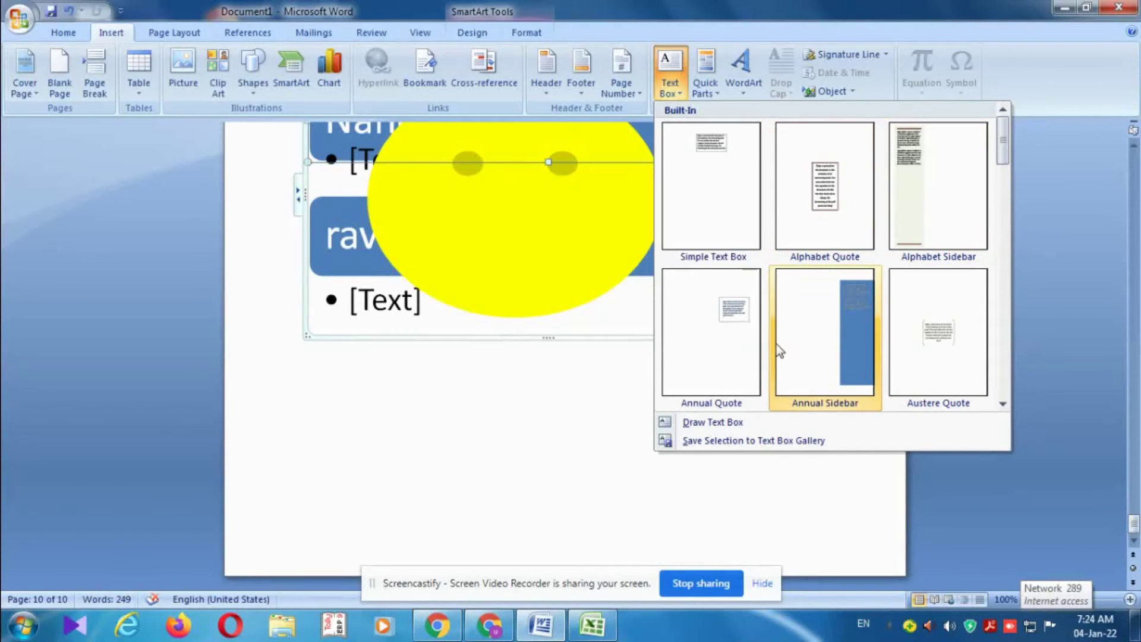
{"action": "left_click", "coordinate": [733, 422]}
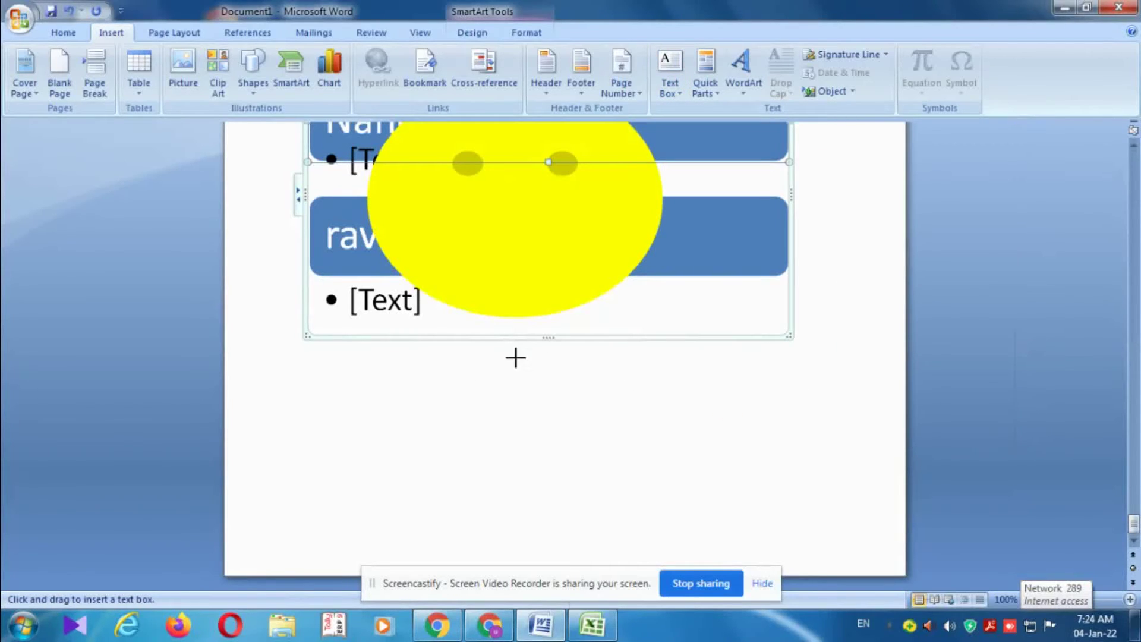
{"action": "left_click_drag", "start_coordinate": [481, 385], "coordinate": [844, 530]}
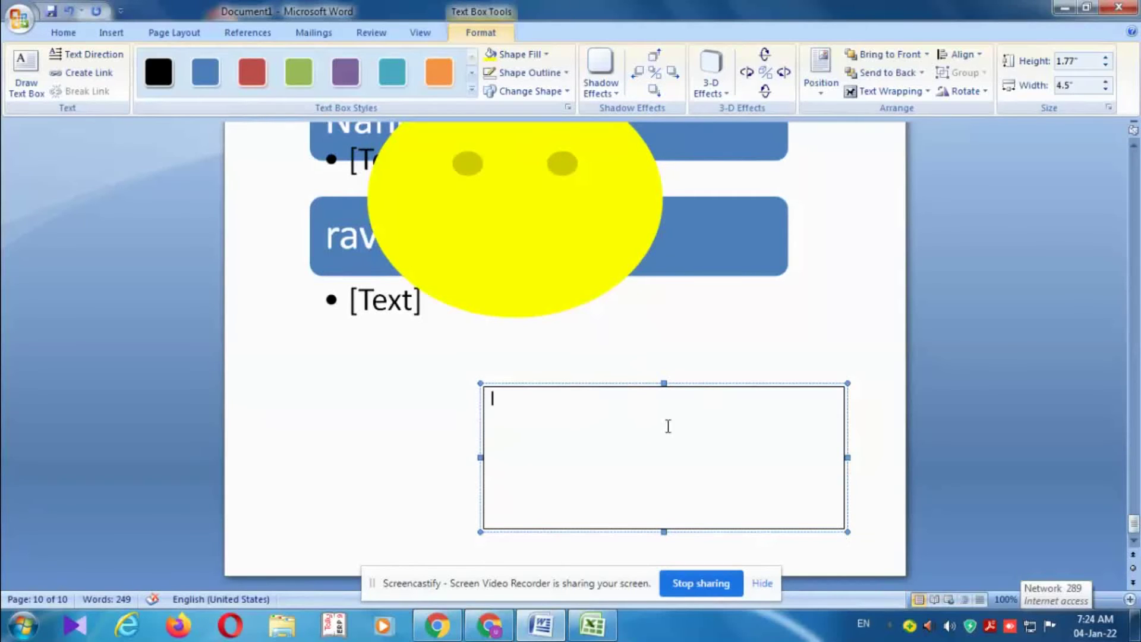
{"action": "left_click_drag", "start_coordinate": [478, 381], "coordinate": [559, 434]}
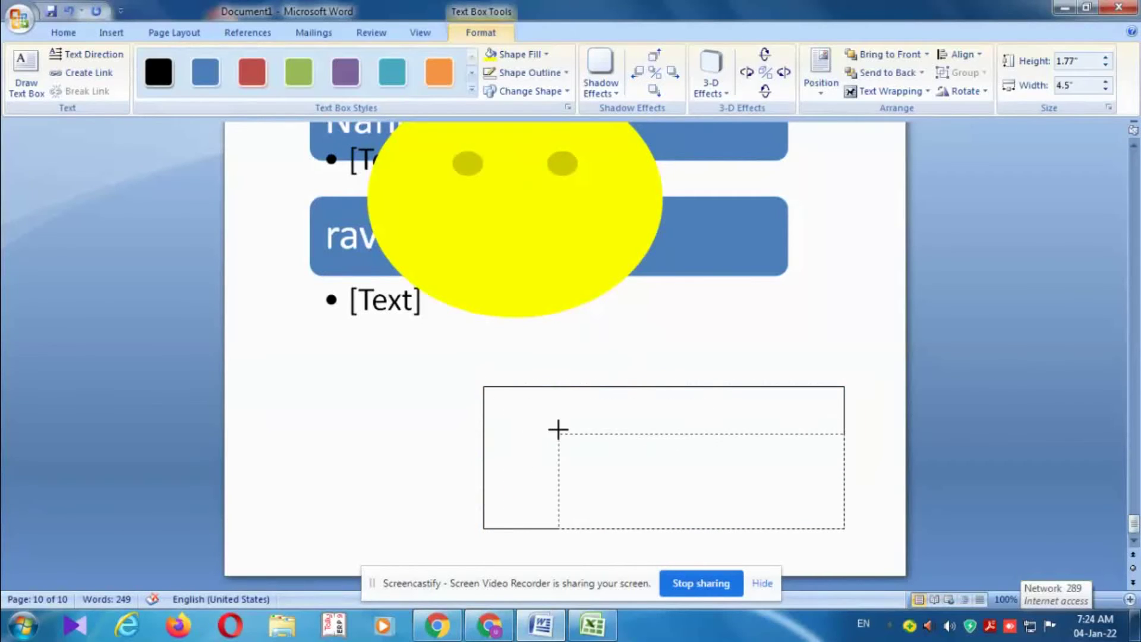
Type 'Done by' in the text box, enlarge it, and add the author's name below.
{"action": "left_click", "coordinate": [614, 453]}
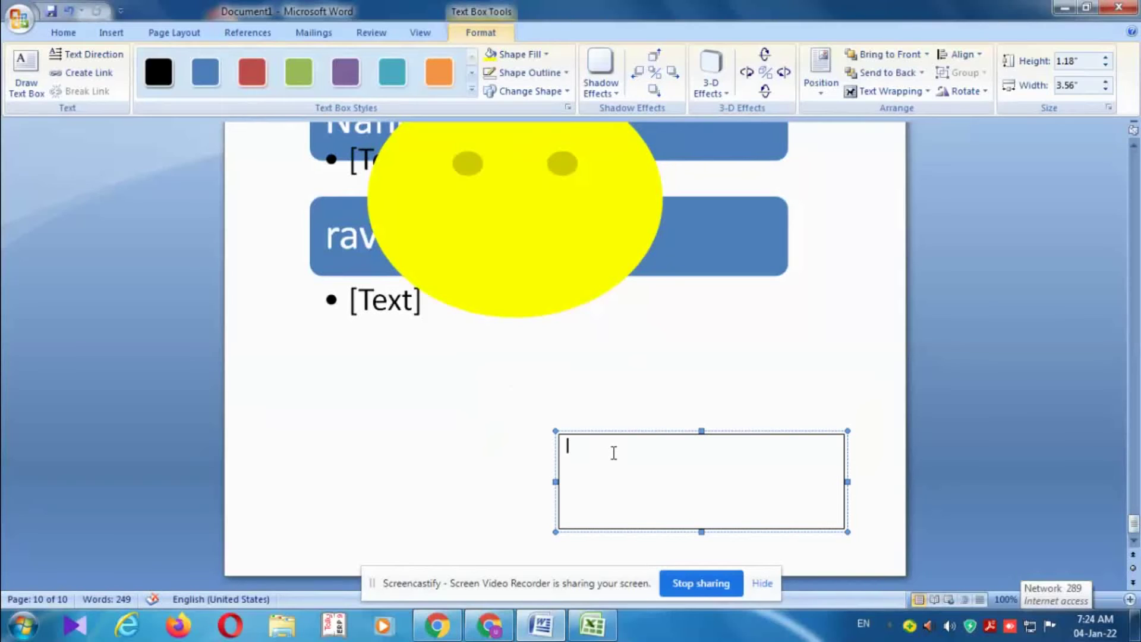
{"action": "type", "text": "d"}
{"action": "type", "text": "on by"}
{"action": "key", "text": "Left"}
{"action": "key", "text": "Left"}
{"action": "type", "text": "e"}
{"action": "left_click", "coordinate": [556, 453]}
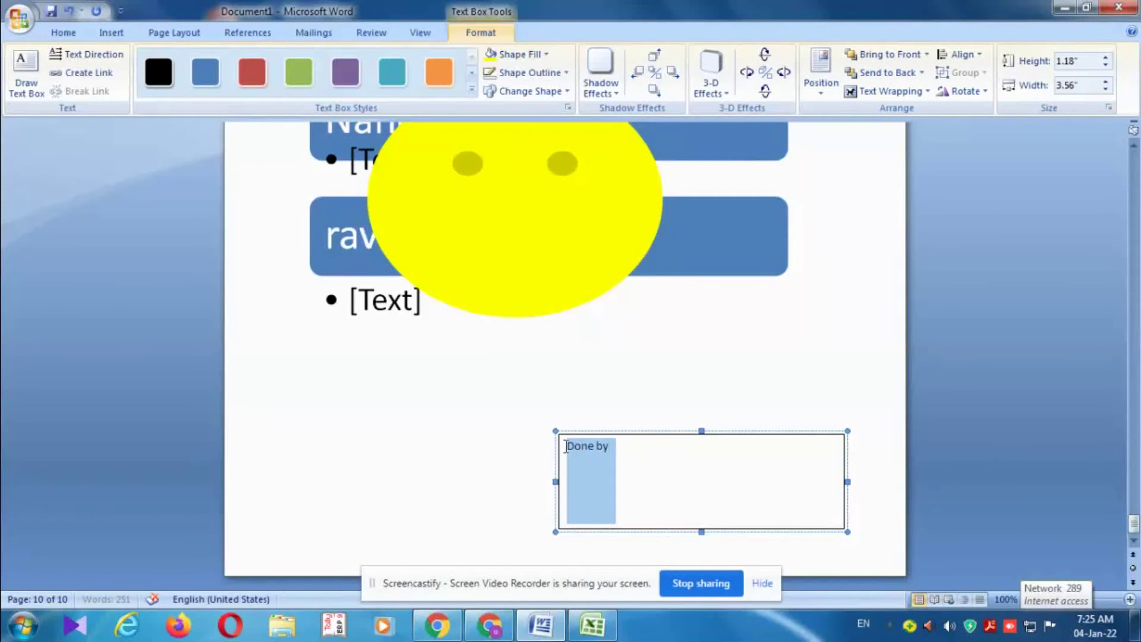
{"action": "left_click", "coordinate": [666, 402]}
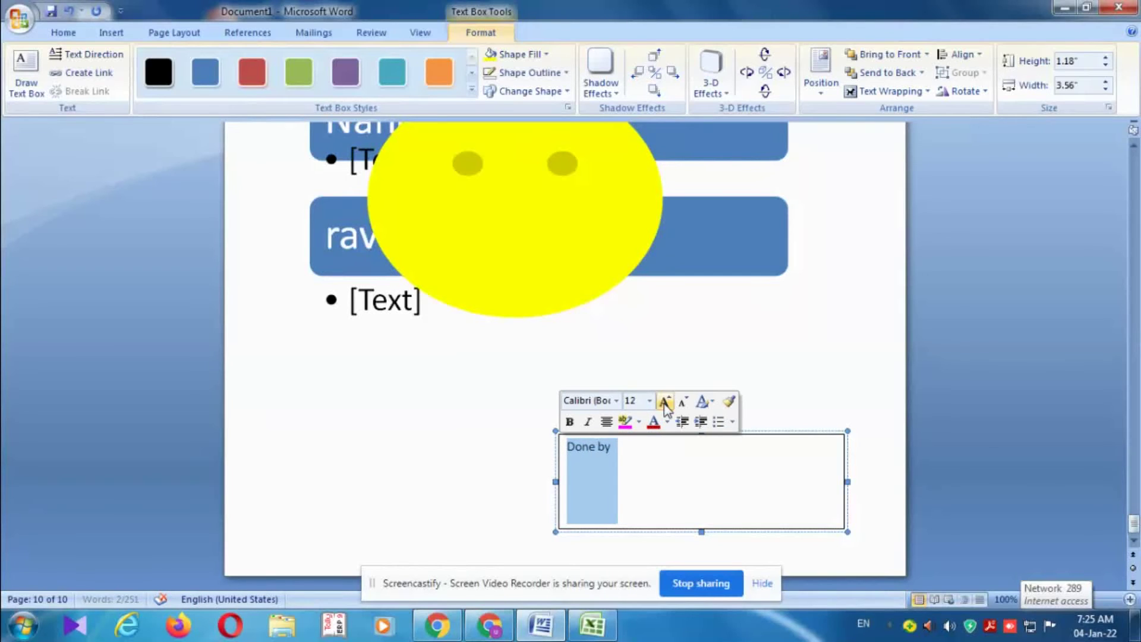
{"action": "left_click", "coordinate": [666, 402]}
{"action": "left_click", "coordinate": [665, 402]}
{"action": "left_click", "coordinate": [665, 402]}
{"action": "left_click", "coordinate": [665, 402]}
{"action": "left_click", "coordinate": [665, 402]}
{"action": "left_click", "coordinate": [665, 402]}
{"action": "left_click", "coordinate": [665, 402]}
{"action": "left_click", "coordinate": [738, 463]}
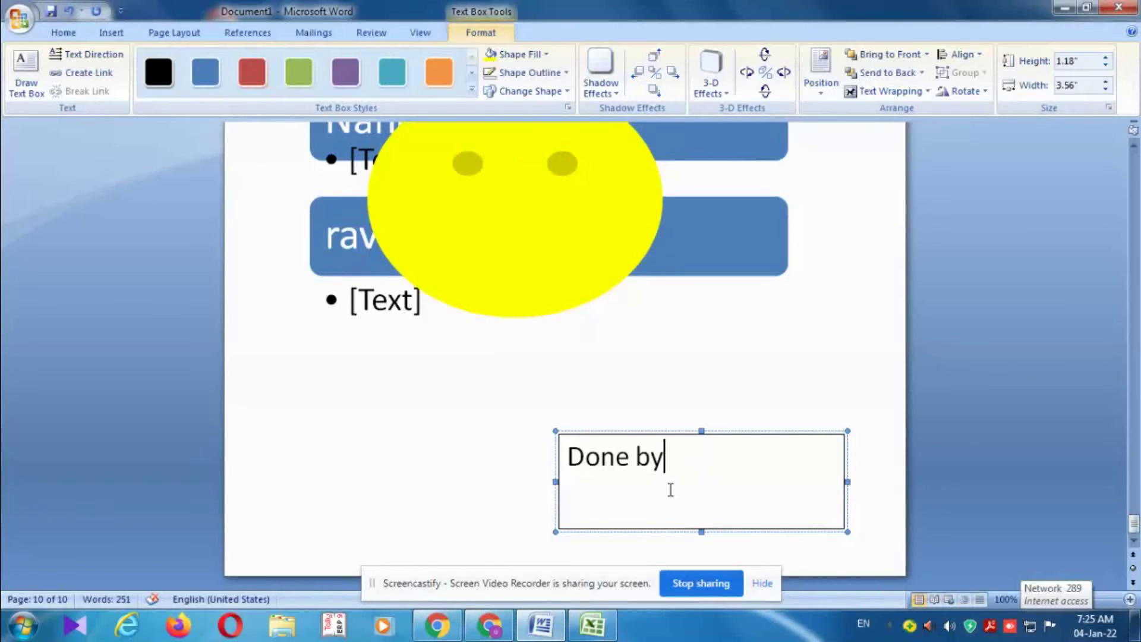
{"action": "key", "text": "Return"}
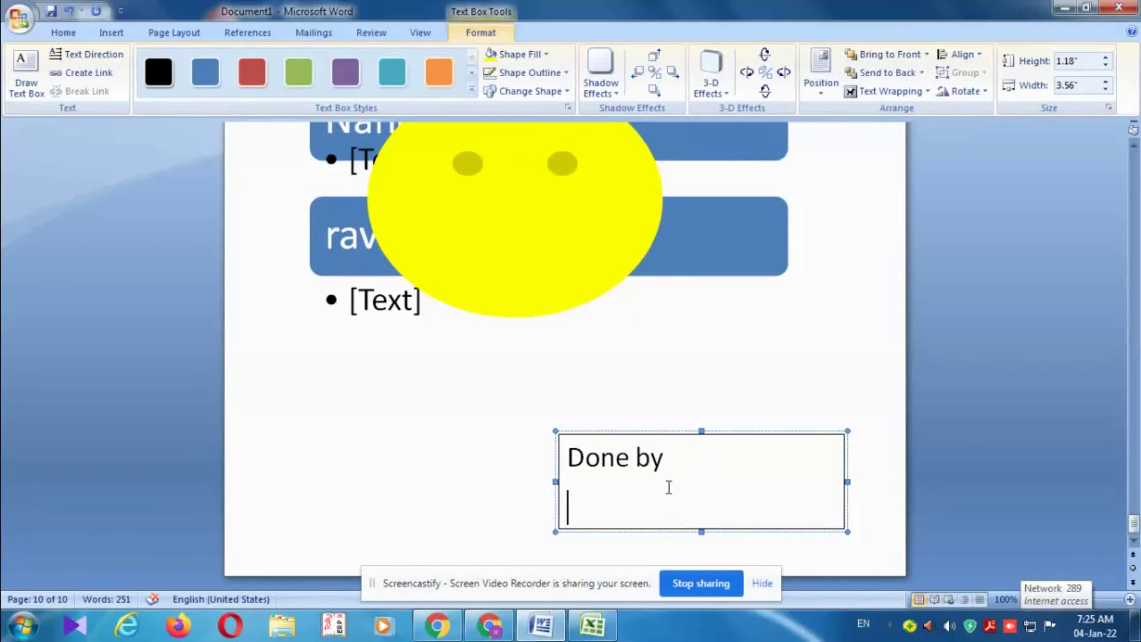
{"action": "type", "text": "u.n"}
{"action": "type", "text": "andh"}
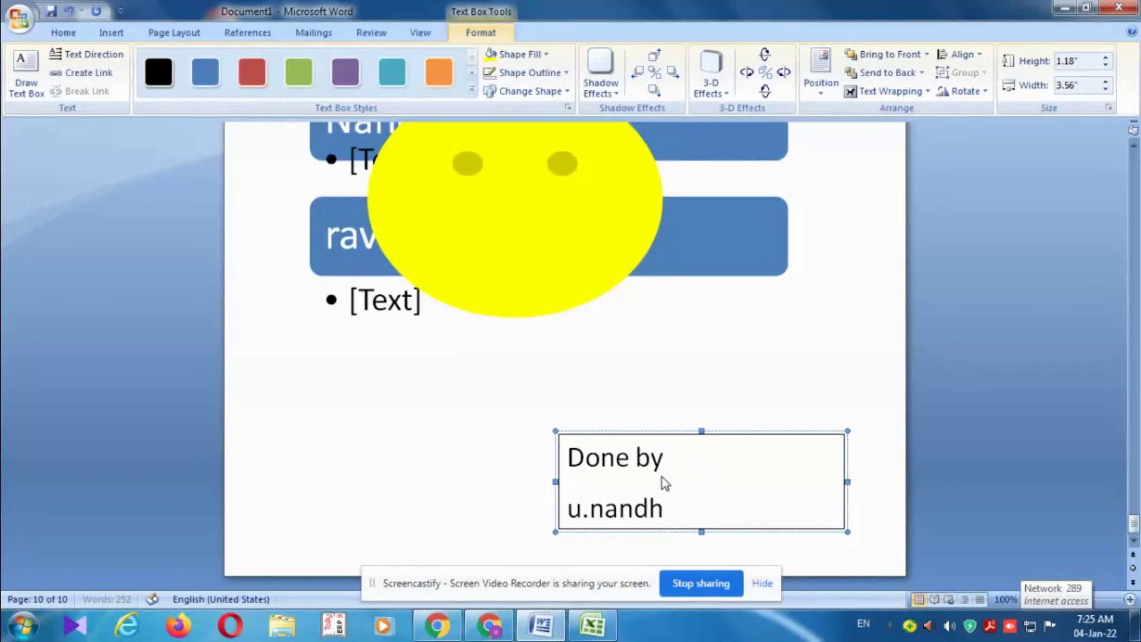
{"action": "type", "text": "akum"}
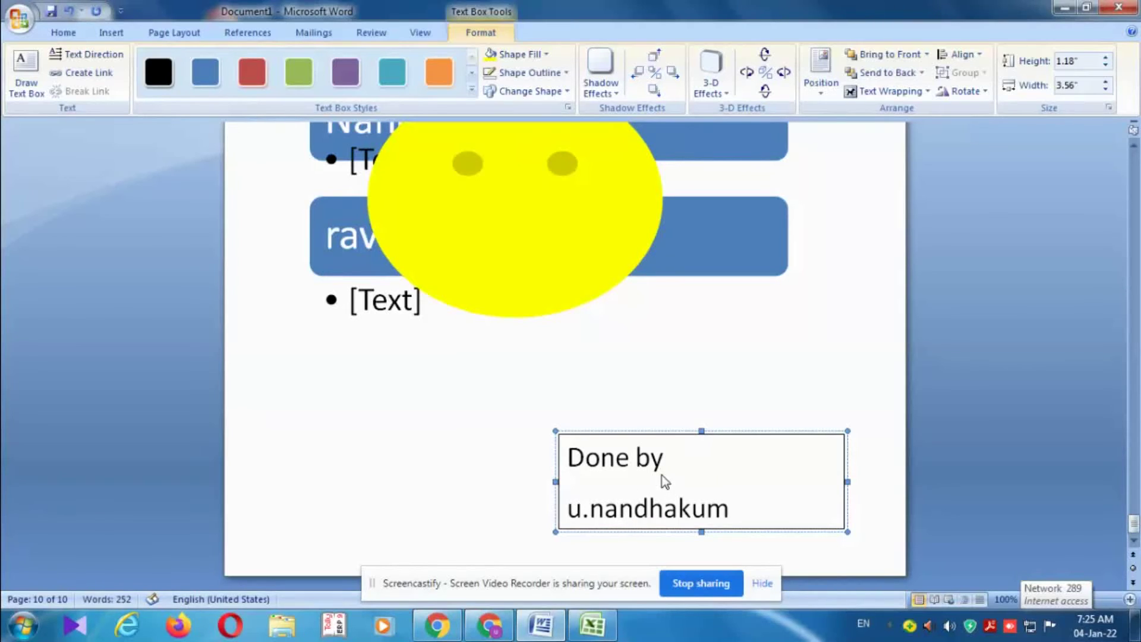
{"action": "type", "text": "ar"}
Add the Alphabet header with the title 'Happy new year' above a red line.
{"action": "left_click", "coordinate": [726, 387]}
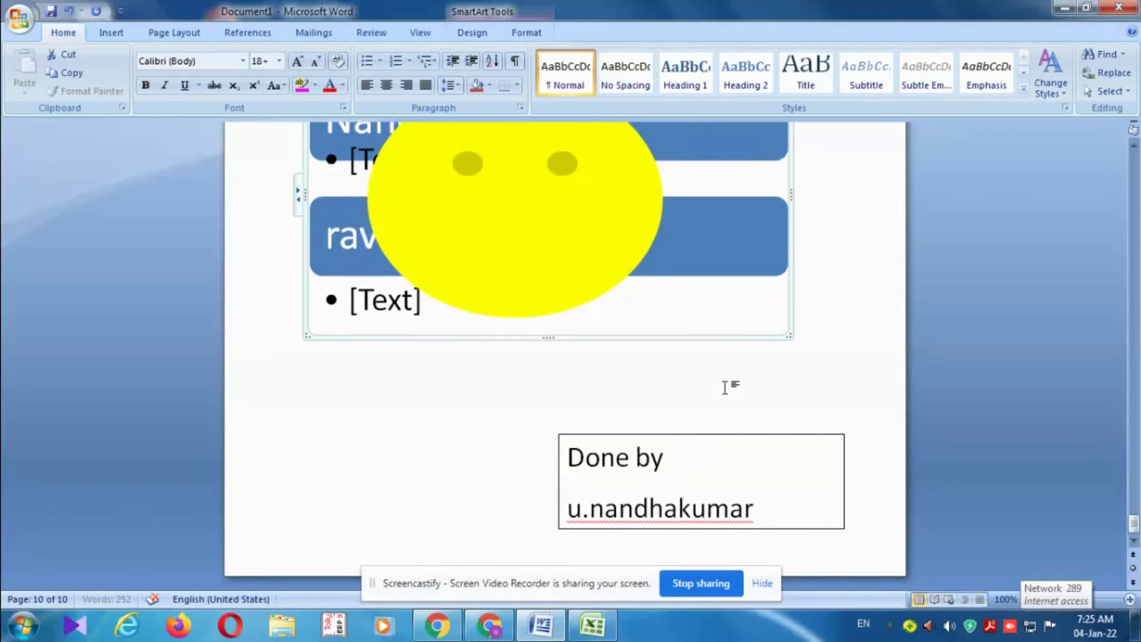
{"action": "scroll", "coordinate": [733, 384], "scroll_direction": "up", "scroll_amount": 3}
{"action": "scroll", "coordinate": [733, 385], "scroll_direction": "up", "scroll_amount": 1}
{"action": "left_click", "coordinate": [111, 33]}
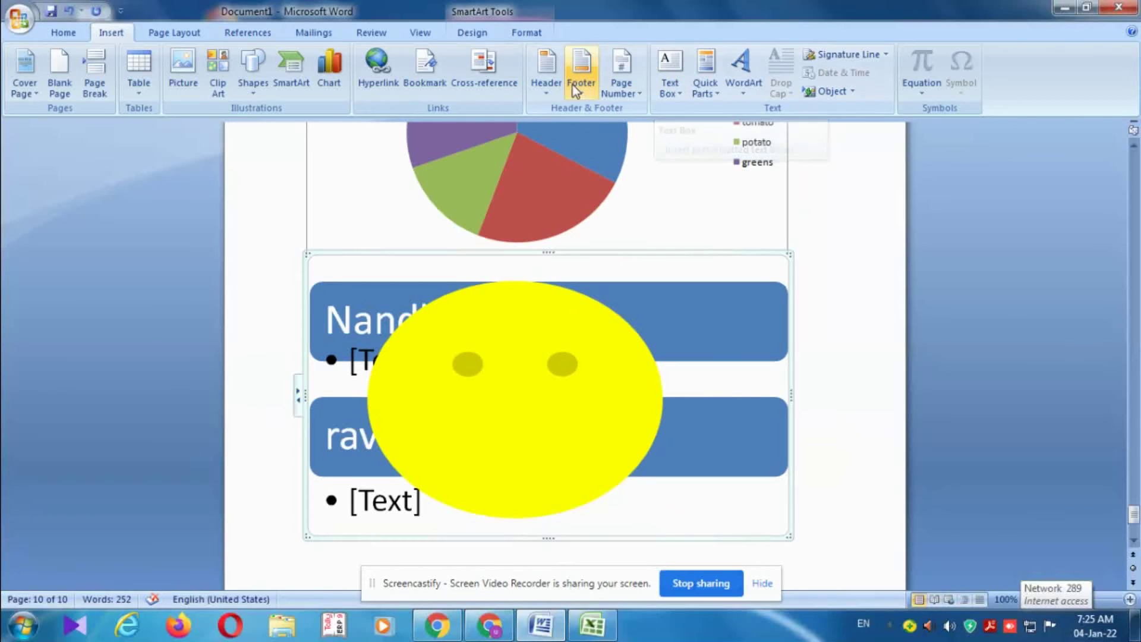
{"action": "scroll", "coordinate": [541, 81], "scroll_direction": "up", "scroll_amount": 1}
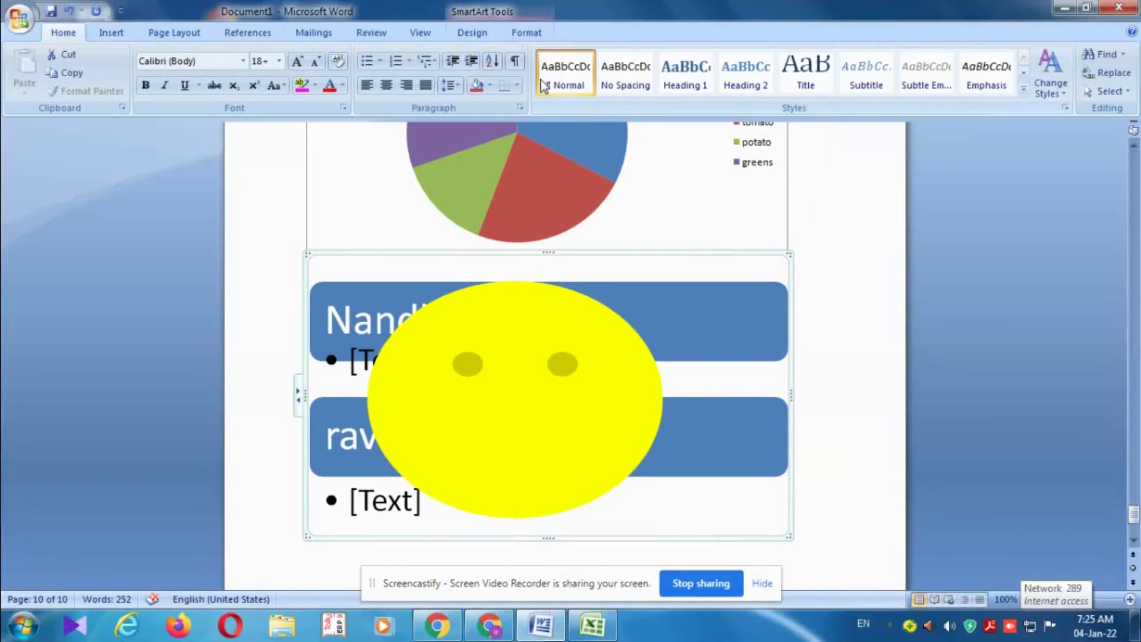
{"action": "left_click", "coordinate": [106, 35]}
{"action": "scroll", "coordinate": [429, 202], "scroll_direction": "up", "scroll_amount": 10}
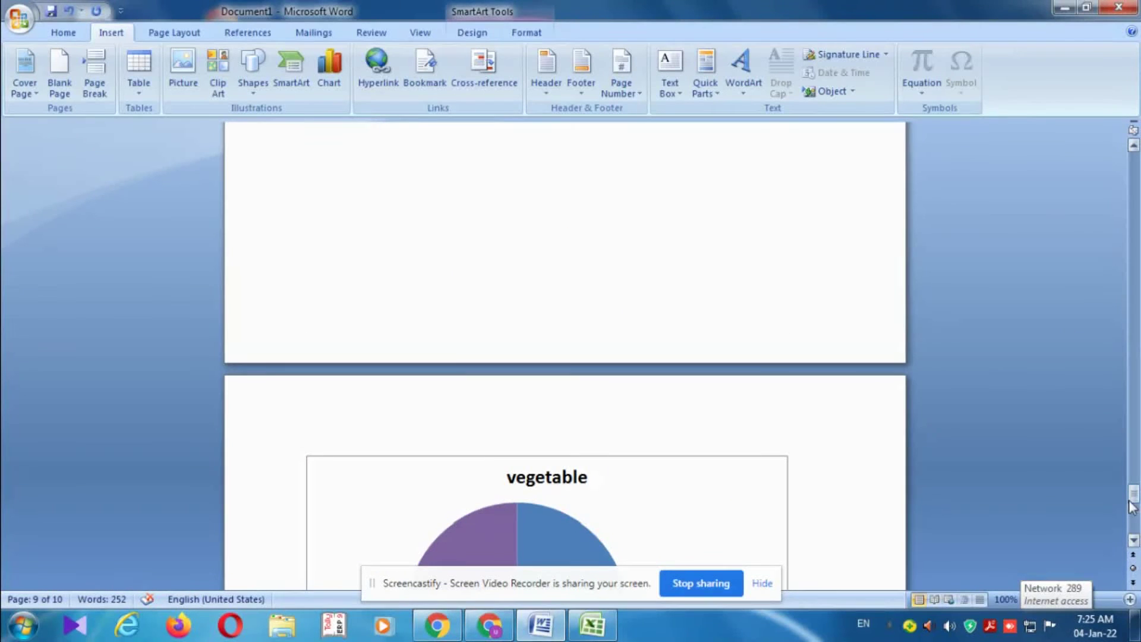
{"action": "left_click_drag", "start_coordinate": [1135, 506], "coordinate": [1135, 504]}
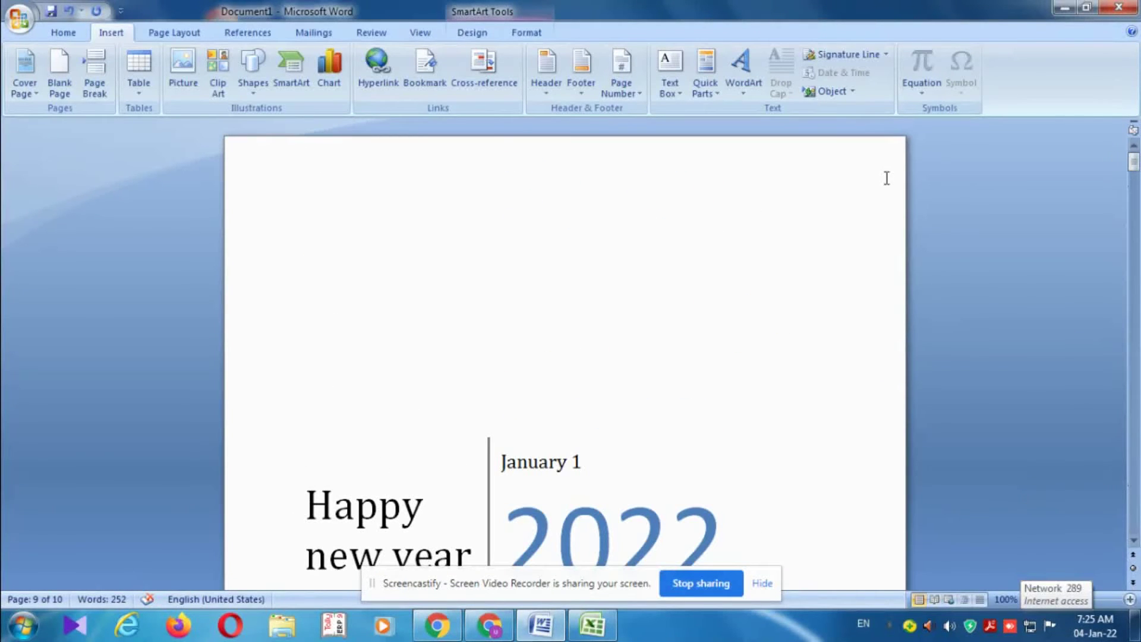
{"action": "left_click", "coordinate": [545, 72]}
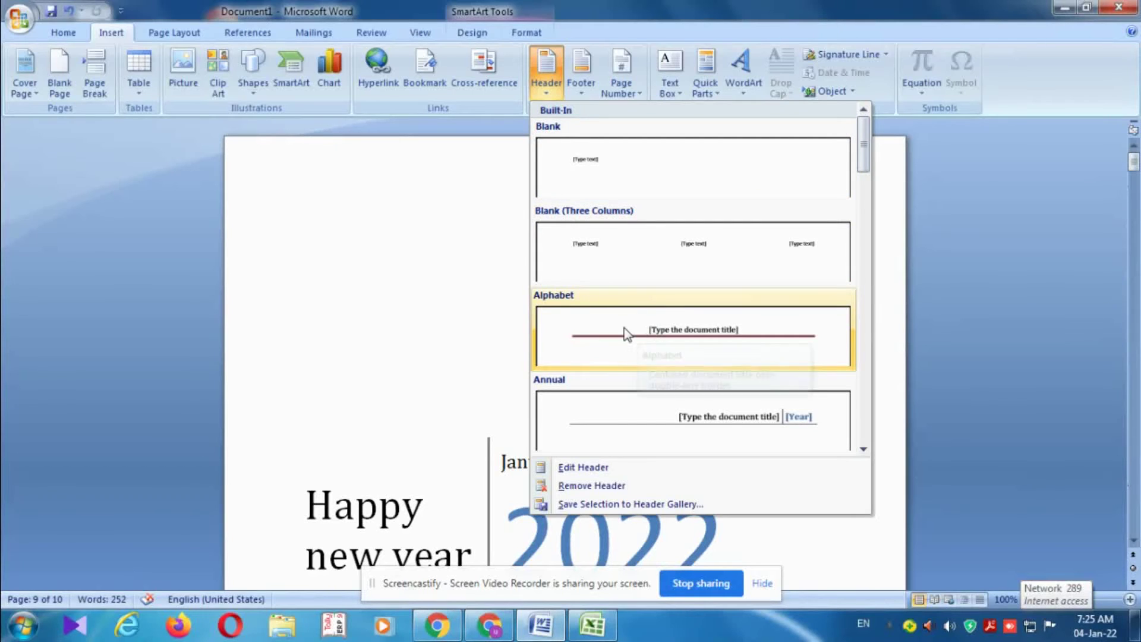
{"action": "left_click", "coordinate": [655, 332]}
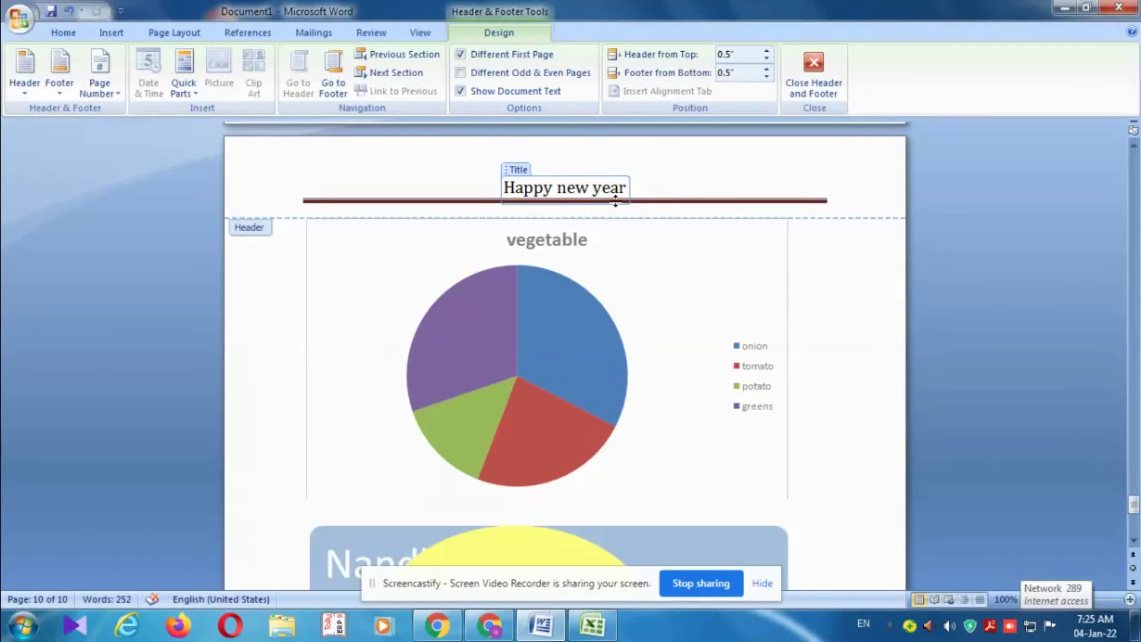
Nudge the header line slightly lower, keeping the 'Happy new year' title intact.
{"action": "left_click", "coordinate": [655, 202]}
{"action": "left_click_drag", "start_coordinate": [655, 202], "coordinate": [655, 204]}
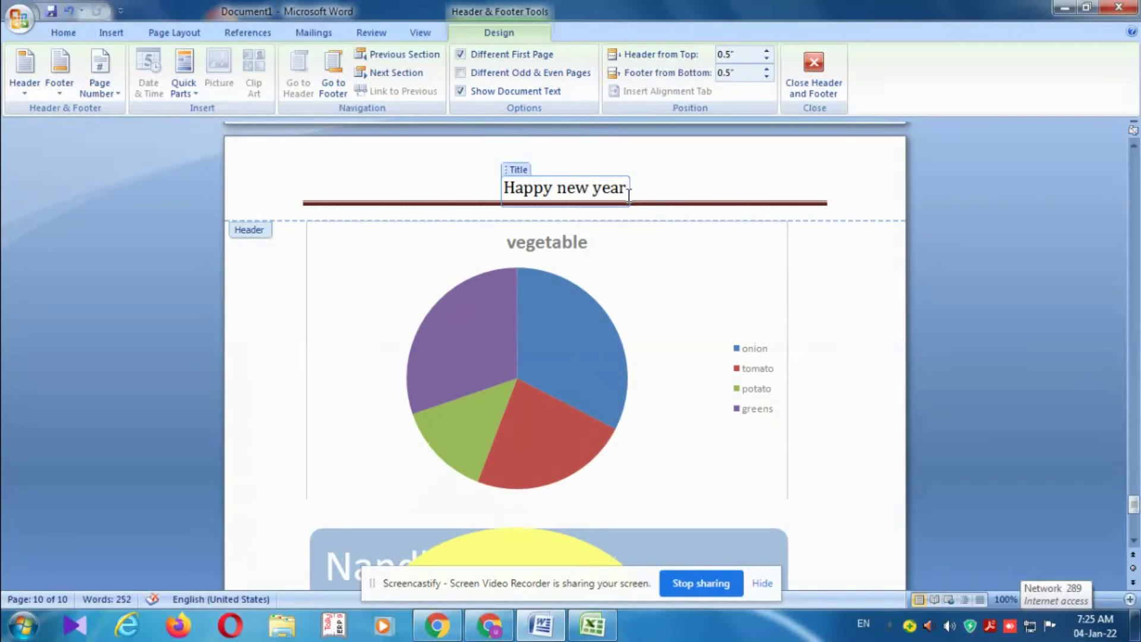
{"action": "key", "text": "BackSpace"}
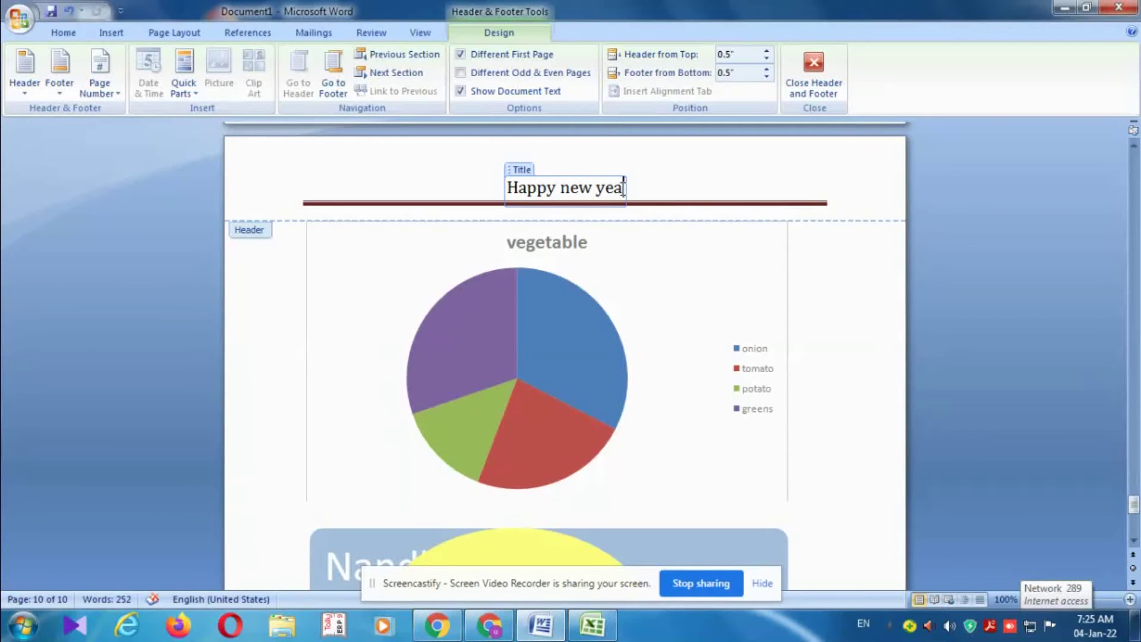
{"action": "key", "text": "ctrl+z"}
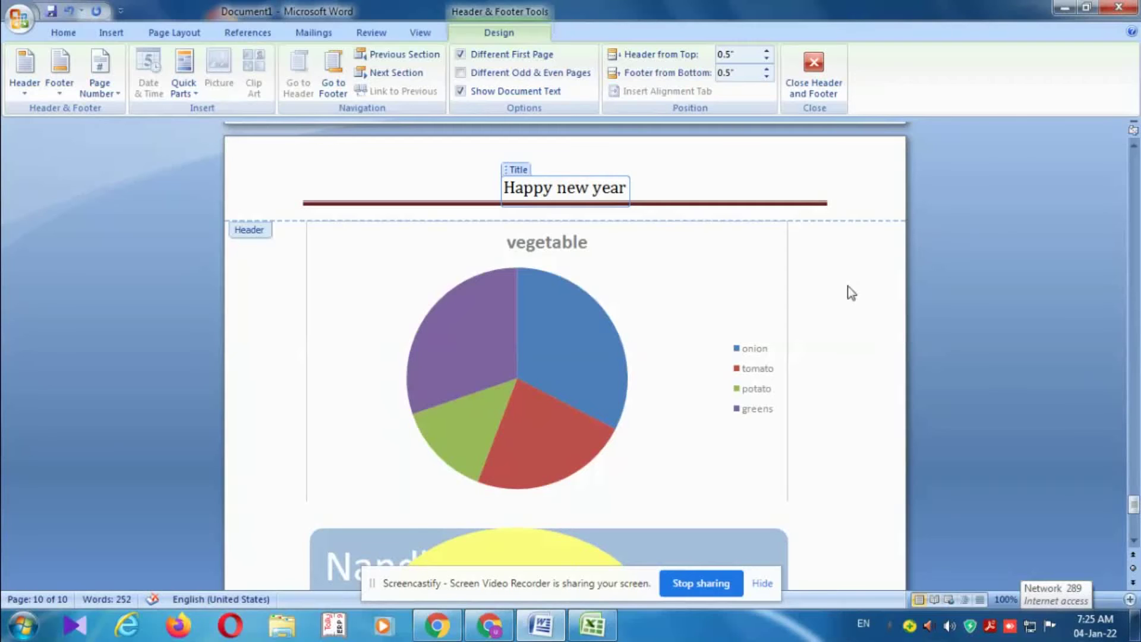
Go back to the cover page and edit its empty first-page header.
{"action": "scroll", "coordinate": [836, 290], "scroll_direction": "down", "scroll_amount": 1}
{"action": "scroll", "coordinate": [588, 238], "scroll_direction": "up", "scroll_amount": 2}
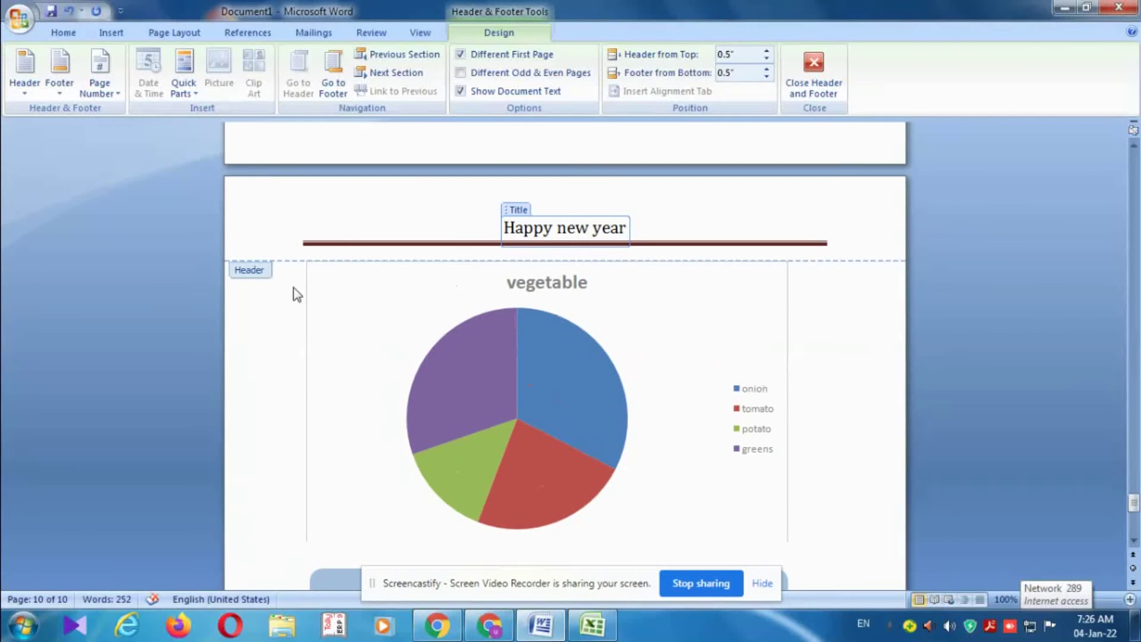
{"action": "scroll", "coordinate": [297, 294], "scroll_direction": "up", "scroll_amount": 2}
{"action": "scroll", "coordinate": [297, 295], "scroll_direction": "up", "scroll_amount": 6}
{"action": "scroll", "coordinate": [297, 294], "scroll_direction": "up", "scroll_amount": 4}
{"action": "scroll", "coordinate": [297, 295], "scroll_direction": "up", "scroll_amount": 6}
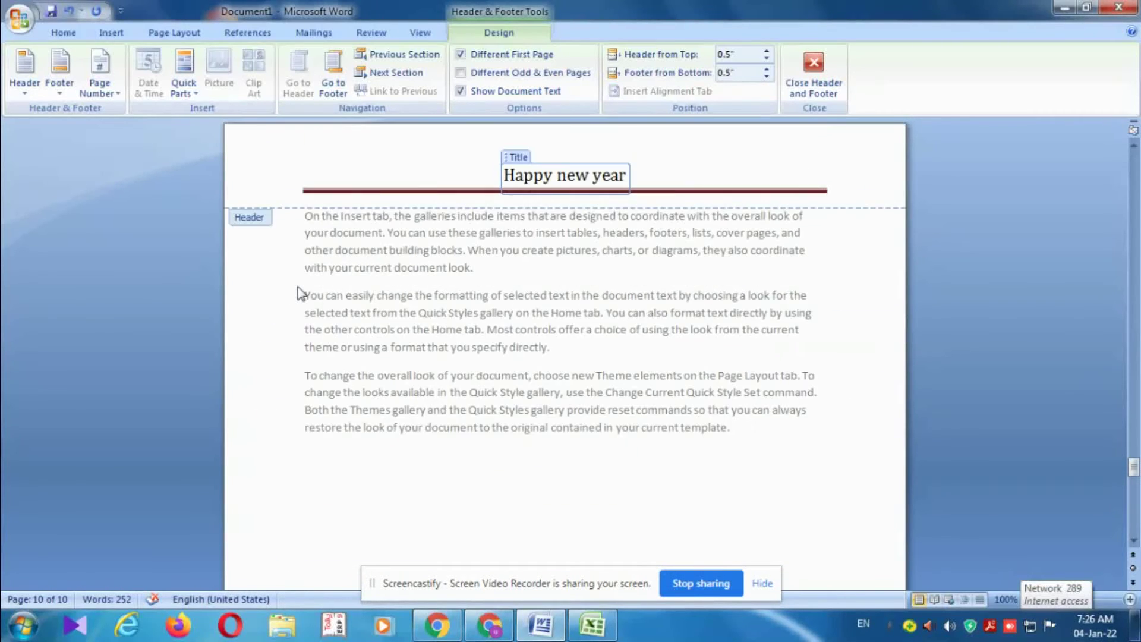
{"action": "scroll", "coordinate": [297, 287], "scroll_direction": "up", "scroll_amount": 7}
{"action": "scroll", "coordinate": [321, 327], "scroll_direction": "up", "scroll_amount": 12}
{"action": "scroll", "coordinate": [349, 373], "scroll_direction": "up", "scroll_amount": 5}
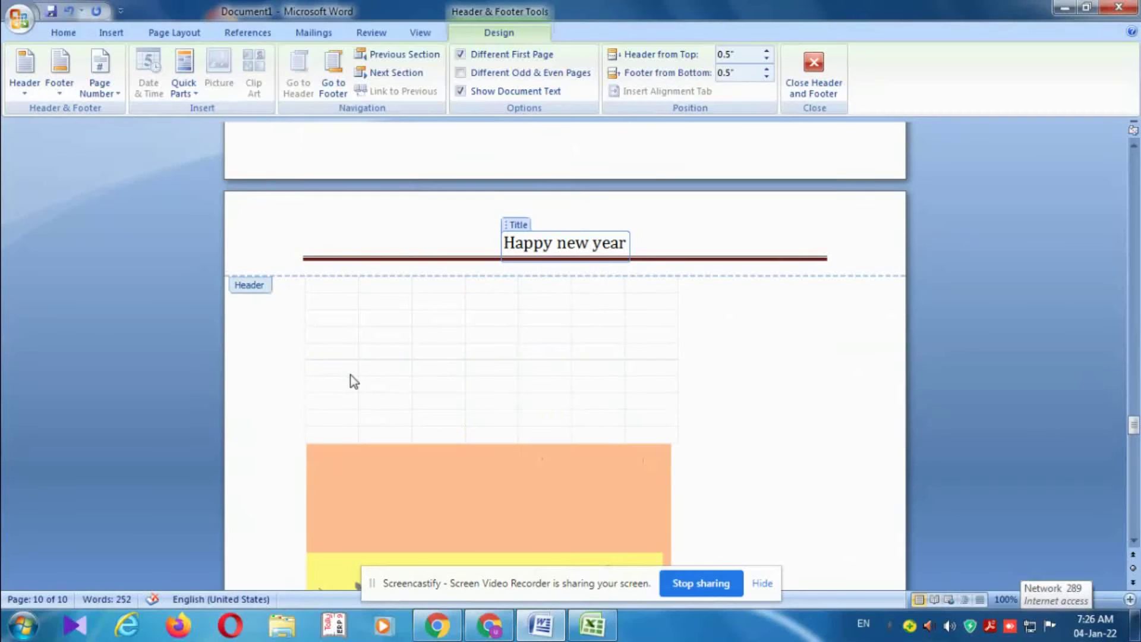
{"action": "left_click_drag", "start_coordinate": [1135, 425], "coordinate": [1134, 154]}
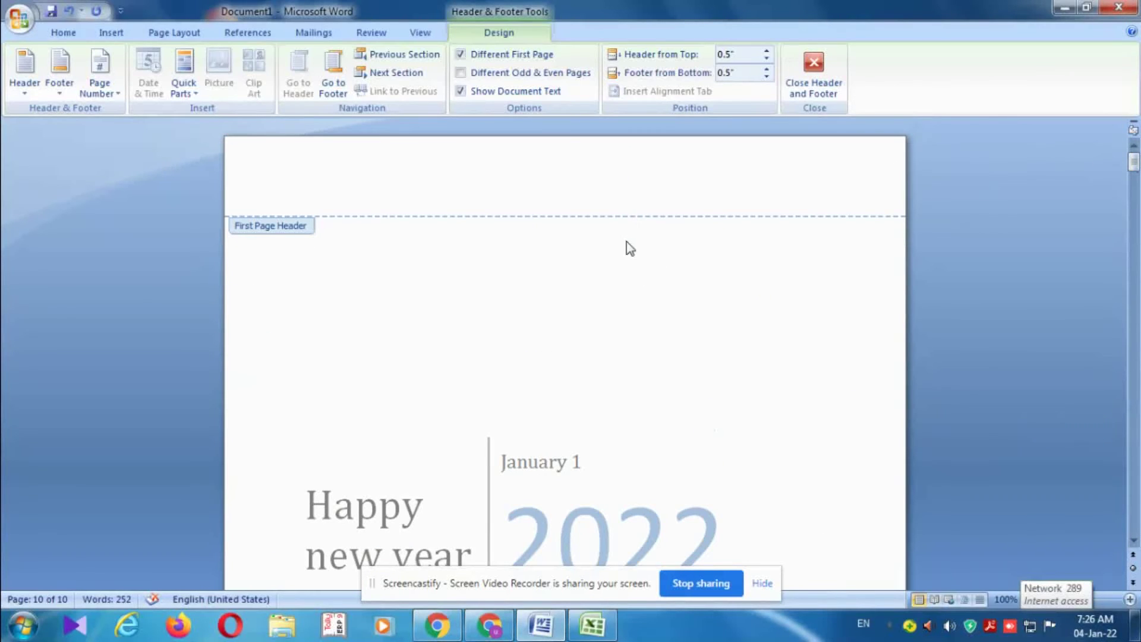
{"action": "left_click", "coordinate": [621, 212]}
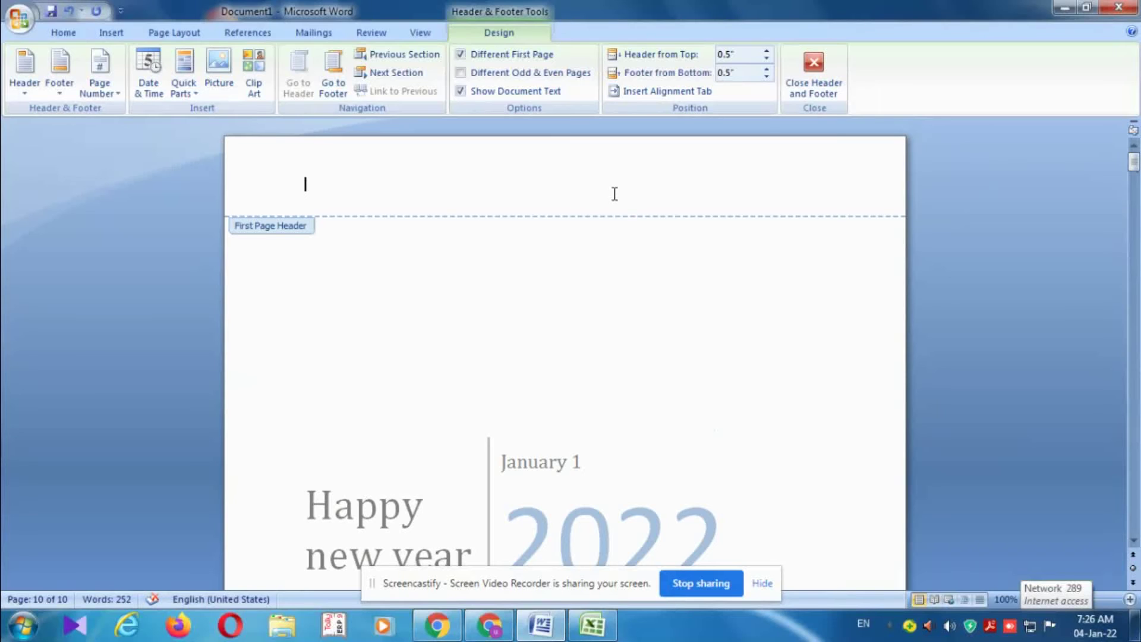
{"action": "scroll", "coordinate": [619, 326], "scroll_direction": "down", "scroll_amount": 1}
{"action": "scroll", "coordinate": [618, 326], "scroll_direction": "down", "scroll_amount": 12}
{"action": "scroll", "coordinate": [619, 326], "scroll_direction": "down", "scroll_amount": 9}
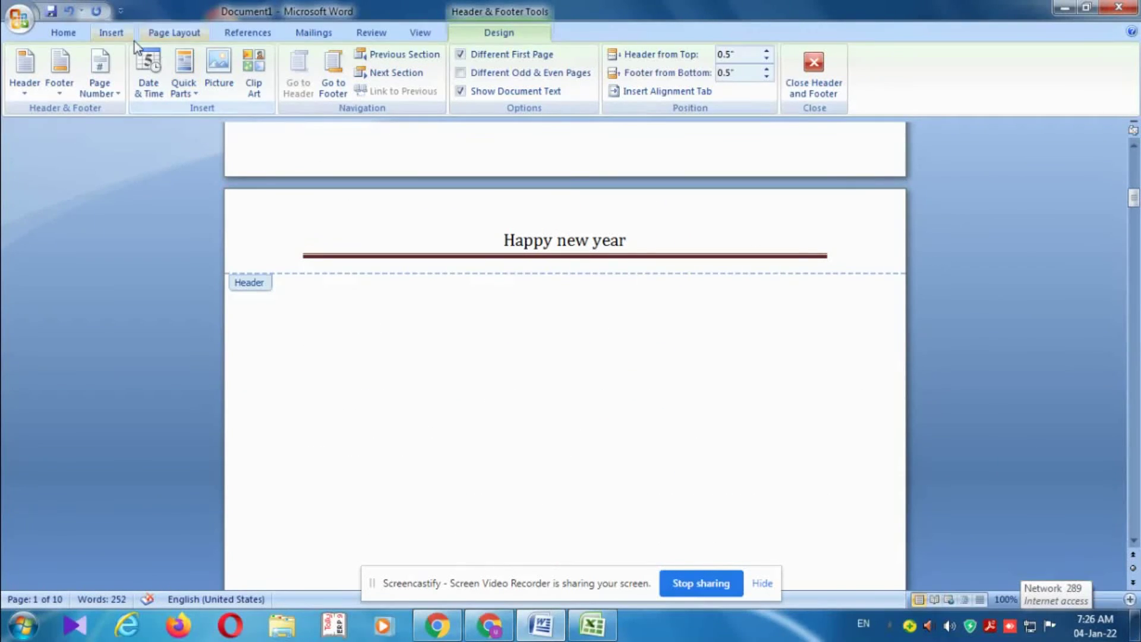
Add the Alphabet footer to the first page, showing Page 1 at the right.
{"action": "left_click", "coordinate": [112, 35]}
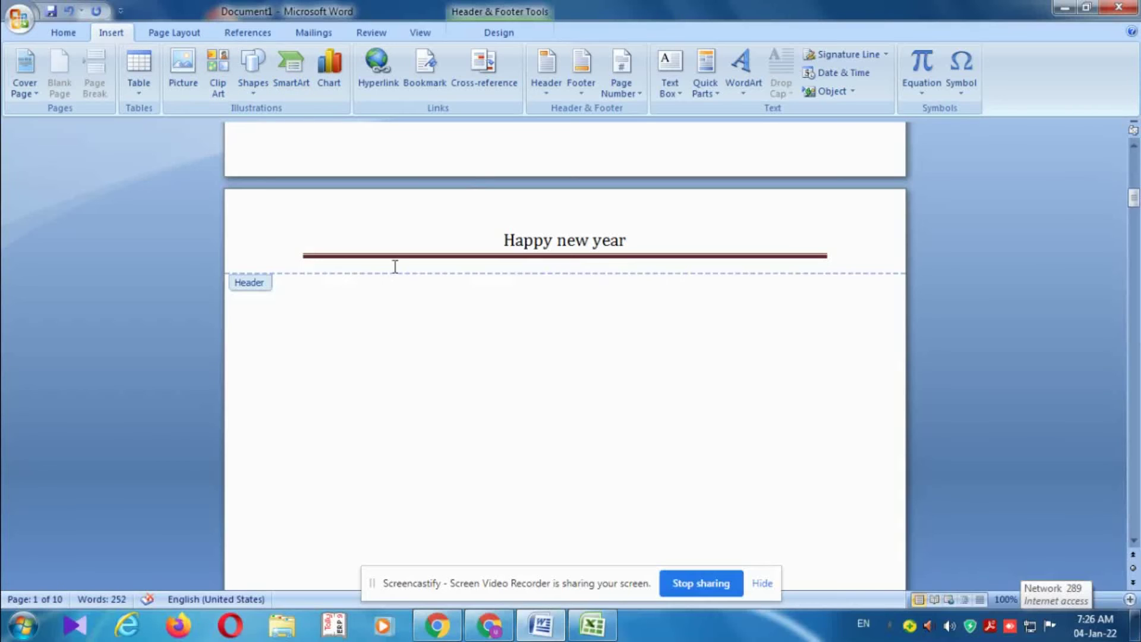
{"action": "left_click", "coordinate": [576, 89]}
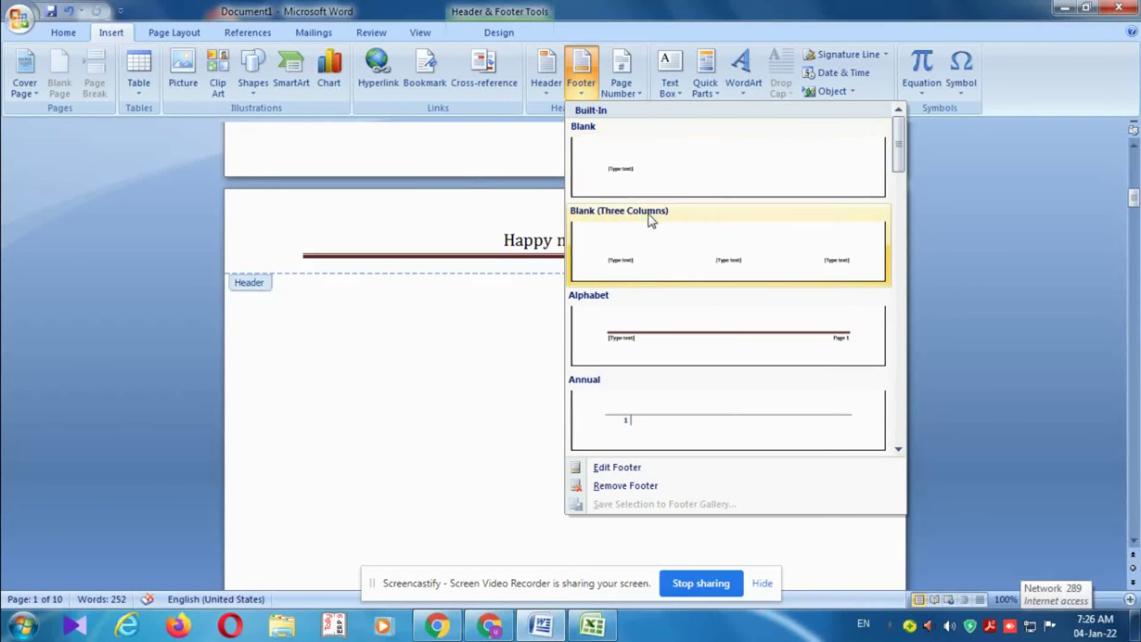
{"action": "left_click", "coordinate": [684, 343]}
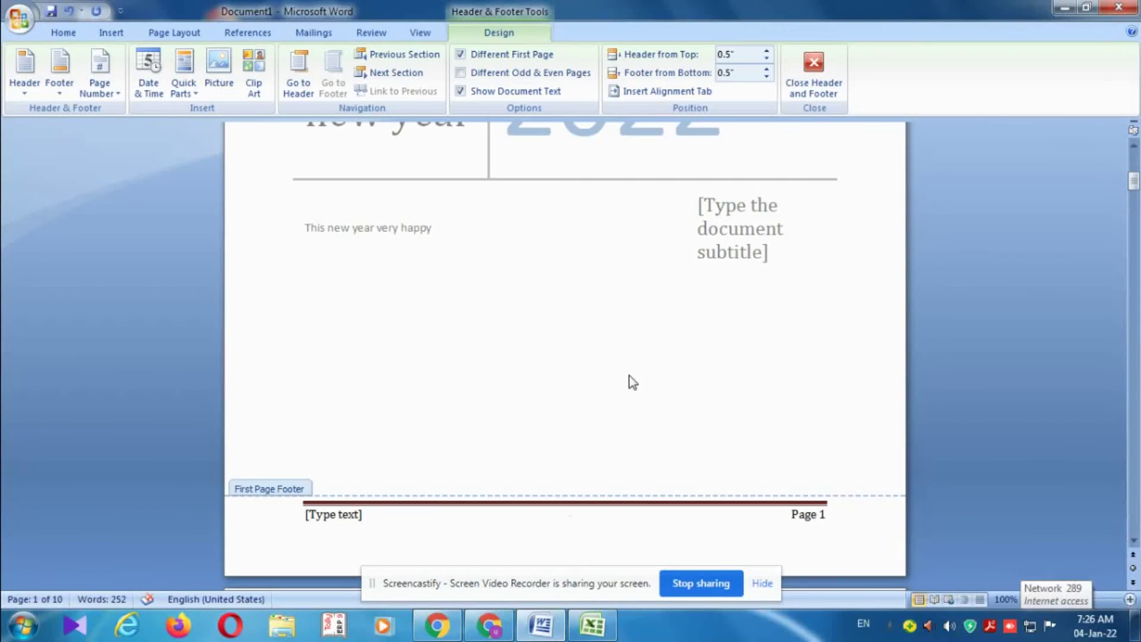
{"action": "scroll", "coordinate": [621, 374], "scroll_direction": "down", "scroll_amount": 1}
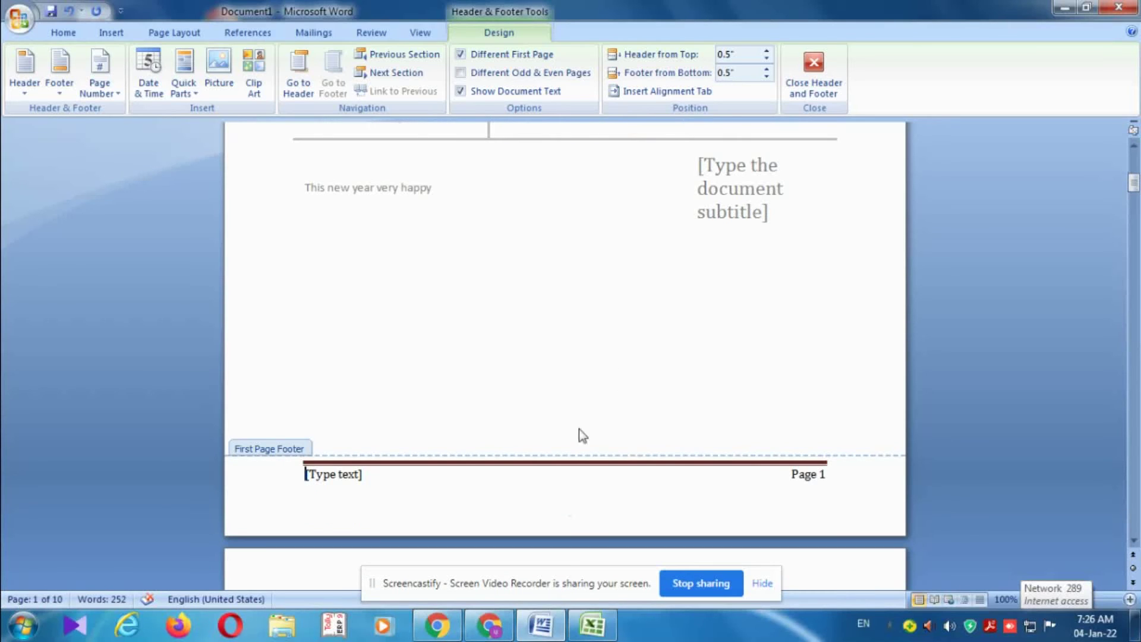
{"action": "scroll", "coordinate": [483, 470], "scroll_direction": "down", "scroll_amount": 4}
{"action": "scroll", "coordinate": [482, 473], "scroll_direction": "down", "scroll_amount": 3}
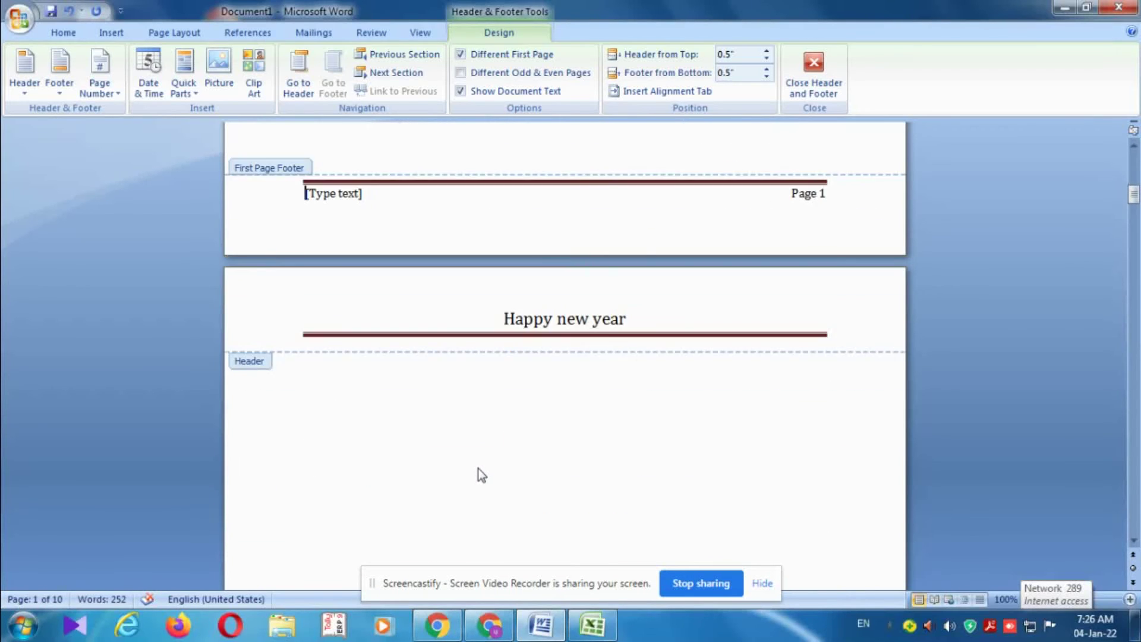
{"action": "scroll", "coordinate": [478, 469], "scroll_direction": "up", "scroll_amount": 1}
{"action": "scroll", "coordinate": [477, 460], "scroll_direction": "up", "scroll_amount": 2}
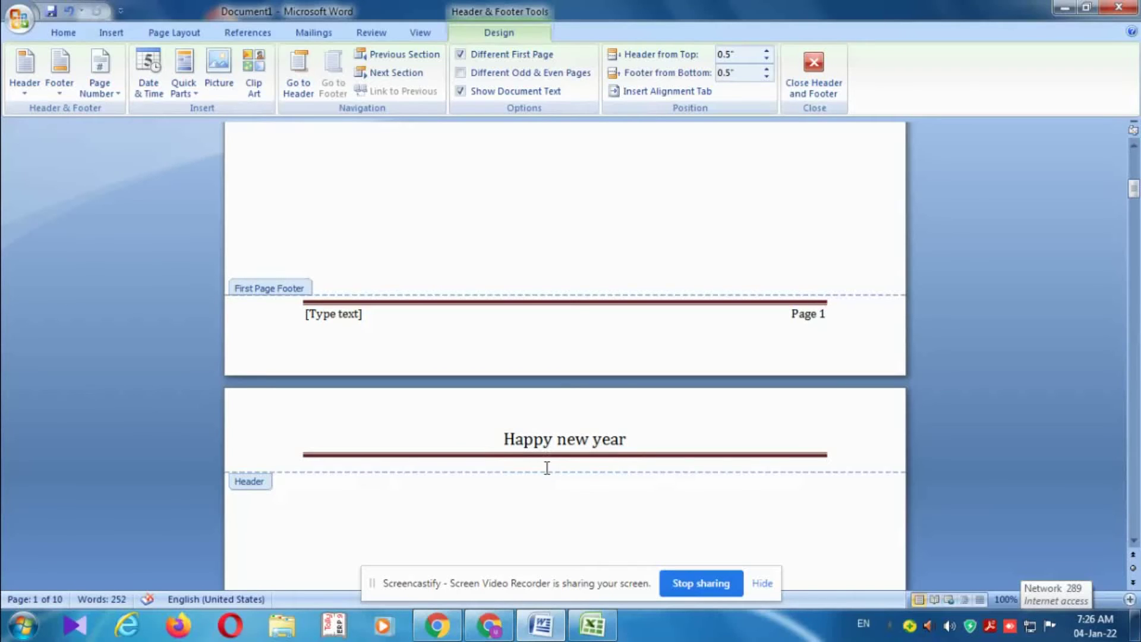
Enter the business name at the start of the footer, undoing a stray line break.
{"action": "type", "text": "g"}
{"action": "type", "text": "ane"}
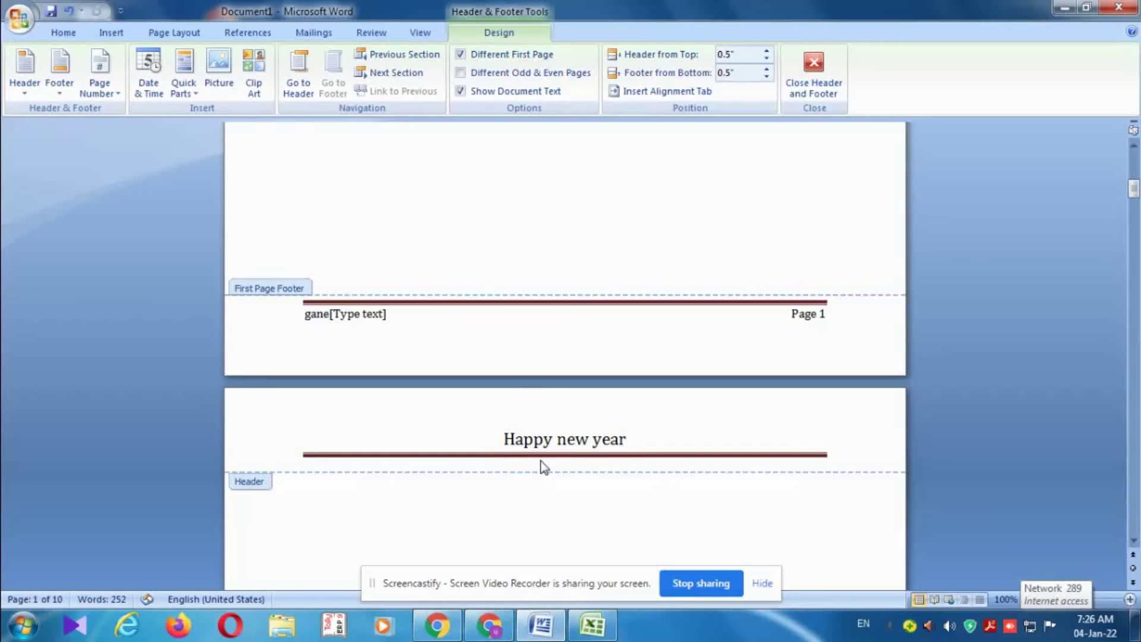
{"action": "type", "text": "sh a"}
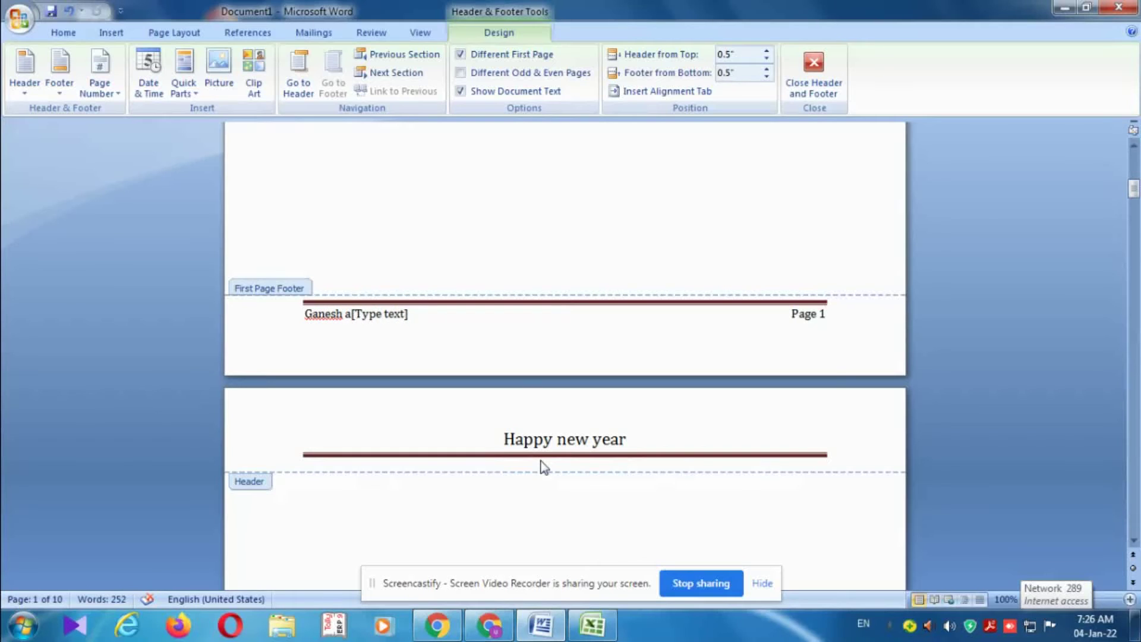
{"action": "type", "text": "gen"}
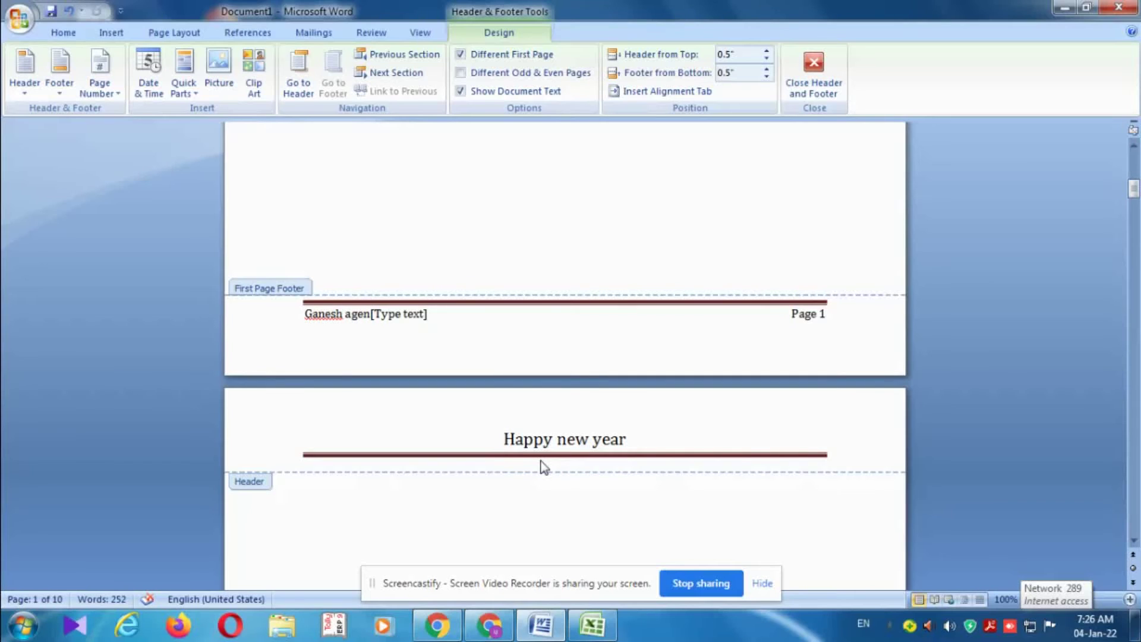
{"action": "type", "text": "cies"}
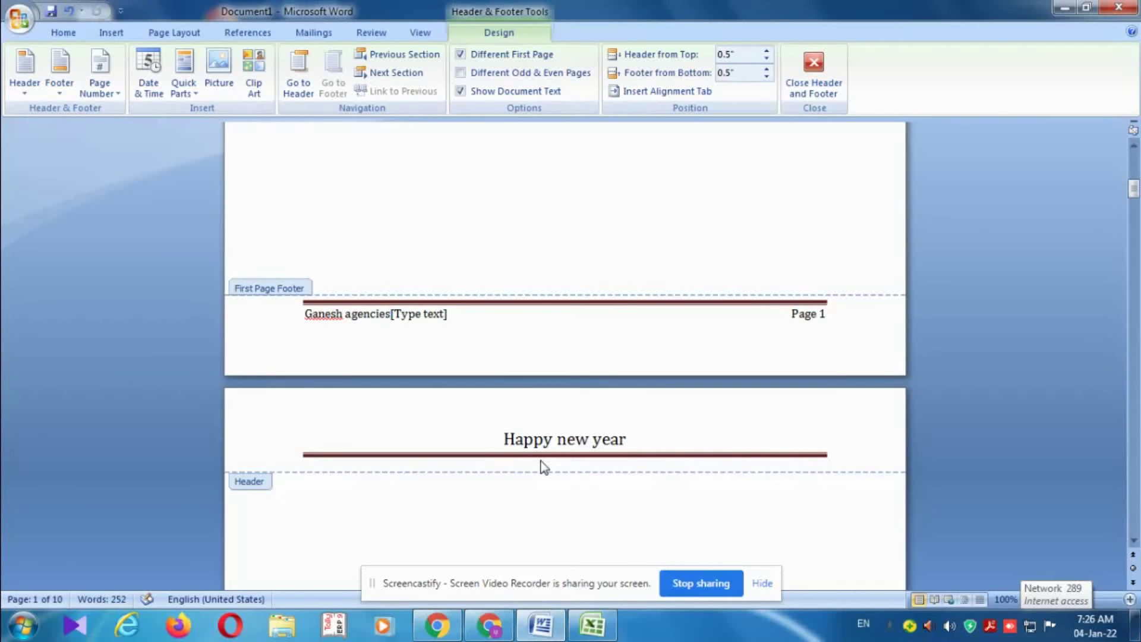
{"action": "key", "text": "Return"}
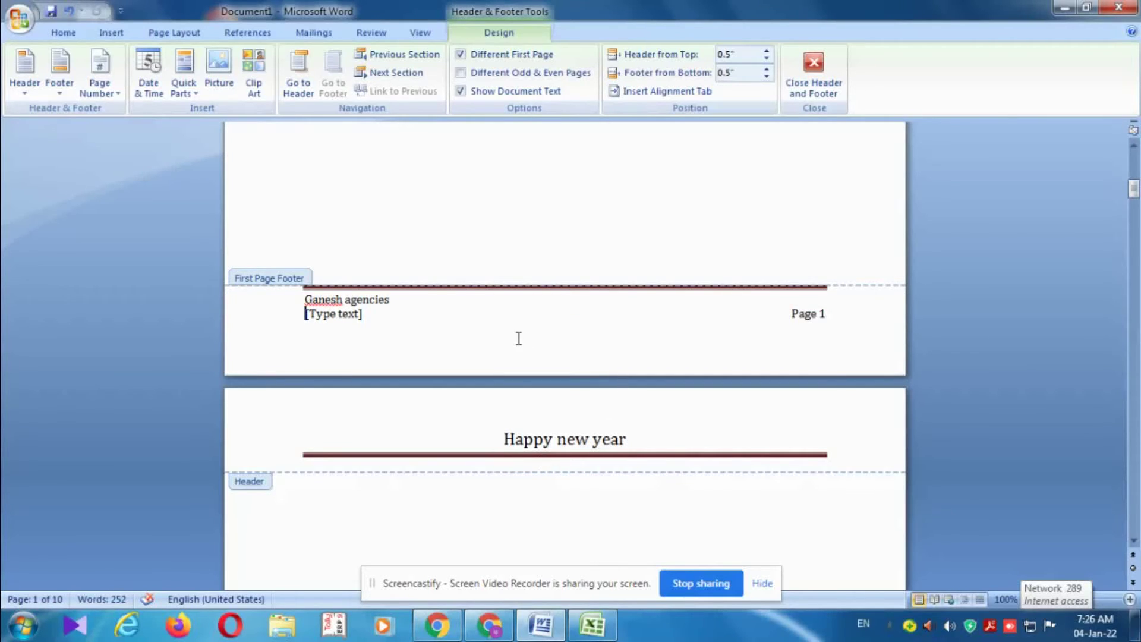
{"action": "key", "text": "ctrl+z"}
Replace the footer's [Type text] placeholder with a blank line below the business name.
{"action": "scroll", "coordinate": [683, 348], "scroll_direction": "down", "scroll_amount": 5}
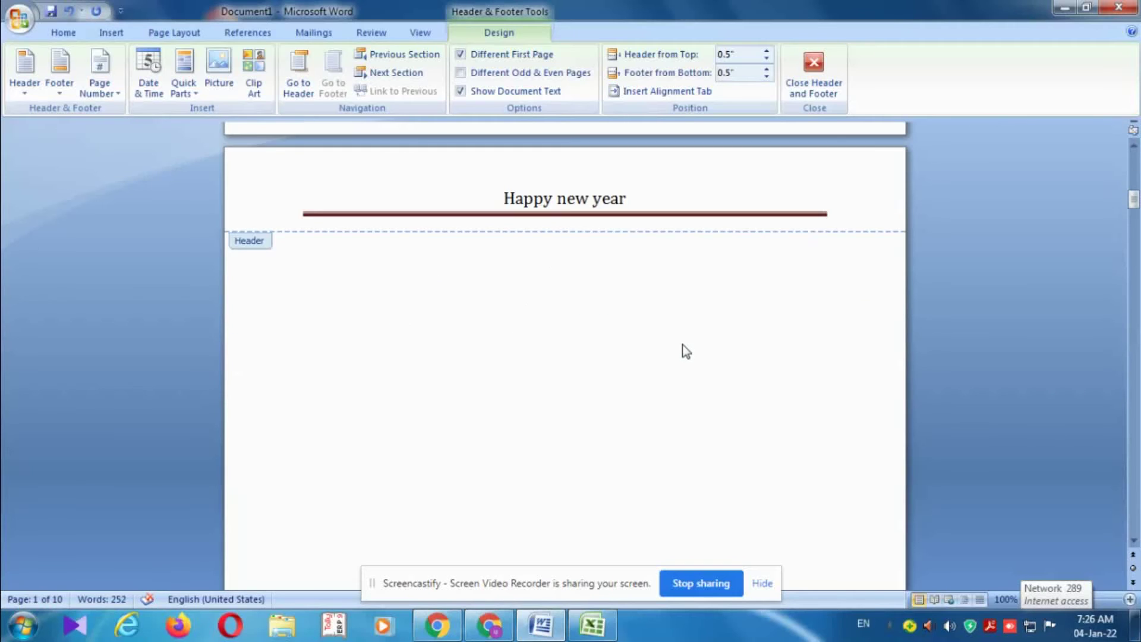
{"action": "scroll", "coordinate": [682, 344], "scroll_direction": "down", "scroll_amount": 2}
{"action": "scroll", "coordinate": [680, 352], "scroll_direction": "down", "scroll_amount": 1}
{"action": "scroll", "coordinate": [680, 352], "scroll_direction": "down", "scroll_amount": 4}
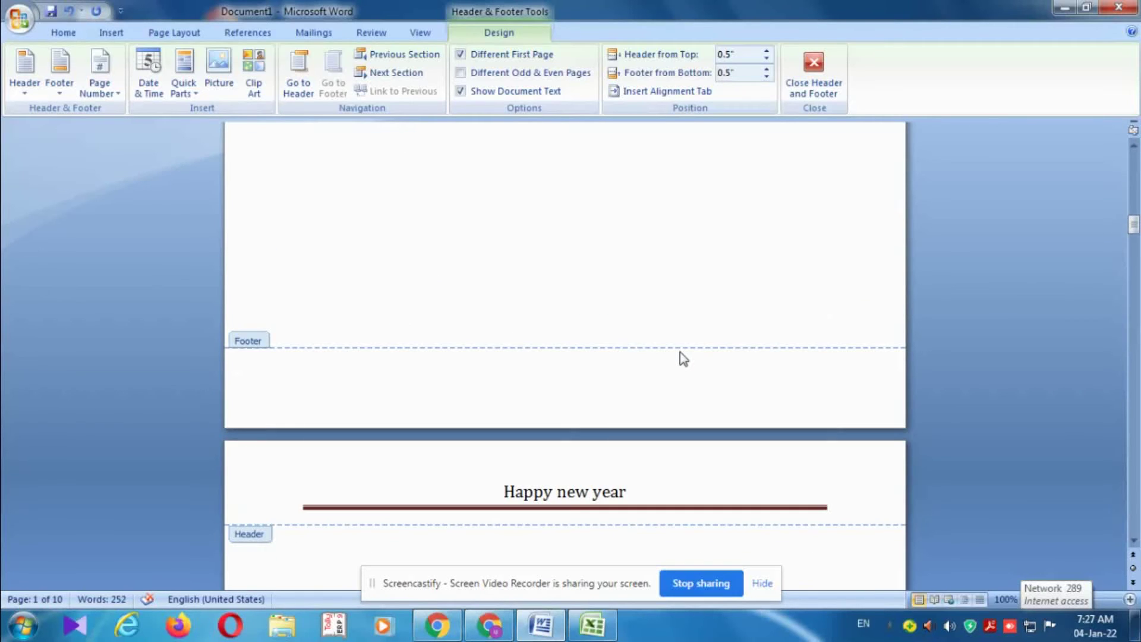
{"action": "scroll", "coordinate": [680, 354], "scroll_direction": "up", "scroll_amount": 8}
{"action": "scroll", "coordinate": [679, 351], "scroll_direction": "up", "scroll_amount": 6}
{"action": "scroll", "coordinate": [668, 270], "scroll_direction": "up", "scroll_amount": 3}
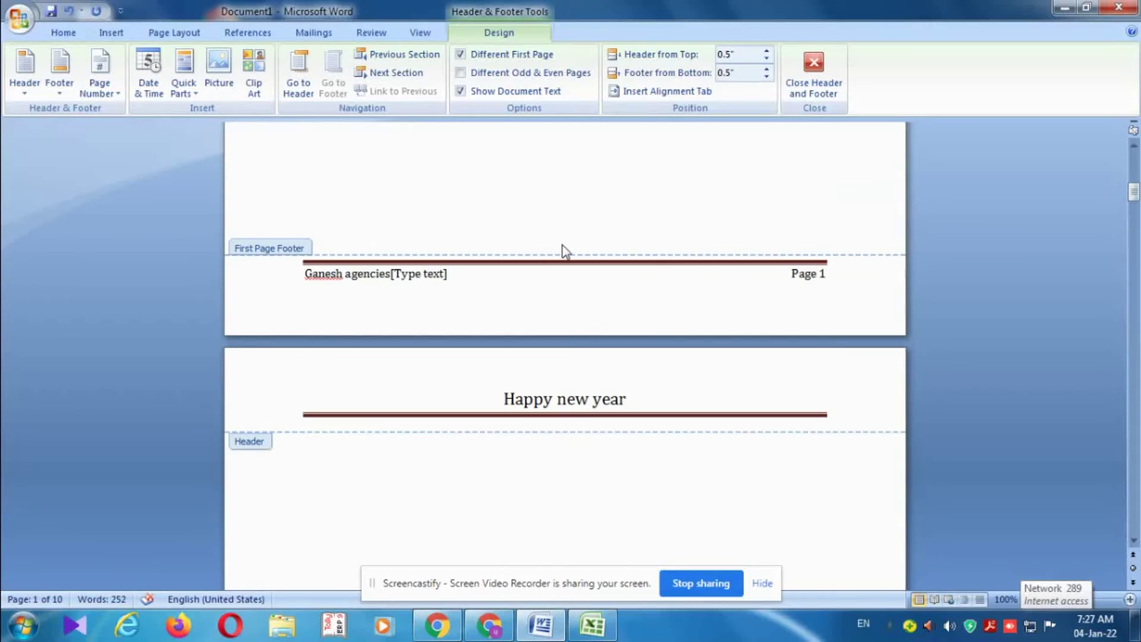
{"action": "left_click", "coordinate": [453, 273]}
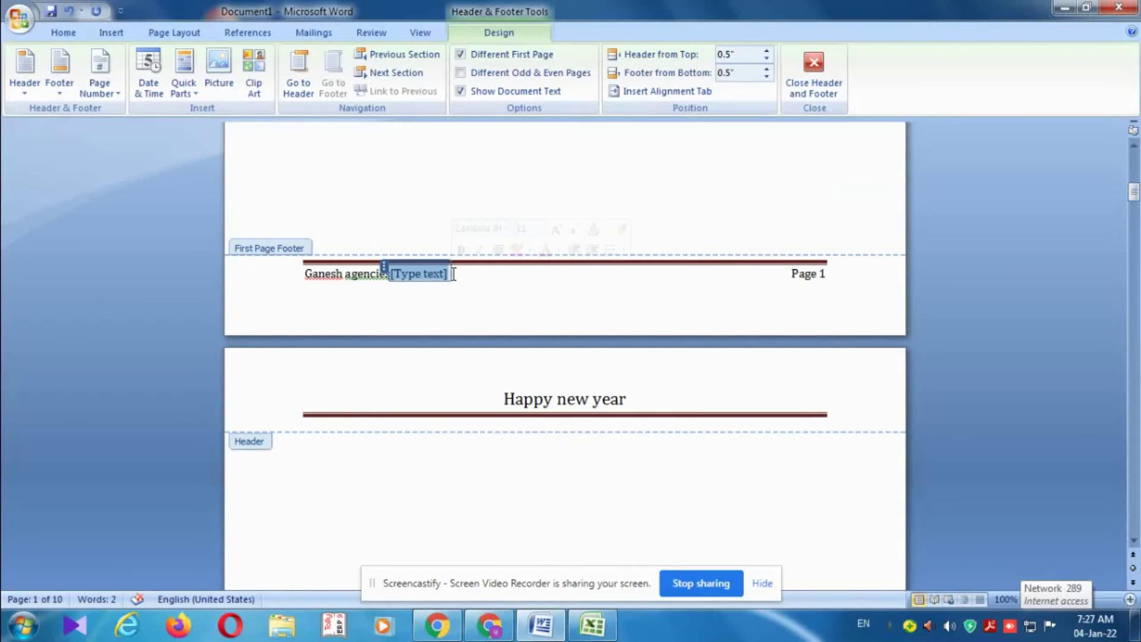
{"action": "key", "text": "Return"}
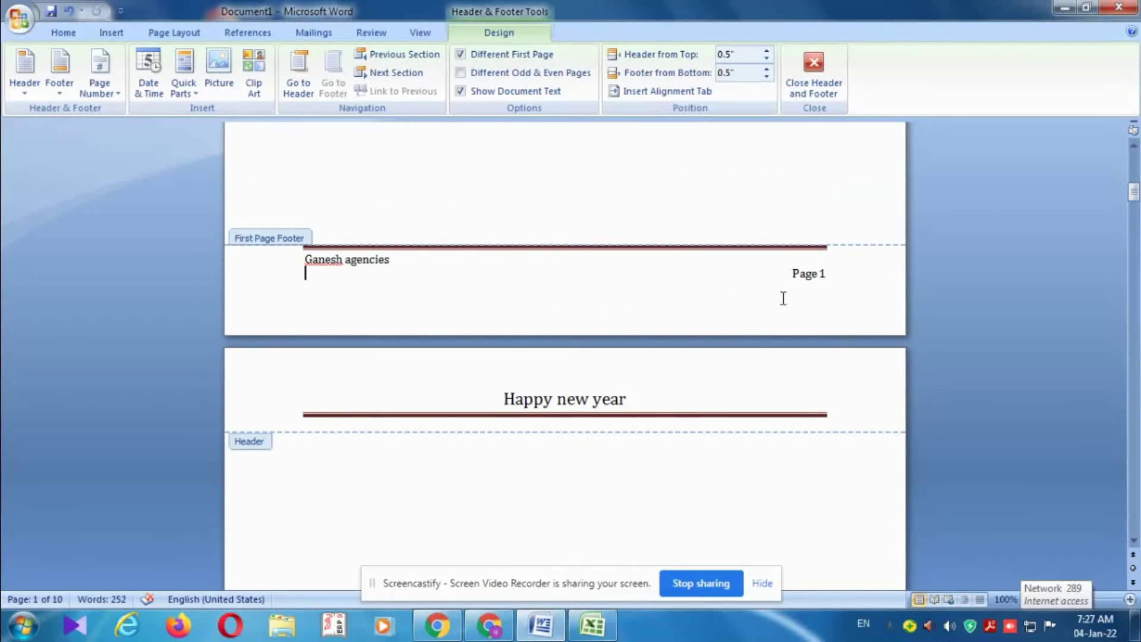
{"action": "key", "text": "Return"}
{"action": "scroll", "coordinate": [783, 194], "scroll_direction": "down", "scroll_amount": 5}
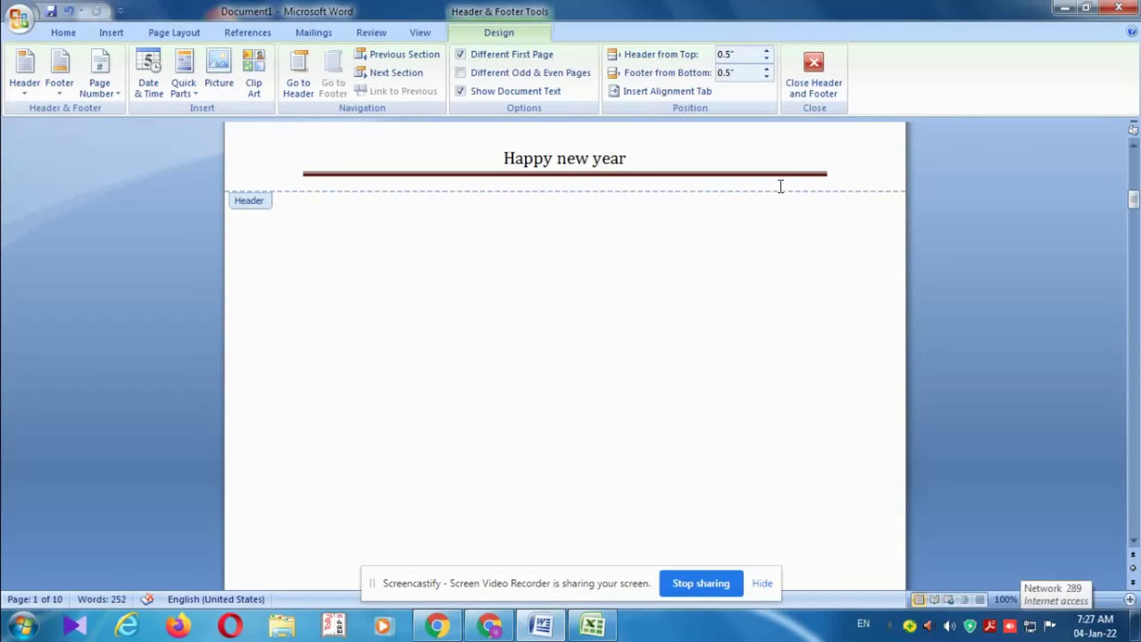
{"action": "scroll", "coordinate": [783, 194], "scroll_direction": "down", "scroll_amount": 2}
{"action": "scroll", "coordinate": [782, 193], "scroll_direction": "down", "scroll_amount": 3}
{"action": "scroll", "coordinate": [783, 194], "scroll_direction": "down", "scroll_amount": 5}
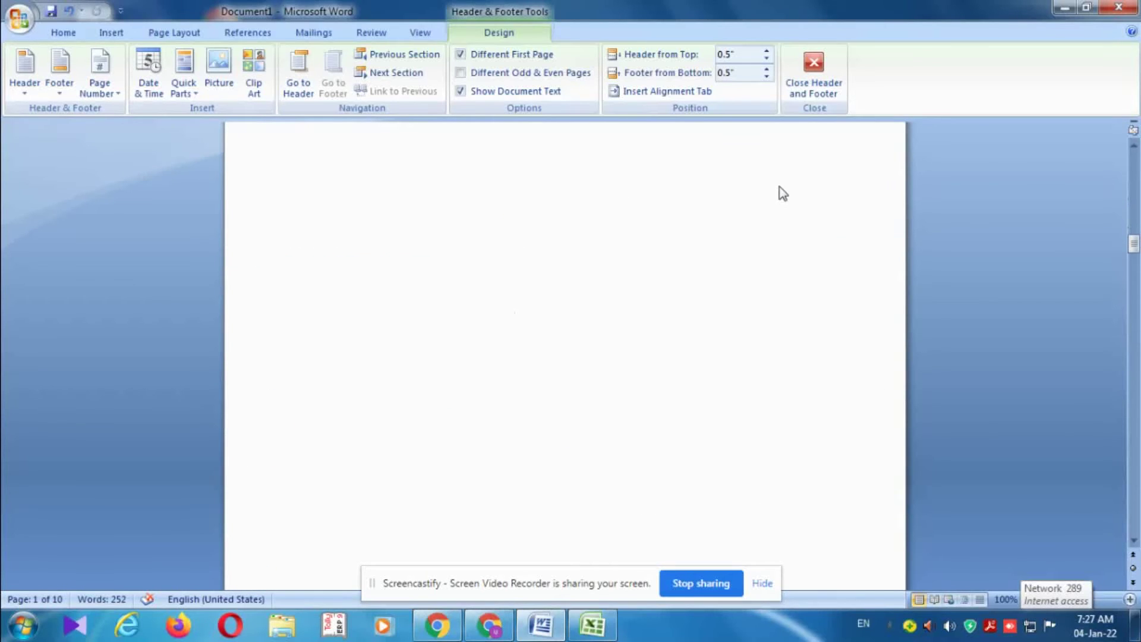
{"action": "scroll", "coordinate": [783, 193], "scroll_direction": "down", "scroll_amount": 1}
{"action": "scroll", "coordinate": [783, 193], "scroll_direction": "down", "scroll_amount": 3}
{"action": "scroll", "coordinate": [783, 194], "scroll_direction": "down", "scroll_amount": 3}
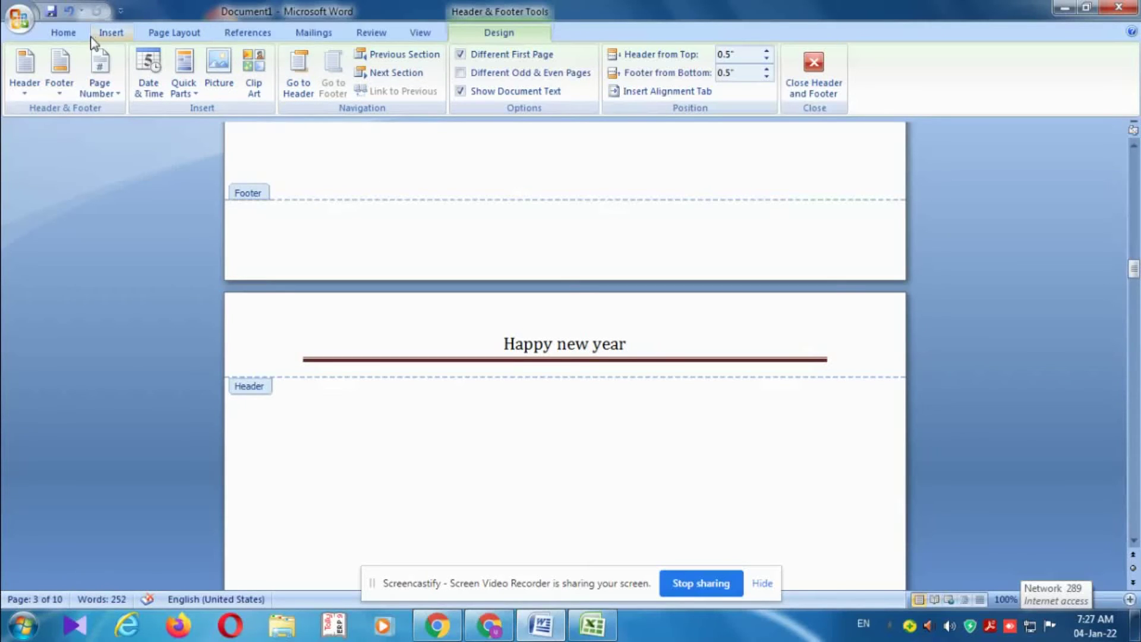
Put a Plain Number 1 page number at the top left of the cover-page header.
{"action": "left_click", "coordinate": [107, 33]}
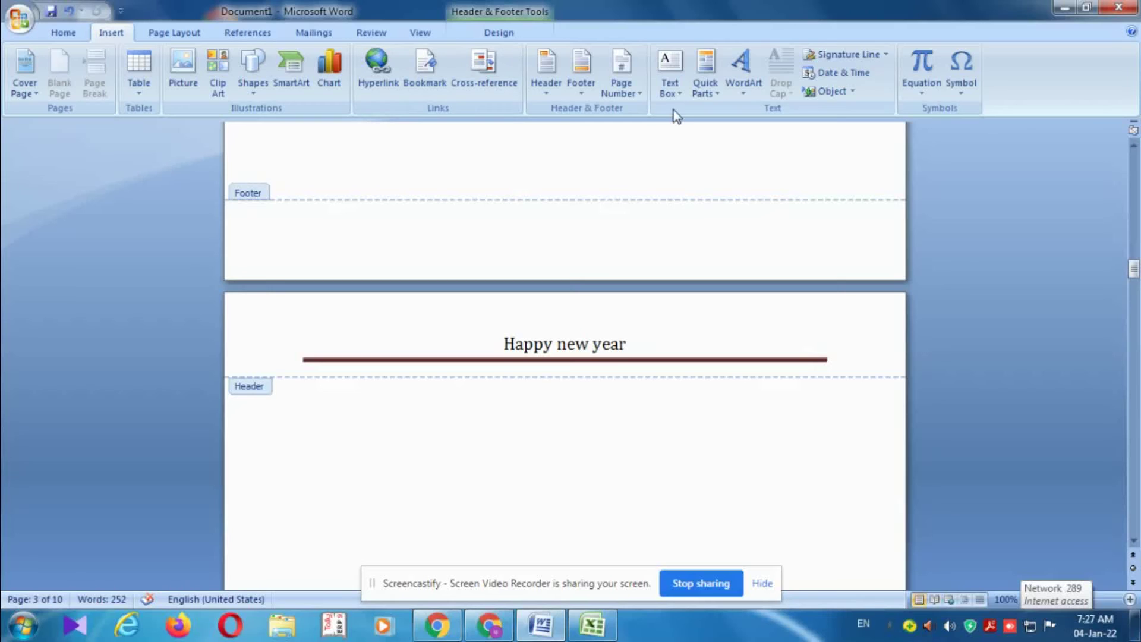
{"action": "left_click", "coordinate": [615, 94]}
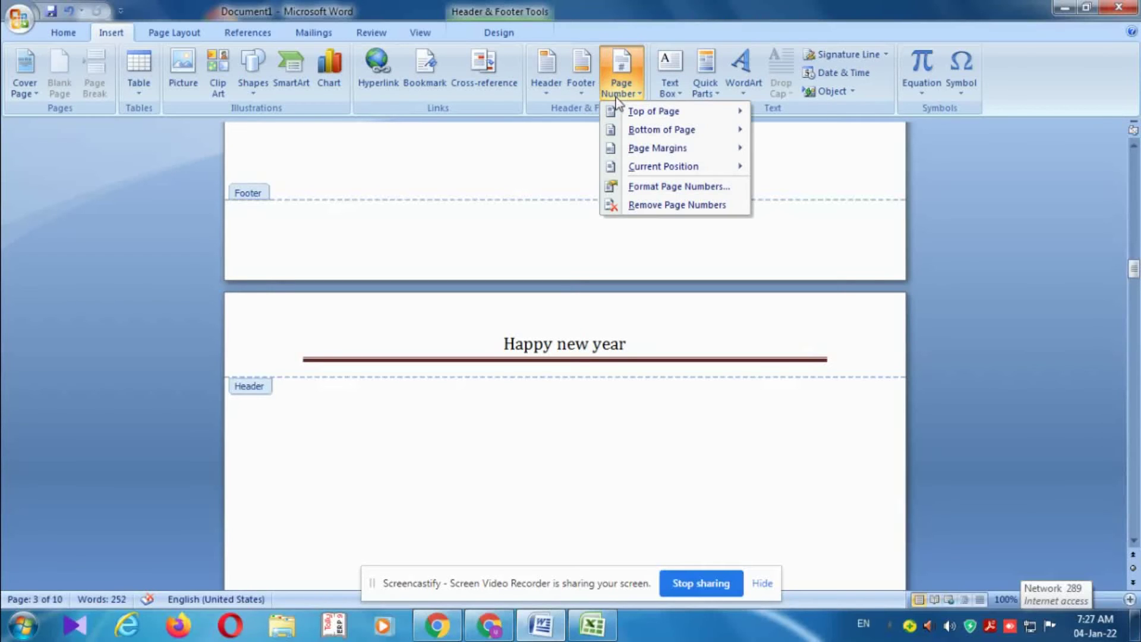
{"action": "mouse_move", "coordinate": [654, 112]}
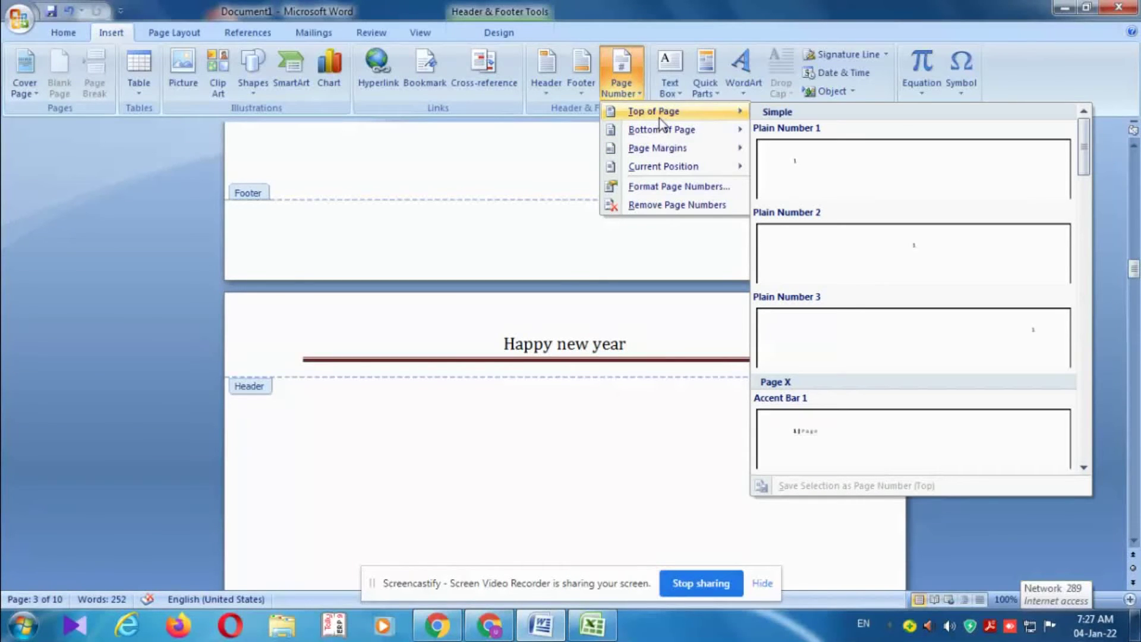
{"action": "left_click", "coordinate": [857, 174]}
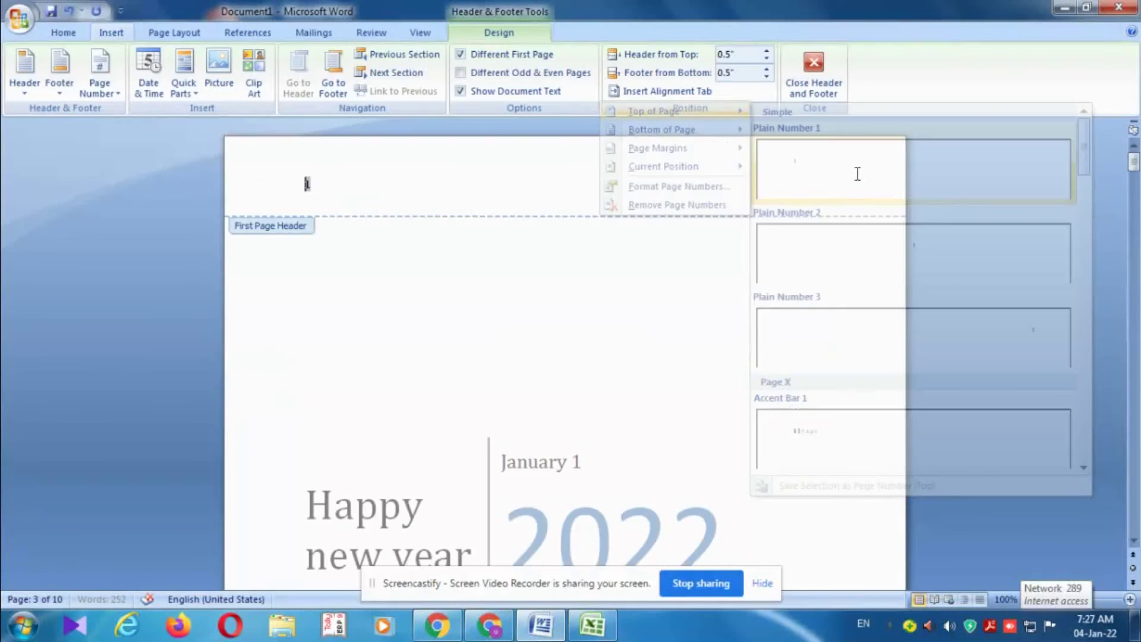
{"action": "scroll", "coordinate": [581, 271], "scroll_direction": "down", "scroll_amount": 5}
{"action": "scroll", "coordinate": [581, 270], "scroll_direction": "down", "scroll_amount": 5}
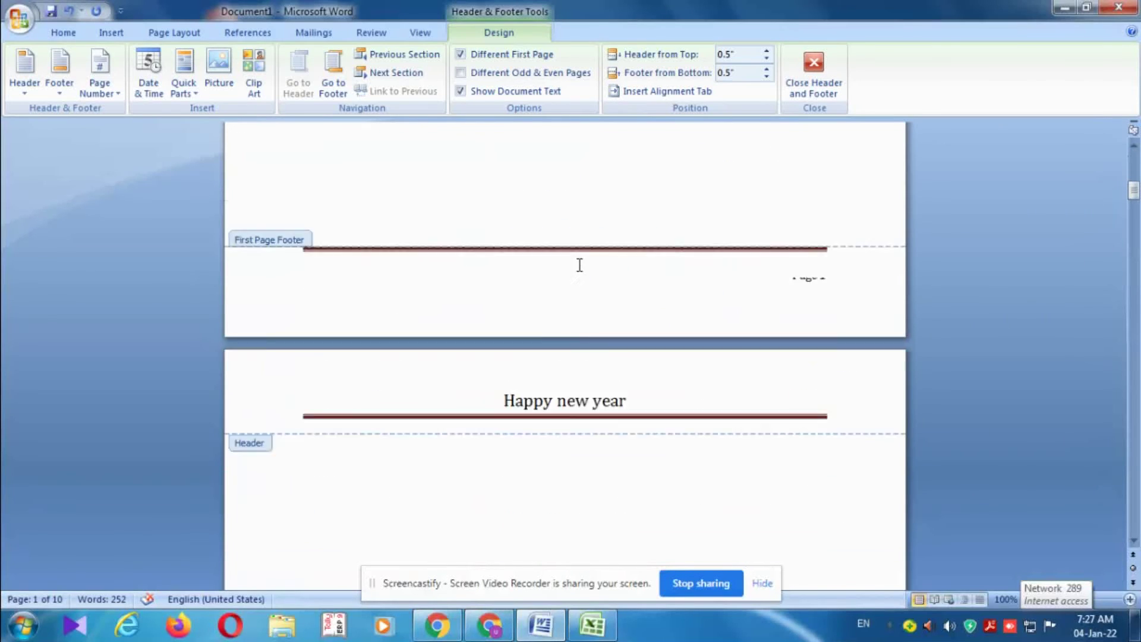
{"action": "scroll", "coordinate": [582, 271], "scroll_direction": "down", "scroll_amount": 2}
{"action": "scroll", "coordinate": [582, 271], "scroll_direction": "down", "scroll_amount": 4}
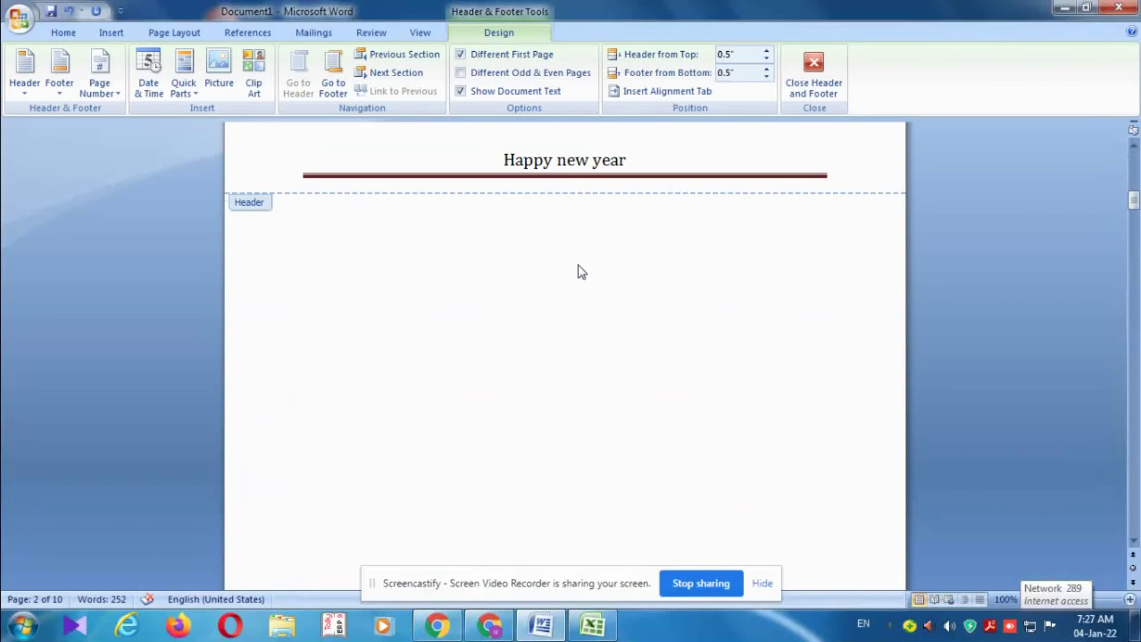
{"action": "scroll", "coordinate": [581, 272], "scroll_direction": "down", "scroll_amount": 3}
{"action": "scroll", "coordinate": [582, 271], "scroll_direction": "down", "scroll_amount": 4}
{"action": "scroll", "coordinate": [577, 265], "scroll_direction": "up", "scroll_amount": 5}
{"action": "scroll", "coordinate": [577, 265], "scroll_direction": "up", "scroll_amount": 10}
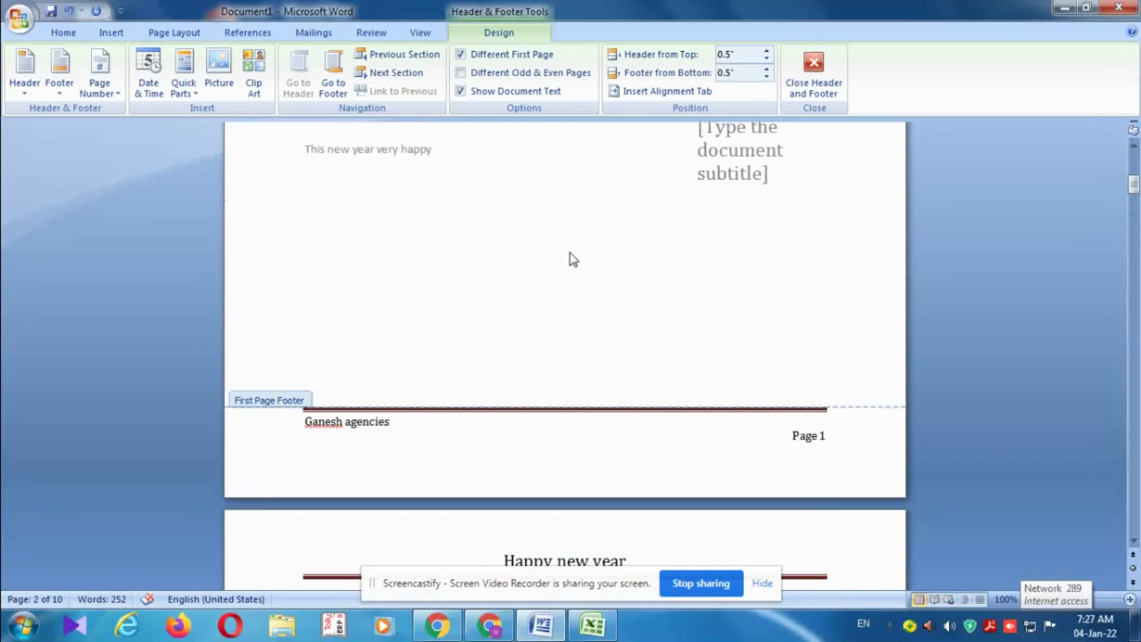
{"action": "scroll", "coordinate": [562, 237], "scroll_direction": "up", "scroll_amount": 9}
{"action": "scroll", "coordinate": [559, 230], "scroll_direction": "up", "scroll_amount": 6}
{"action": "double_click", "coordinate": [307, 184]}
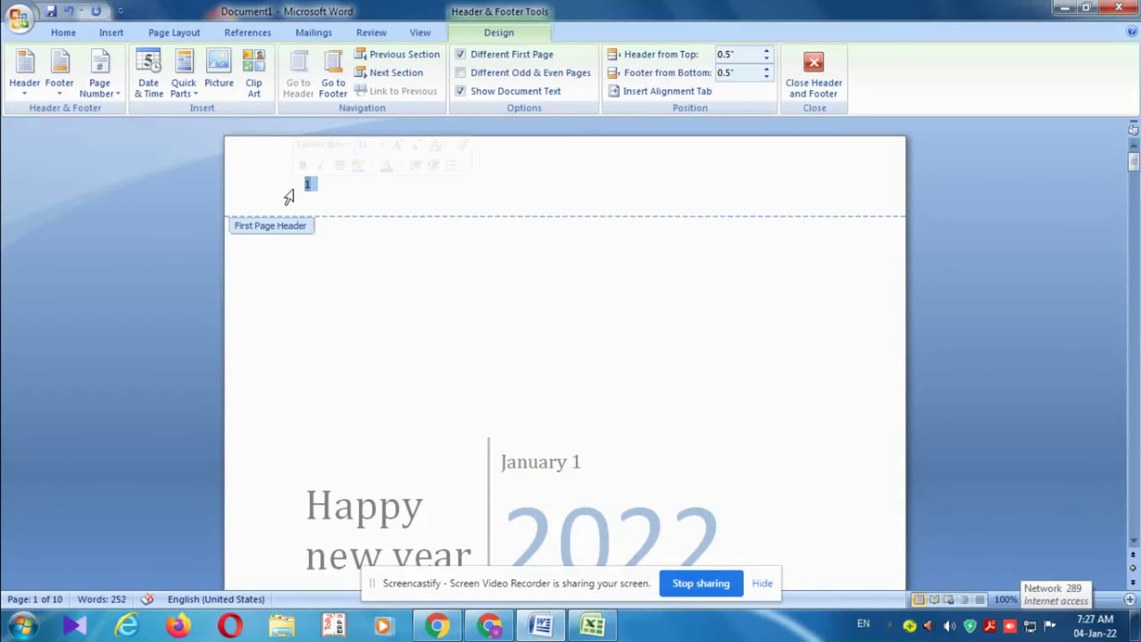
{"action": "scroll", "coordinate": [400, 278], "scroll_direction": "down", "scroll_amount": 4}
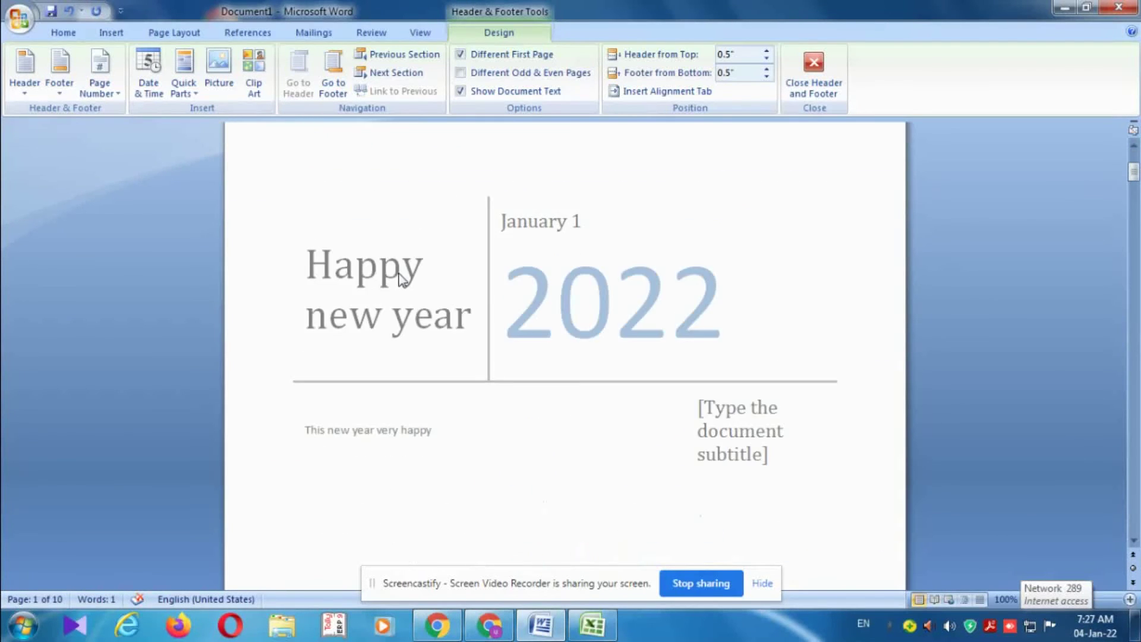
{"action": "scroll", "coordinate": [400, 278], "scroll_direction": "down", "scroll_amount": 3}
{"action": "scroll", "coordinate": [400, 278], "scroll_direction": "down", "scroll_amount": 5}
{"action": "scroll", "coordinate": [402, 284], "scroll_direction": "up", "scroll_amount": 2}
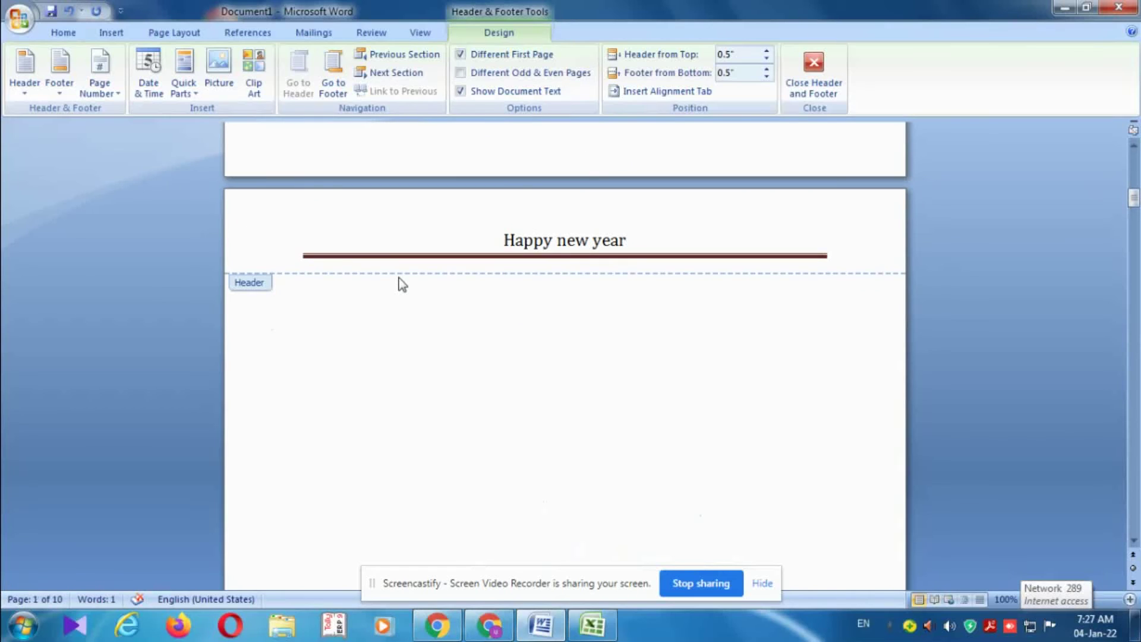
Replace the page number with Bold Numbers 2 at the page top, reading 'Page 1 of 10'.
{"action": "left_click", "coordinate": [112, 33]}
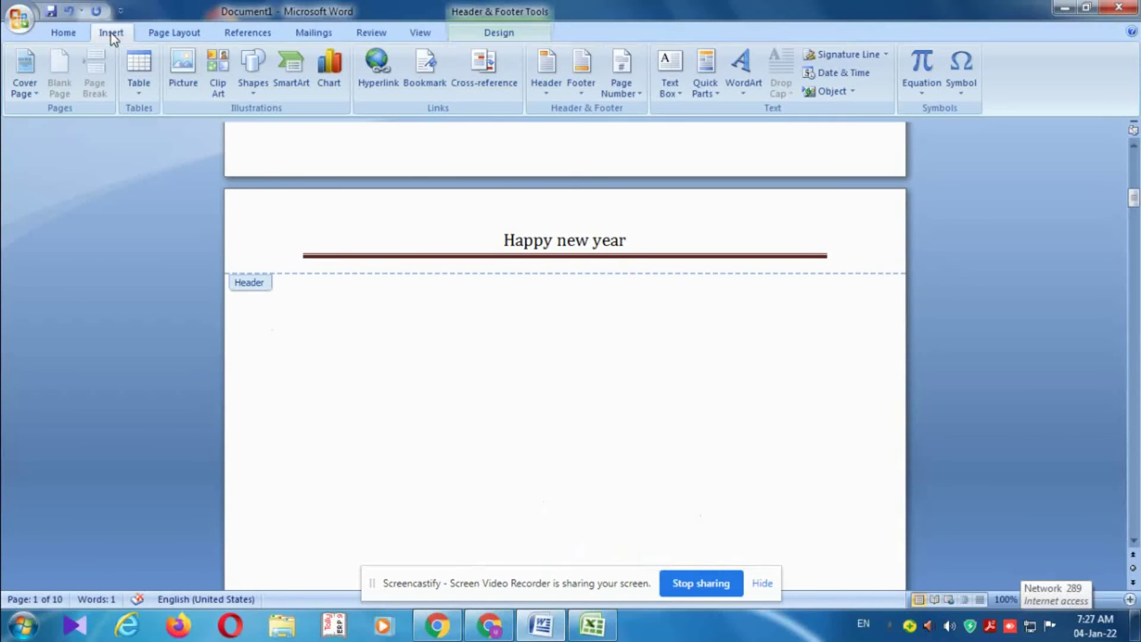
{"action": "left_click", "coordinate": [632, 88]}
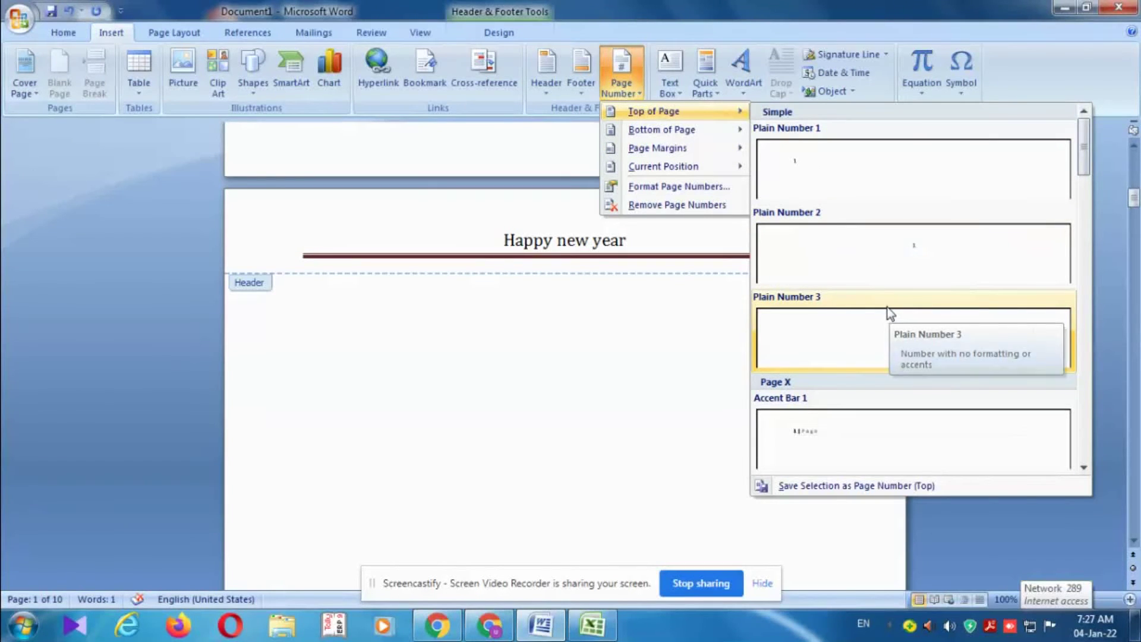
{"action": "scroll", "coordinate": [866, 333], "scroll_direction": "down", "scroll_amount": 5}
{"action": "scroll", "coordinate": [866, 333], "scroll_direction": "down", "scroll_amount": 5}
{"action": "scroll", "coordinate": [866, 339], "scroll_direction": "down", "scroll_amount": 3}
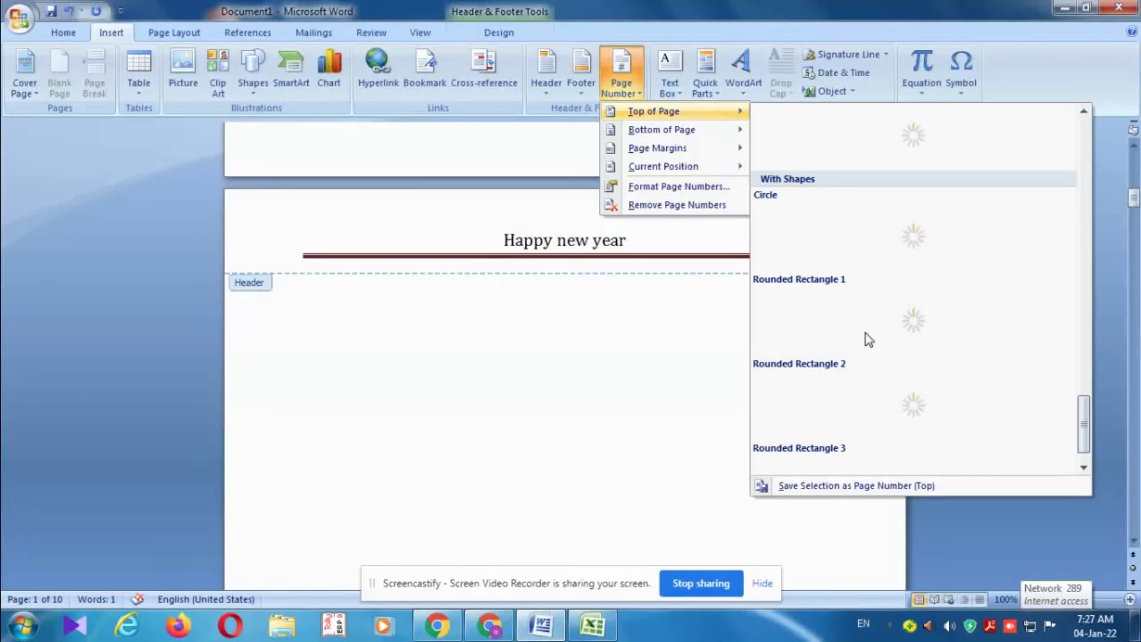
{"action": "scroll", "coordinate": [858, 330], "scroll_direction": "up", "scroll_amount": 5}
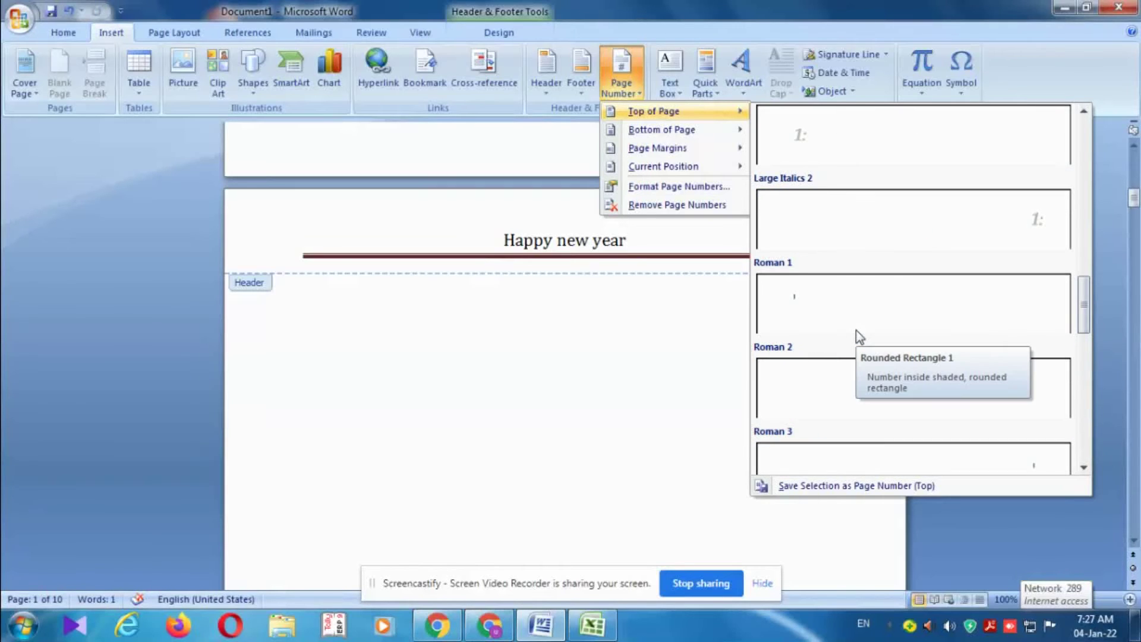
{"action": "scroll", "coordinate": [860, 337], "scroll_direction": "up", "scroll_amount": 3}
{"action": "scroll", "coordinate": [859, 336], "scroll_direction": "up", "scroll_amount": 5}
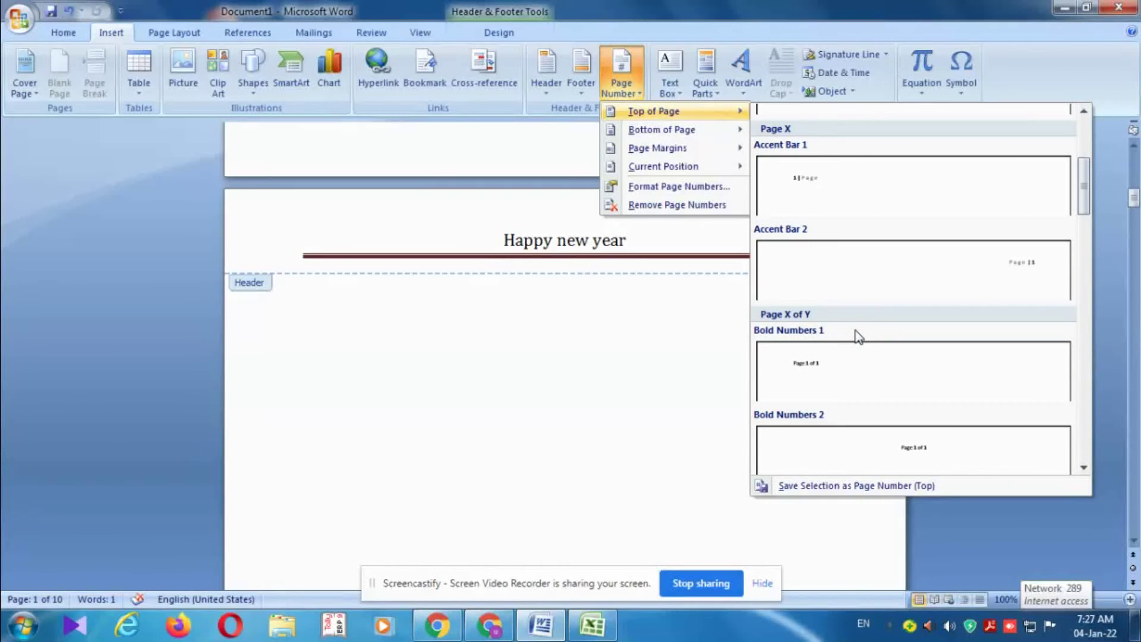
{"action": "scroll", "coordinate": [945, 271], "scroll_direction": "down", "scroll_amount": 3}
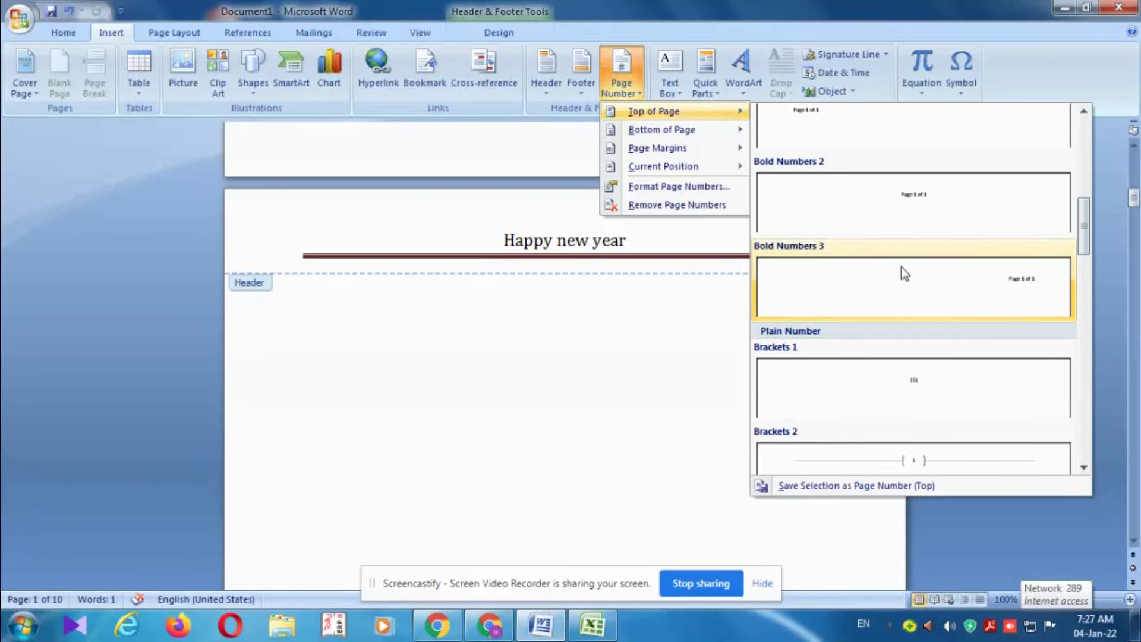
{"action": "left_click", "coordinate": [938, 224]}
Place the cursor at the end of the 'Page 1 of 10' header line.
{"action": "scroll", "coordinate": [603, 335], "scroll_direction": "up", "scroll_amount": 2}
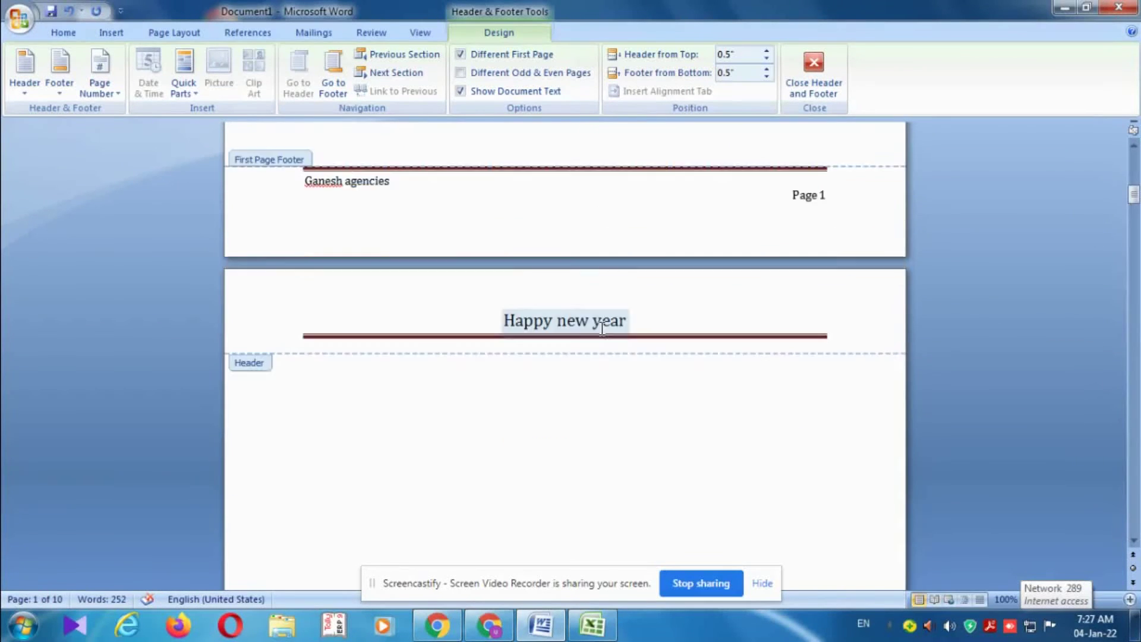
{"action": "scroll", "coordinate": [604, 335], "scroll_direction": "up", "scroll_amount": 5}
{"action": "scroll", "coordinate": [604, 335], "scroll_direction": "up", "scroll_amount": 3}
{"action": "scroll", "coordinate": [604, 335], "scroll_direction": "up", "scroll_amount": 5}
{"action": "scroll", "coordinate": [604, 335], "scroll_direction": "up", "scroll_amount": 3}
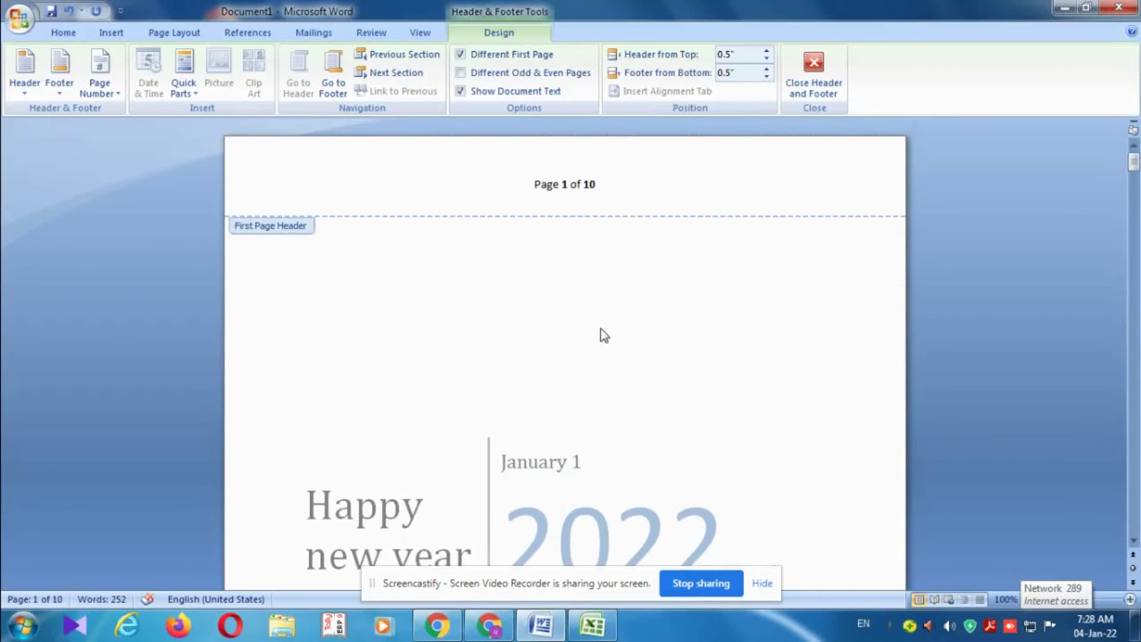
{"action": "left_click", "coordinate": [616, 184]}
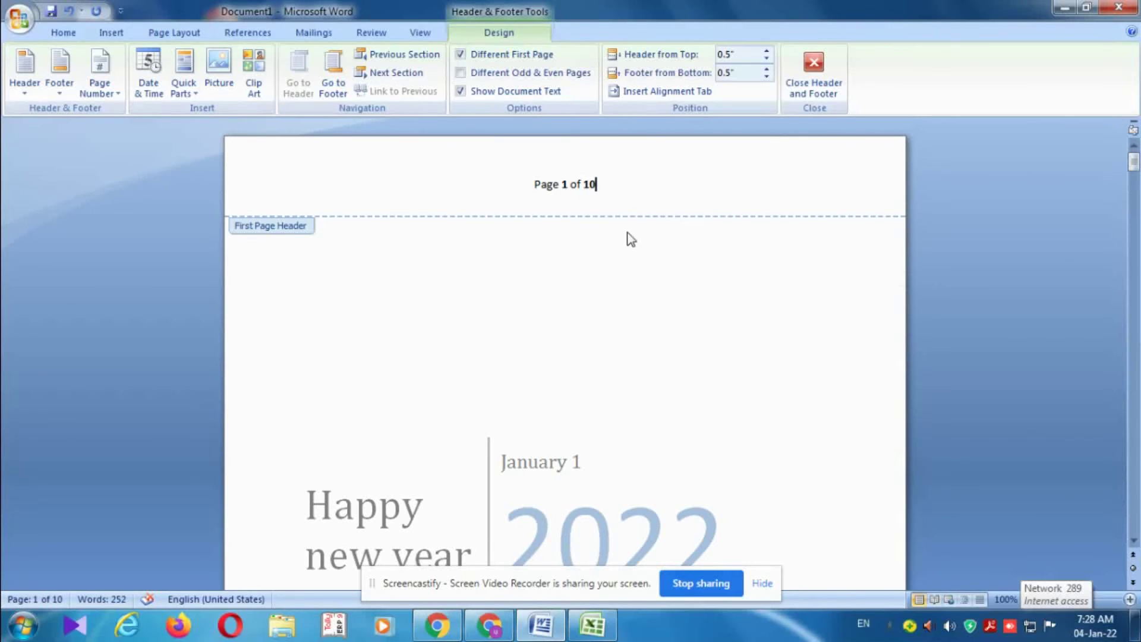
{"action": "triple_click", "coordinate": [607, 189]}
{"action": "left_click", "coordinate": [682, 183]}
{"action": "left_click", "coordinate": [124, 36]}
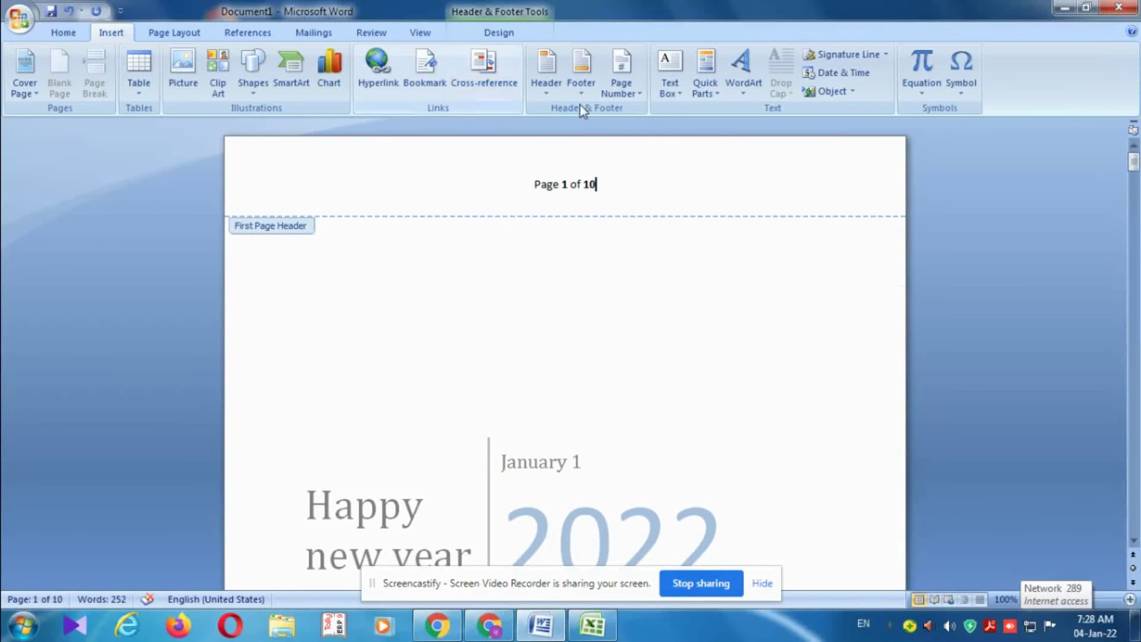
{"action": "left_click", "coordinate": [708, 96]}
{"action": "mouse_move", "coordinate": [760, 112]}
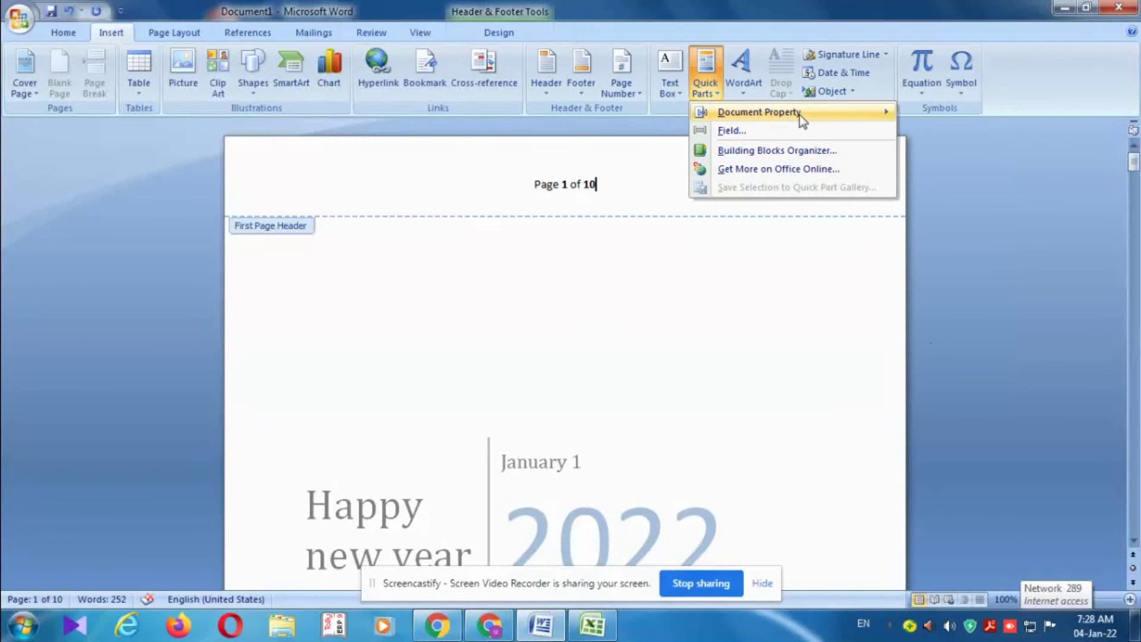
Insert the Abstract property 'This new year very happy' after 'Page 1 of 10' in the header.
{"action": "left_click", "coordinate": [951, 113]}
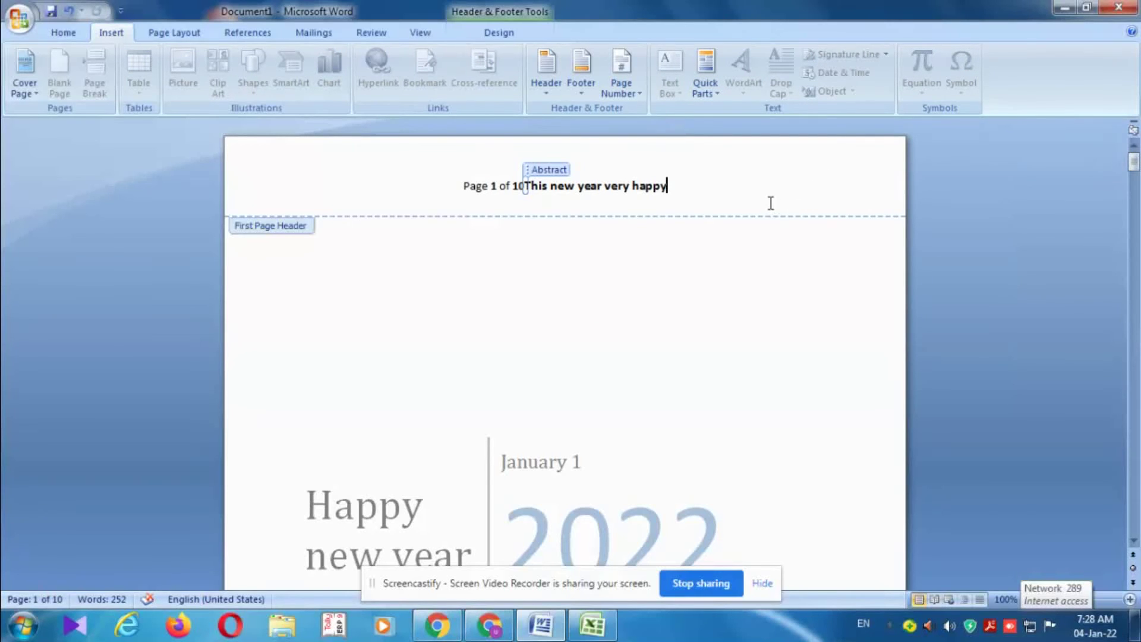
{"action": "scroll", "coordinate": [729, 326], "scroll_direction": "down", "scroll_amount": 4}
{"action": "scroll", "coordinate": [729, 326], "scroll_direction": "down", "scroll_amount": 2}
{"action": "scroll", "coordinate": [730, 328], "scroll_direction": "down", "scroll_amount": 2}
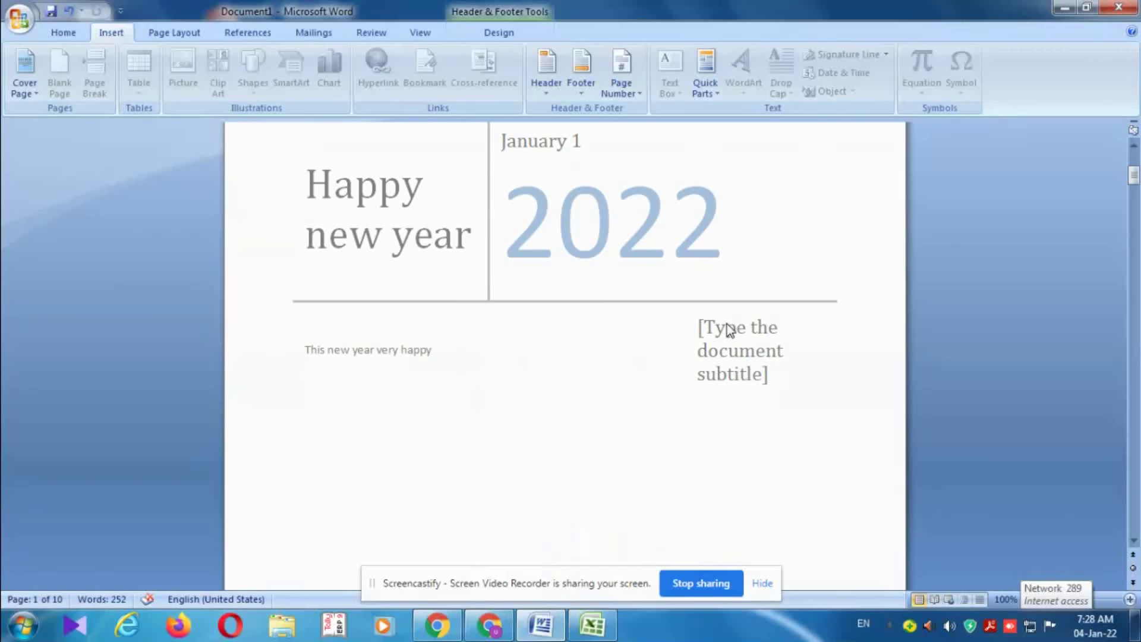
{"action": "scroll", "coordinate": [713, 251], "scroll_direction": "up", "scroll_amount": 1}
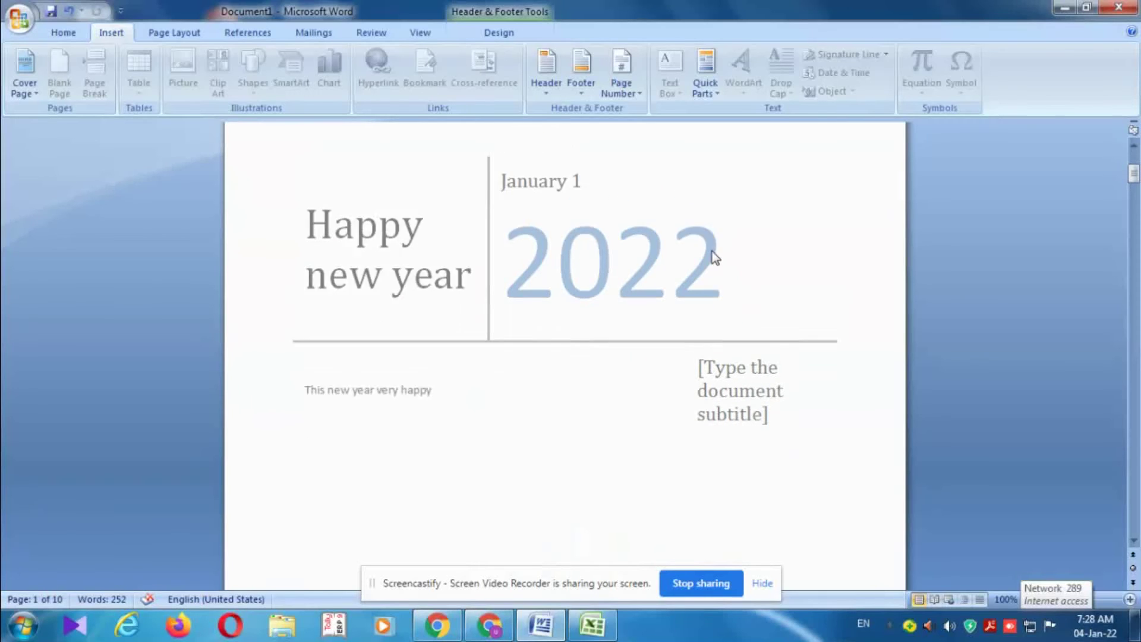
{"action": "scroll", "coordinate": [713, 252], "scroll_direction": "up", "scroll_amount": 7}
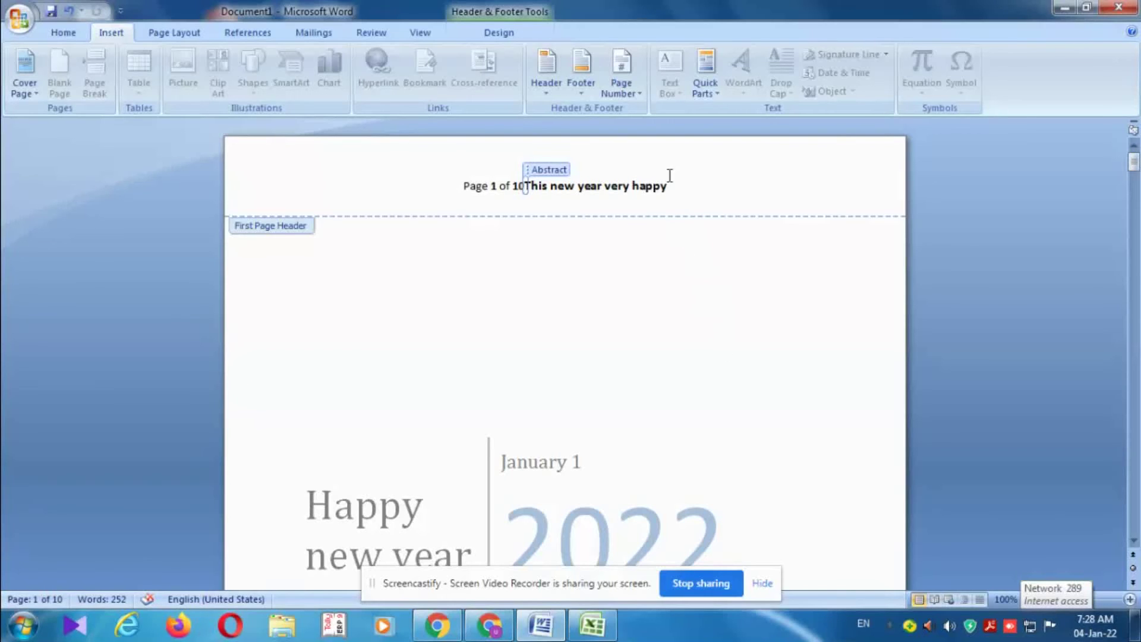
Save the latter part of the abstract text as a new Quick Part building block.
{"action": "mouse_move", "coordinate": [670, 175]}
{"action": "left_mouse_down"}
{"action": "mouse_move", "coordinate": [567, 186]}
{"action": "mouse_move", "coordinate": [585, 186]}
{"action": "left_mouse_up"}
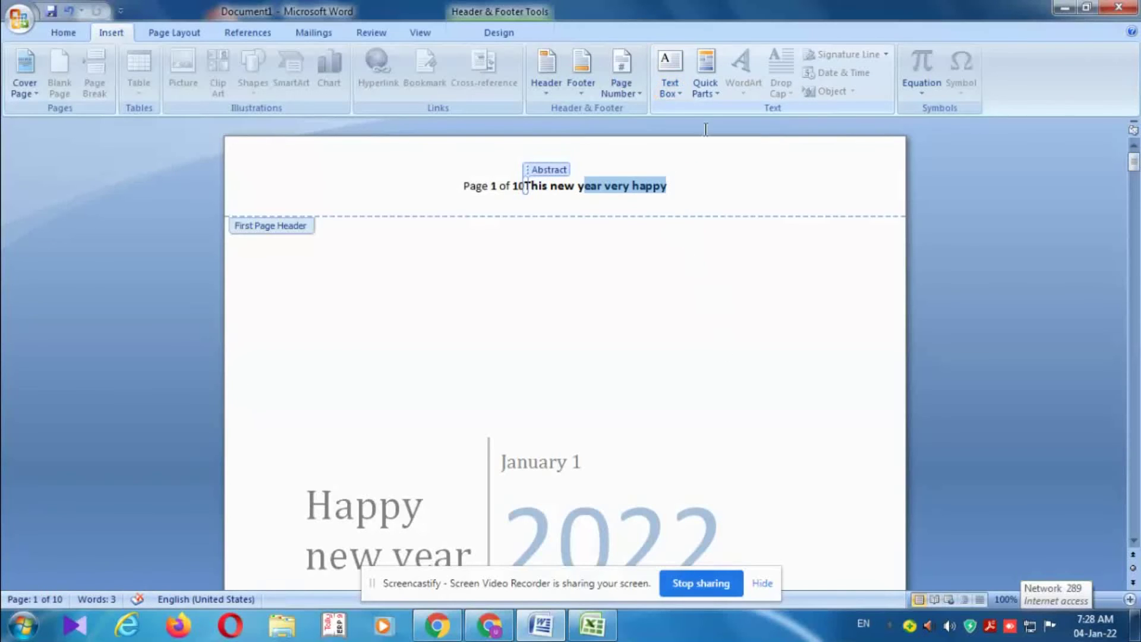
{"action": "left_click", "coordinate": [711, 86]}
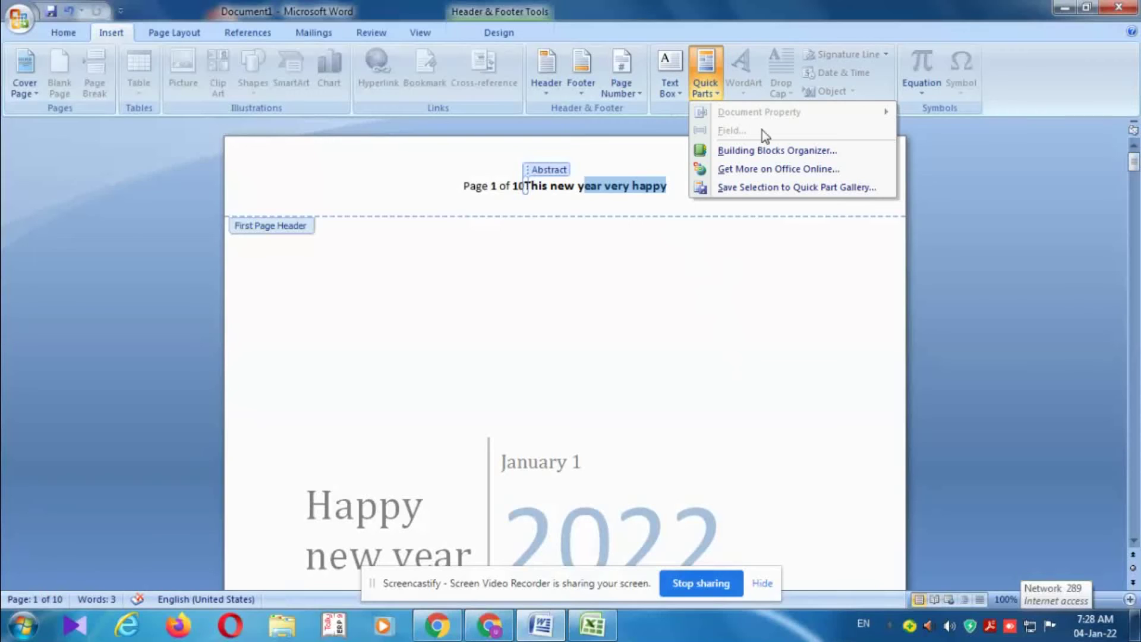
{"action": "left_click", "coordinate": [748, 201]}
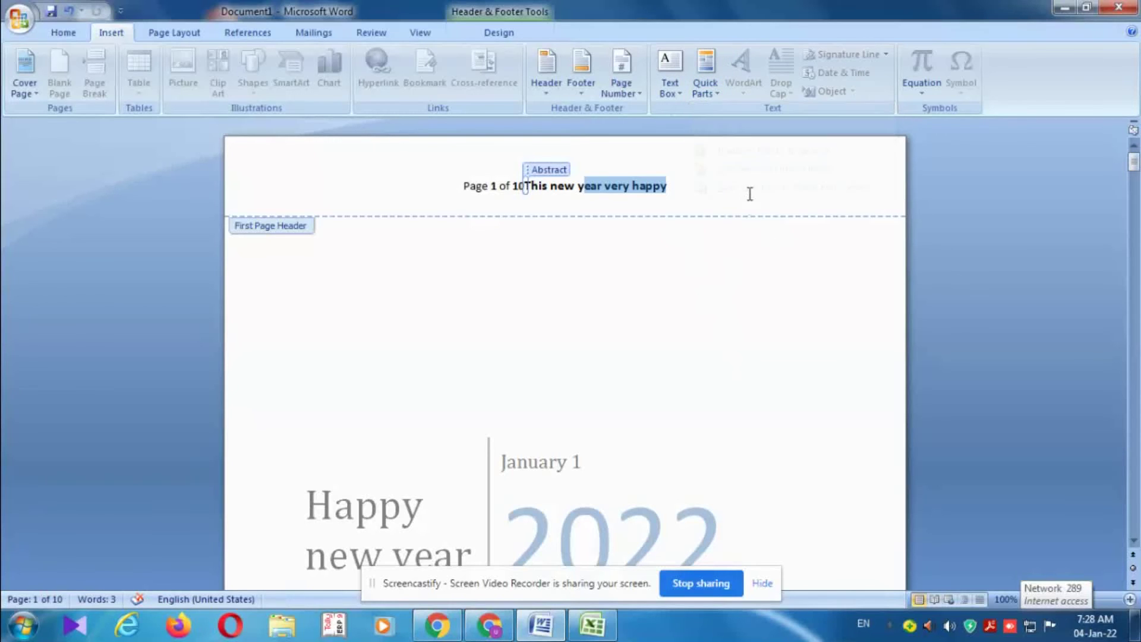
{"action": "left_click", "coordinate": [706, 84]}
{"action": "left_click", "coordinate": [770, 188]}
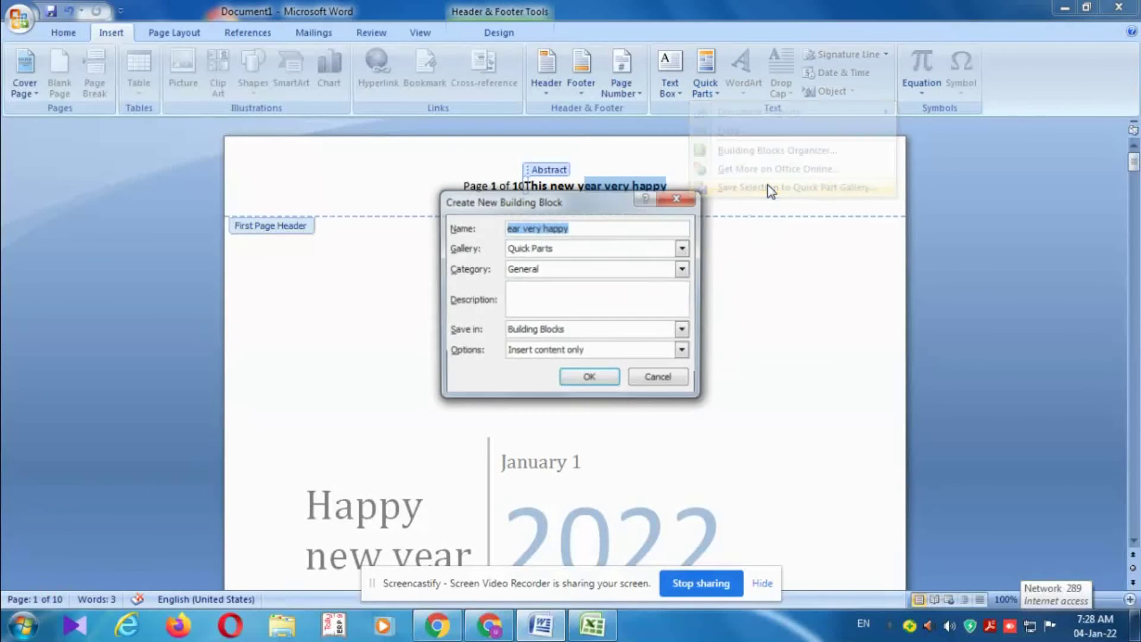
{"action": "left_click", "coordinate": [608, 375]}
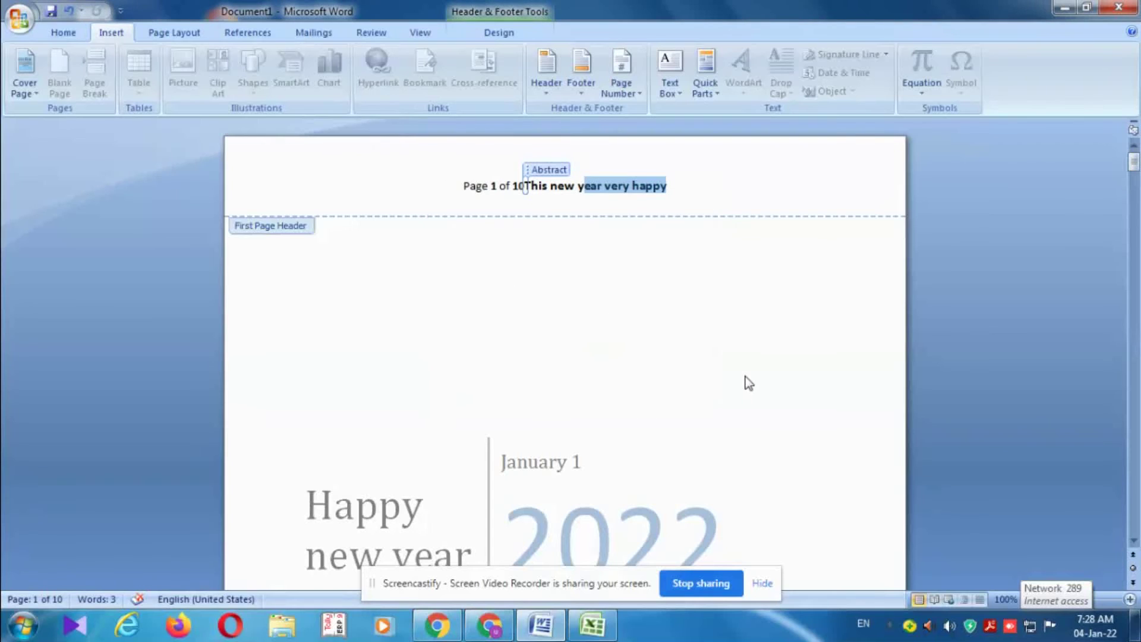
Scroll through the later pages to page 9 and back up to the cover page.
{"action": "scroll", "coordinate": [712, 397], "scroll_direction": "down", "scroll_amount": 5}
{"action": "scroll", "coordinate": [712, 397], "scroll_direction": "down", "scroll_amount": 15}
{"action": "scroll", "coordinate": [711, 397], "scroll_direction": "down", "scroll_amount": 10}
{"action": "scroll", "coordinate": [712, 398], "scroll_direction": "down", "scroll_amount": 10}
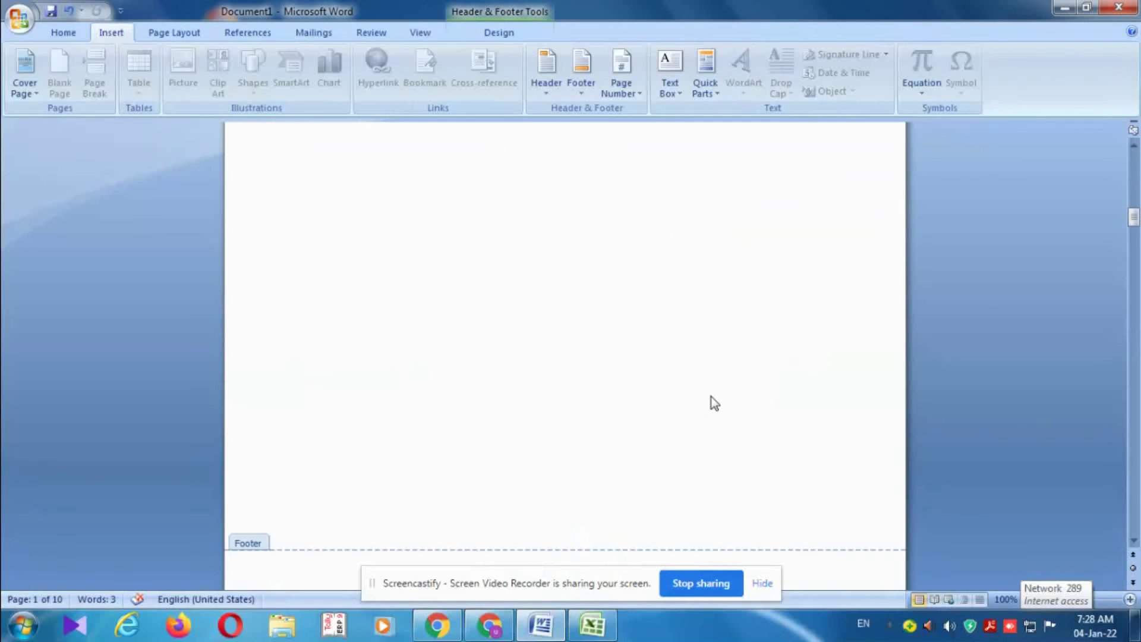
{"action": "scroll", "coordinate": [711, 397], "scroll_direction": "down", "scroll_amount": 10}
{"action": "scroll", "coordinate": [711, 397], "scroll_direction": "down", "scroll_amount": 5}
{"action": "scroll", "coordinate": [760, 101], "scroll_direction": "down", "scroll_amount": 3}
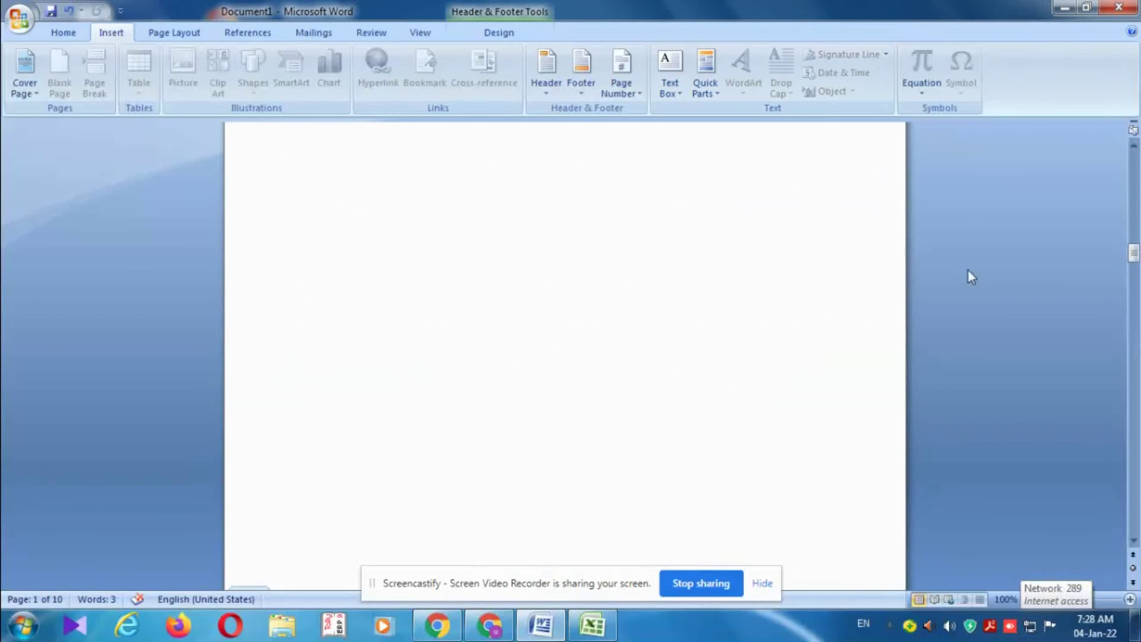
{"action": "left_click_drag", "start_coordinate": [1134, 253], "coordinate": [1132, 470]}
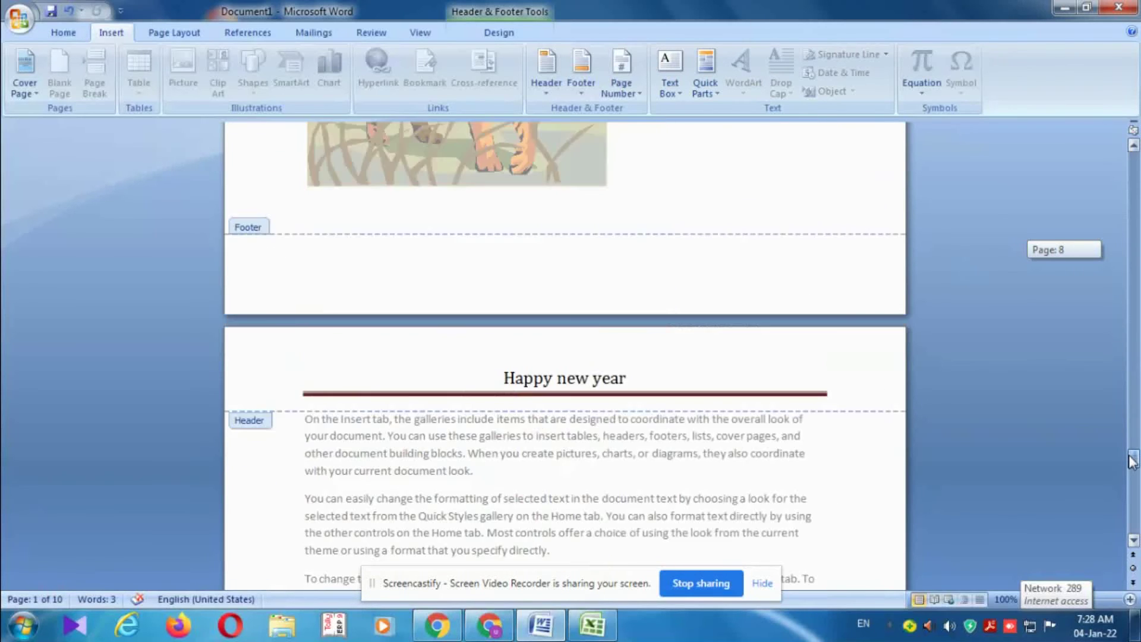
{"action": "left_click_drag", "start_coordinate": [1132, 470], "coordinate": [1133, 470]}
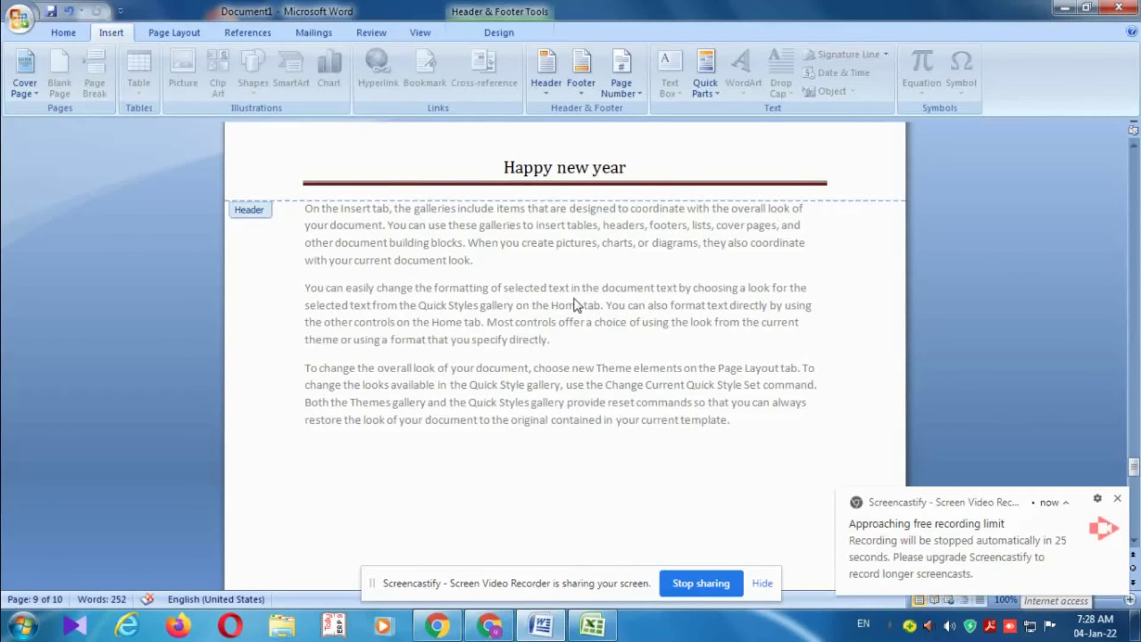
{"action": "scroll", "coordinate": [594, 297], "scroll_direction": "up", "scroll_amount": 1}
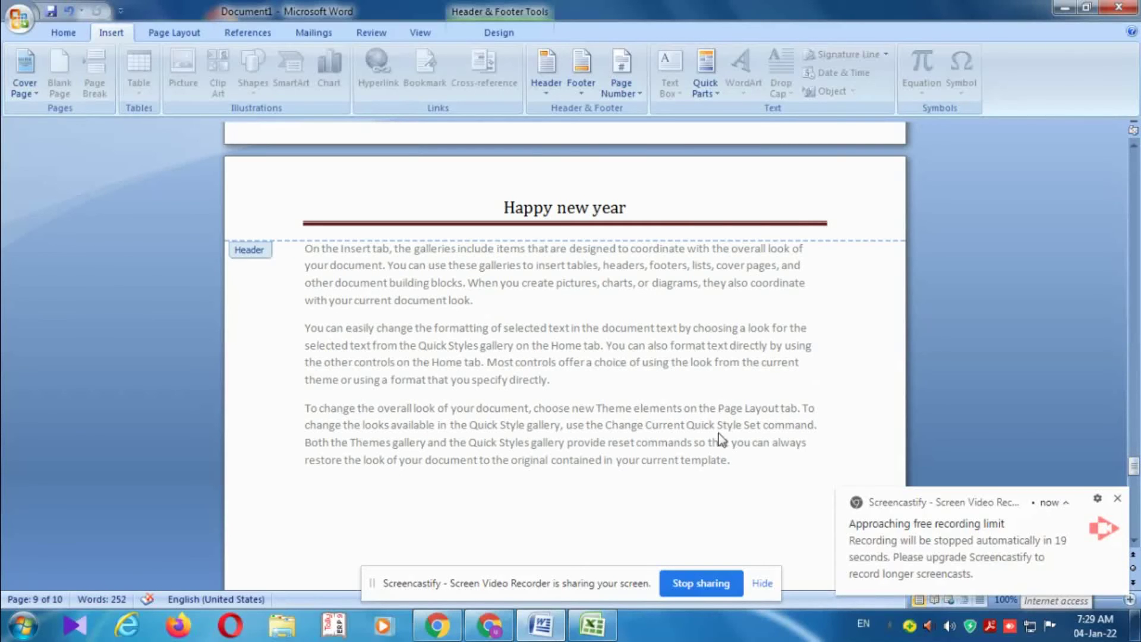
{"action": "scroll", "coordinate": [694, 446], "scroll_direction": "up", "scroll_amount": 5}
{"action": "scroll", "coordinate": [623, 369], "scroll_direction": "up", "scroll_amount": 4}
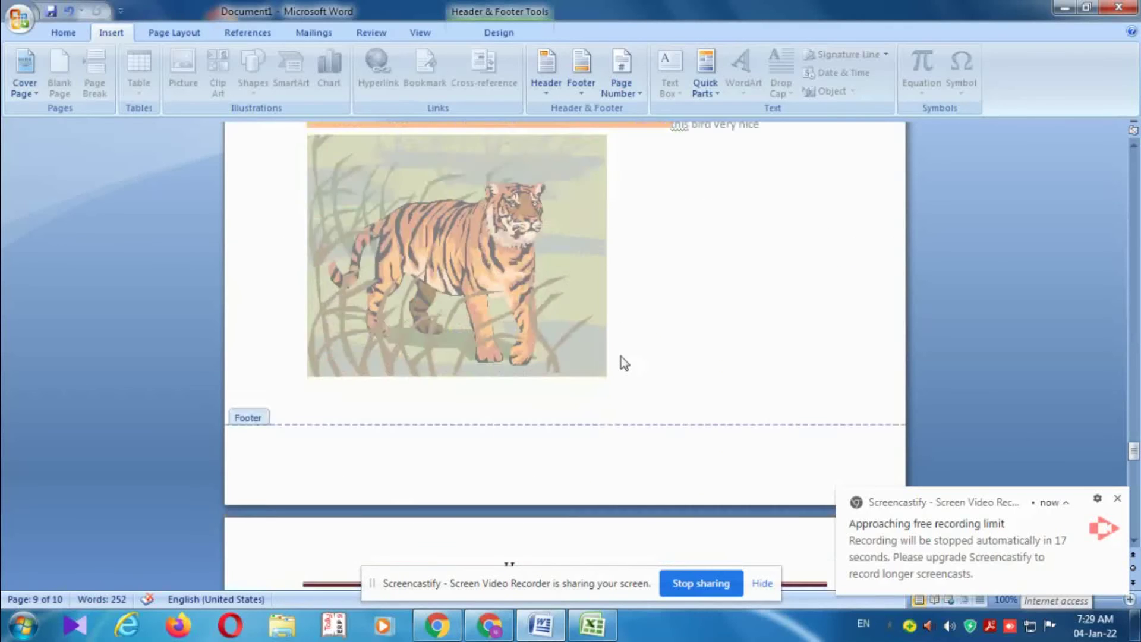
{"action": "scroll", "coordinate": [622, 357], "scroll_direction": "down", "scroll_amount": 10}
{"action": "scroll", "coordinate": [622, 357], "scroll_direction": "down", "scroll_amount": 5}
{"action": "scroll", "coordinate": [622, 356], "scroll_direction": "down", "scroll_amount": 5}
{"action": "scroll", "coordinate": [622, 356], "scroll_direction": "down", "scroll_amount": 5}
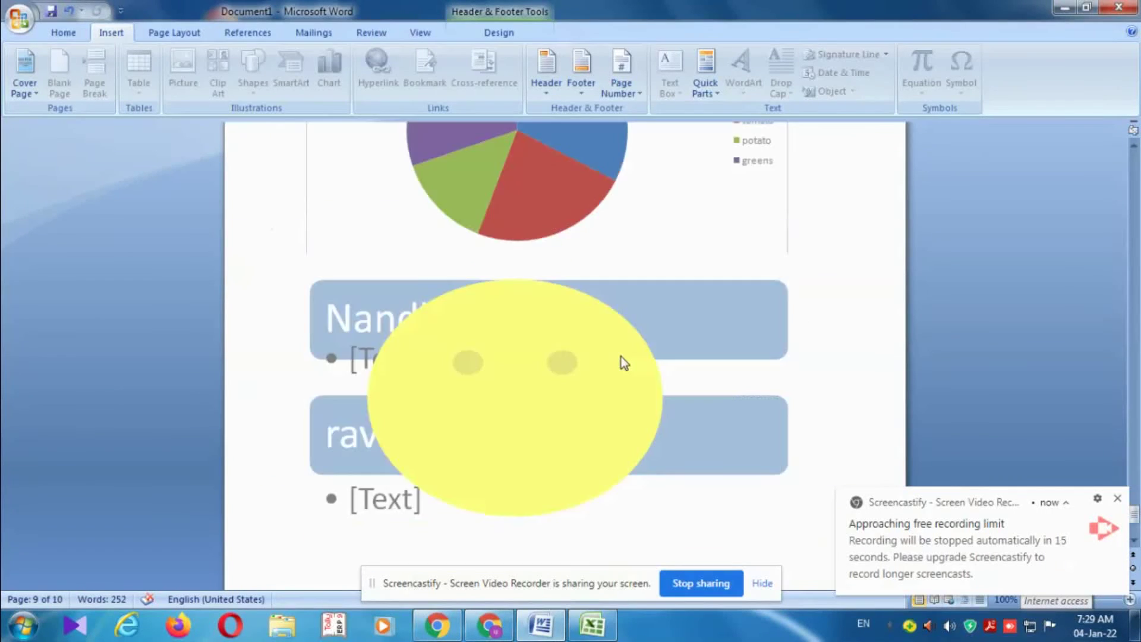
{"action": "scroll", "coordinate": [622, 357], "scroll_direction": "down", "scroll_amount": 5}
{"action": "scroll", "coordinate": [623, 362], "scroll_direction": "up", "scroll_amount": 3}
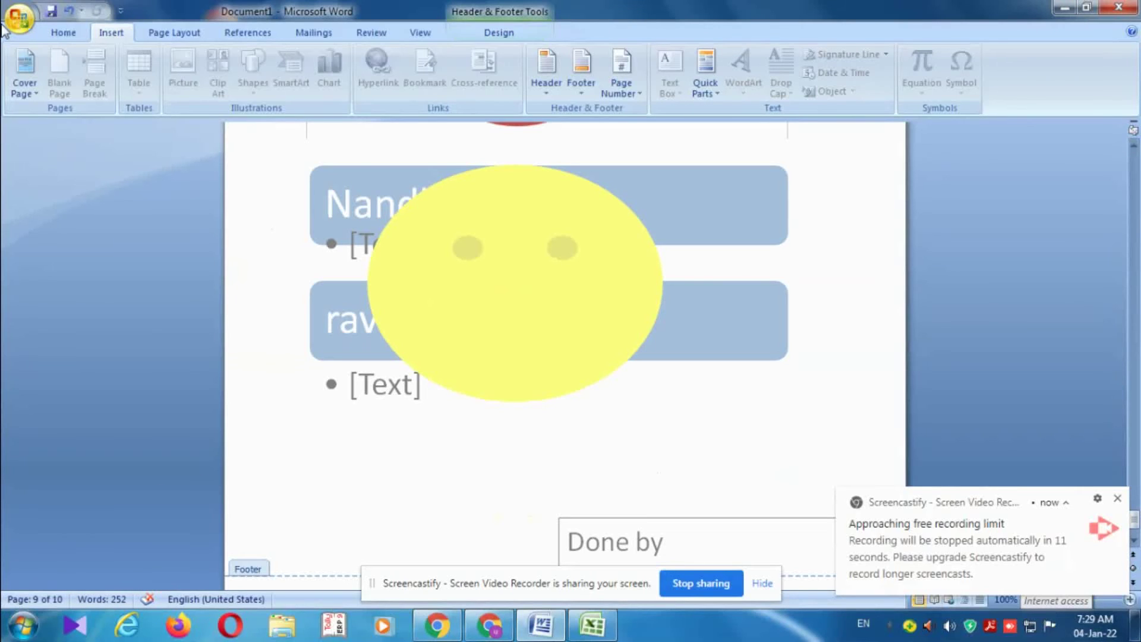
{"action": "scroll", "coordinate": [397, 444], "scroll_direction": "down", "scroll_amount": 3}
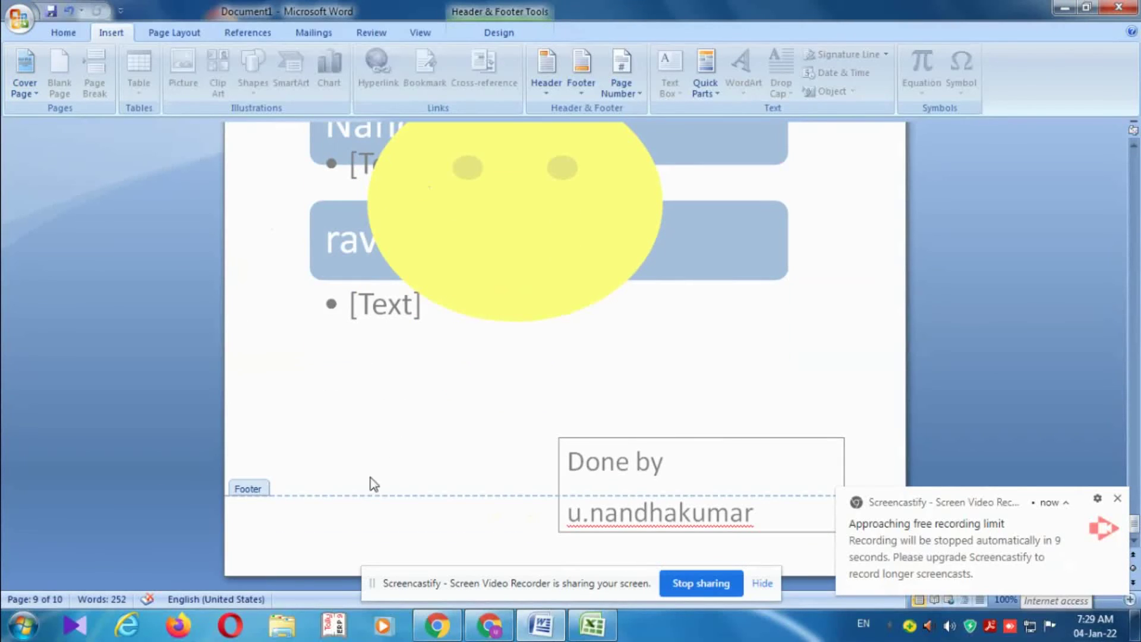
{"action": "scroll", "coordinate": [594, 475], "scroll_direction": "up", "scroll_amount": 9}
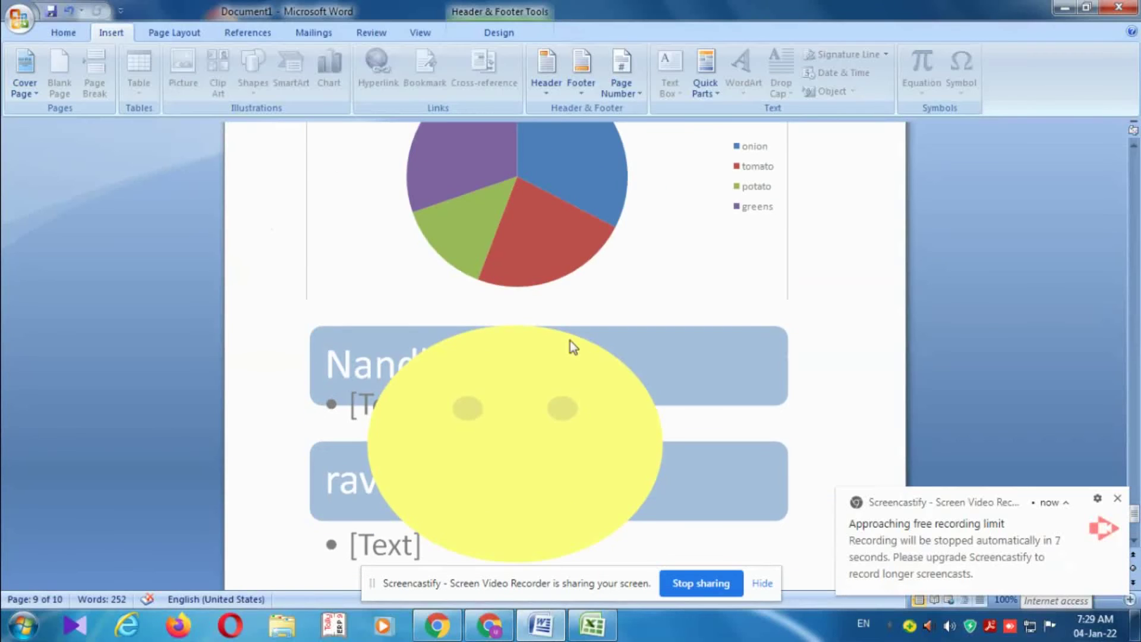
{"action": "scroll", "coordinate": [570, 341], "scroll_direction": "up", "scroll_amount": 8}
{"action": "scroll", "coordinate": [773, 446], "scroll_direction": "up", "scroll_amount": 7}
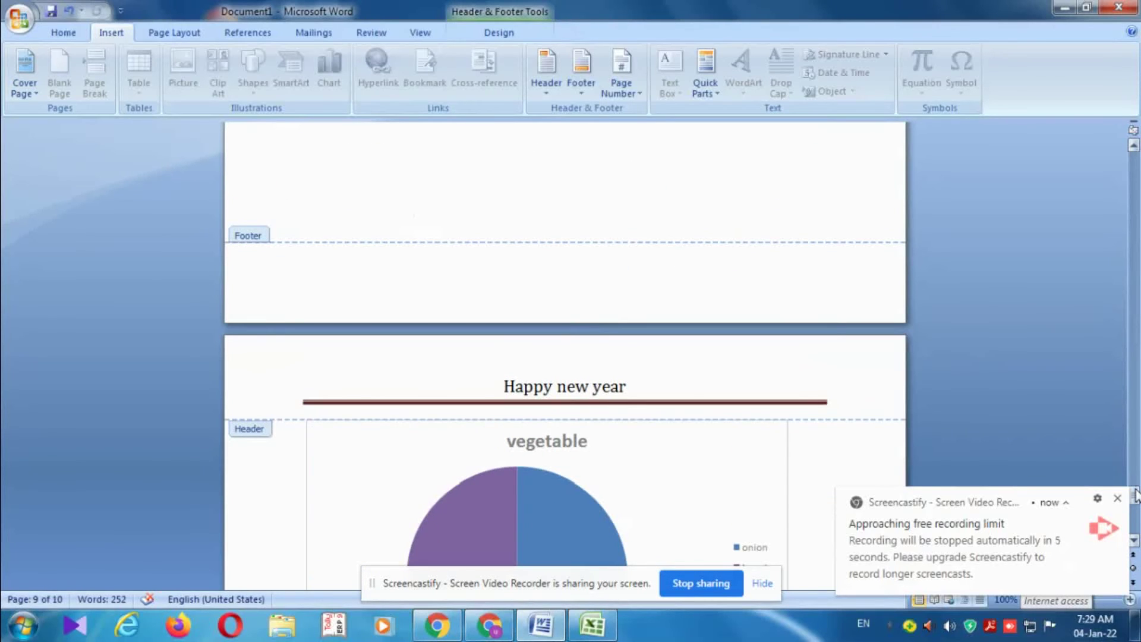
{"action": "left_click_drag", "start_coordinate": [1136, 493], "coordinate": [1135, 161]}
{"action": "left_click", "coordinate": [716, 80]}
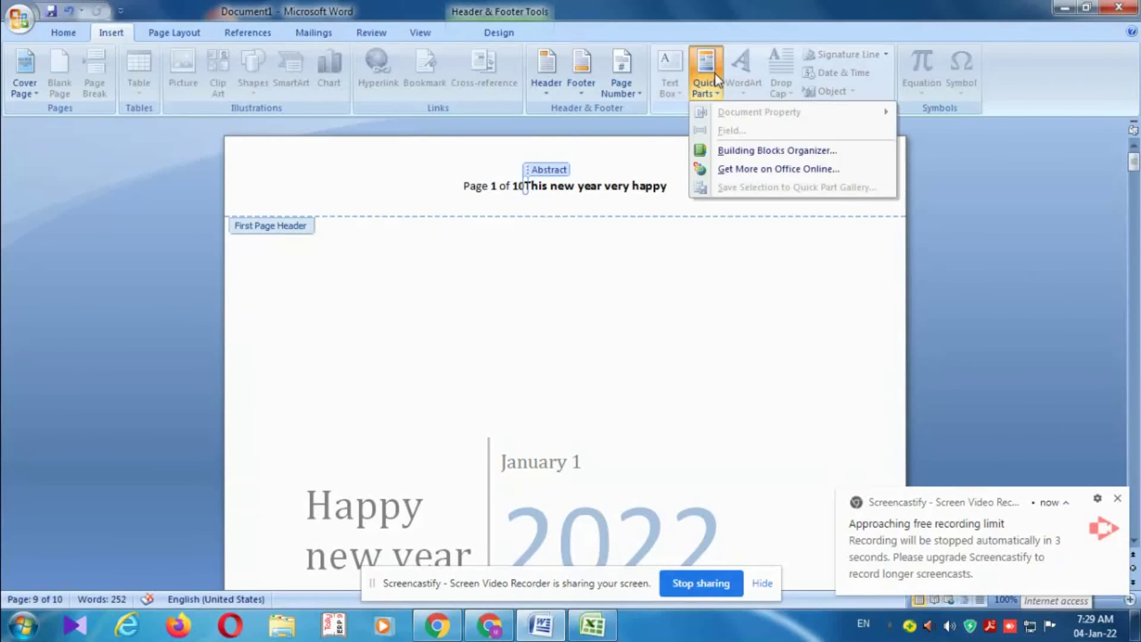
{"action": "left_click", "coordinate": [767, 150]}
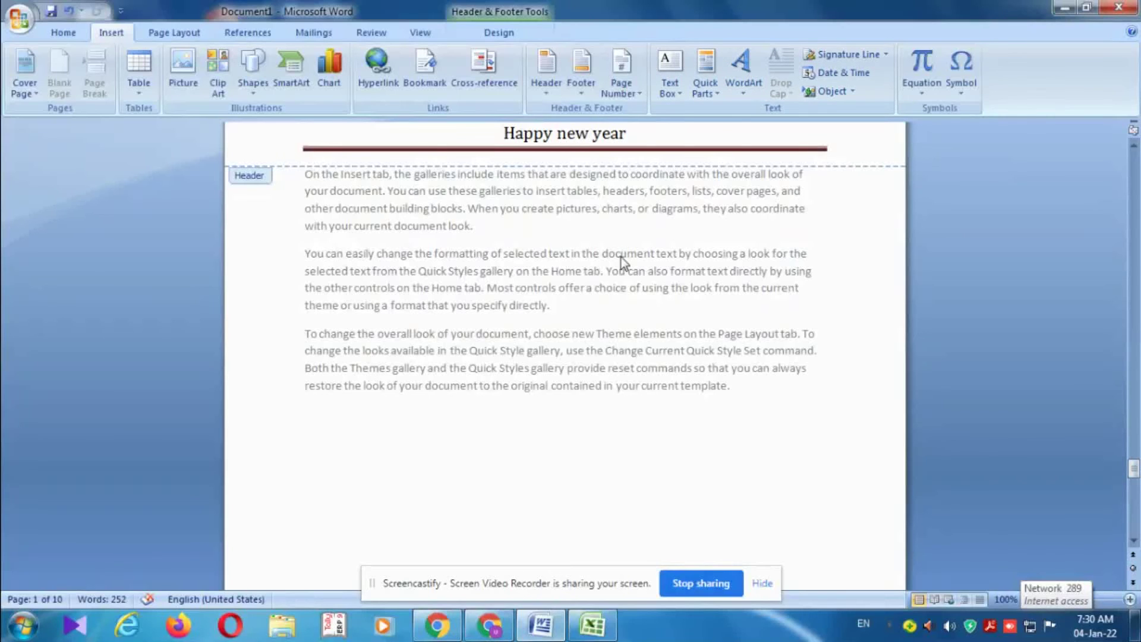
{"action": "scroll", "coordinate": [634, 265], "scroll_direction": "down", "scroll_amount": 4}
{"action": "scroll", "coordinate": [634, 265], "scroll_direction": "down", "scroll_amount": 5}
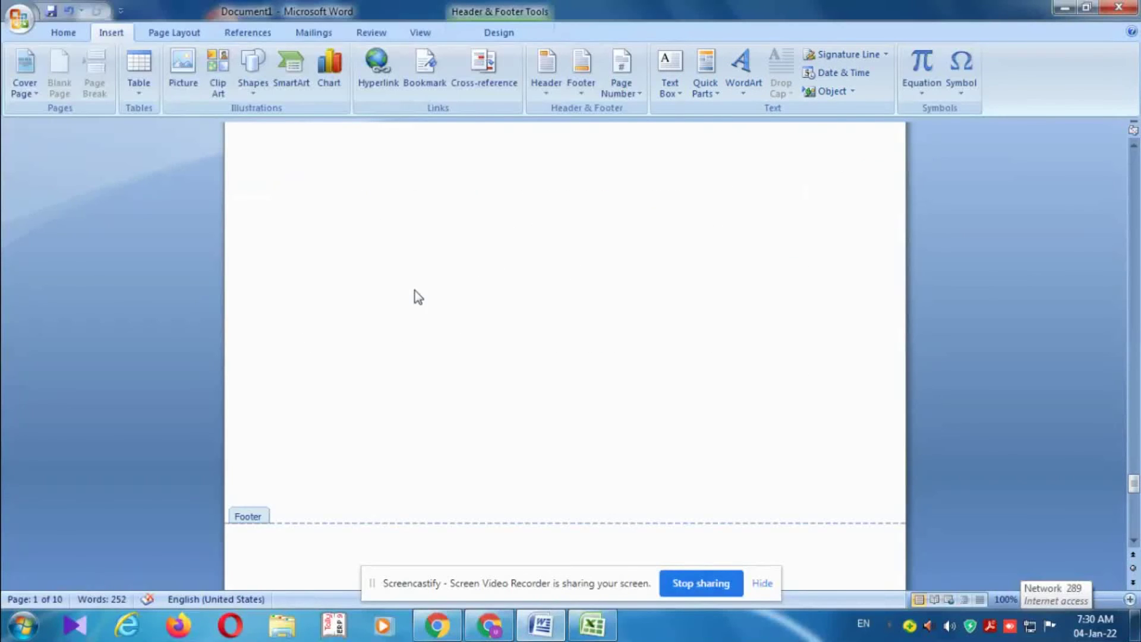
{"action": "scroll", "coordinate": [411, 293], "scroll_direction": "down", "scroll_amount": 5}
{"action": "scroll", "coordinate": [411, 293], "scroll_direction": "down", "scroll_amount": 4}
{"action": "scroll", "coordinate": [410, 293], "scroll_direction": "down", "scroll_amount": 6}
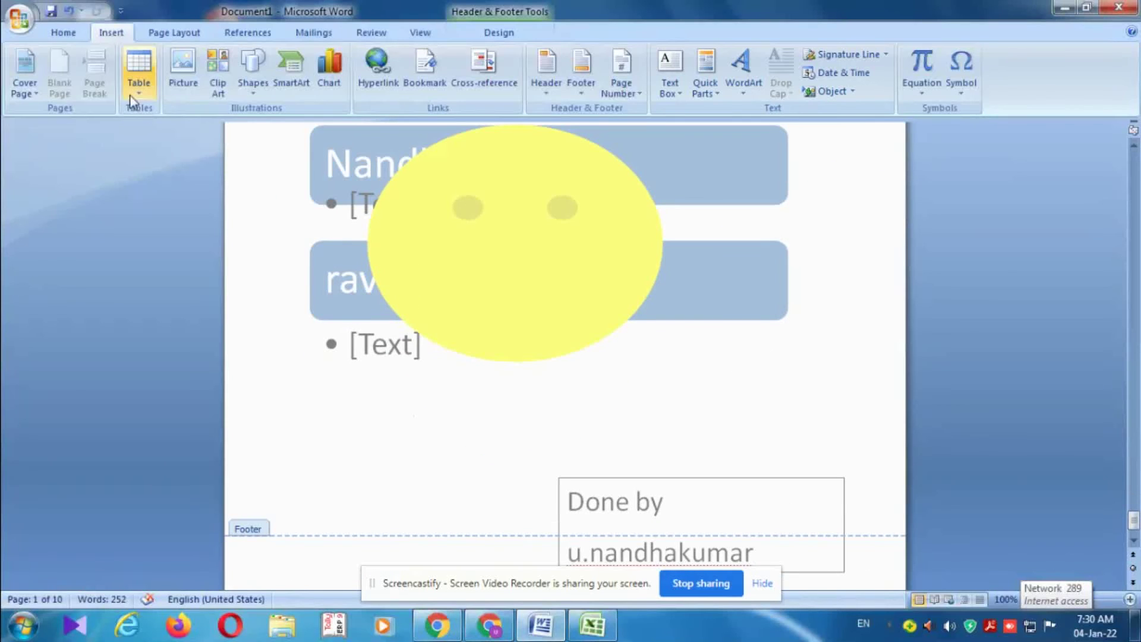
{"action": "scroll", "coordinate": [452, 207], "scroll_direction": "up", "scroll_amount": 3}
{"action": "scroll", "coordinate": [452, 206], "scroll_direction": "down", "scroll_amount": 4}
{"action": "scroll", "coordinate": [452, 206], "scroll_direction": "up", "scroll_amount": 2}
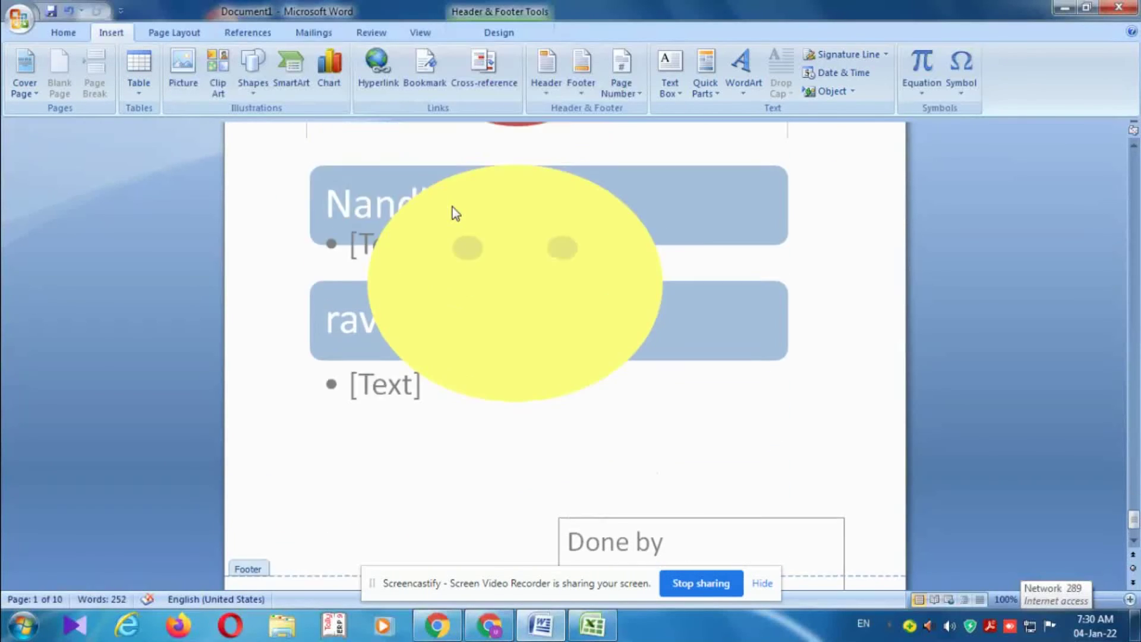
{"action": "scroll", "coordinate": [452, 207], "scroll_direction": "down", "scroll_amount": 6}
{"action": "scroll", "coordinate": [452, 207], "scroll_direction": "up", "scroll_amount": 1}
{"action": "scroll", "coordinate": [454, 213], "scroll_direction": "down", "scroll_amount": 10}
{"action": "scroll", "coordinate": [460, 233], "scroll_direction": "up", "scroll_amount": 5}
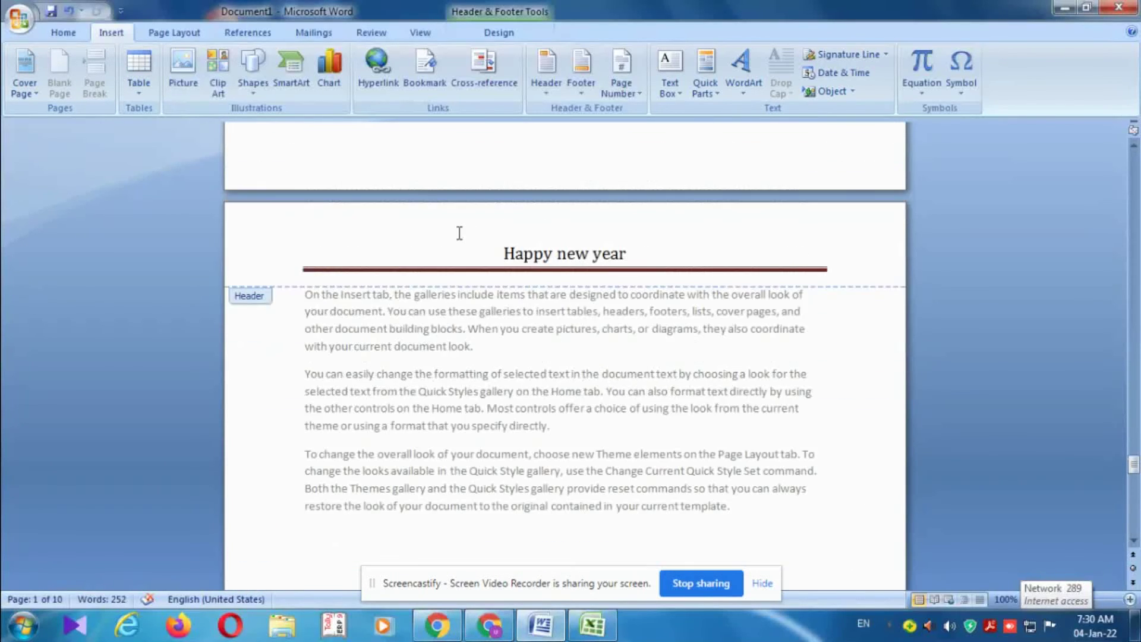
{"action": "scroll", "coordinate": [452, 240], "scroll_direction": "up", "scroll_amount": 1}
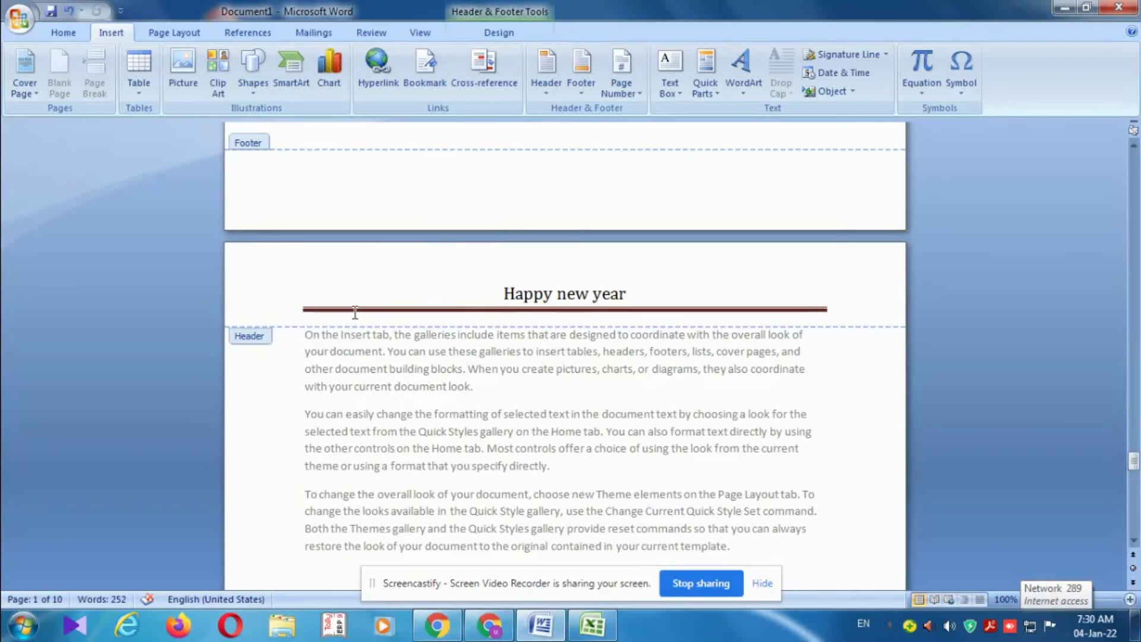
Select the 'Happy new year' header title after opening and closing the header gallery.
{"action": "left_click_drag", "start_coordinate": [478, 291], "coordinate": [629, 293]}
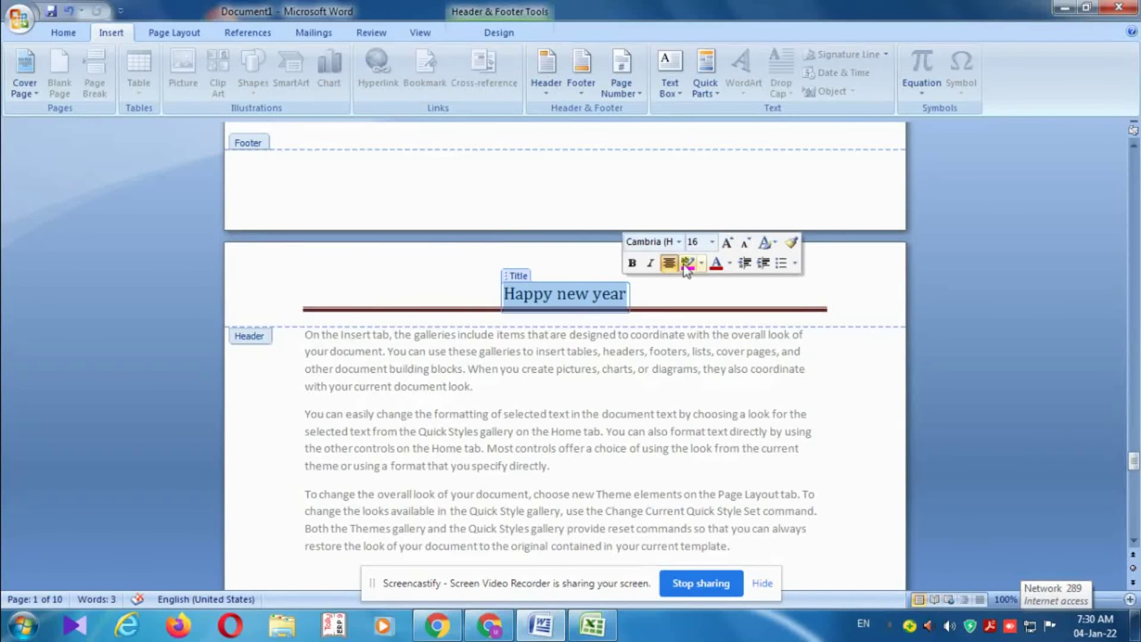
{"action": "scroll", "coordinate": [698, 119], "scroll_direction": "up", "scroll_amount": 1}
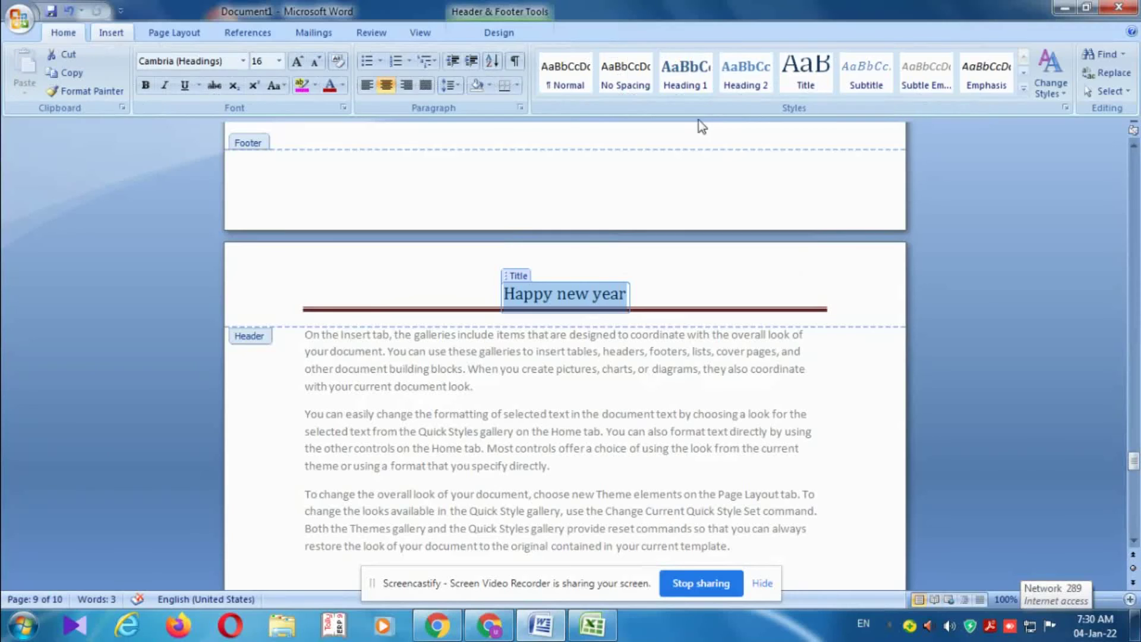
{"action": "scroll", "coordinate": [698, 197], "scroll_direction": "up", "scroll_amount": 3}
{"action": "scroll", "coordinate": [698, 203], "scroll_direction": "up", "scroll_amount": 3}
{"action": "scroll", "coordinate": [683, 214], "scroll_direction": "down", "scroll_amount": 6}
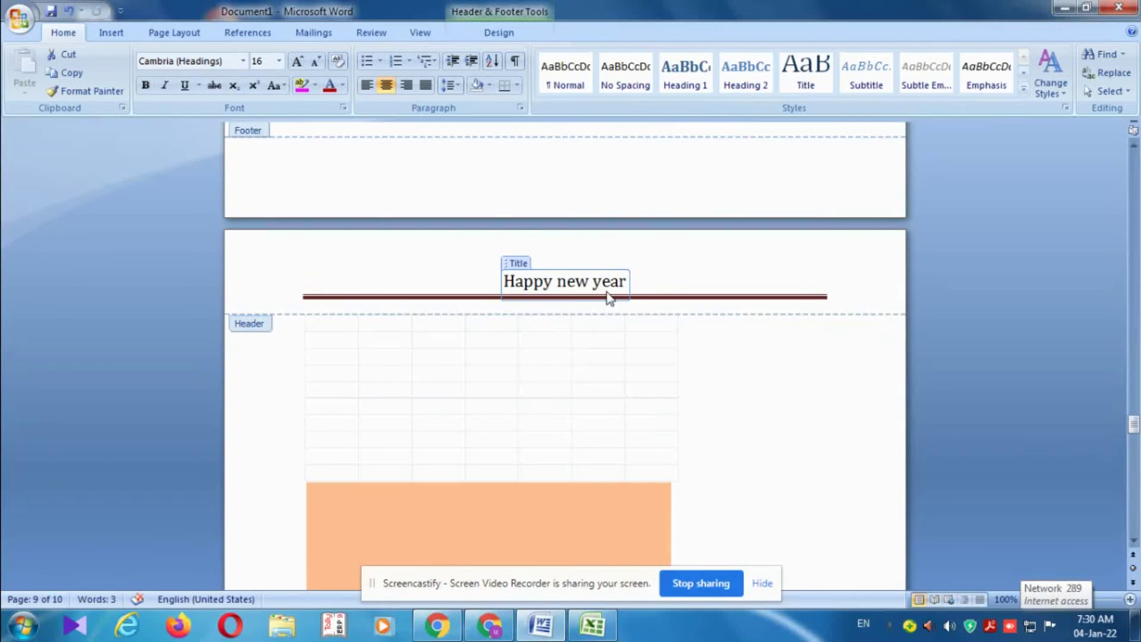
{"action": "scroll", "coordinate": [682, 214], "scroll_direction": "down", "scroll_amount": 10}
{"action": "scroll", "coordinate": [593, 271], "scroll_direction": "up", "scroll_amount": 6}
{"action": "scroll", "coordinate": [576, 245], "scroll_direction": "up", "scroll_amount": 5}
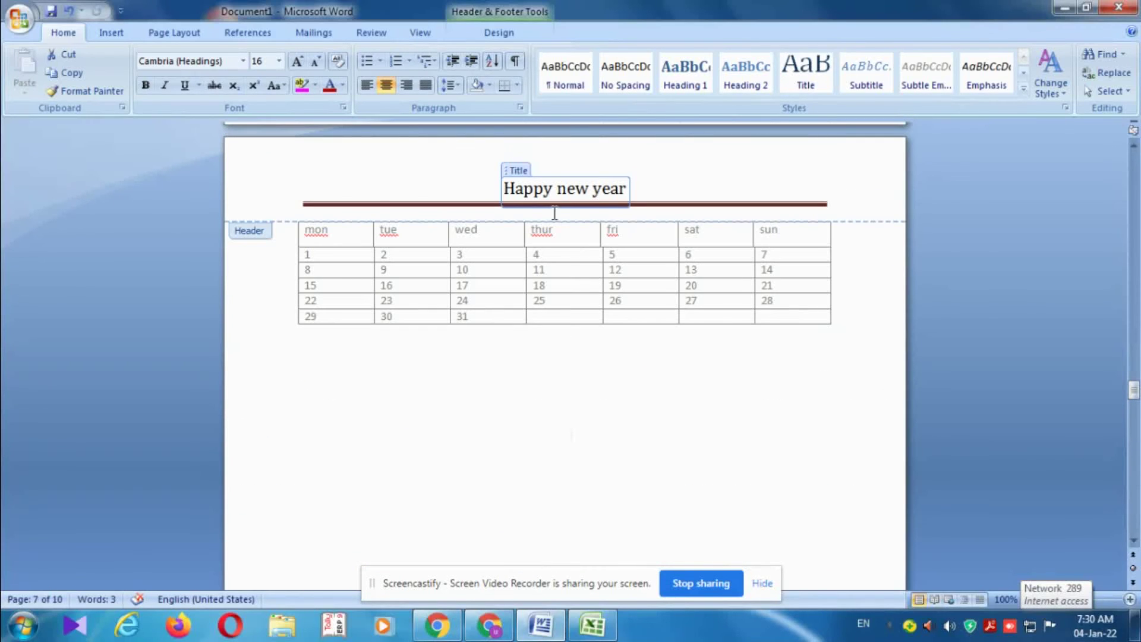
{"action": "left_click_drag", "start_coordinate": [634, 188], "coordinate": [492, 187]}
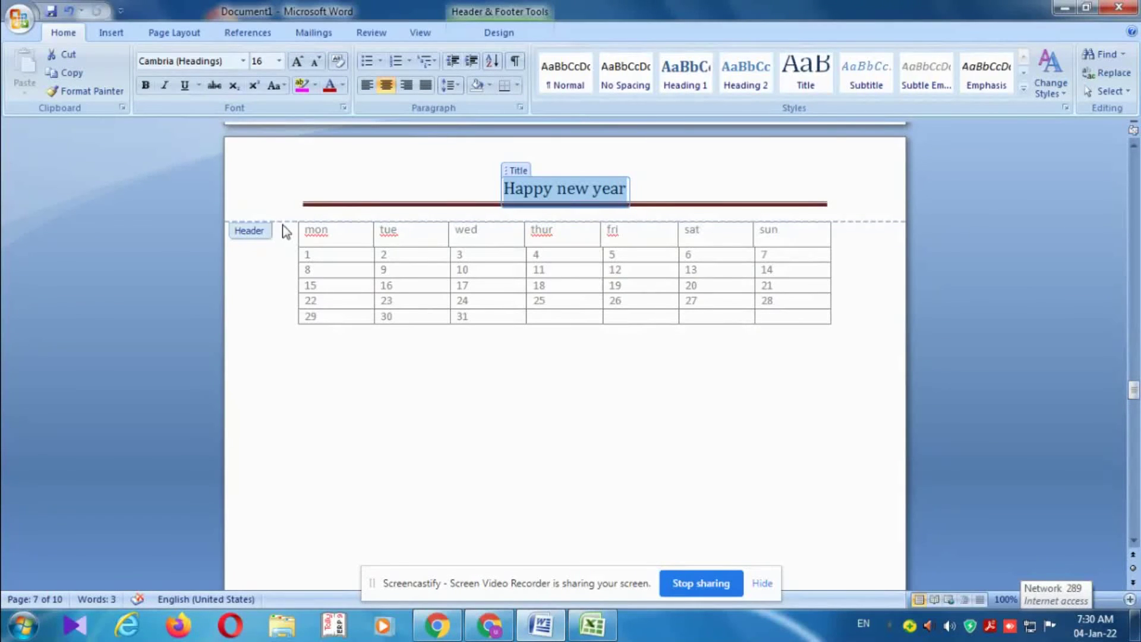
{"action": "left_click", "coordinate": [112, 33]}
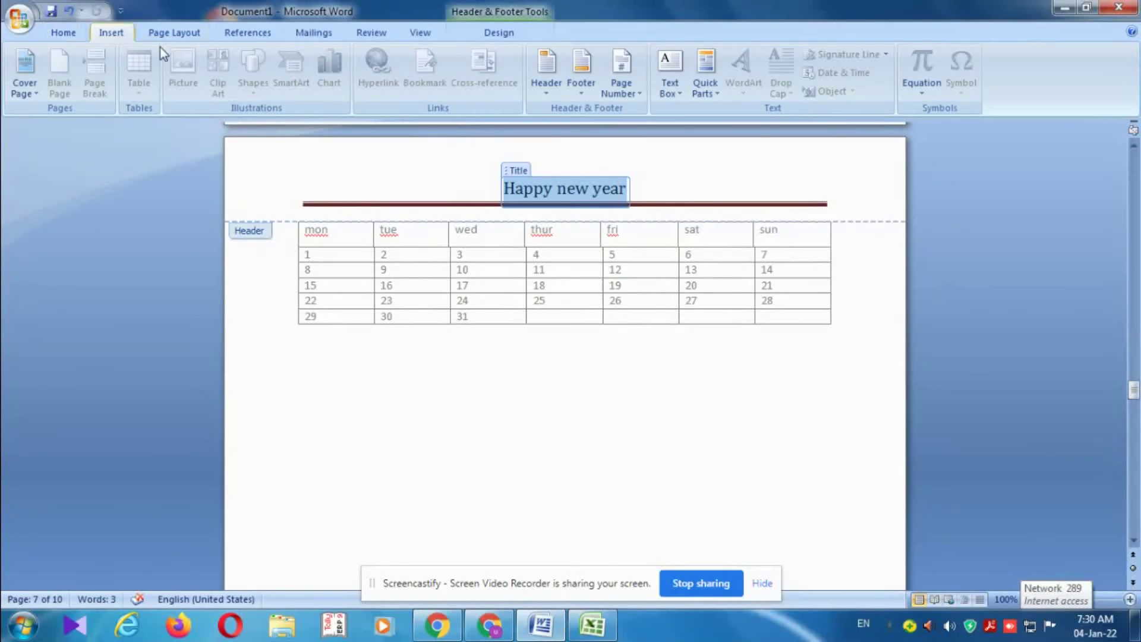
{"action": "left_click", "coordinate": [553, 76]}
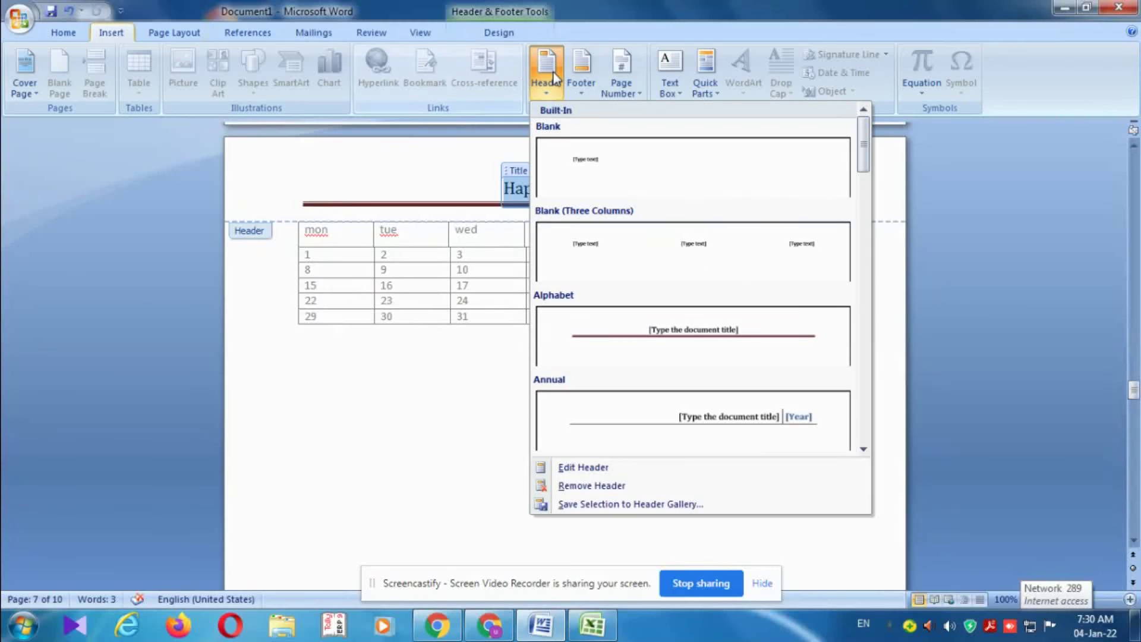
{"action": "left_click", "coordinate": [480, 197]}
{"action": "right_click", "coordinate": [481, 197]}
{"action": "right_click", "coordinate": [475, 199]}
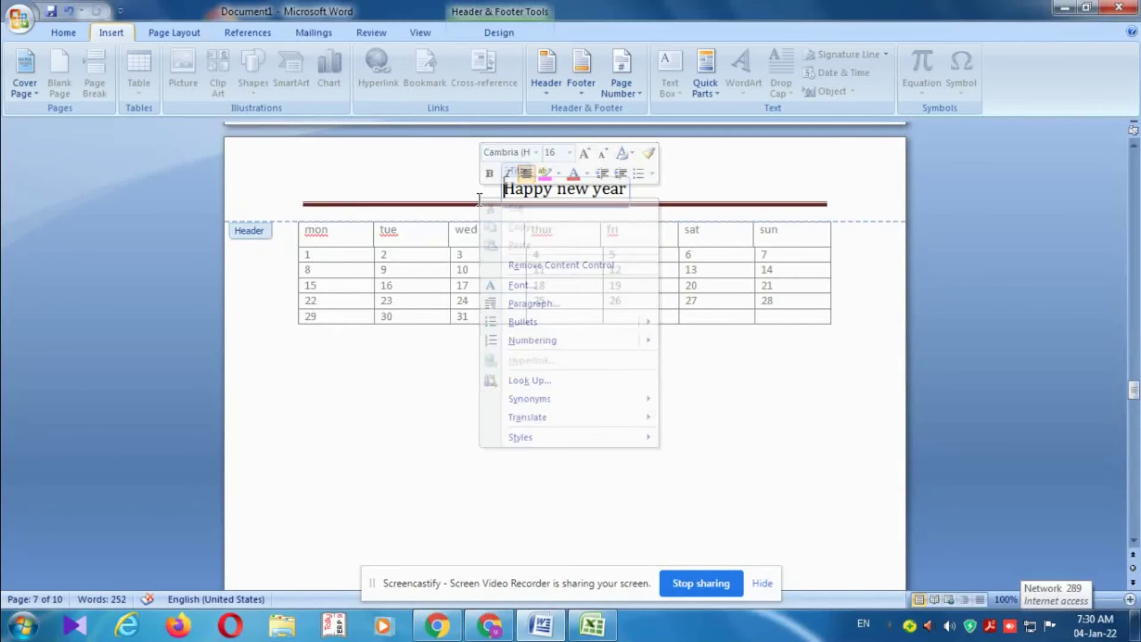
{"action": "left_click", "coordinate": [440, 202]}
Turn the 'Happy new year' header title into WordArt, then delete the WordArt.
{"action": "left_click", "coordinate": [523, 169]}
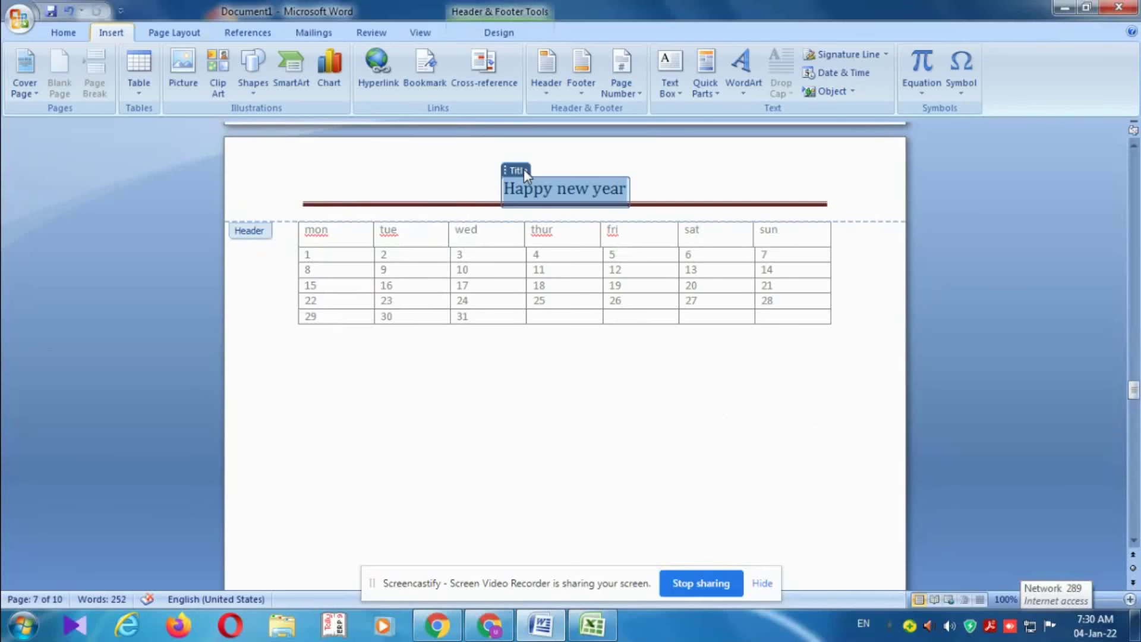
{"action": "left_click", "coordinate": [757, 76]}
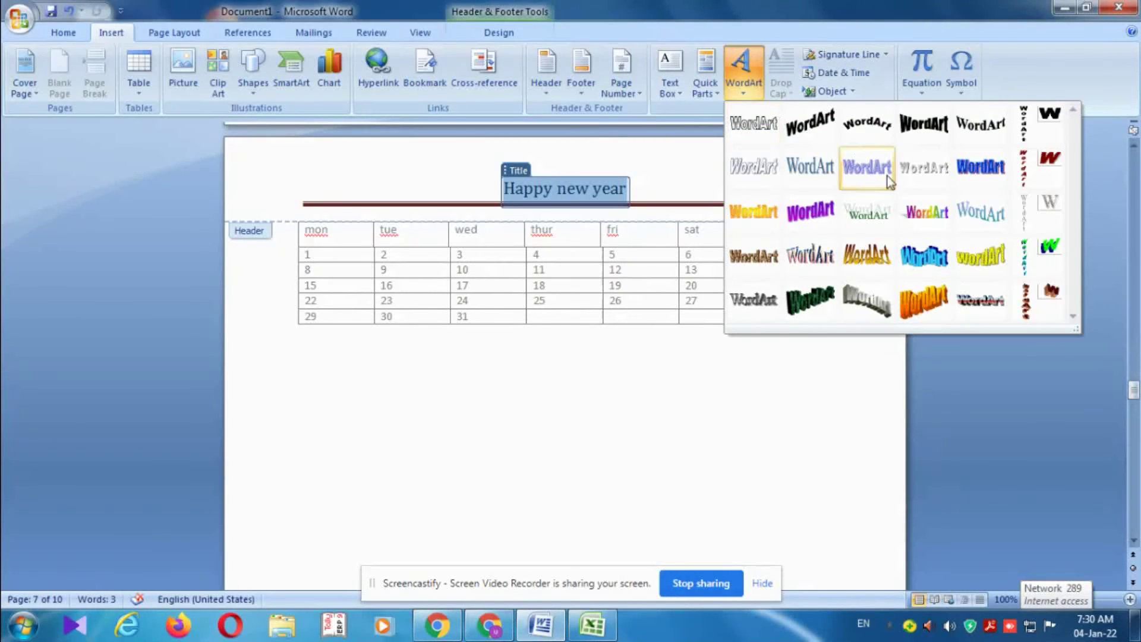
{"action": "left_click", "coordinate": [923, 132]}
{"action": "left_click", "coordinate": [631, 255]}
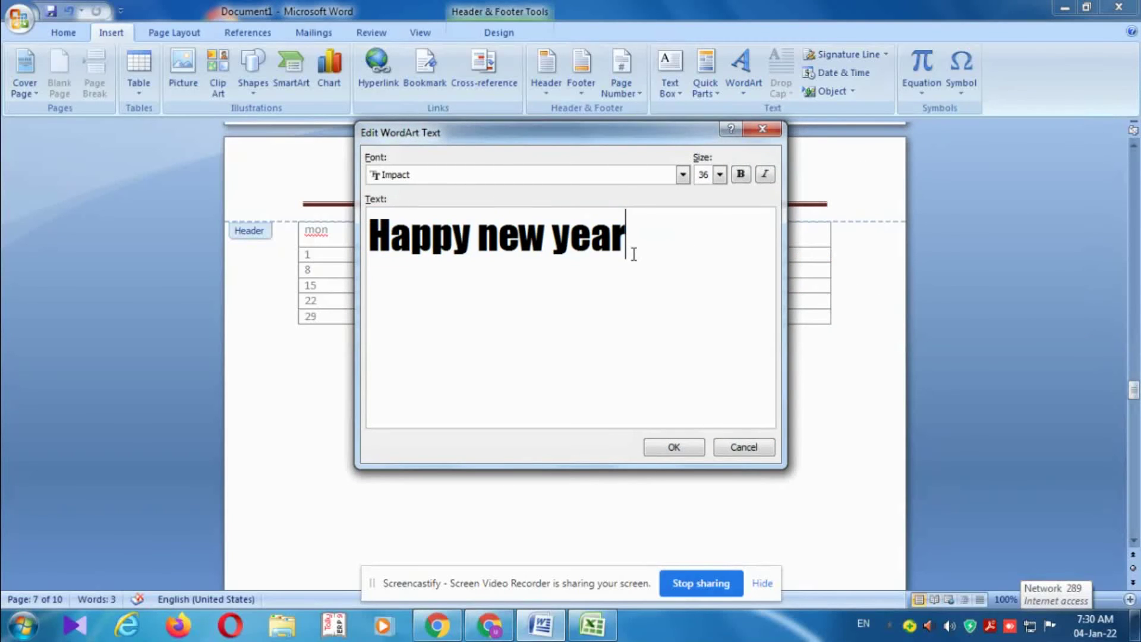
{"action": "left_click", "coordinate": [674, 448]}
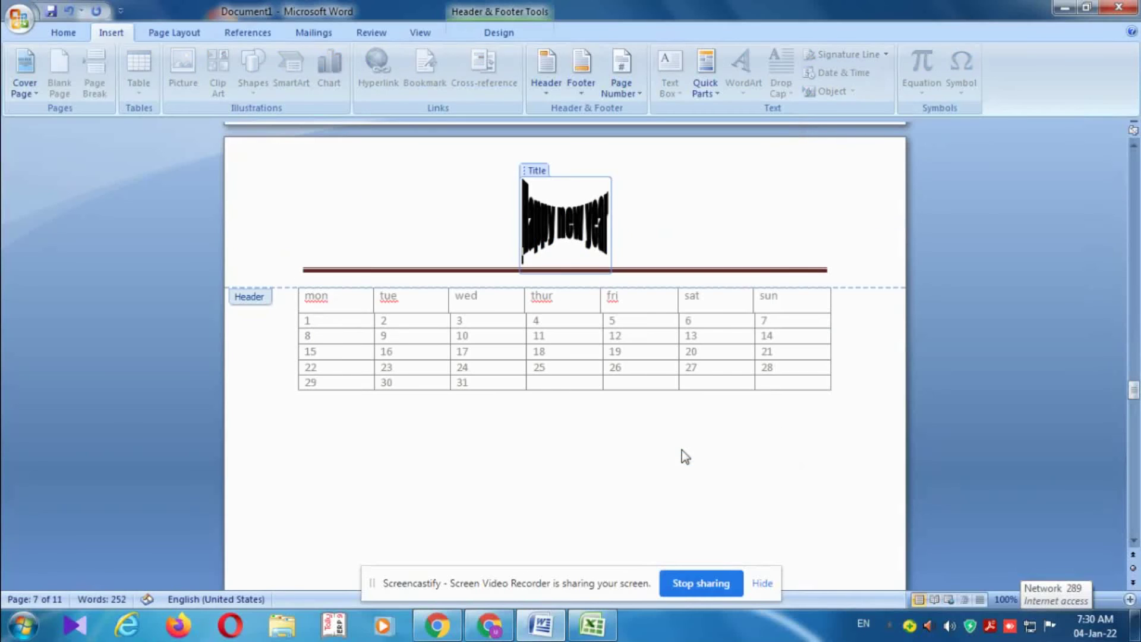
{"action": "left_click", "coordinate": [619, 239]}
{"action": "key", "text": "Delete"}
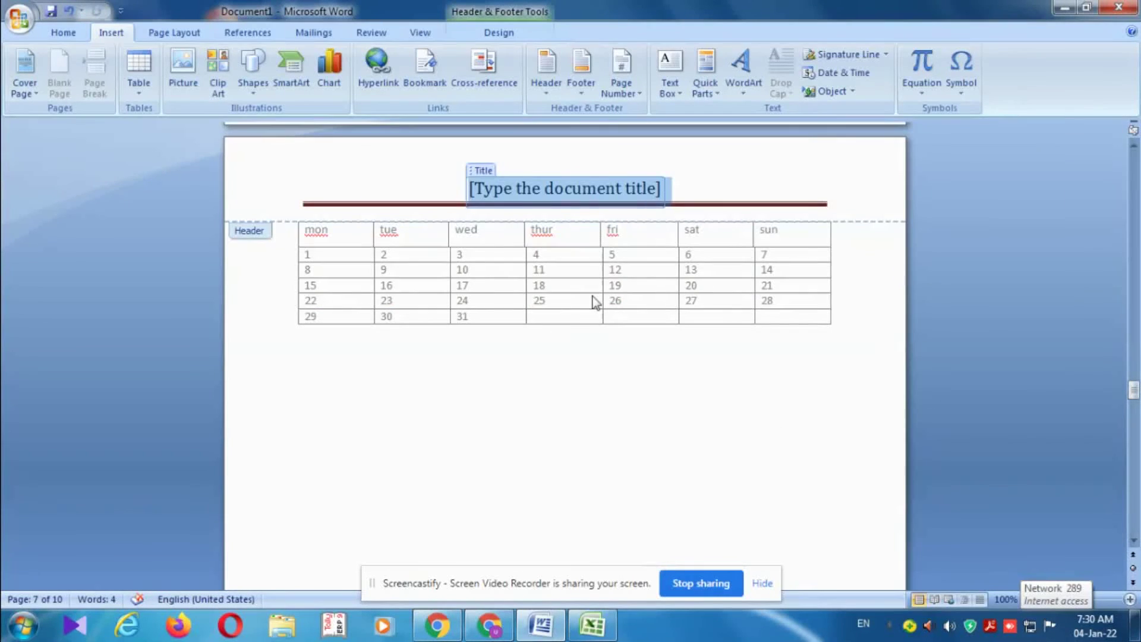
Leave header and footer editing by double-clicking the body text.
{"action": "scroll", "coordinate": [596, 304], "scroll_direction": "down", "scroll_amount": 5}
{"action": "scroll", "coordinate": [596, 304], "scroll_direction": "down", "scroll_amount": 3}
{"action": "scroll", "coordinate": [597, 303], "scroll_direction": "down", "scroll_amount": 5}
{"action": "scroll", "coordinate": [596, 304], "scroll_direction": "down", "scroll_amount": 5}
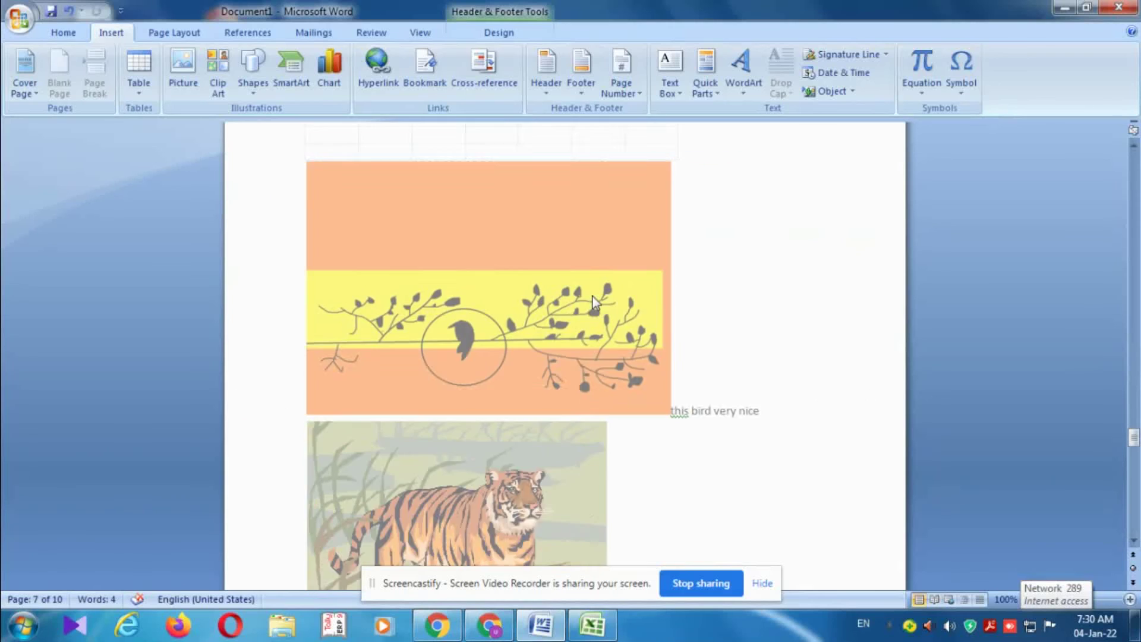
{"action": "scroll", "coordinate": [596, 303], "scroll_direction": "down", "scroll_amount": 4}
{"action": "scroll", "coordinate": [594, 297], "scroll_direction": "down", "scroll_amount": 8}
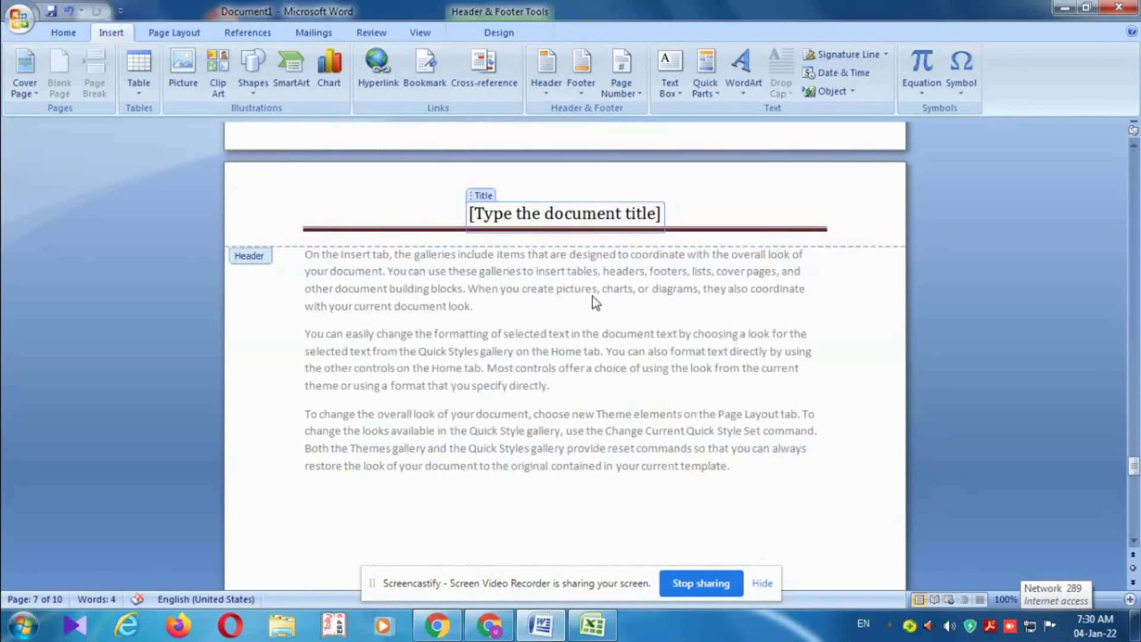
{"action": "scroll", "coordinate": [643, 279], "scroll_direction": "down", "scroll_amount": 5}
{"action": "double_click", "coordinate": [643, 280]}
Start selecting the first body paragraph on page 8.
{"action": "scroll", "coordinate": [676, 316], "scroll_direction": "down", "scroll_amount": 2}
{"action": "scroll", "coordinate": [622, 349], "scroll_direction": "down", "scroll_amount": 8}
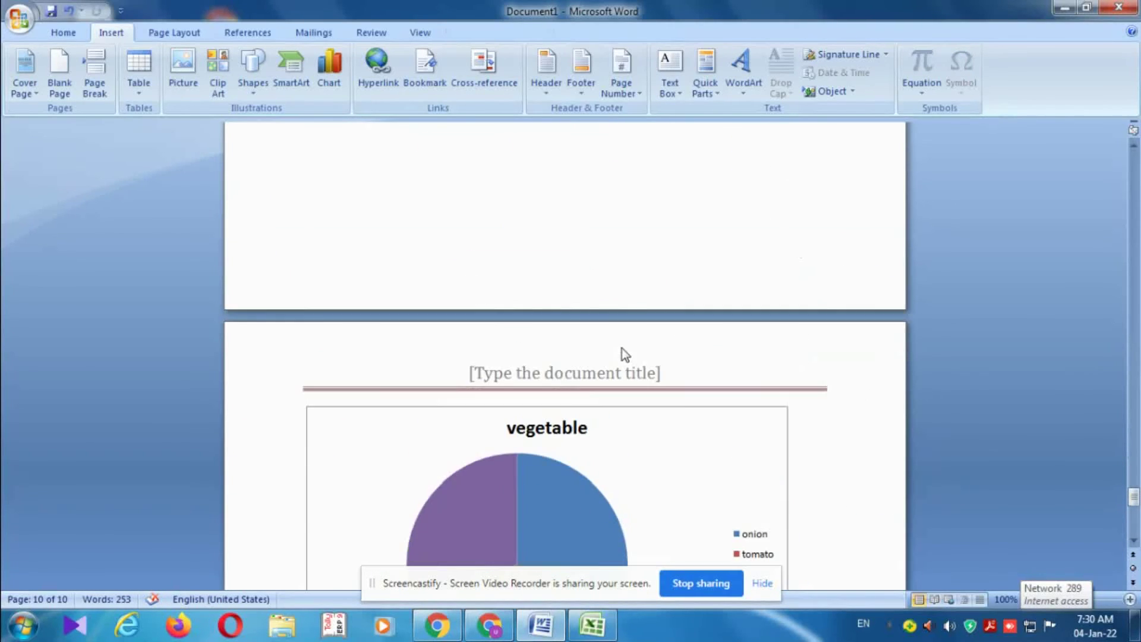
{"action": "scroll", "coordinate": [596, 347], "scroll_direction": "down", "scroll_amount": 5}
{"action": "scroll", "coordinate": [596, 347], "scroll_direction": "up", "scroll_amount": 3}
{"action": "scroll", "coordinate": [596, 321], "scroll_direction": "up", "scroll_amount": 10}
{"action": "scroll", "coordinate": [592, 321], "scroll_direction": "up", "scroll_amount": 4}
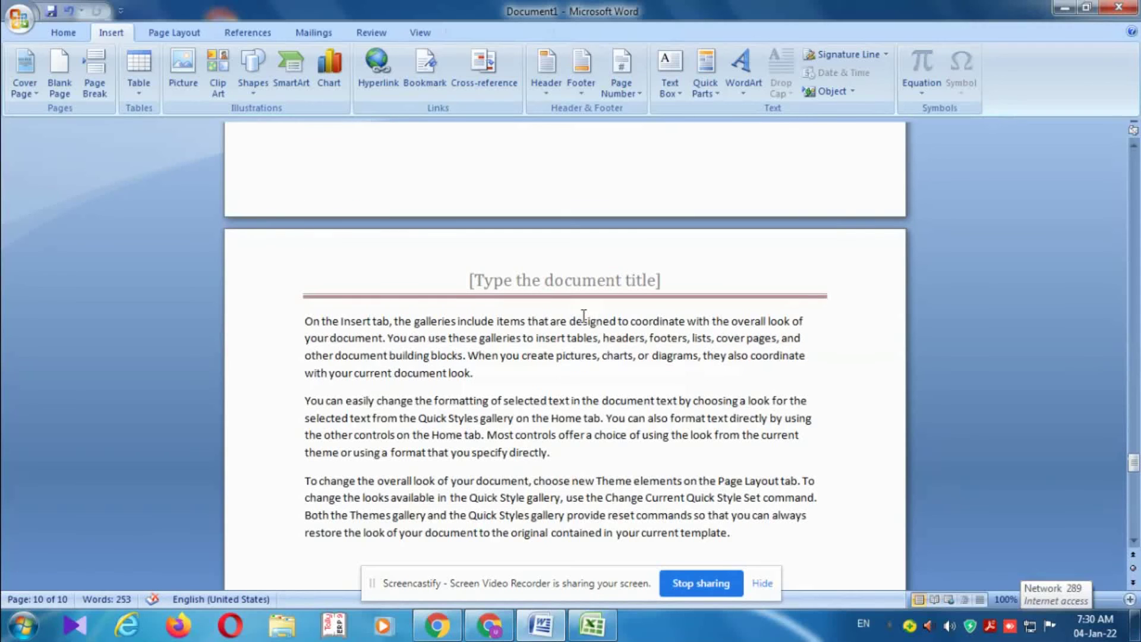
{"action": "mouse_move", "coordinate": [312, 322]}
{"action": "left_mouse_down"}
{"action": "mouse_move", "coordinate": [787, 345]}
{"action": "mouse_move", "coordinate": [806, 371]}
{"action": "left_mouse_up"}
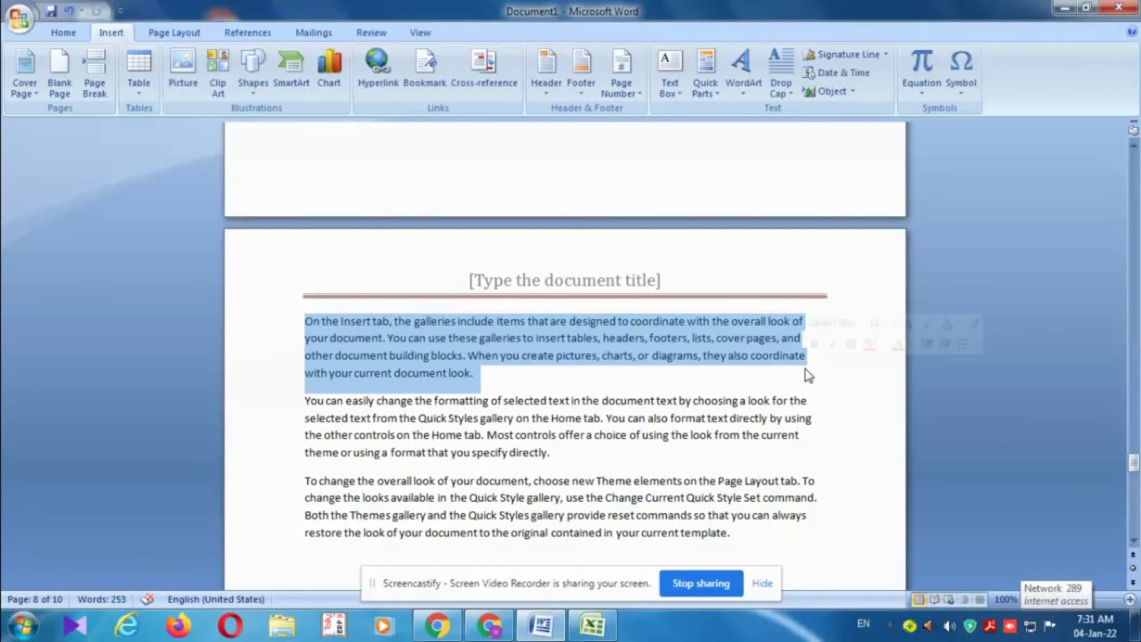
Make 'On the Insert tab, the galleries include items that' a WordArt banner stretched to full text width.
{"action": "left_click", "coordinate": [741, 65]}
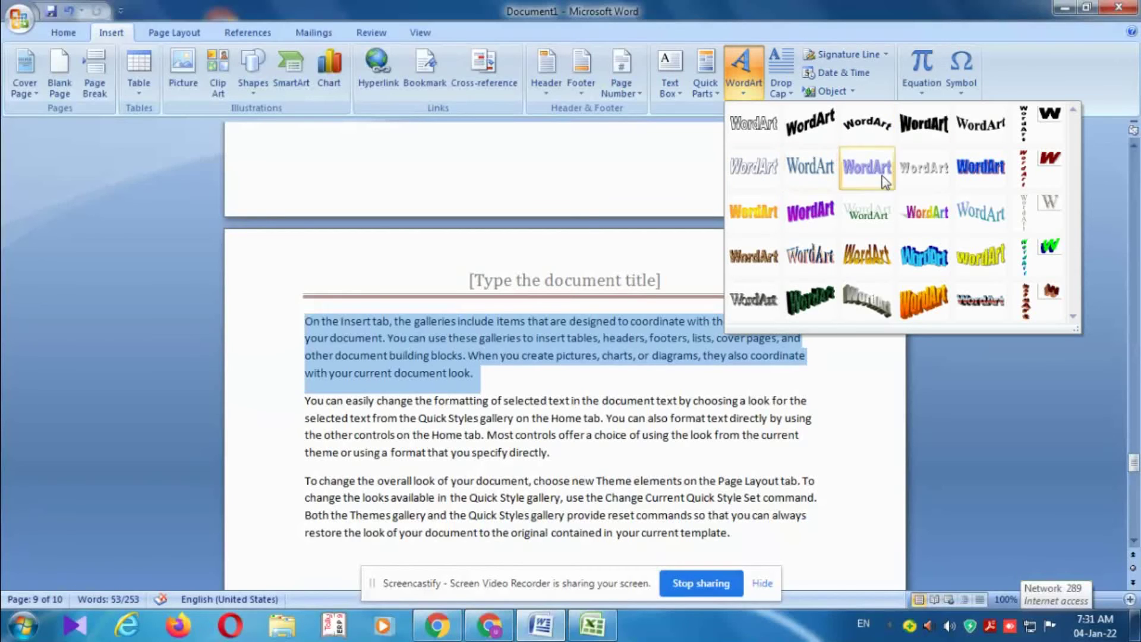
{"action": "left_click", "coordinate": [752, 172]}
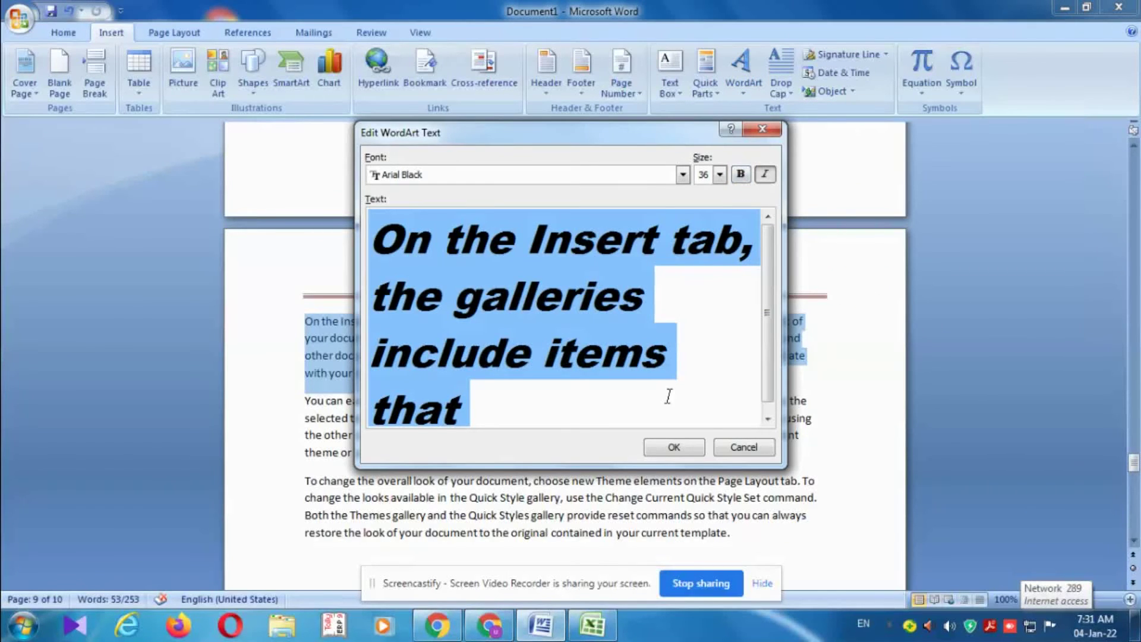
{"action": "left_click", "coordinate": [666, 450]}
{"action": "left_click", "coordinate": [347, 355]}
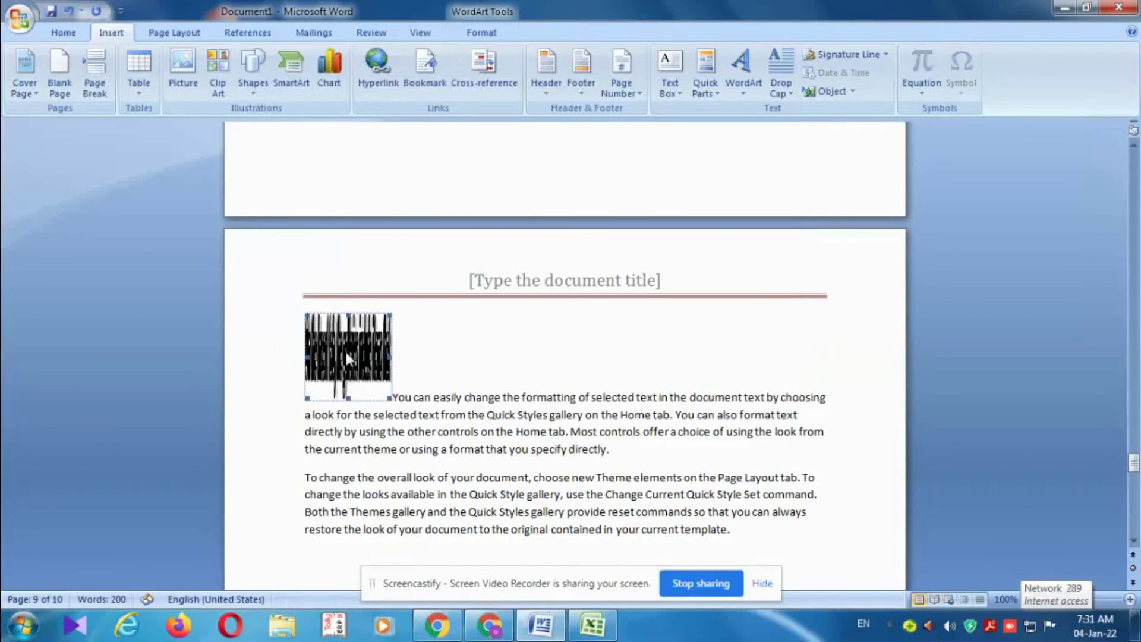
{"action": "left_click_drag", "start_coordinate": [399, 355], "coordinate": [820, 357]}
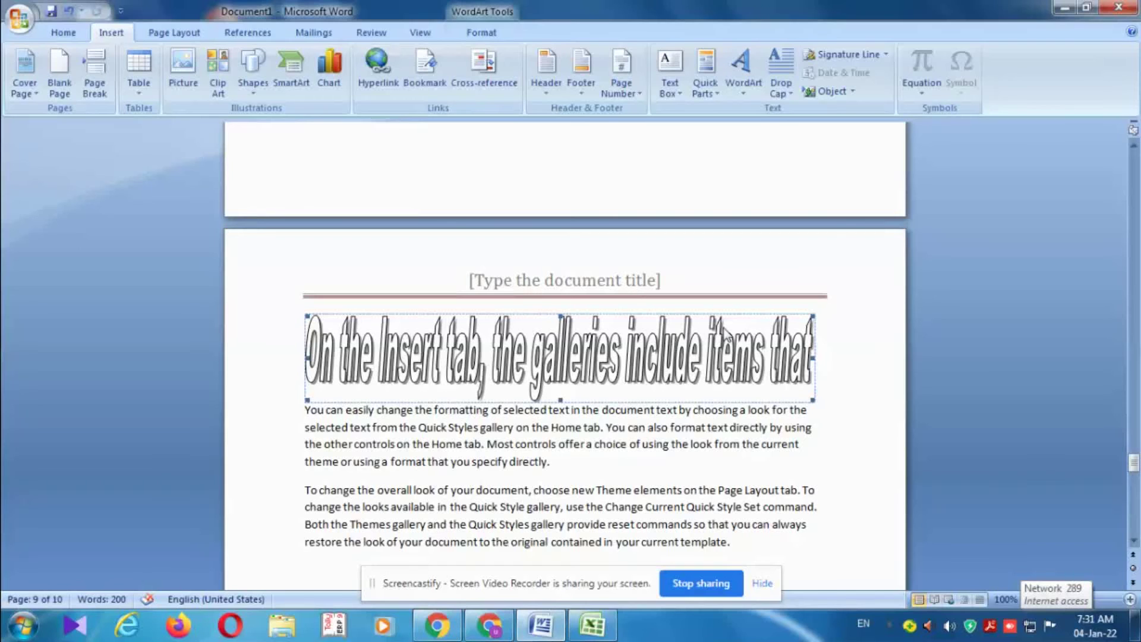
{"action": "scroll", "coordinate": [724, 324], "scroll_direction": "up", "scroll_amount": 5}
{"action": "scroll", "coordinate": [723, 324], "scroll_direction": "up", "scroll_amount": 5}
{"action": "scroll", "coordinate": [723, 324], "scroll_direction": "up", "scroll_amount": 1}
Convert the caption 'this bird very nice' into arched WordArt.
{"action": "scroll", "coordinate": [706, 311], "scroll_direction": "up", "scroll_amount": 3}
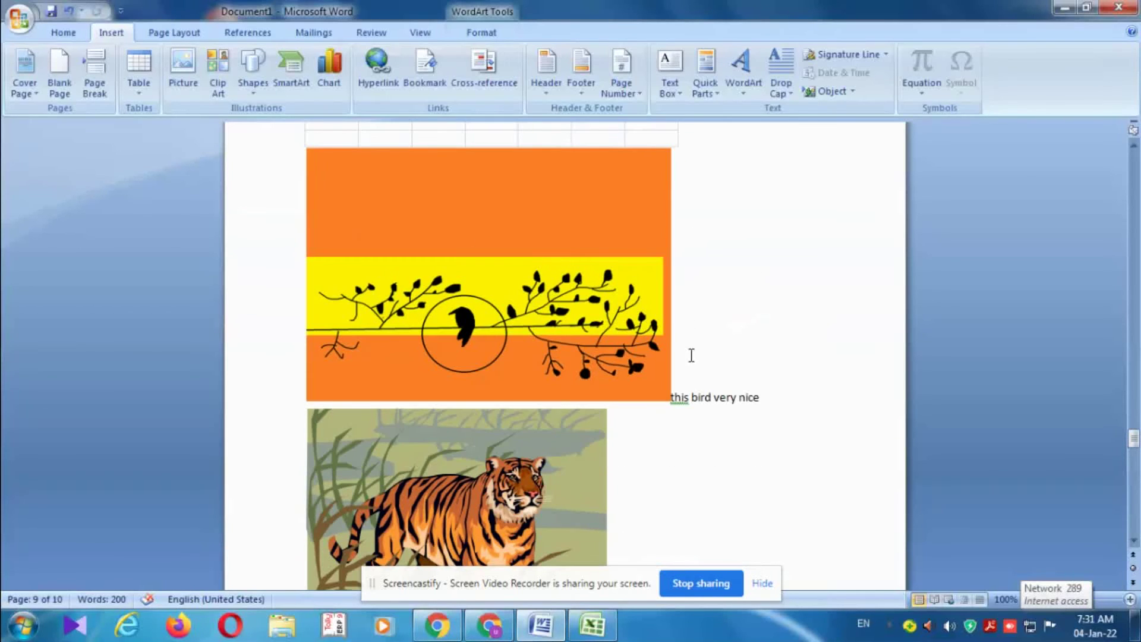
{"action": "left_click_drag", "start_coordinate": [674, 397], "coordinate": [761, 396]}
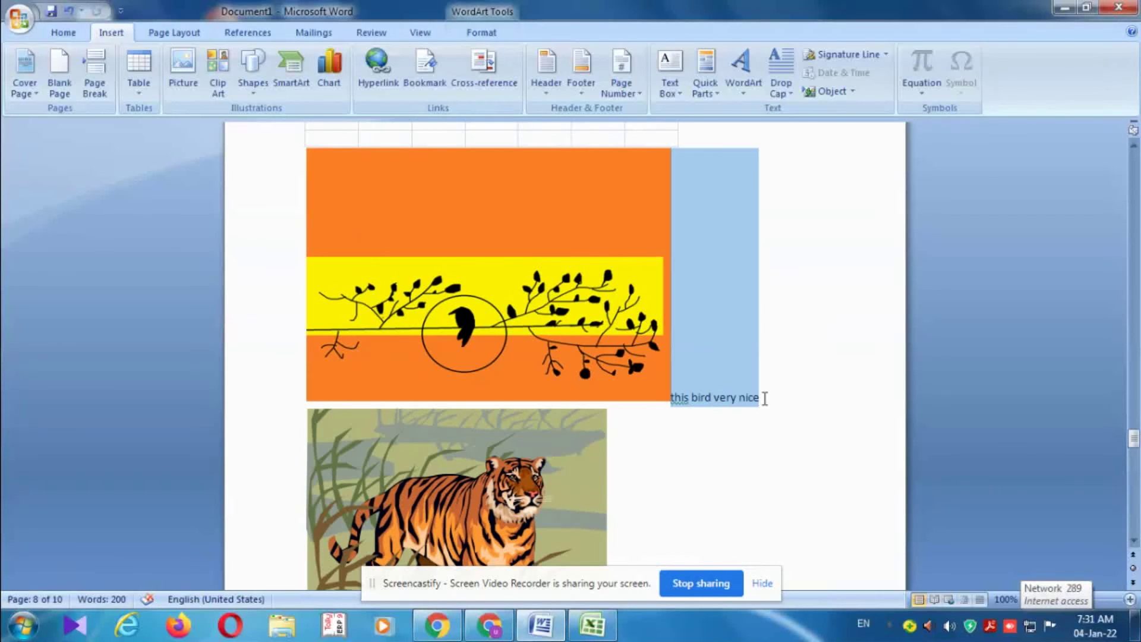
{"action": "left_click", "coordinate": [743, 83]}
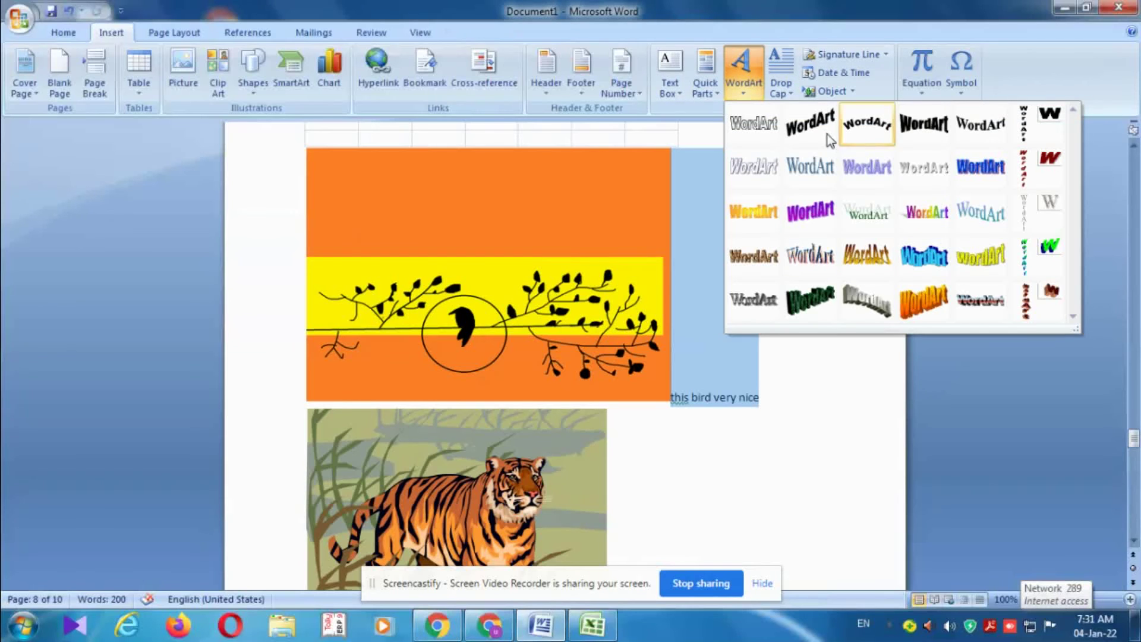
{"action": "left_click", "coordinate": [888, 137]}
{"action": "left_click", "coordinate": [683, 448]}
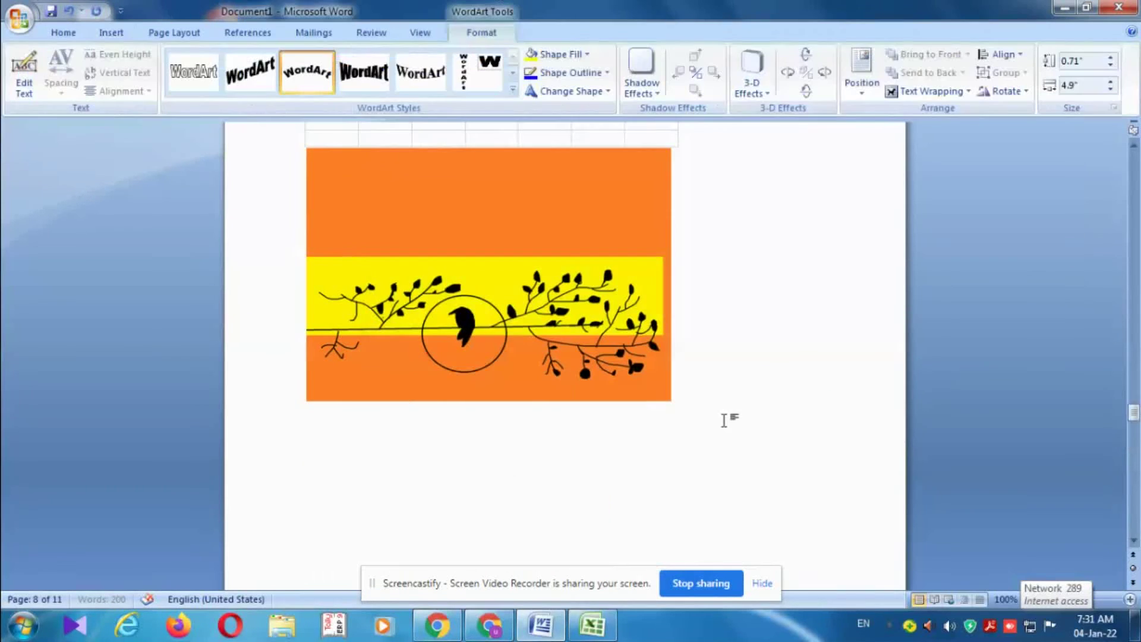
Apply a drop shadow to the 'this bird very nice' WordArt.
{"action": "scroll", "coordinate": [719, 384], "scroll_direction": "down", "scroll_amount": 5}
{"action": "scroll", "coordinate": [716, 384], "scroll_direction": "down", "scroll_amount": 10}
{"action": "scroll", "coordinate": [715, 384], "scroll_direction": "down", "scroll_amount": 1}
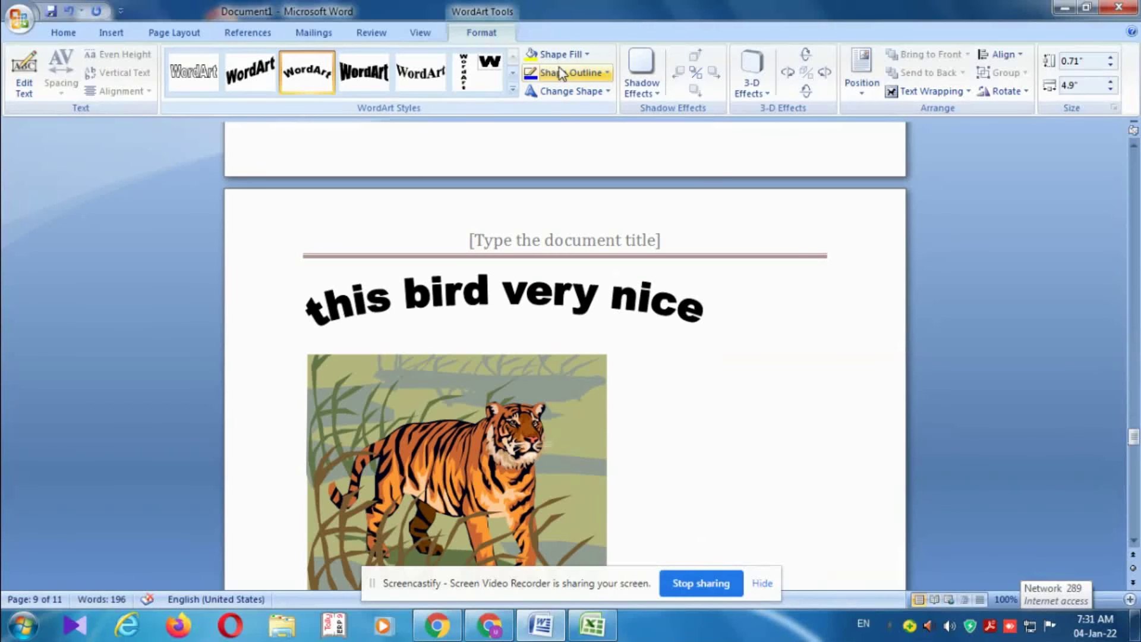
{"action": "left_click", "coordinate": [657, 89]}
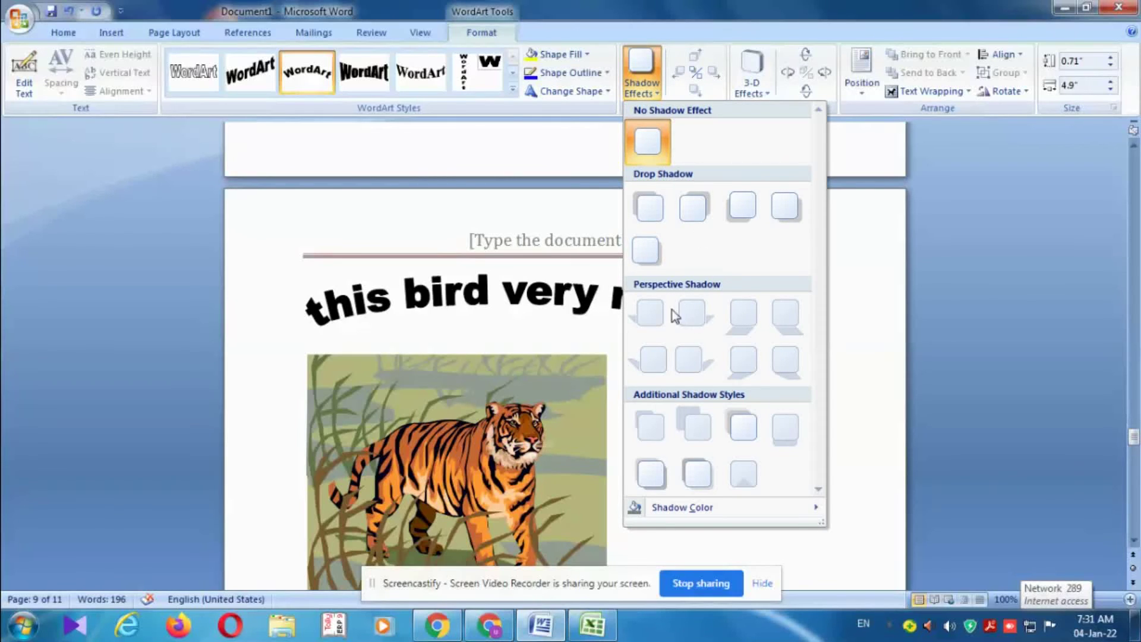
{"action": "left_click", "coordinate": [694, 207]}
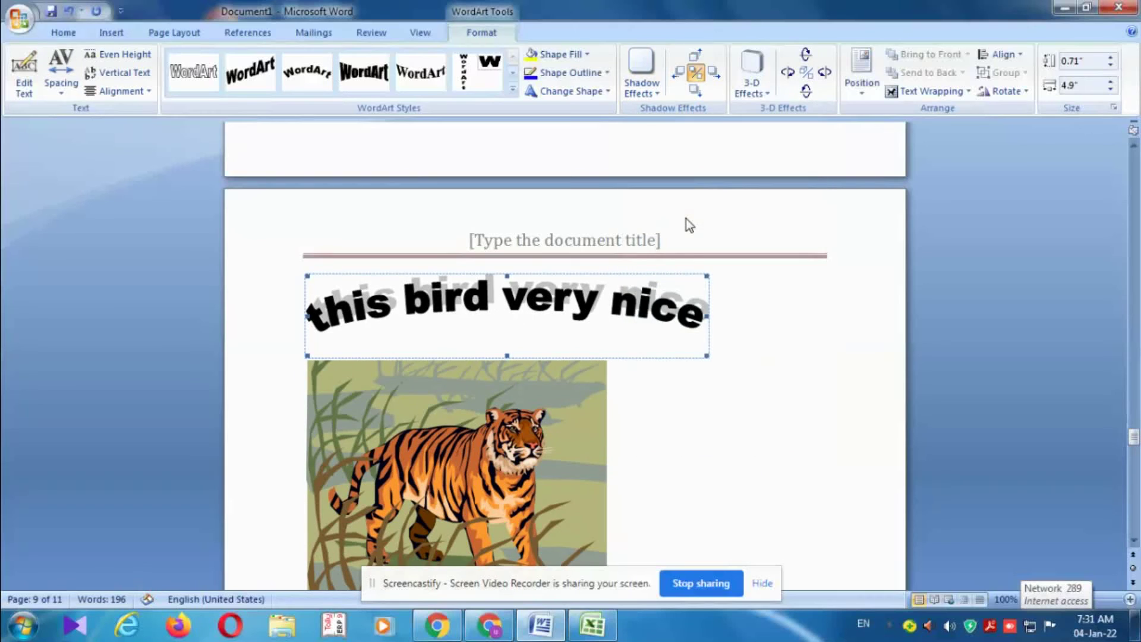
{"action": "left_click", "coordinate": [786, 292]}
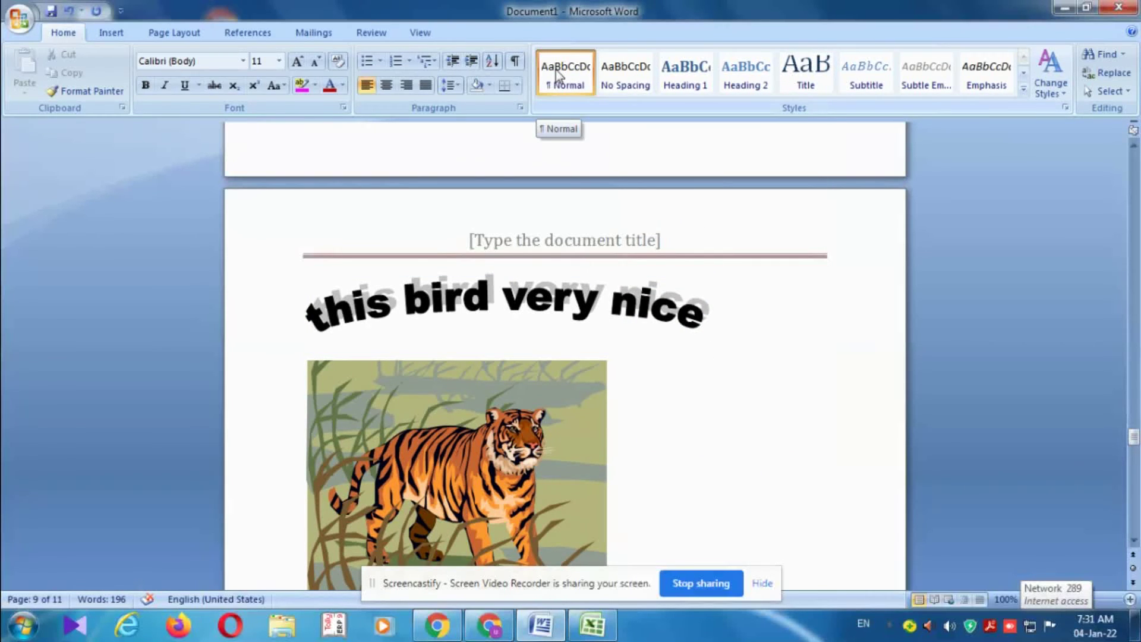
Try drop cap settings: Dropped, then None, then In margin.
{"action": "left_click", "coordinate": [110, 34]}
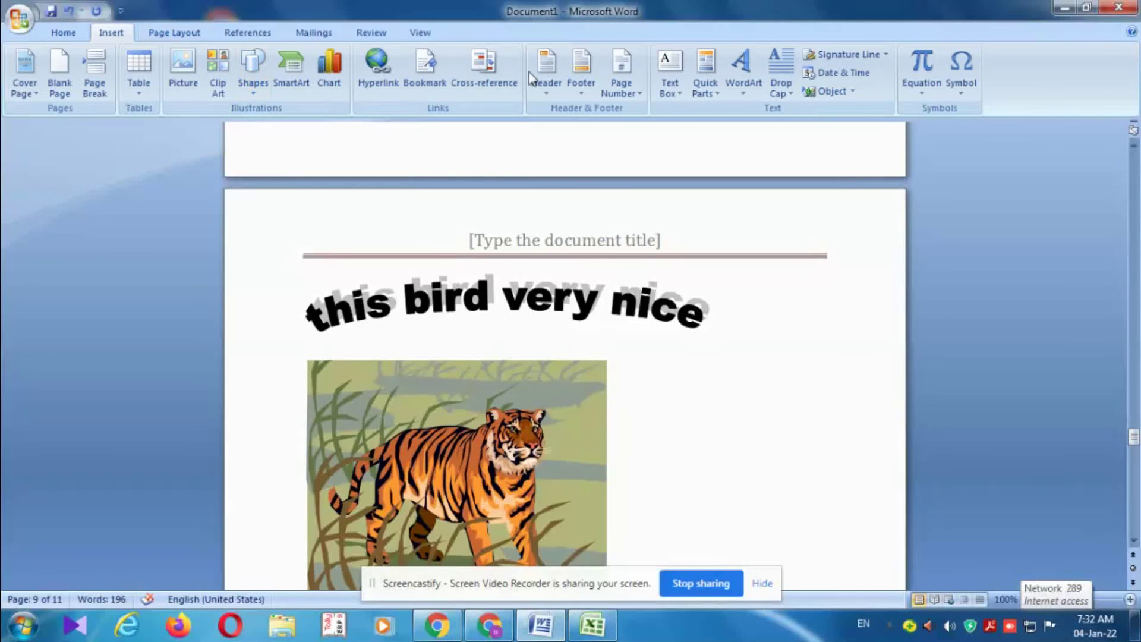
{"action": "left_click", "coordinate": [781, 71]}
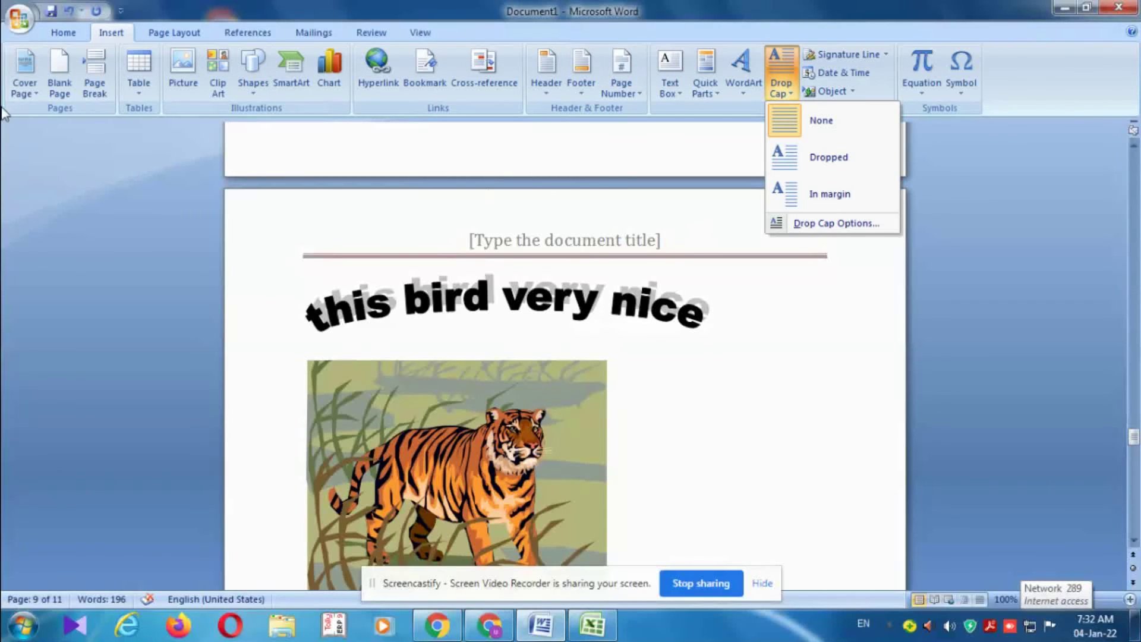
{"action": "left_click", "coordinate": [836, 156]}
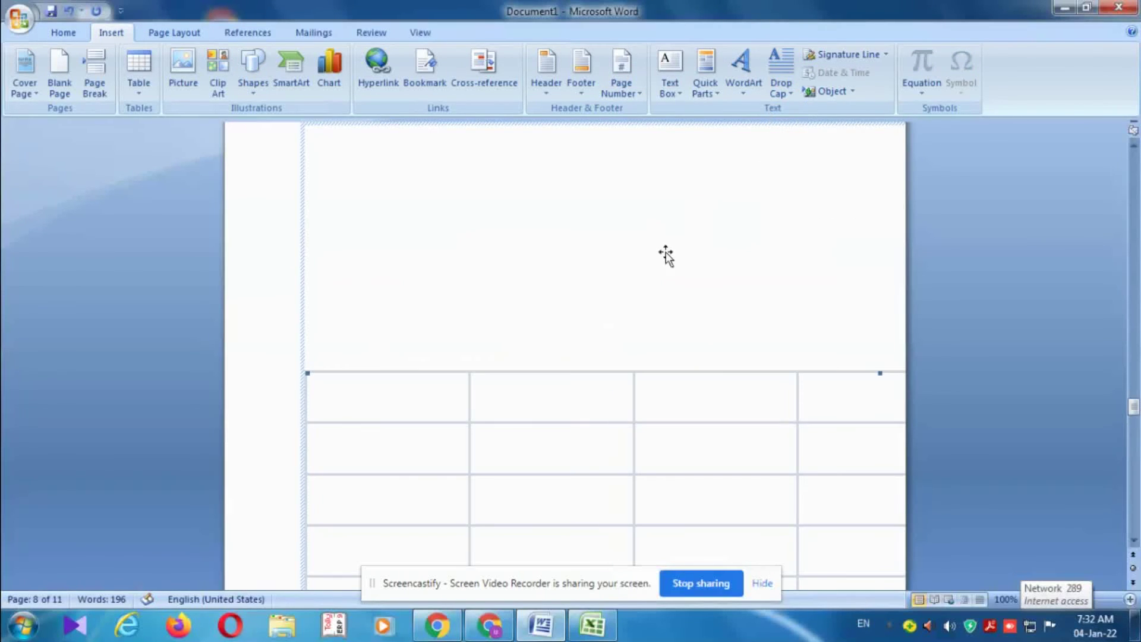
{"action": "scroll", "coordinate": [666, 256], "scroll_direction": "down", "scroll_amount": 5}
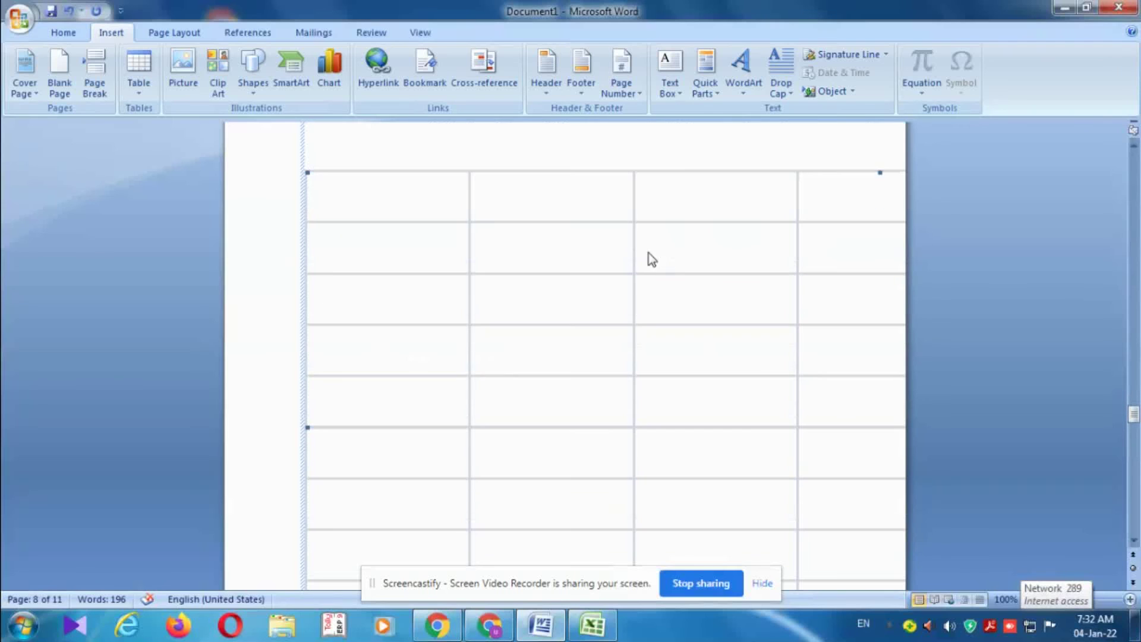
{"action": "left_click", "coordinate": [783, 86]}
{"action": "left_click", "coordinate": [783, 122]}
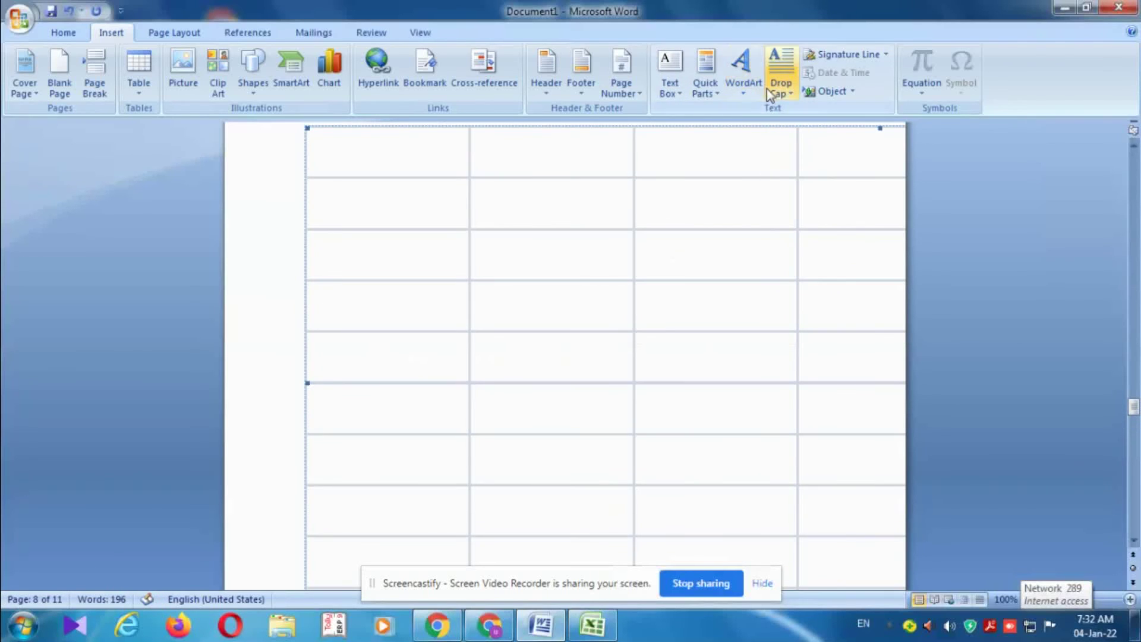
{"action": "left_click", "coordinate": [743, 77]}
{"action": "left_click", "coordinate": [781, 84]}
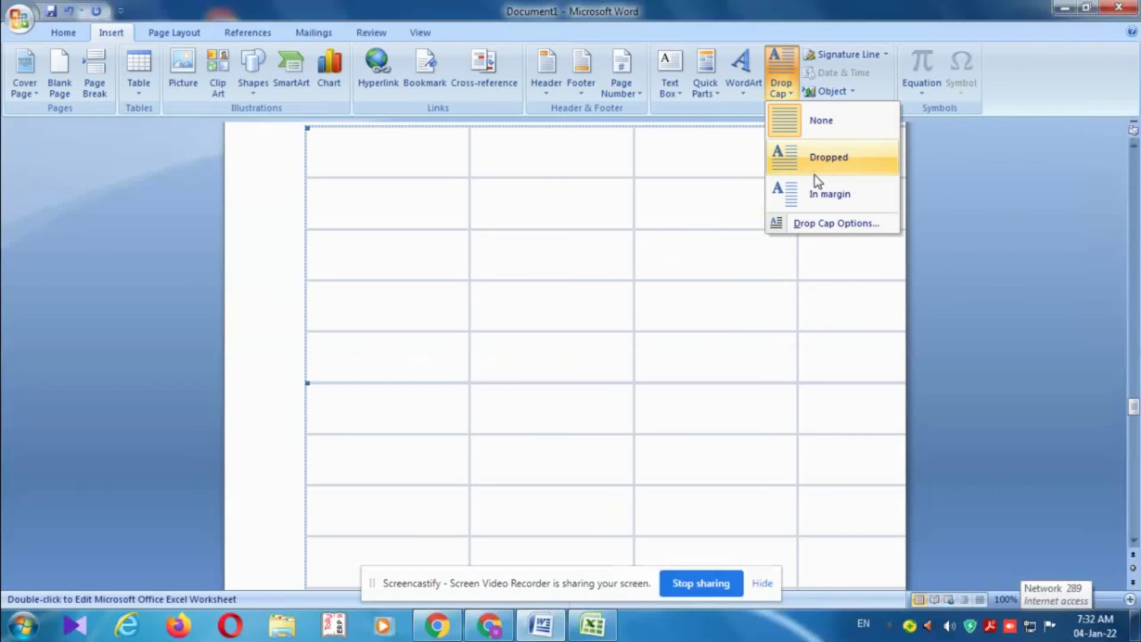
{"action": "left_click", "coordinate": [826, 193]}
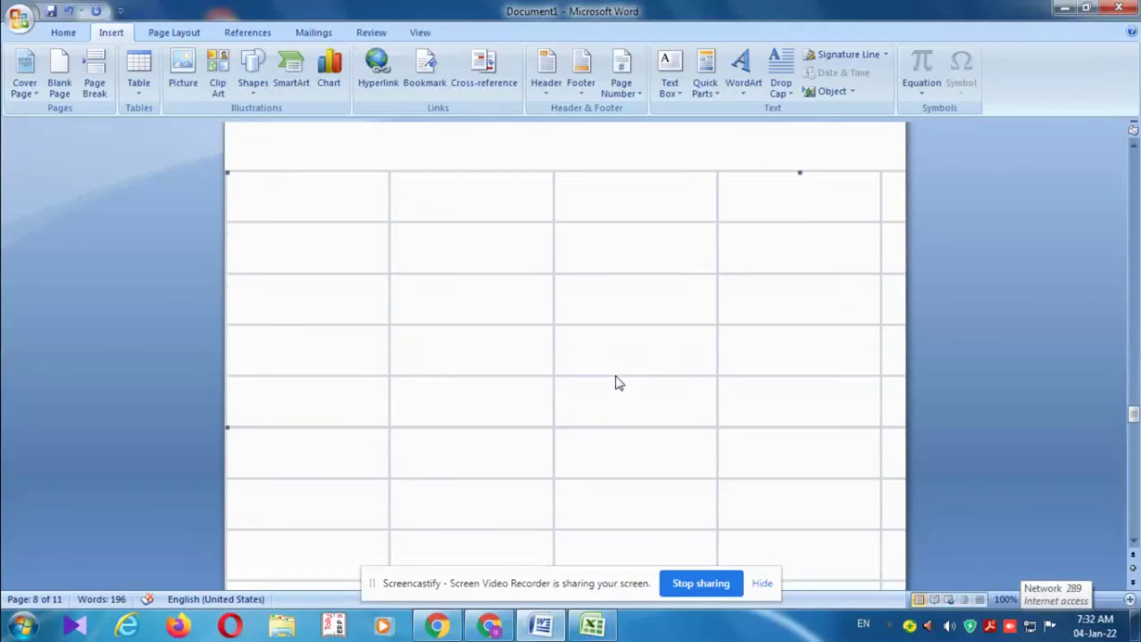
{"action": "scroll", "coordinate": [616, 381], "scroll_direction": "up", "scroll_amount": 5}
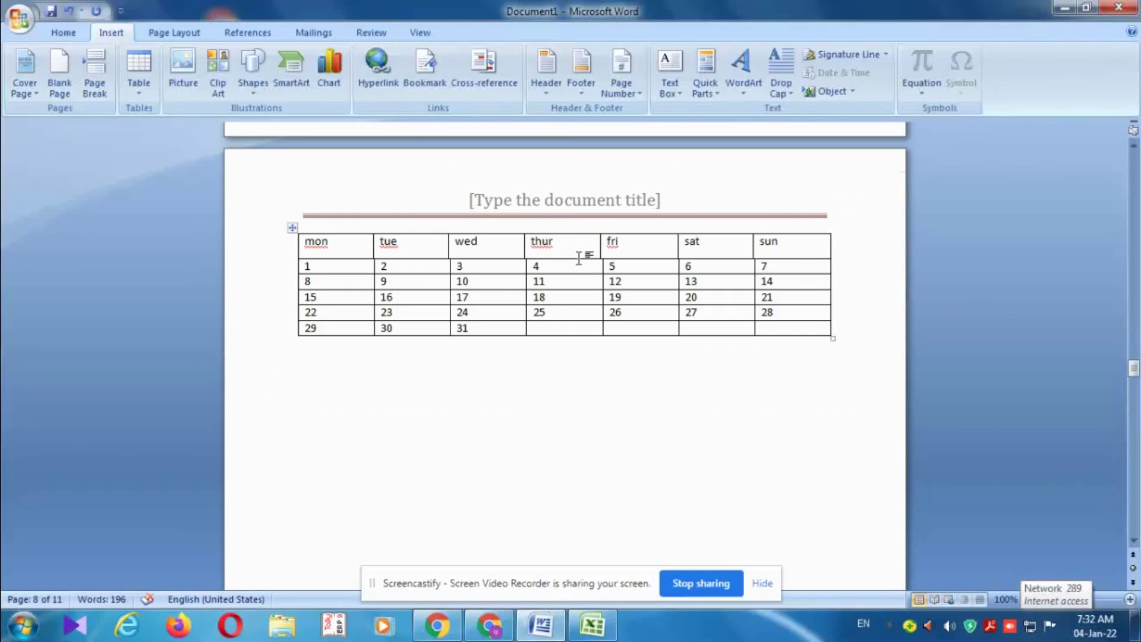
{"action": "scroll", "coordinate": [579, 257], "scroll_direction": "up", "scroll_amount": 3}
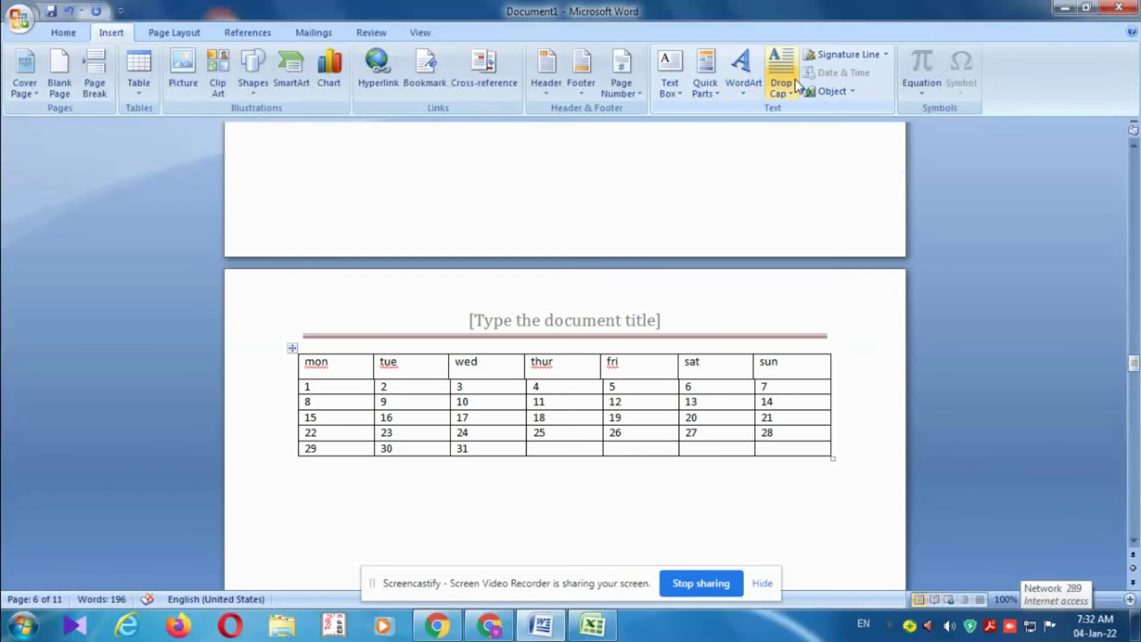
Start a signature line, suppress the notice, and open Signature Services online.
{"action": "left_click", "coordinate": [838, 56]}
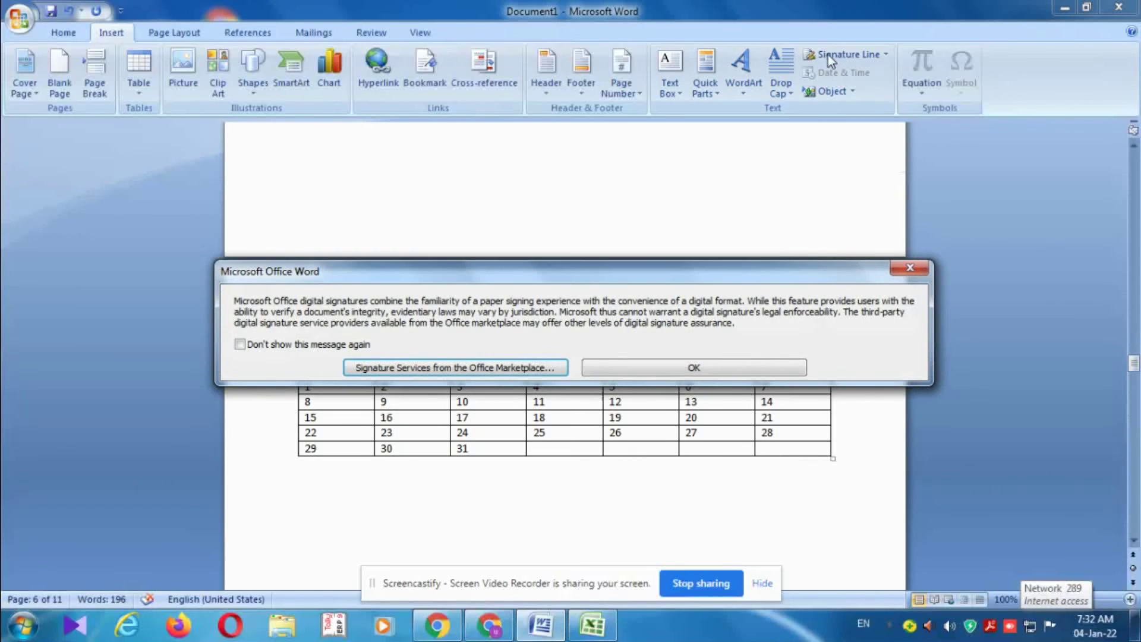
{"action": "left_click", "coordinate": [297, 345]}
{"action": "left_click", "coordinate": [528, 369]}
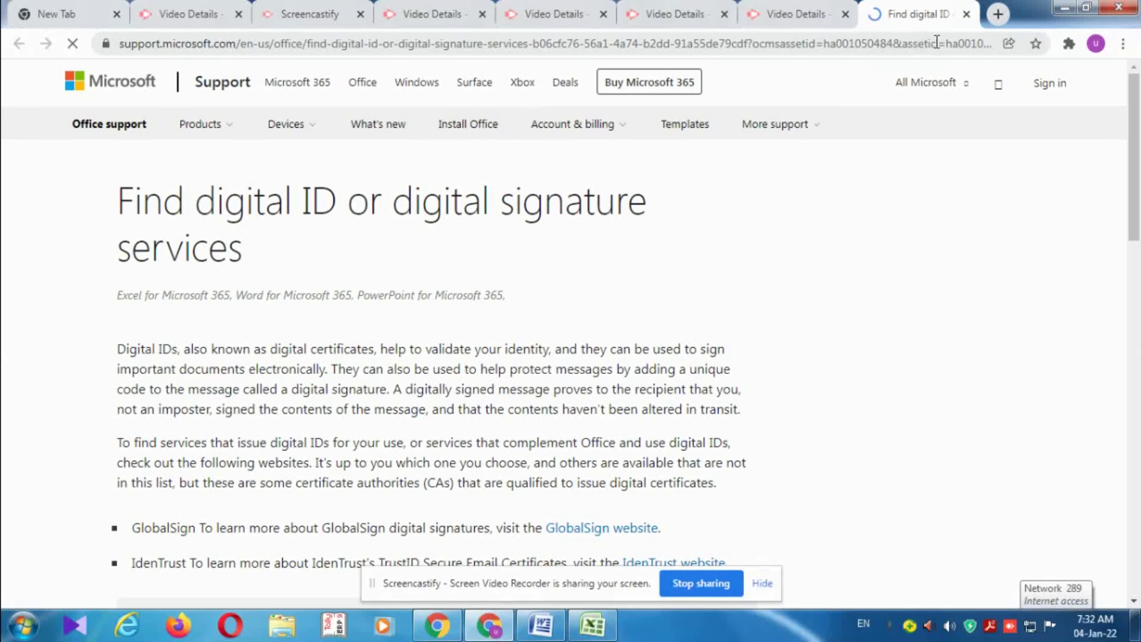
Minimize Chrome's digital signature services page to return to the Word document.
{"action": "left_click", "coordinate": [1068, 16]}
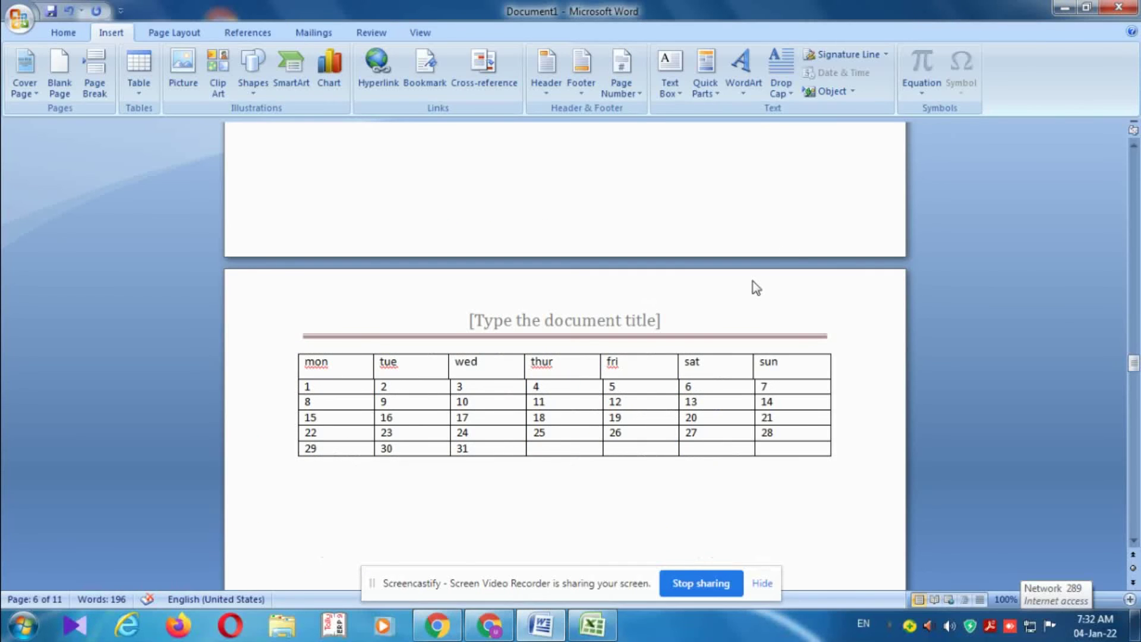
Insert a signature line for the suggested signer with signer comments allowed.
{"action": "scroll", "coordinate": [754, 280], "scroll_direction": "up", "scroll_amount": 3}
{"action": "left_click", "coordinate": [843, 55]}
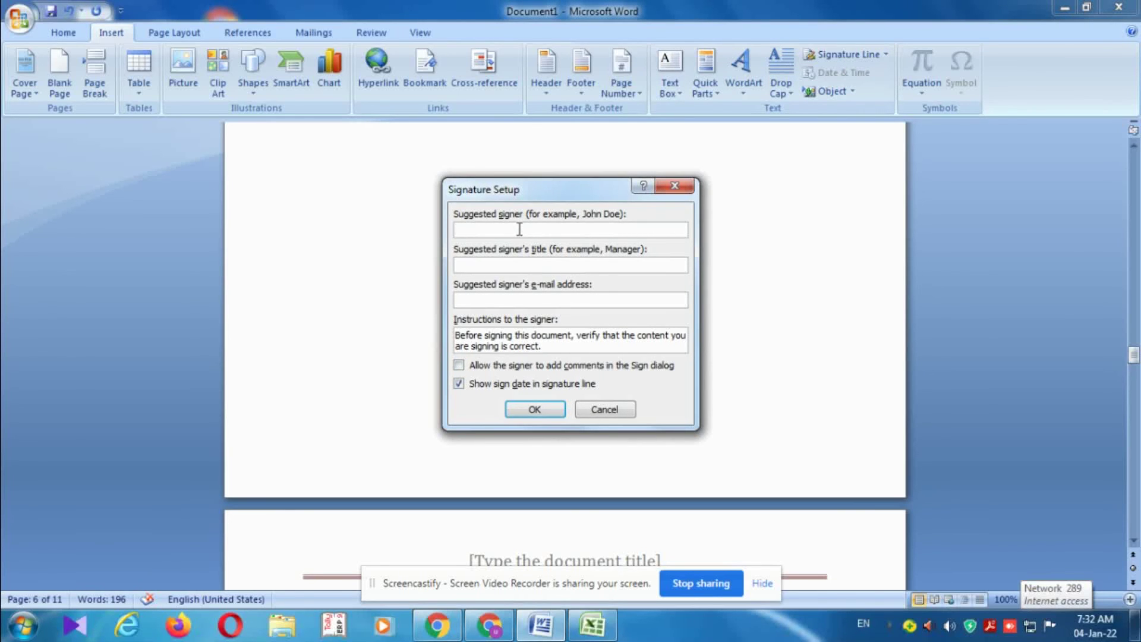
{"action": "type", "text": "na"}
{"action": "type", "text": "ndha"}
{"action": "left_click", "coordinate": [542, 366]}
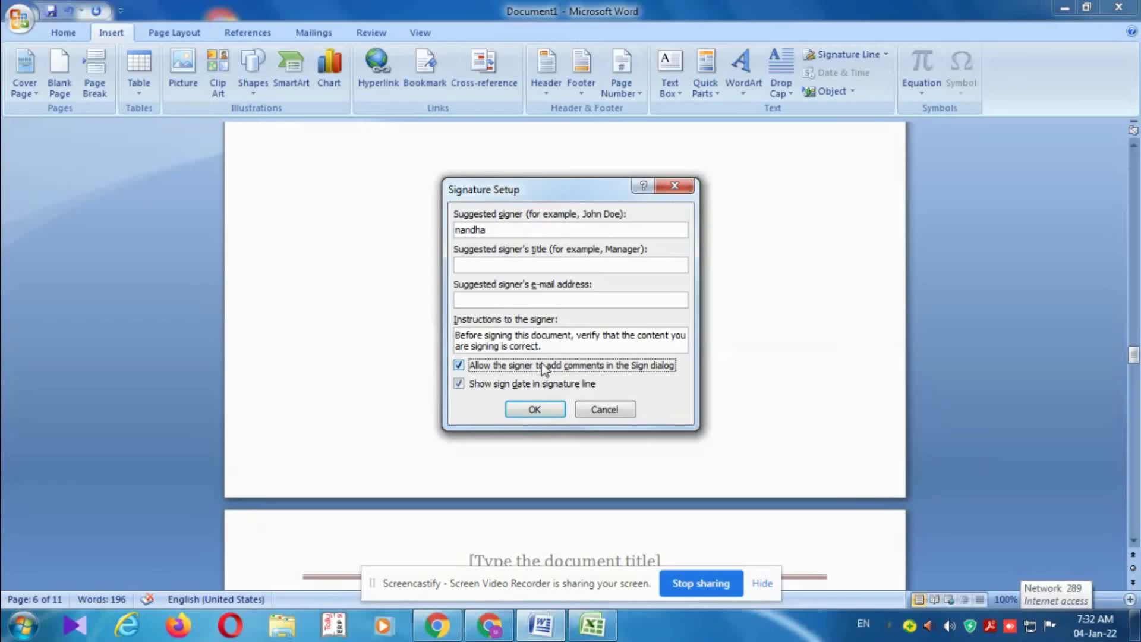
{"action": "left_click", "coordinate": [534, 409]}
Move the signature line up the page and resize its frame from the bottom and left.
{"action": "scroll", "coordinate": [546, 408], "scroll_direction": "down", "scroll_amount": 3}
{"action": "scroll", "coordinate": [546, 407], "scroll_direction": "down", "scroll_amount": 5}
{"action": "scroll", "coordinate": [547, 411], "scroll_direction": "down", "scroll_amount": 5}
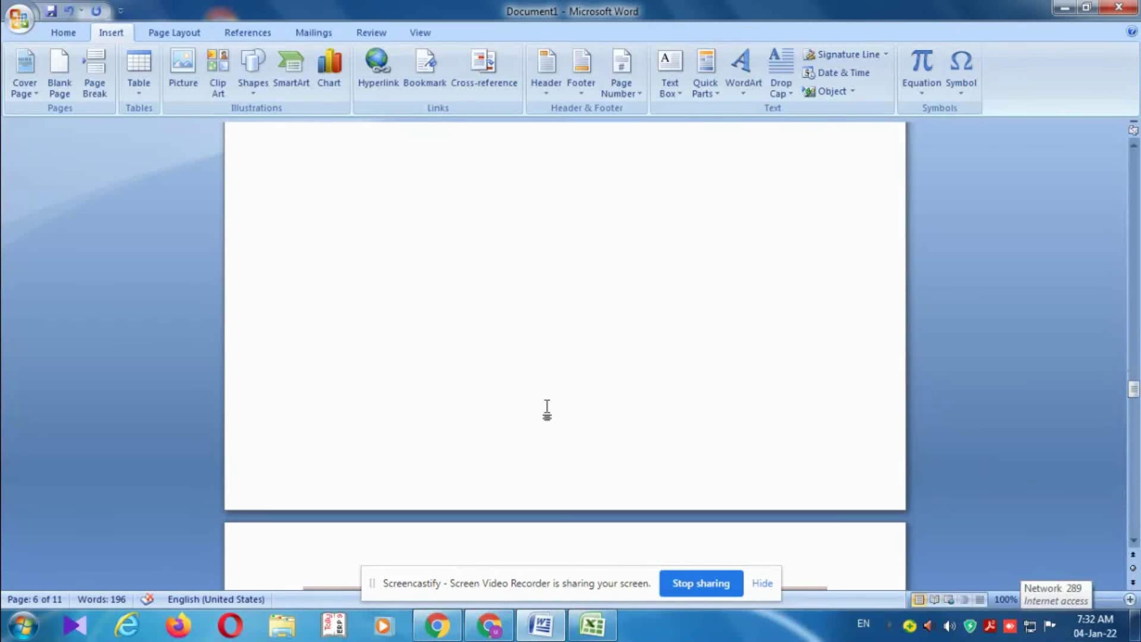
{"action": "scroll", "coordinate": [547, 410], "scroll_direction": "down", "scroll_amount": 5}
{"action": "scroll", "coordinate": [547, 411], "scroll_direction": "up", "scroll_amount": 5}
{"action": "scroll", "coordinate": [547, 410], "scroll_direction": "down", "scroll_amount": 1}
{"action": "scroll", "coordinate": [547, 411], "scroll_direction": "up", "scroll_amount": 3}
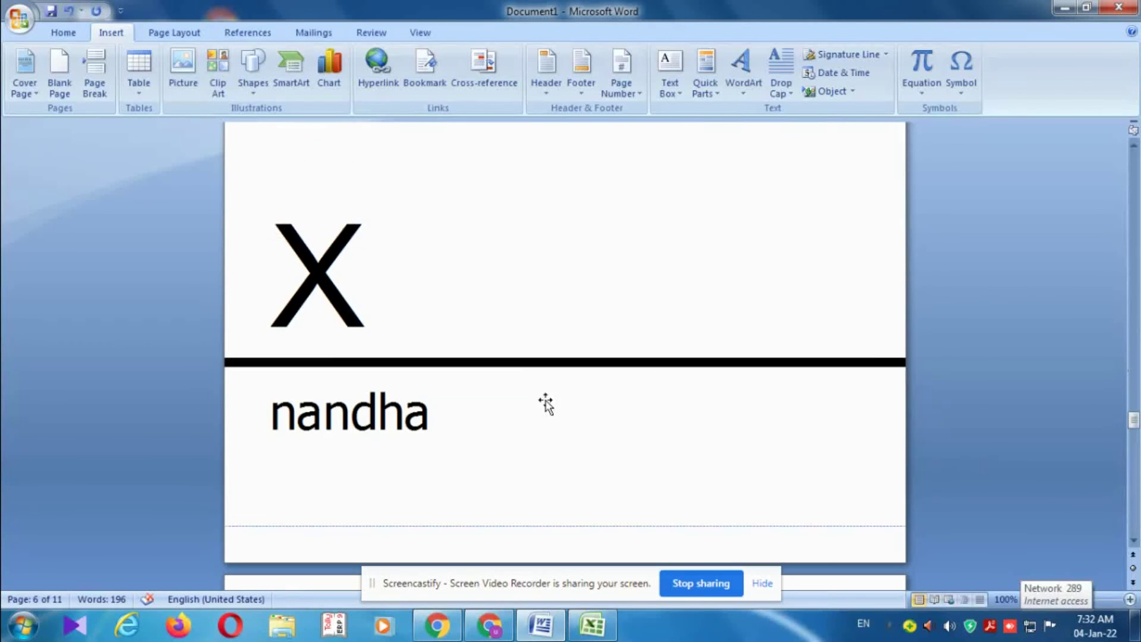
{"action": "left_click", "coordinate": [385, 297]}
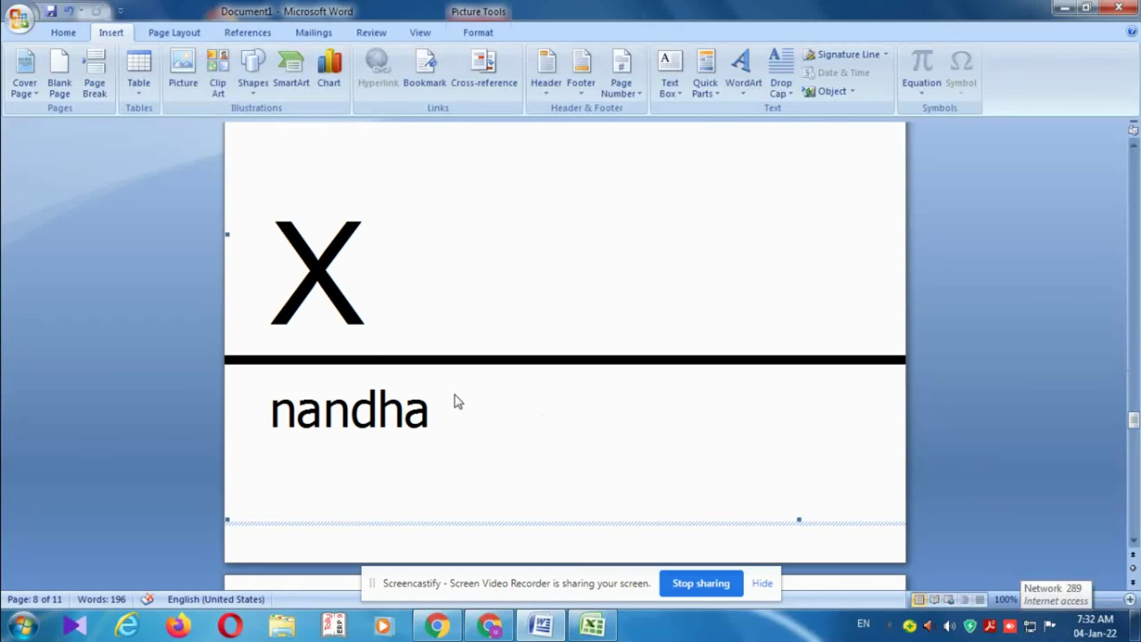
{"action": "left_click_drag", "start_coordinate": [457, 400], "coordinate": [280, 404]}
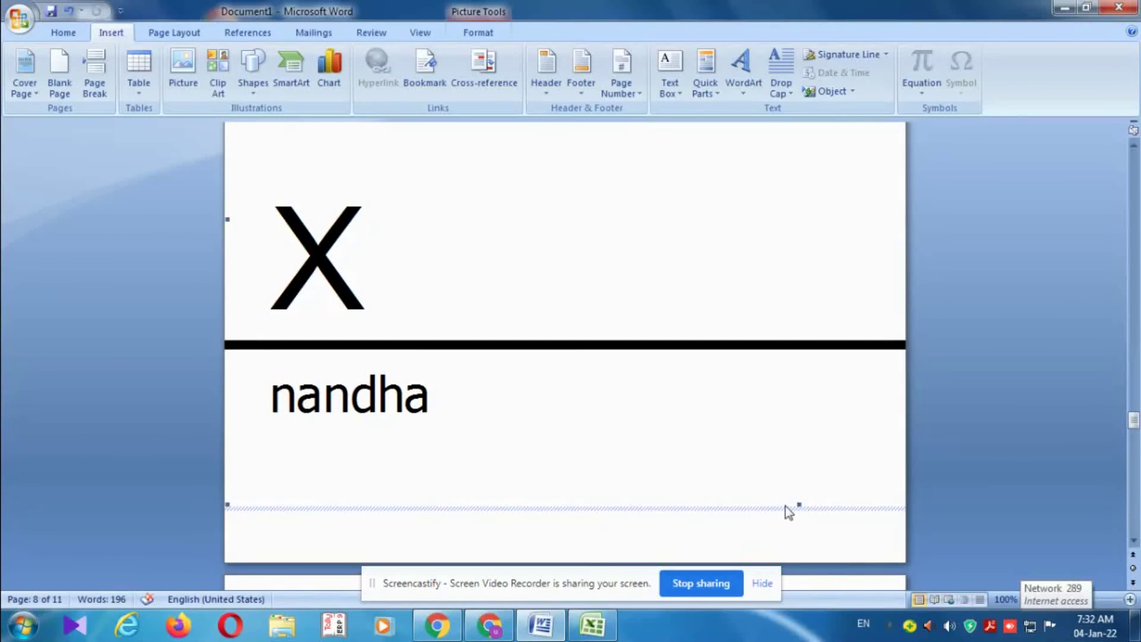
{"action": "left_click_drag", "start_coordinate": [796, 501], "coordinate": [797, 438]}
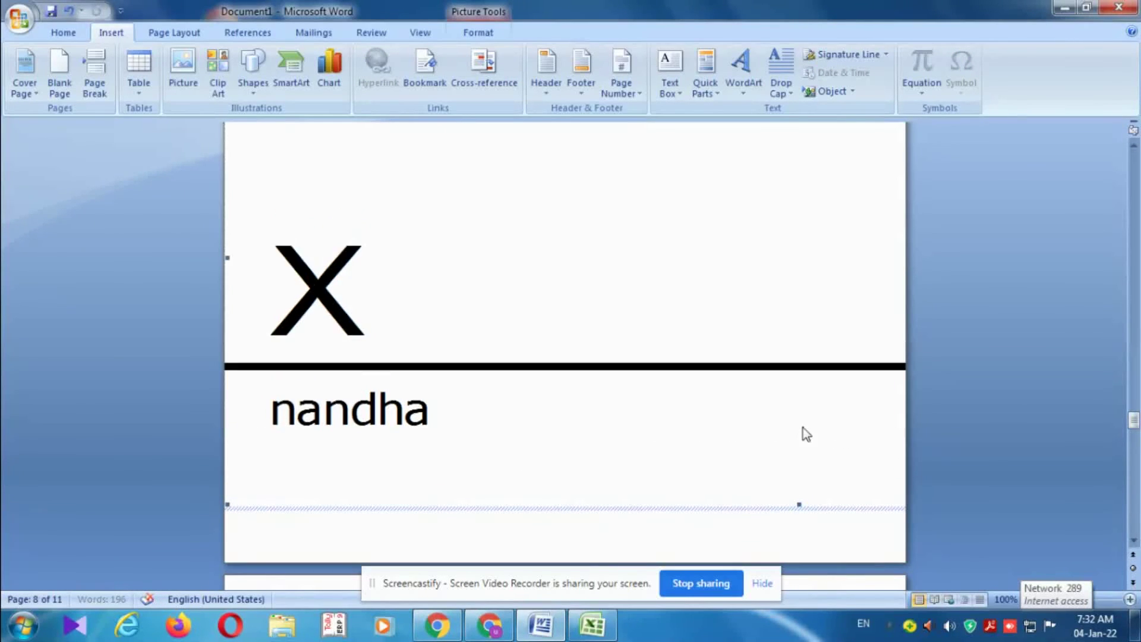
{"action": "scroll", "coordinate": [710, 394], "scroll_direction": "up", "scroll_amount": 8}
{"action": "scroll", "coordinate": [708, 381], "scroll_direction": "up", "scroll_amount": 8}
{"action": "scroll", "coordinate": [701, 343], "scroll_direction": "down", "scroll_amount": 4}
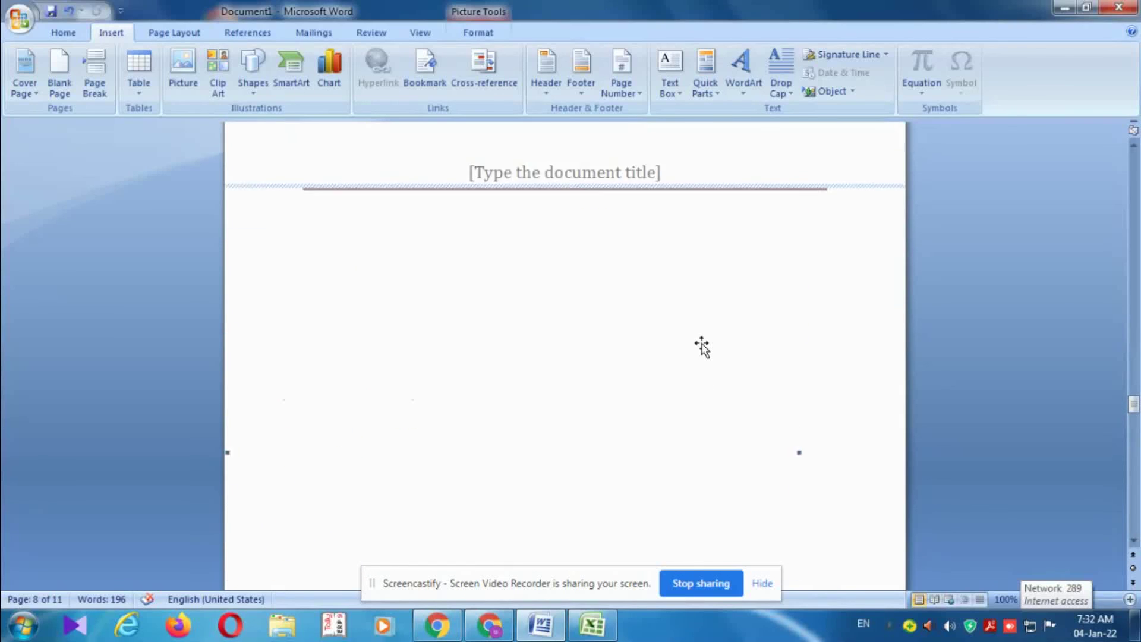
{"action": "scroll", "coordinate": [701, 343], "scroll_direction": "down", "scroll_amount": 1}
{"action": "left_click_drag", "start_coordinate": [228, 411], "coordinate": [410, 476]}
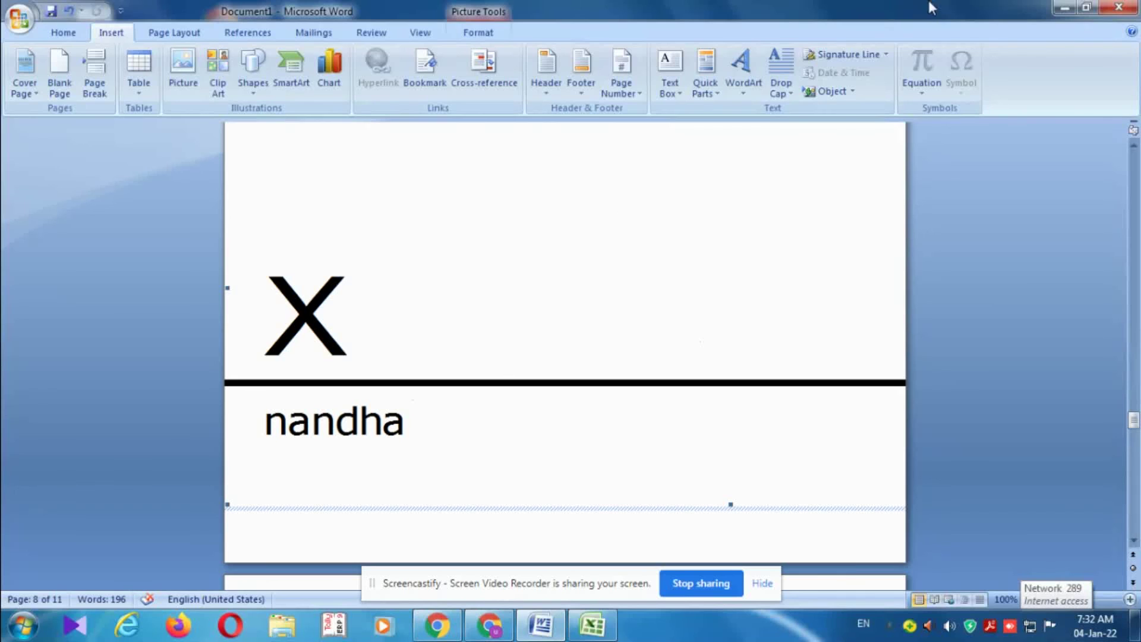
Insert a new object of type Adobe Acrobat Document via the Object dialog.
{"action": "left_click", "coordinate": [841, 92]}
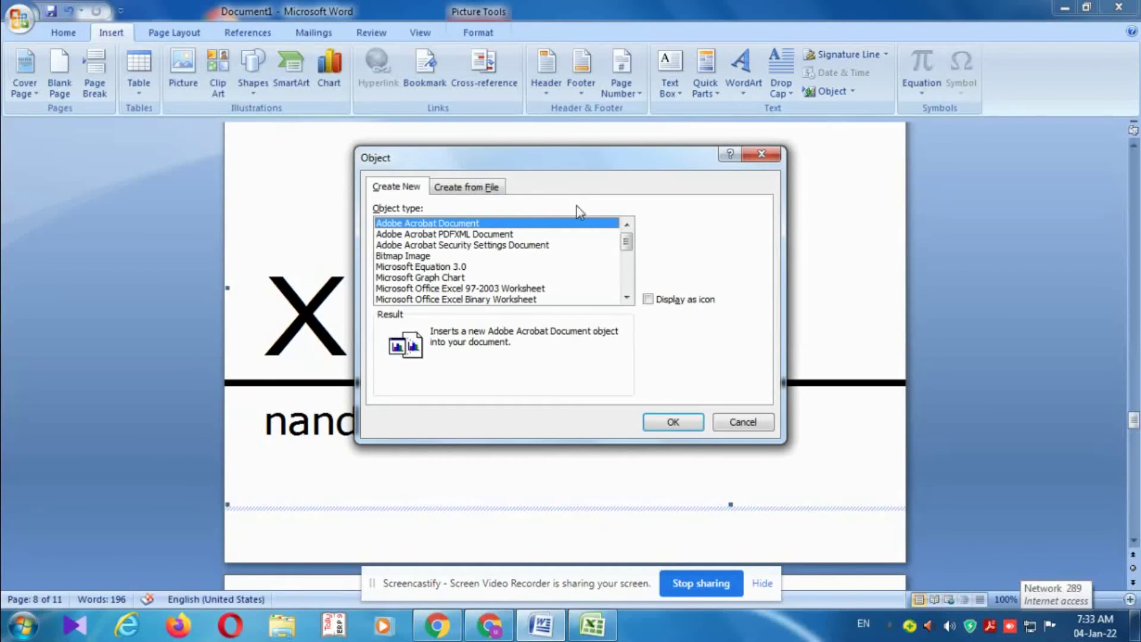
{"action": "left_click", "coordinate": [456, 235]}
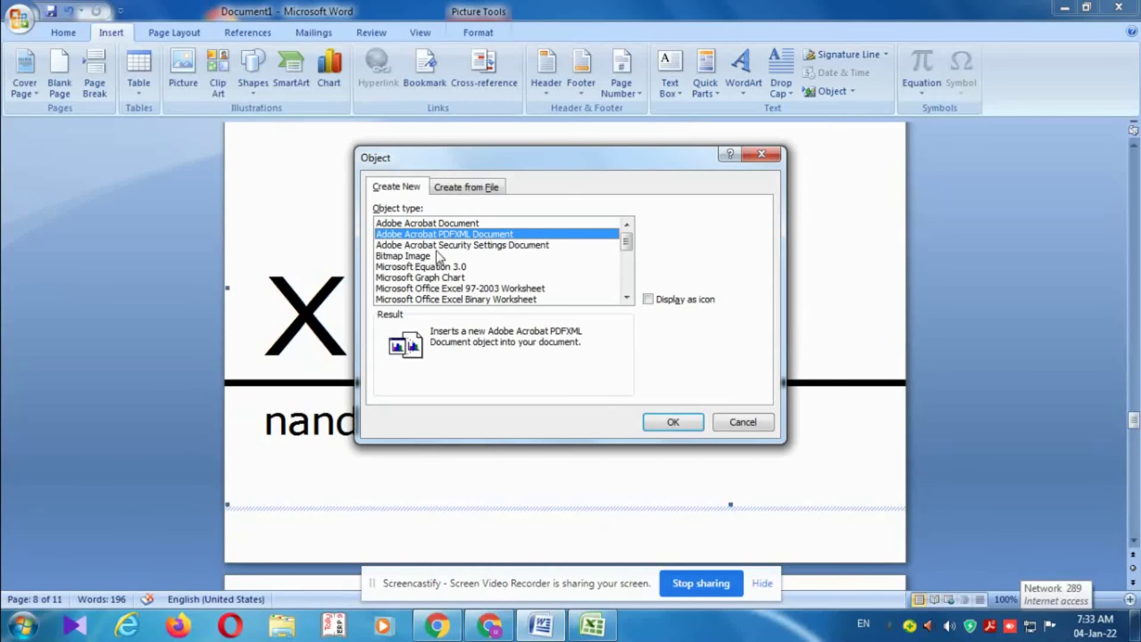
{"action": "left_click", "coordinate": [440, 253]}
{"action": "left_click", "coordinate": [426, 246]}
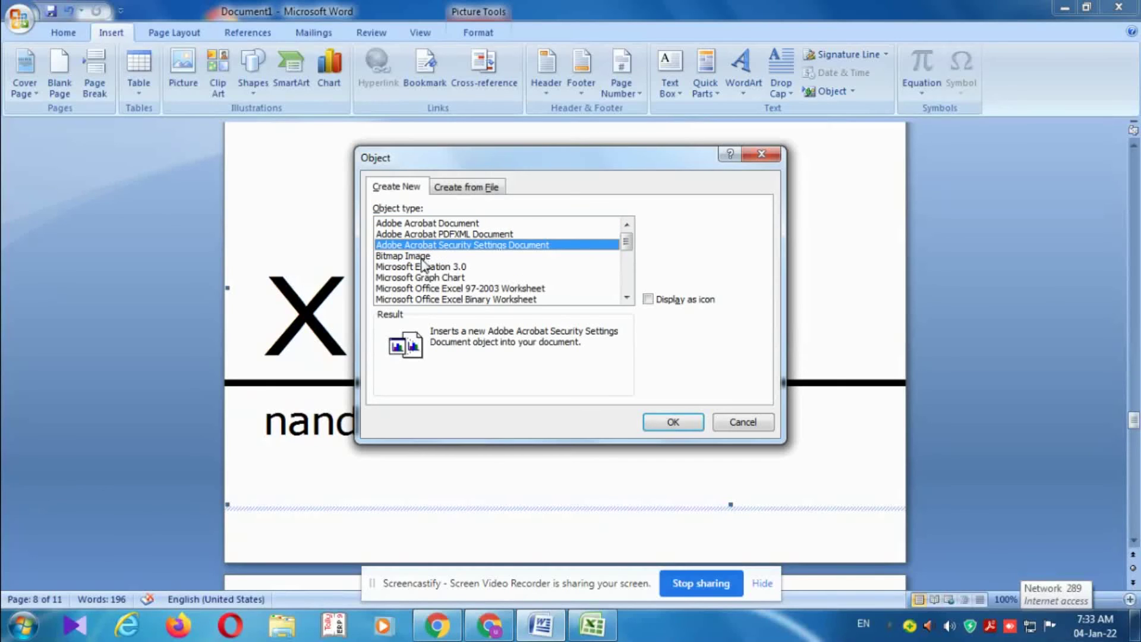
{"action": "left_click", "coordinate": [422, 259]}
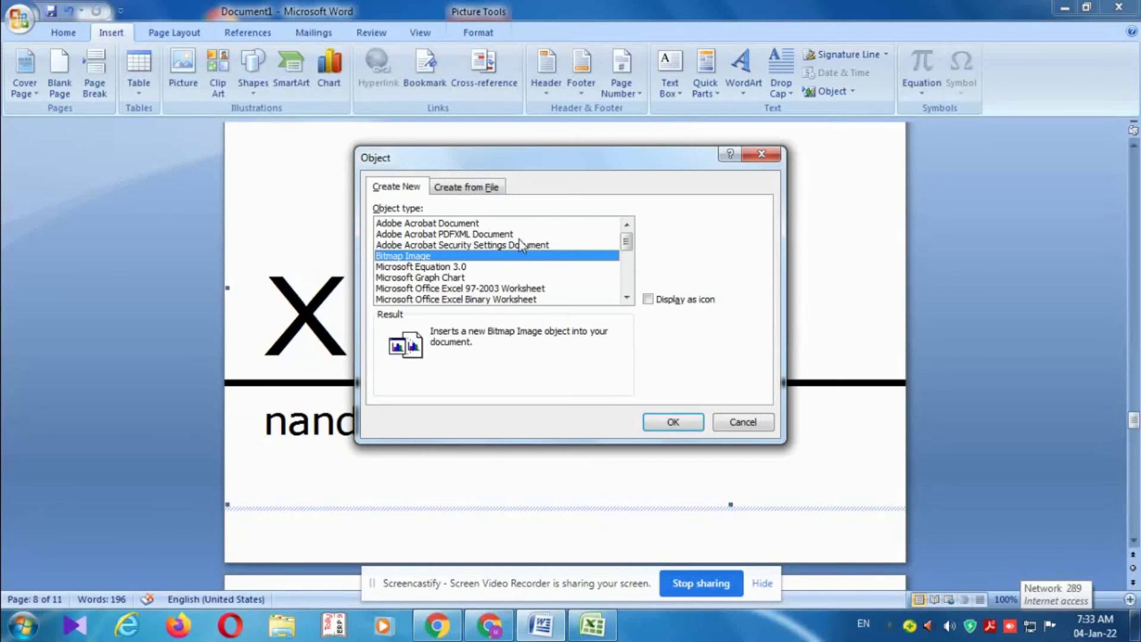
{"action": "left_click", "coordinate": [452, 277]}
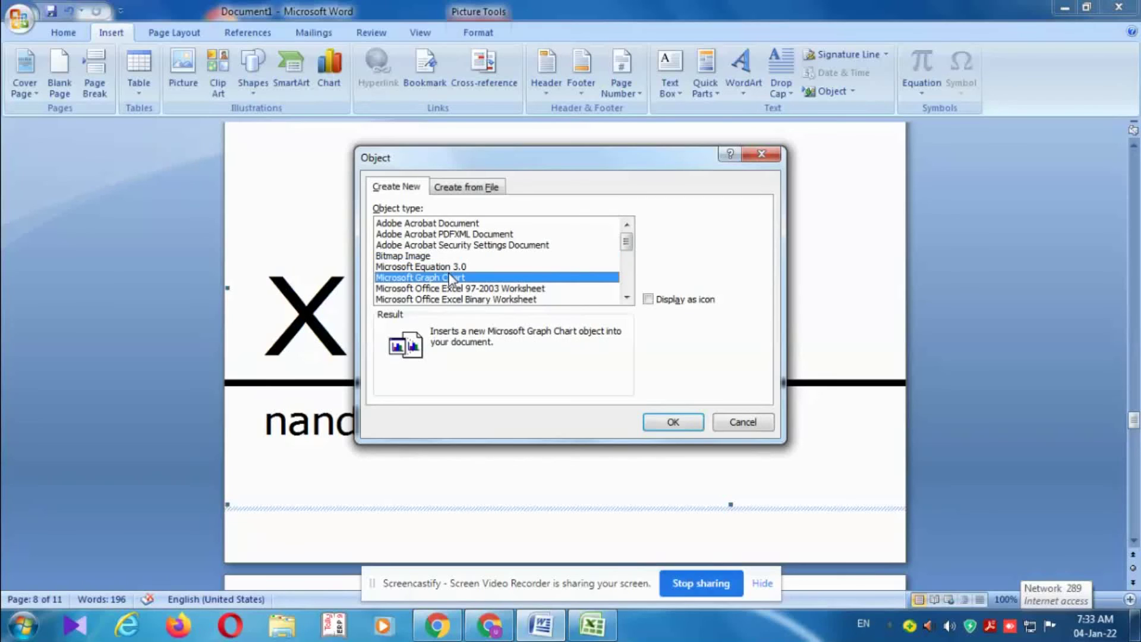
{"action": "left_click", "coordinate": [462, 225]}
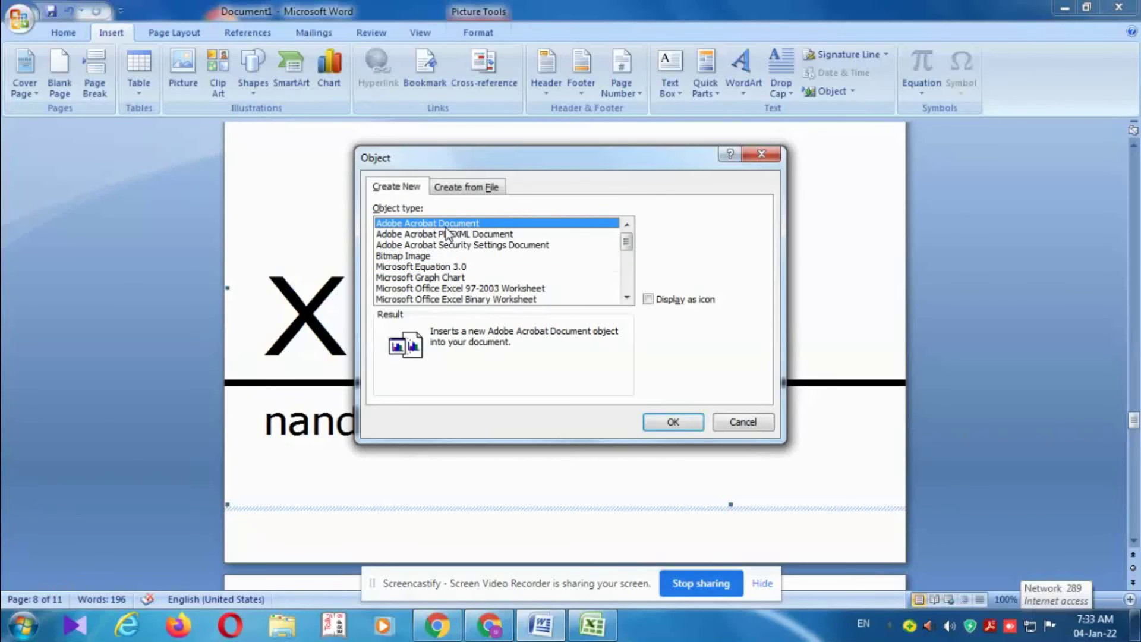
{"action": "left_click", "coordinate": [674, 425]}
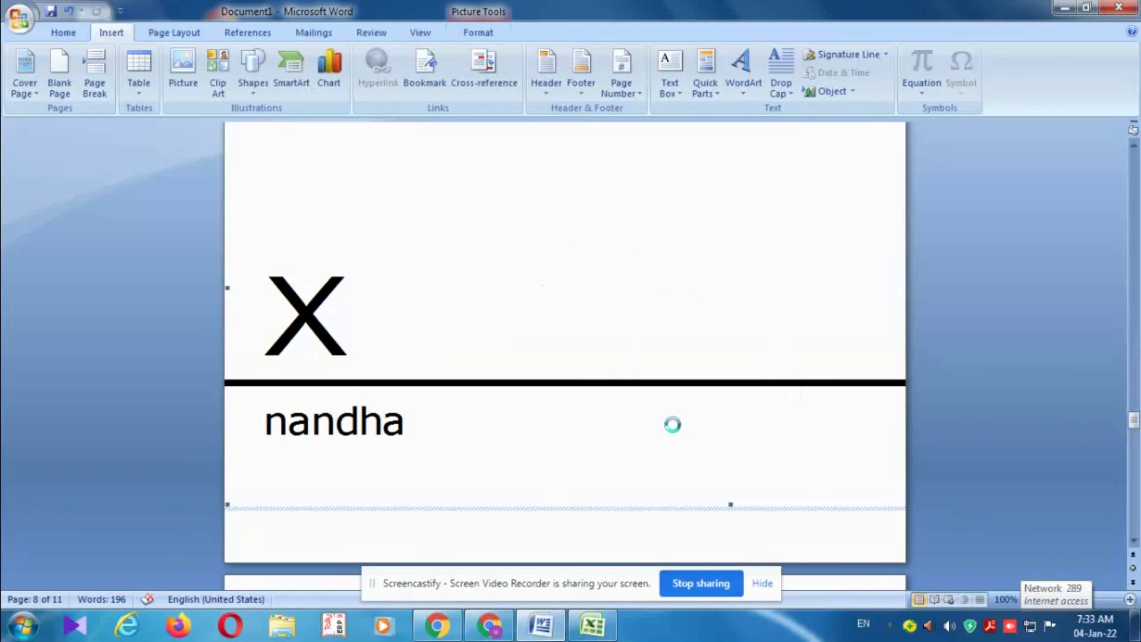
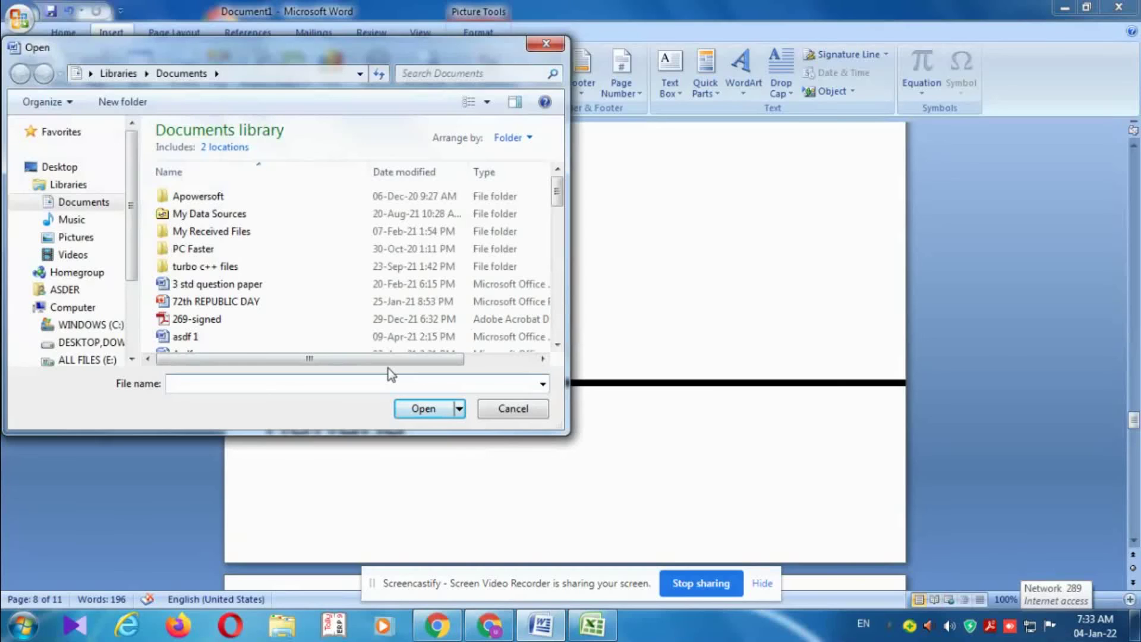
Fix the not-found file name, embed 269-signed.pdf as an object, then undo once.
{"action": "key", "text": "Return"}
{"action": "left_click", "coordinate": [682, 324]}
{"action": "key", "text": "BackSpace"}
{"action": "type", "text": "2"}
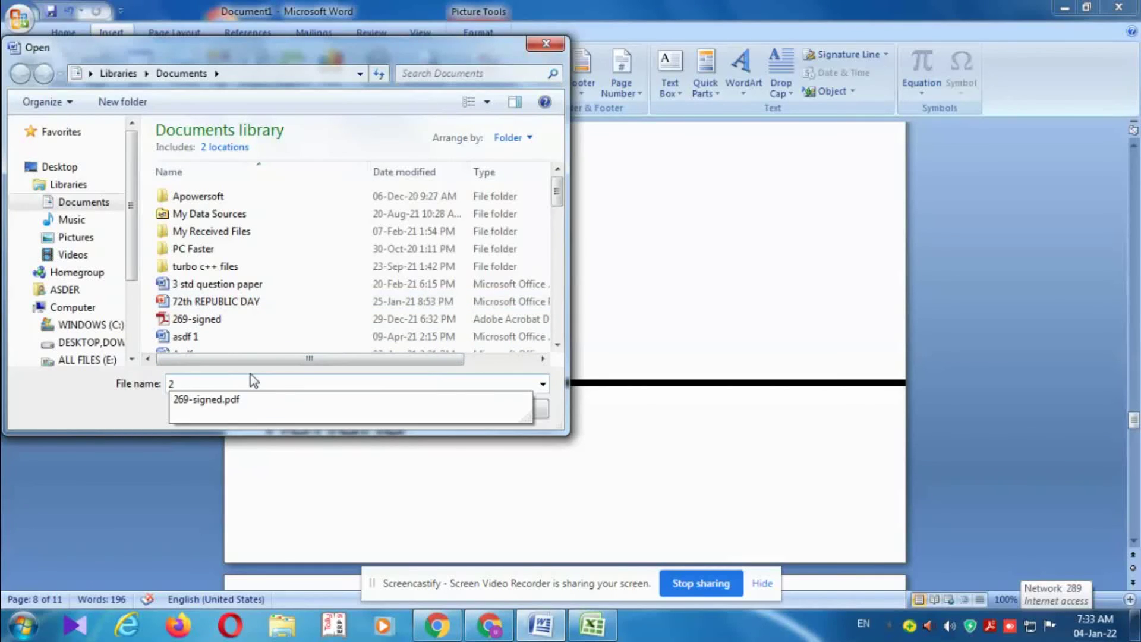
{"action": "type", "text": "69"}
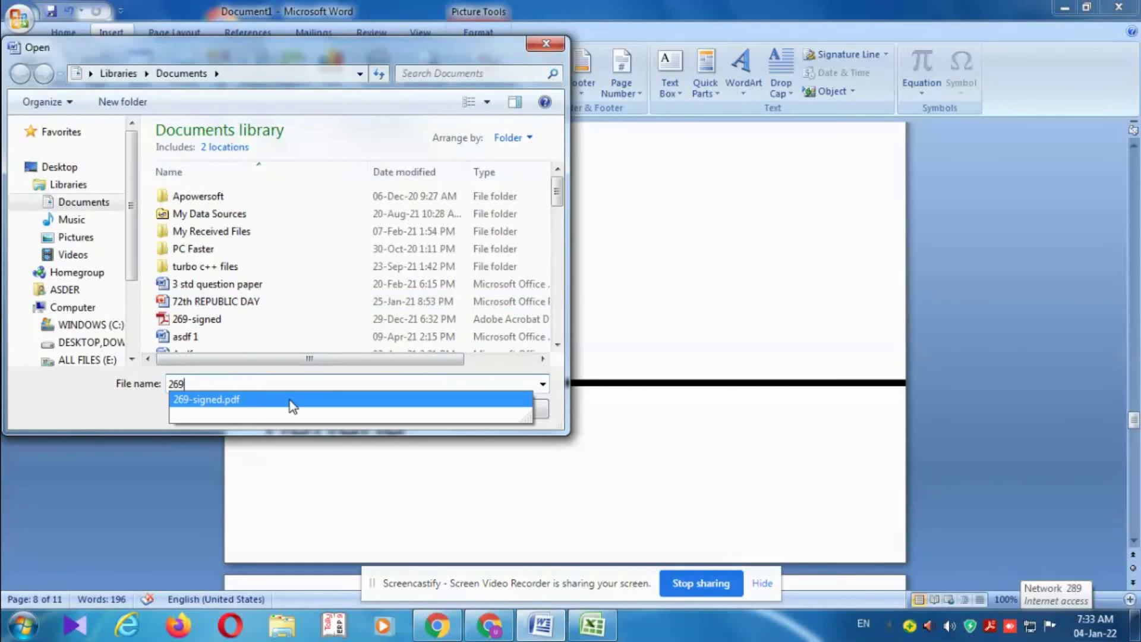
{"action": "left_click", "coordinate": [290, 401]}
{"action": "left_click", "coordinate": [424, 405]}
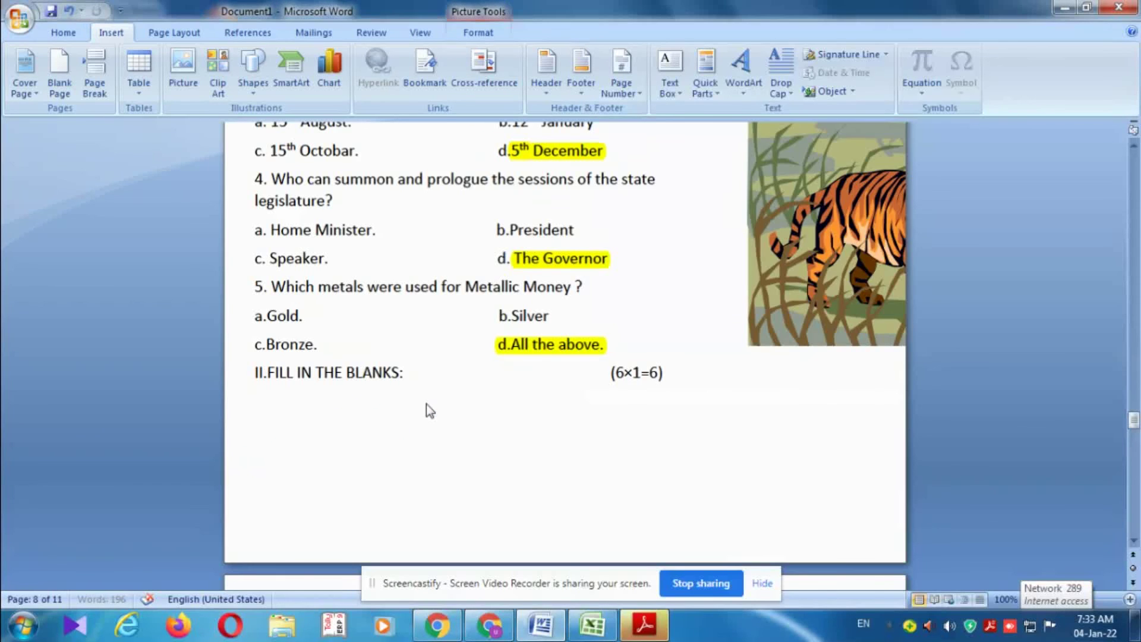
{"action": "key", "text": "ctrl+z"}
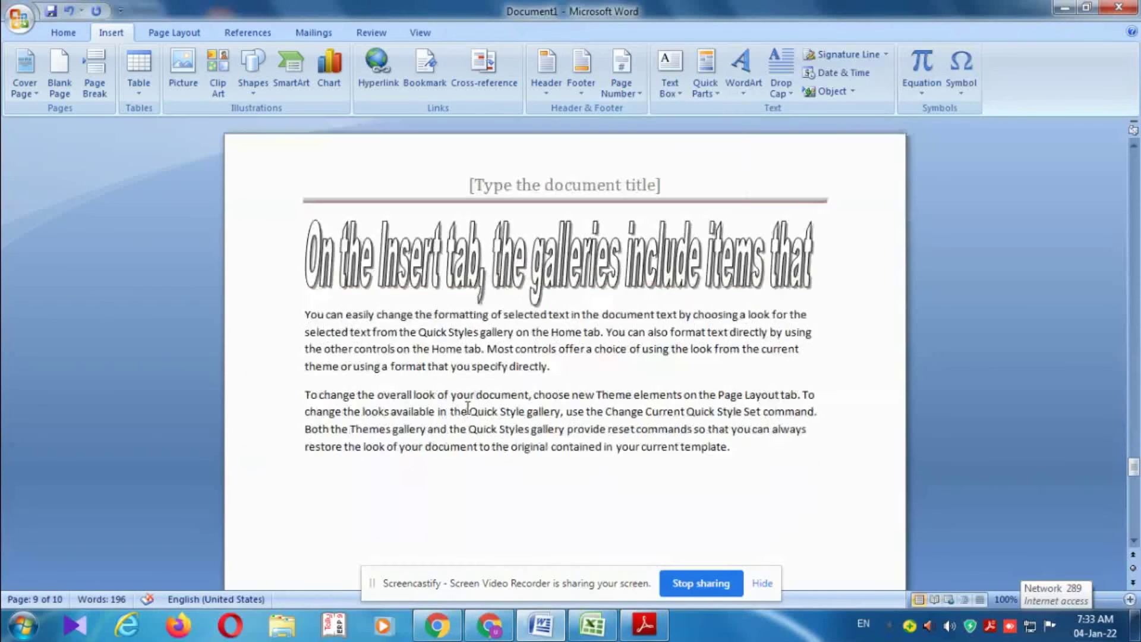
Scroll through the embedded exam paper and select the object.
{"action": "scroll", "coordinate": [468, 407], "scroll_direction": "up", "scroll_amount": 2}
{"action": "scroll", "coordinate": [468, 408], "scroll_direction": "up", "scroll_amount": 4}
{"action": "scroll", "coordinate": [468, 408], "scroll_direction": "up", "scroll_amount": 5}
{"action": "scroll", "coordinate": [468, 408], "scroll_direction": "up", "scroll_amount": 2}
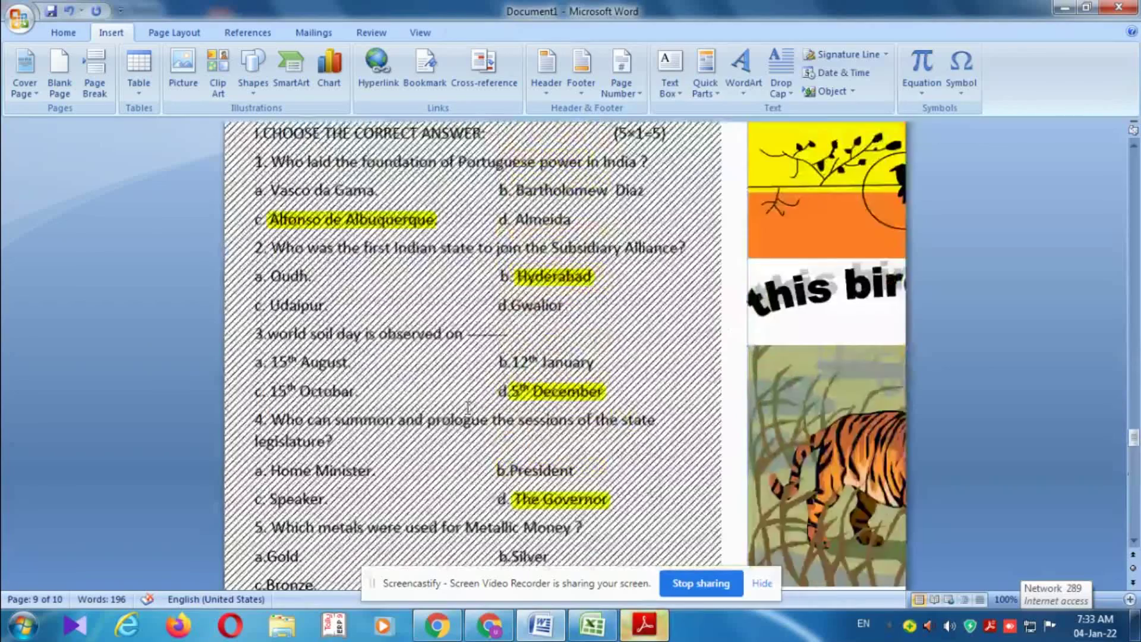
{"action": "scroll", "coordinate": [468, 408], "scroll_direction": "up", "scroll_amount": 4}
{"action": "scroll", "coordinate": [468, 408], "scroll_direction": "up", "scroll_amount": 4}
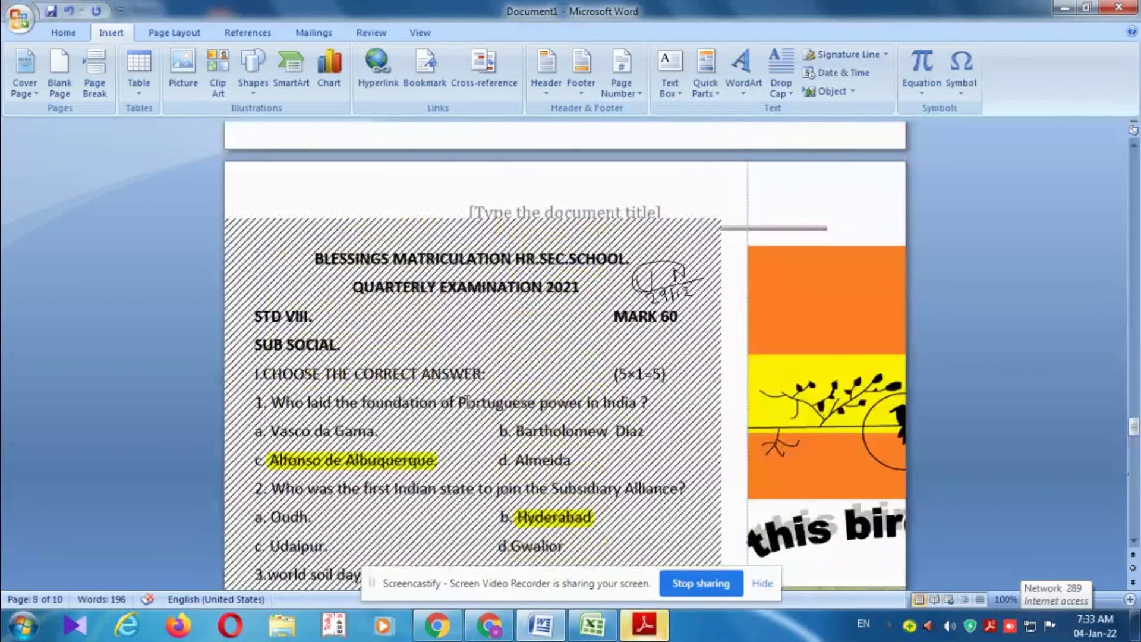
{"action": "scroll", "coordinate": [468, 402], "scroll_direction": "down", "scroll_amount": 1}
{"action": "left_click", "coordinate": [392, 321]}
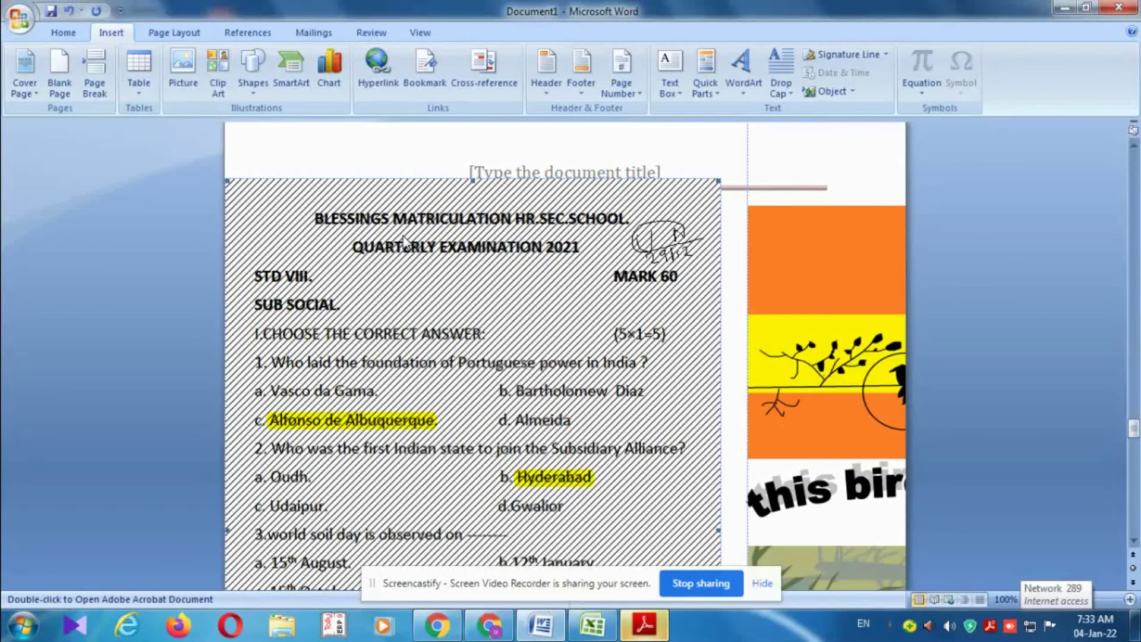
Open the Equation dropdown on the Insert tab.
{"action": "scroll", "coordinate": [657, 280], "scroll_direction": "down", "scroll_amount": 5}
{"action": "scroll", "coordinate": [657, 278], "scroll_direction": "down", "scroll_amount": 5}
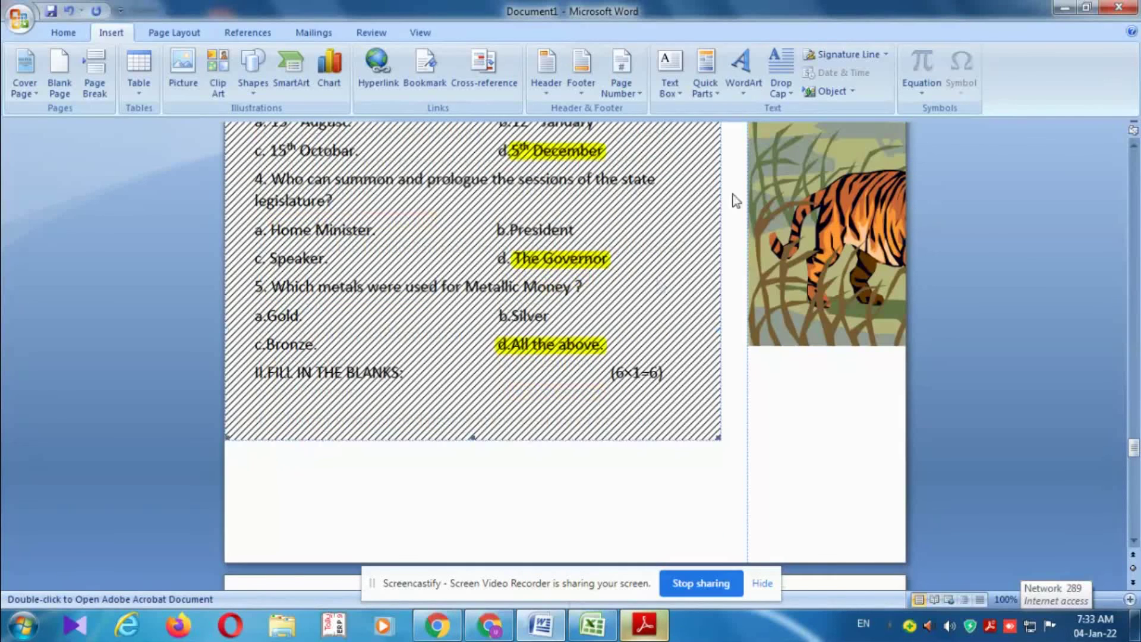
{"action": "left_click", "coordinate": [922, 89]}
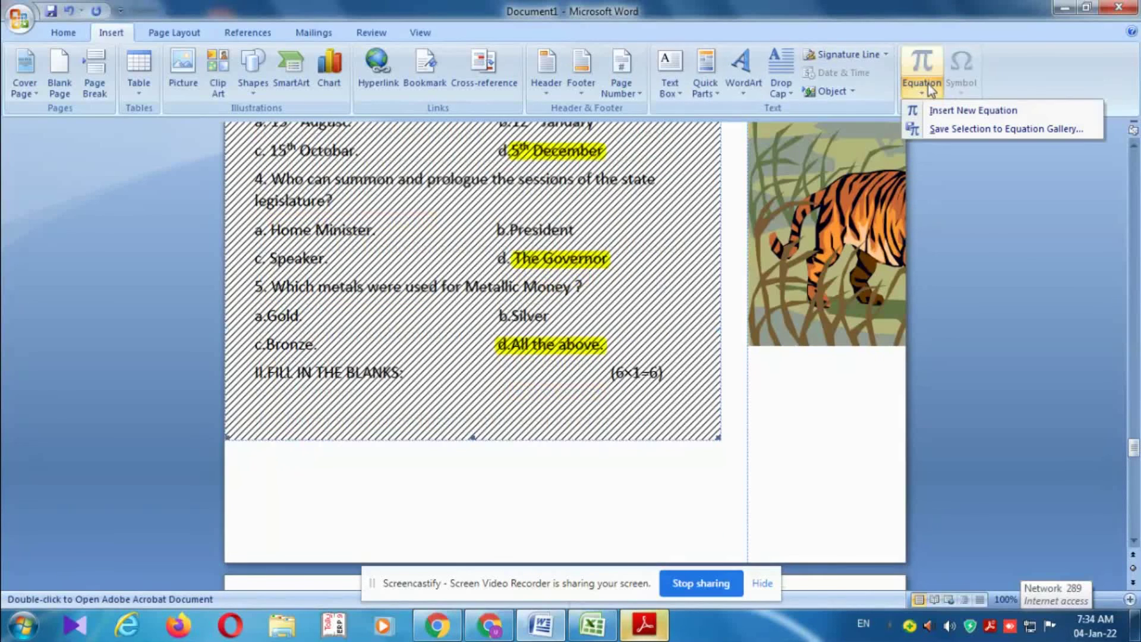
Insert a new blank equation into the document.
{"action": "left_click", "coordinate": [957, 112]}
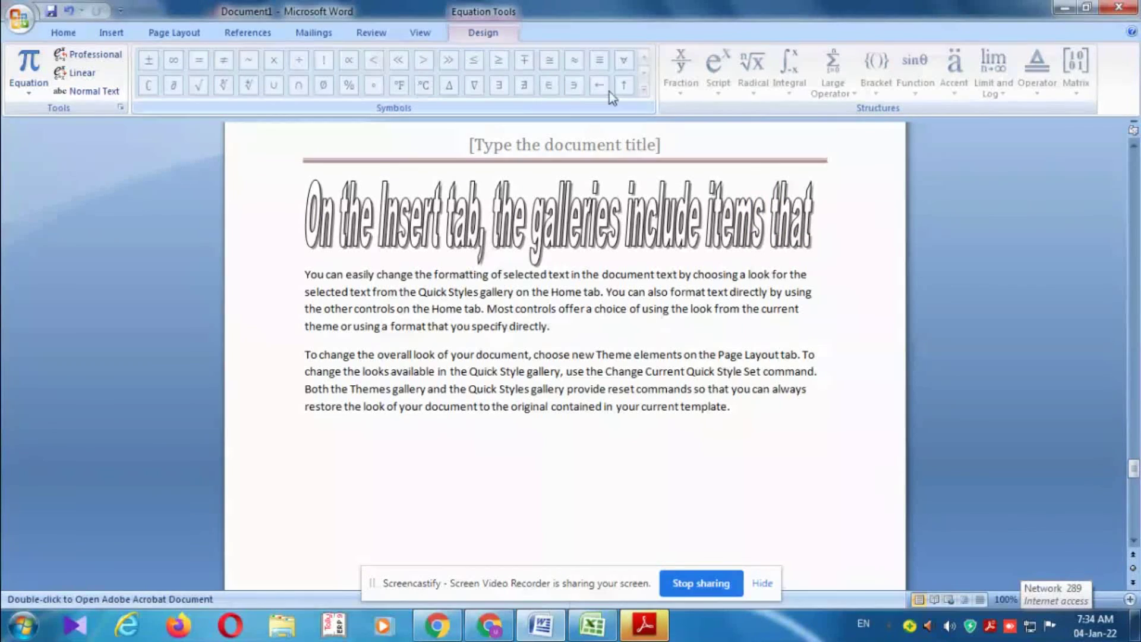
{"action": "scroll", "coordinate": [796, 202], "scroll_direction": "up", "scroll_amount": 5}
{"action": "scroll", "coordinate": [794, 202], "scroll_direction": "up", "scroll_amount": 3}
{"action": "scroll", "coordinate": [794, 201], "scroll_direction": "up", "scroll_amount": 2}
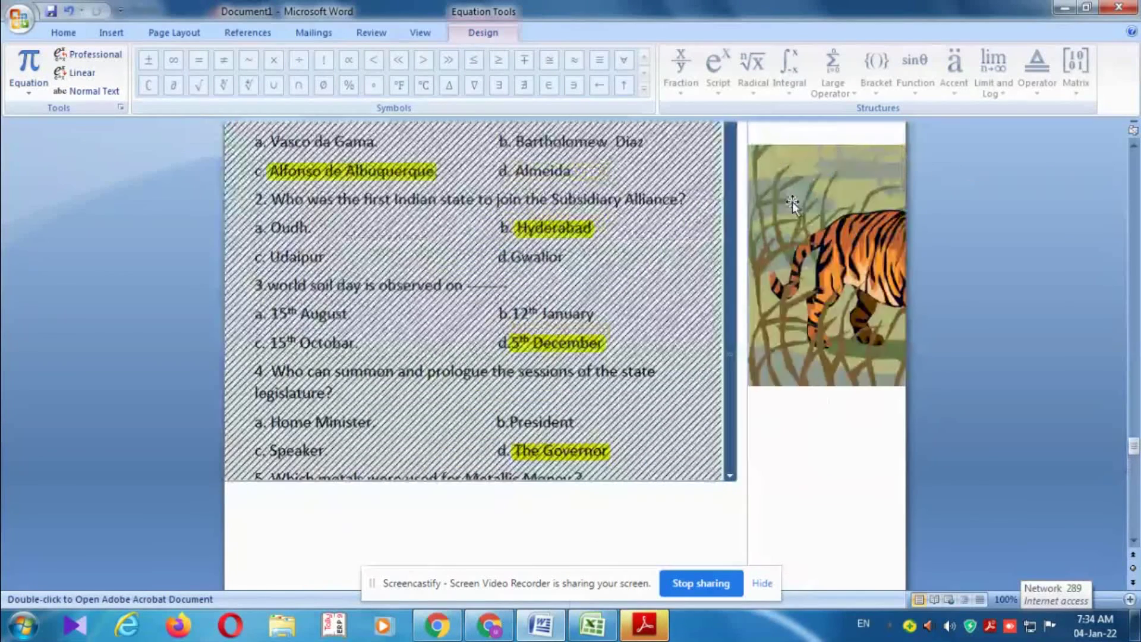
{"action": "scroll", "coordinate": [793, 202], "scroll_direction": "up", "scroll_amount": 3}
{"action": "scroll", "coordinate": [791, 202], "scroll_direction": "up", "scroll_amount": 4}
{"action": "scroll", "coordinate": [781, 198], "scroll_direction": "up", "scroll_amount": 2}
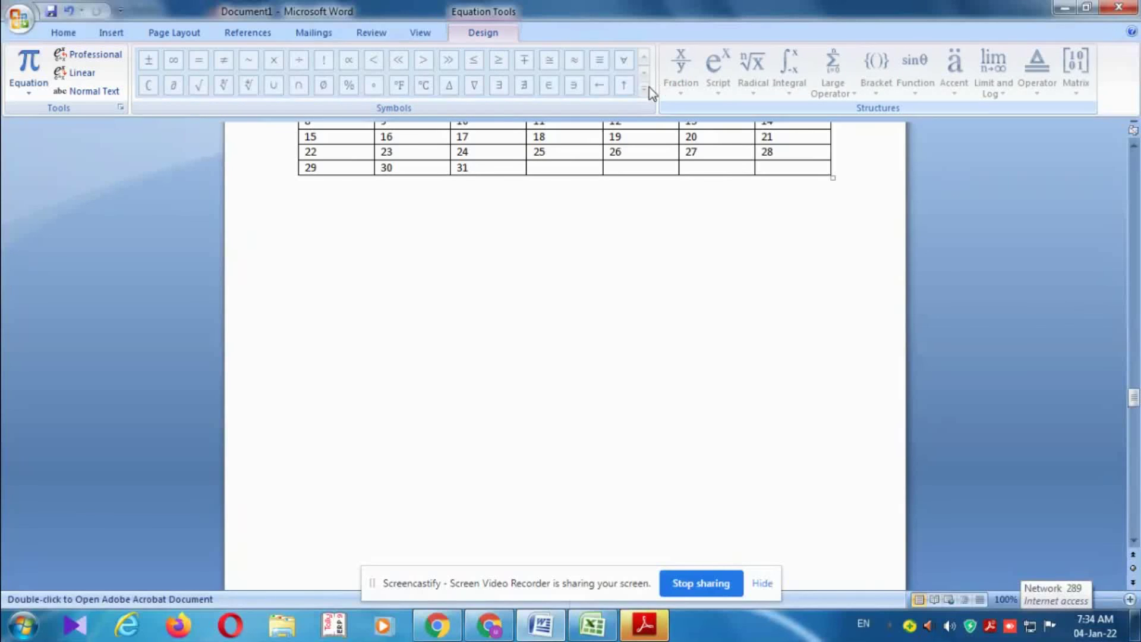
{"action": "scroll", "coordinate": [564, 214], "scroll_direction": "down", "scroll_amount": 1}
{"action": "scroll", "coordinate": [560, 221], "scroll_direction": "down", "scroll_amount": 1}
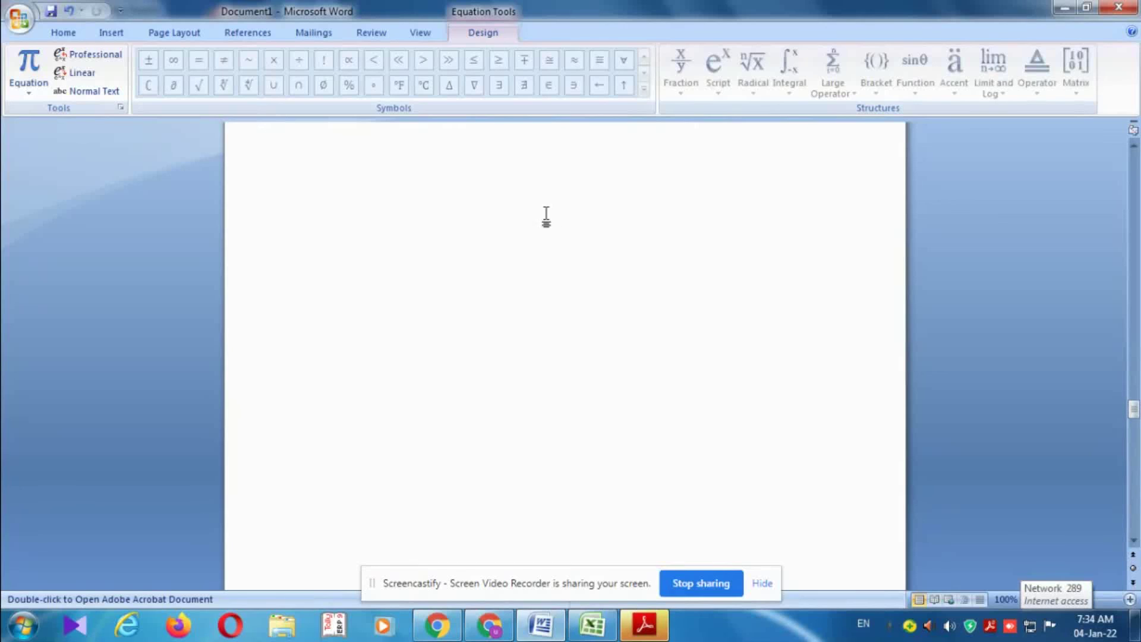
{"action": "scroll", "coordinate": [559, 214], "scroll_direction": "down", "scroll_amount": 5}
{"action": "scroll", "coordinate": [603, 193], "scroll_direction": "down", "scroll_amount": 3}
{"action": "scroll", "coordinate": [603, 193], "scroll_direction": "up", "scroll_amount": 5}
{"action": "scroll", "coordinate": [604, 194], "scroll_direction": "up", "scroll_amount": 3}
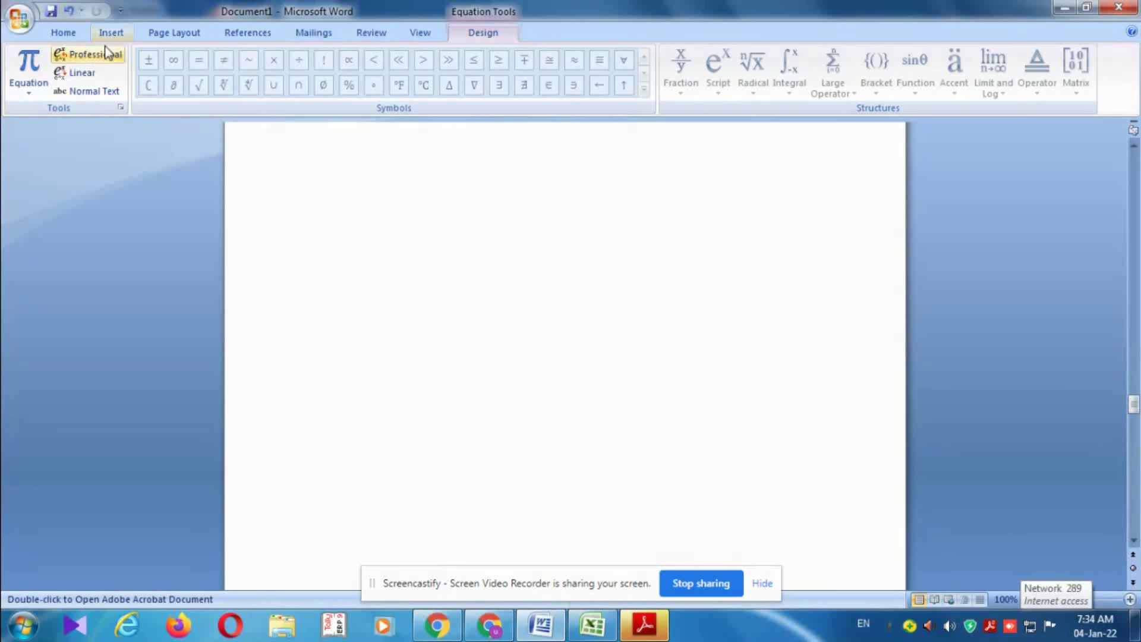
Set the equation to Professional layout and return to the Insert features.
{"action": "left_click", "coordinate": [89, 54]}
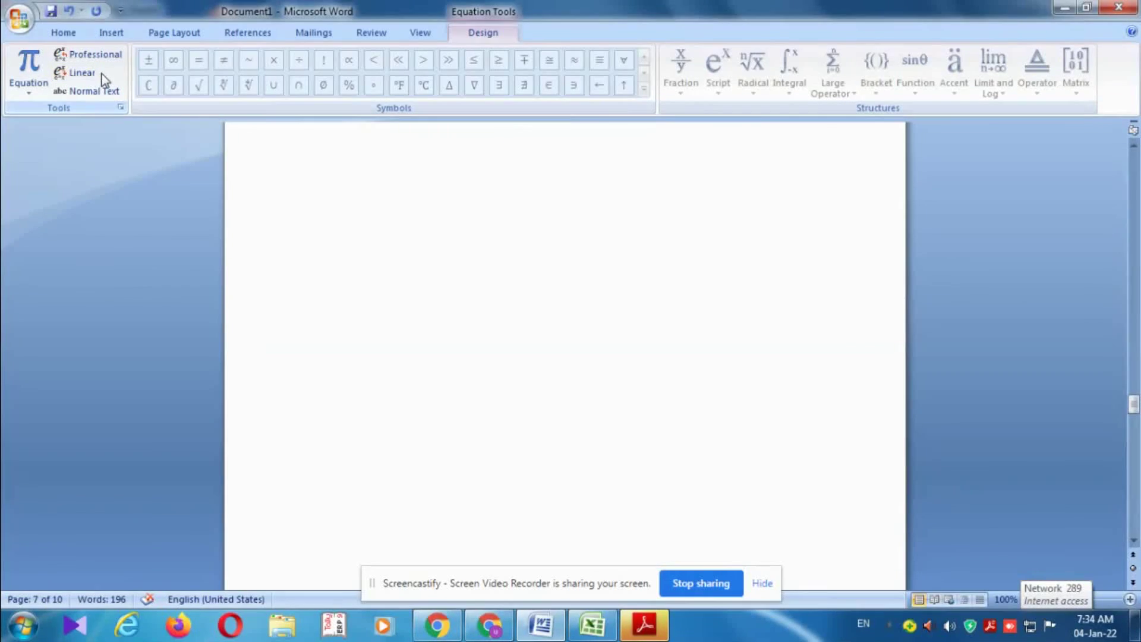
{"action": "left_click", "coordinate": [108, 56]}
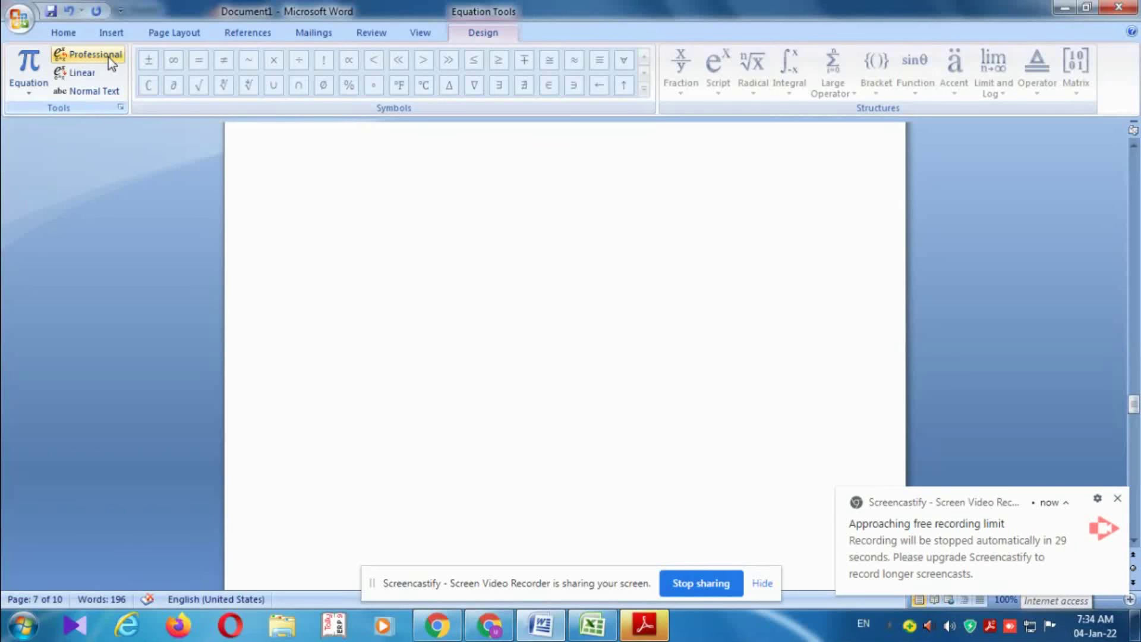
{"action": "left_click", "coordinate": [128, 34]}
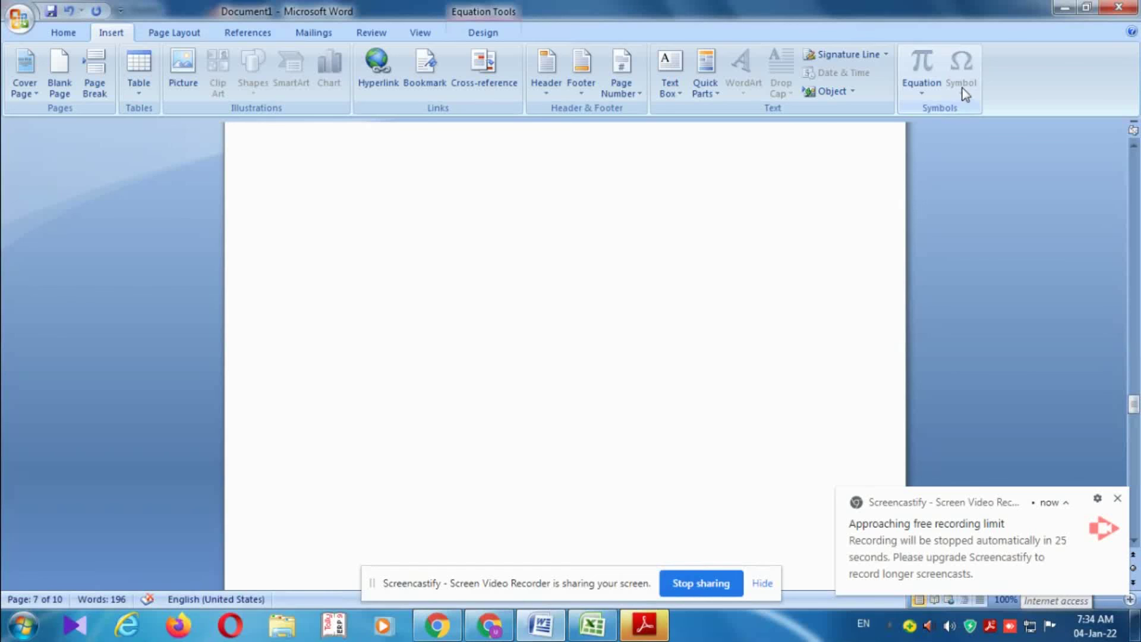
Leave equation editing and return to the document text.
{"action": "scroll", "coordinate": [683, 234], "scroll_direction": "up", "scroll_amount": 5}
{"action": "scroll", "coordinate": [683, 234], "scroll_direction": "up", "scroll_amount": 5}
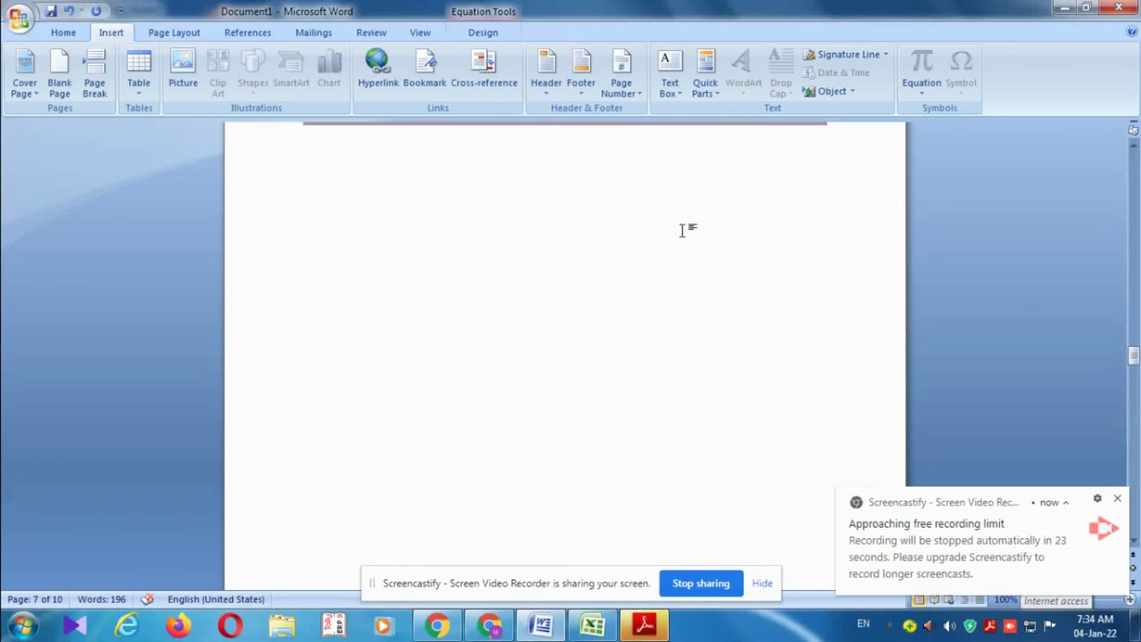
{"action": "scroll", "coordinate": [683, 230], "scroll_direction": "up", "scroll_amount": 5}
{"action": "scroll", "coordinate": [675, 238], "scroll_direction": "up", "scroll_amount": 3}
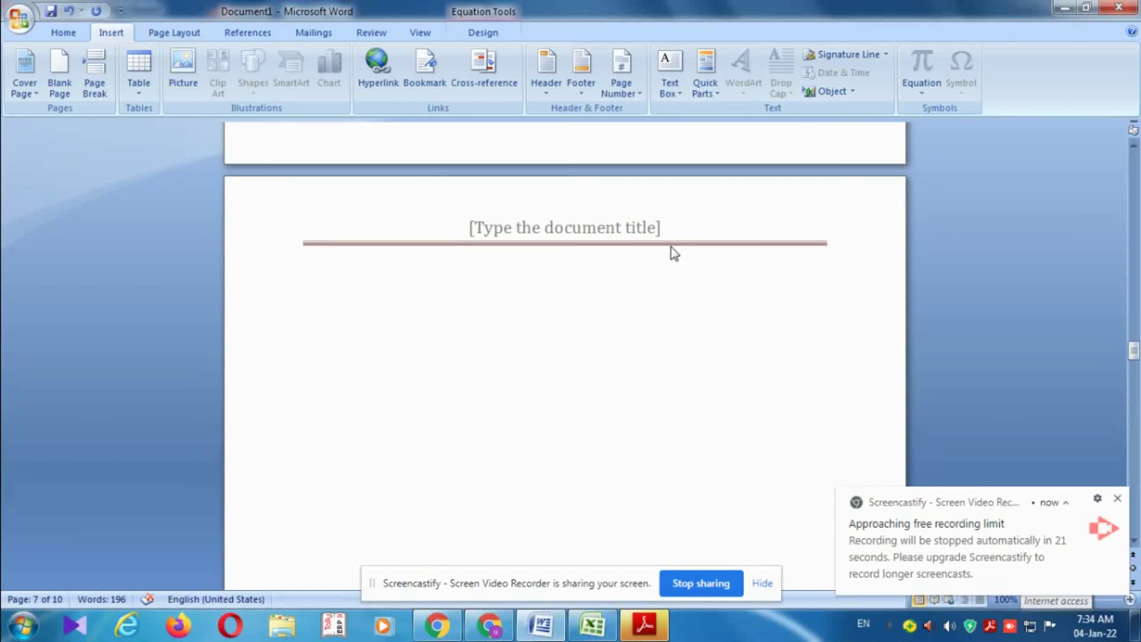
{"action": "scroll", "coordinate": [671, 248], "scroll_direction": "up", "scroll_amount": 5}
{"action": "scroll", "coordinate": [665, 224], "scroll_direction": "up", "scroll_amount": 3}
{"action": "left_click", "coordinate": [563, 172]}
Break to a new page below the title and generate sample text with =rand().
{"action": "scroll", "coordinate": [556, 163], "scroll_direction": "down", "scroll_amount": 7}
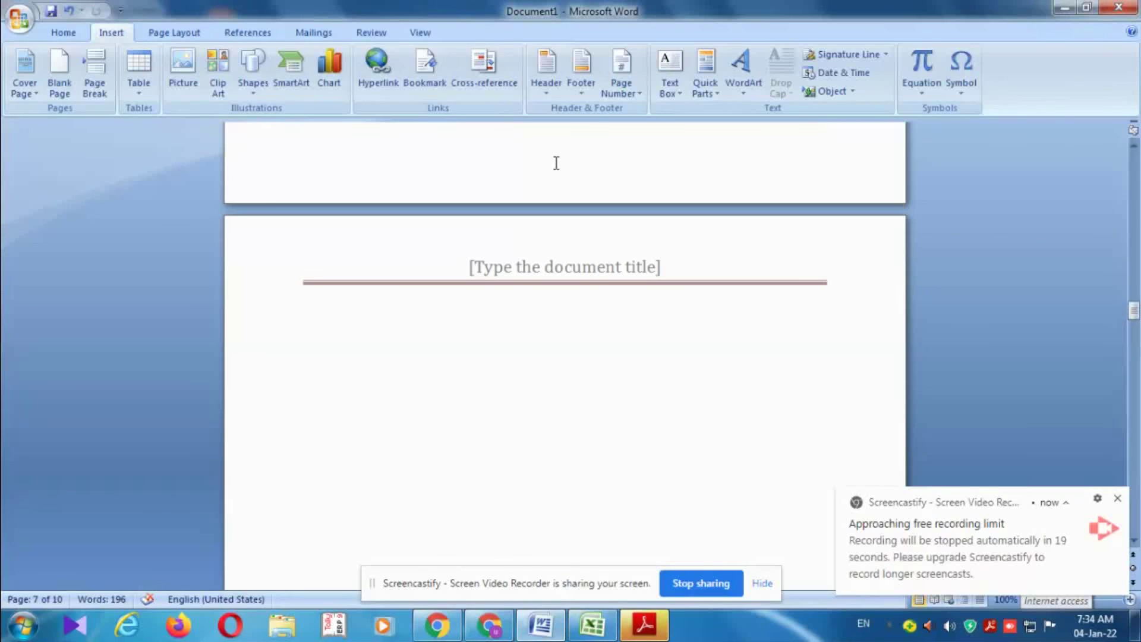
{"action": "left_click", "coordinate": [527, 281]}
{"action": "key", "text": "ctrl+Return"}
{"action": "type", "text": "=r"}
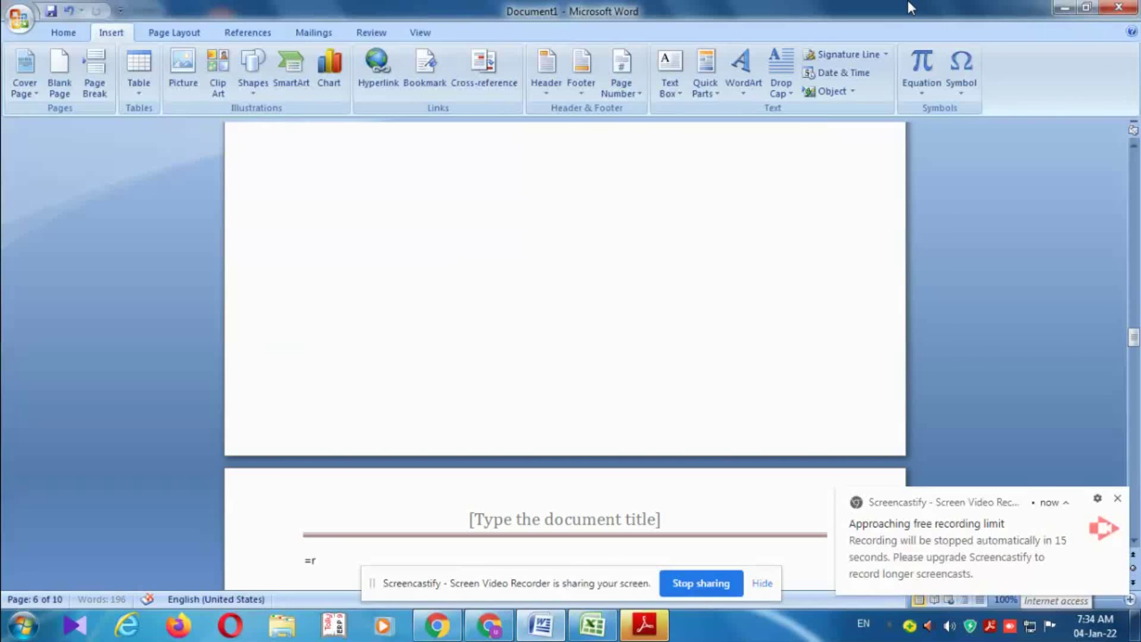
{"action": "type", "text": "an"}
{"action": "type", "text": "d"}
{"action": "type", "text": "()"}
{"action": "key", "text": "Return"}
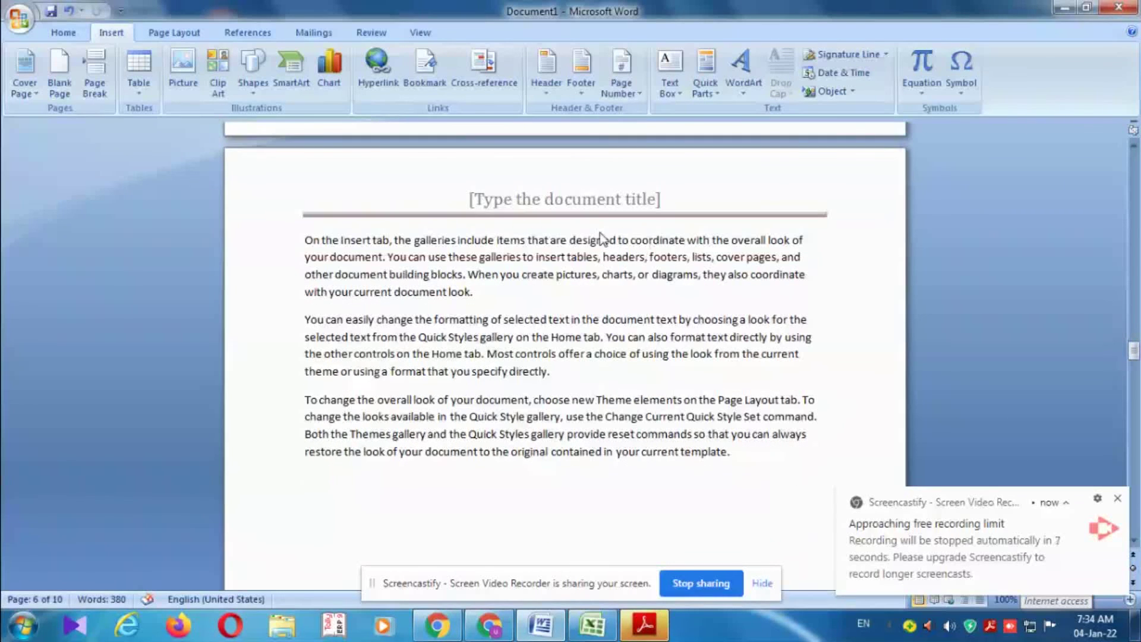
Insert a euro sign (€) below the sample text and select it.
{"action": "left_click", "coordinate": [965, 86]}
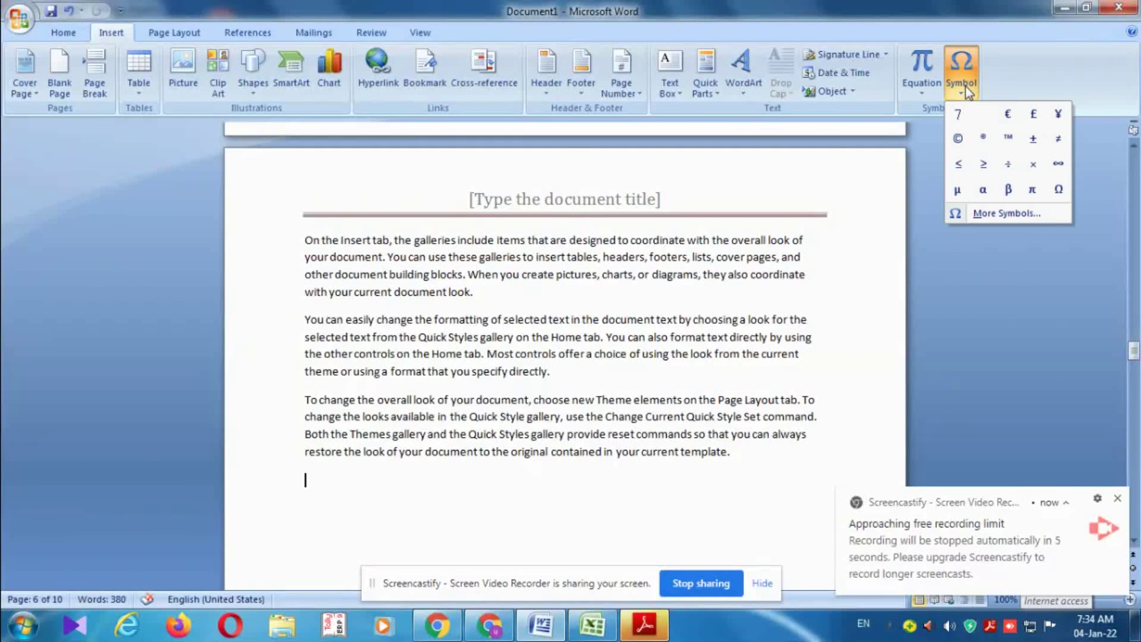
{"action": "left_click", "coordinate": [1009, 115]}
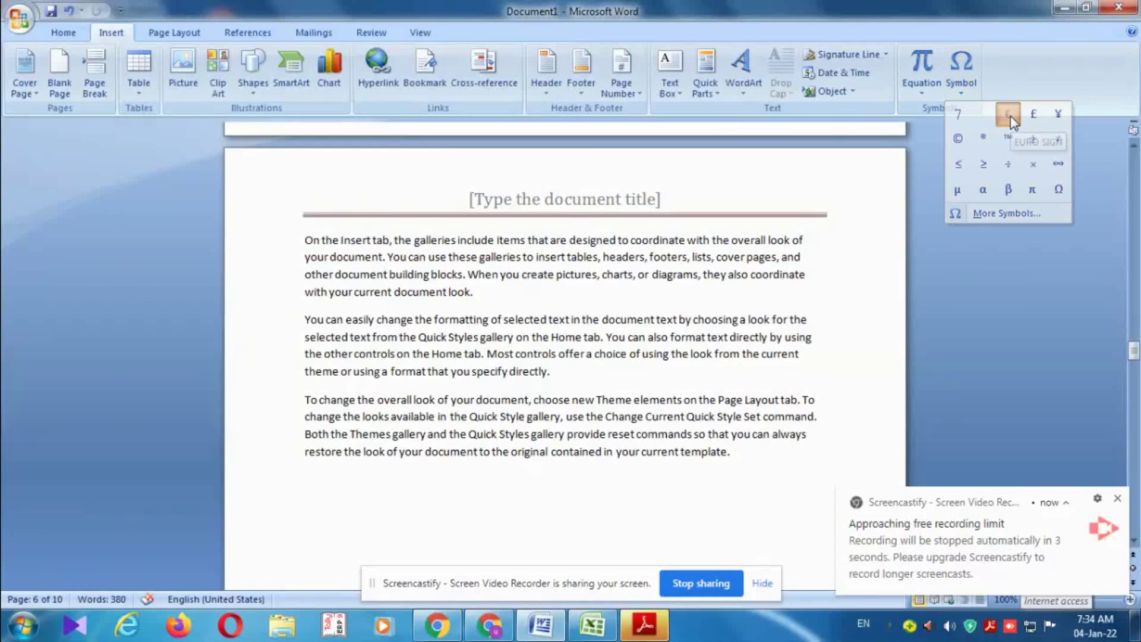
{"action": "left_click_drag", "start_coordinate": [339, 479], "coordinate": [294, 479]}
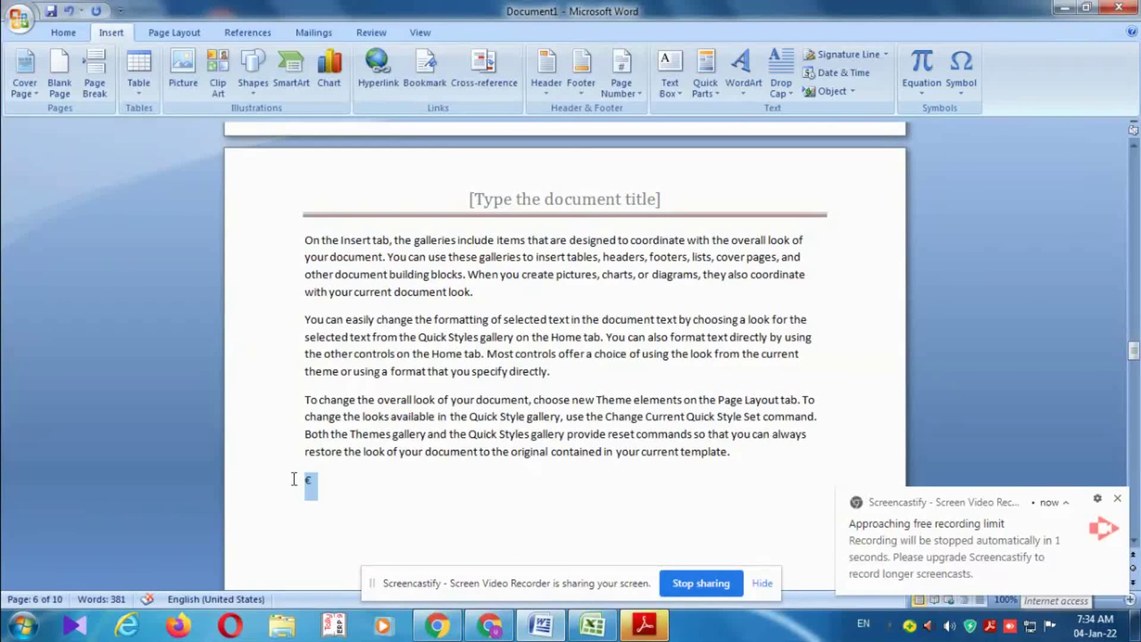
{"action": "left_click", "coordinate": [63, 32]}
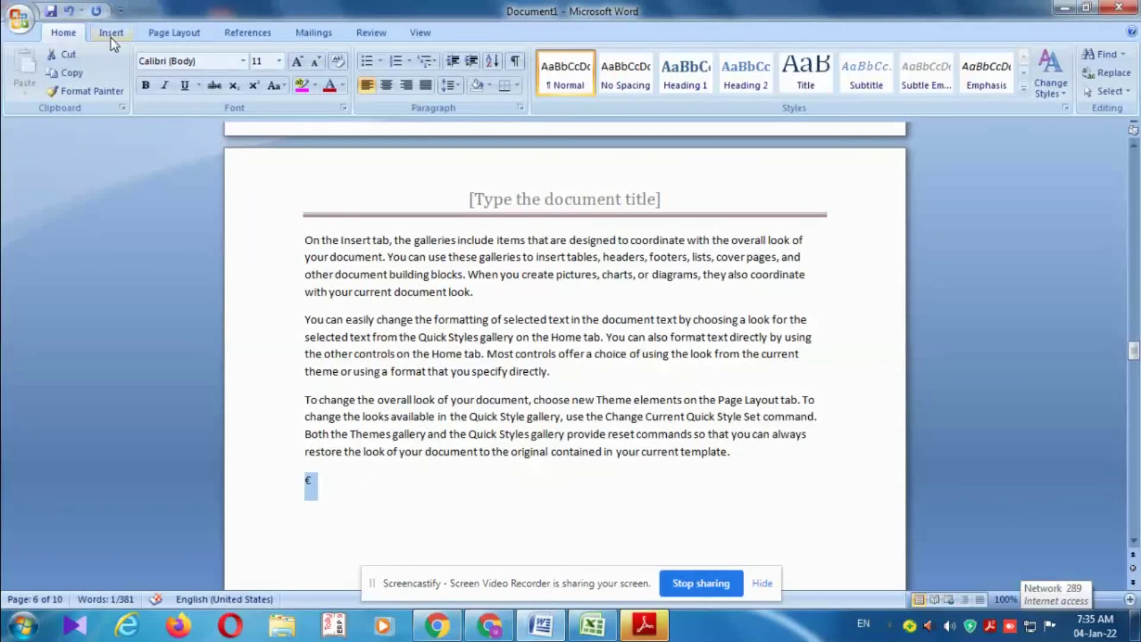
Replace the selected € with a £ sign from the Symbol gallery.
{"action": "left_click", "coordinate": [110, 38]}
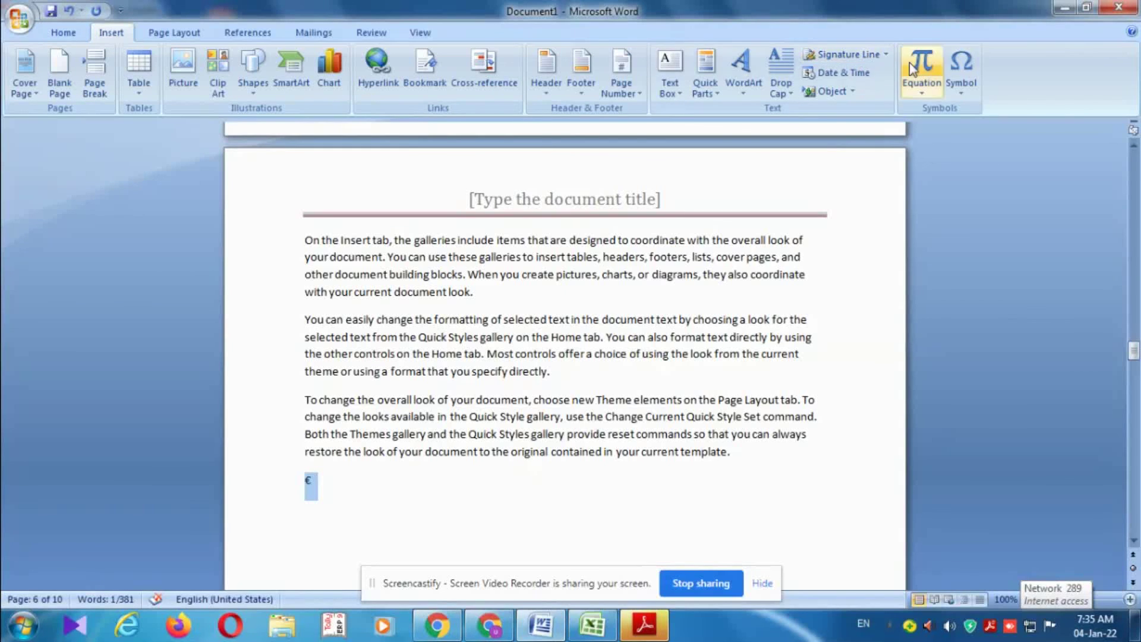
{"action": "left_click", "coordinate": [955, 76]}
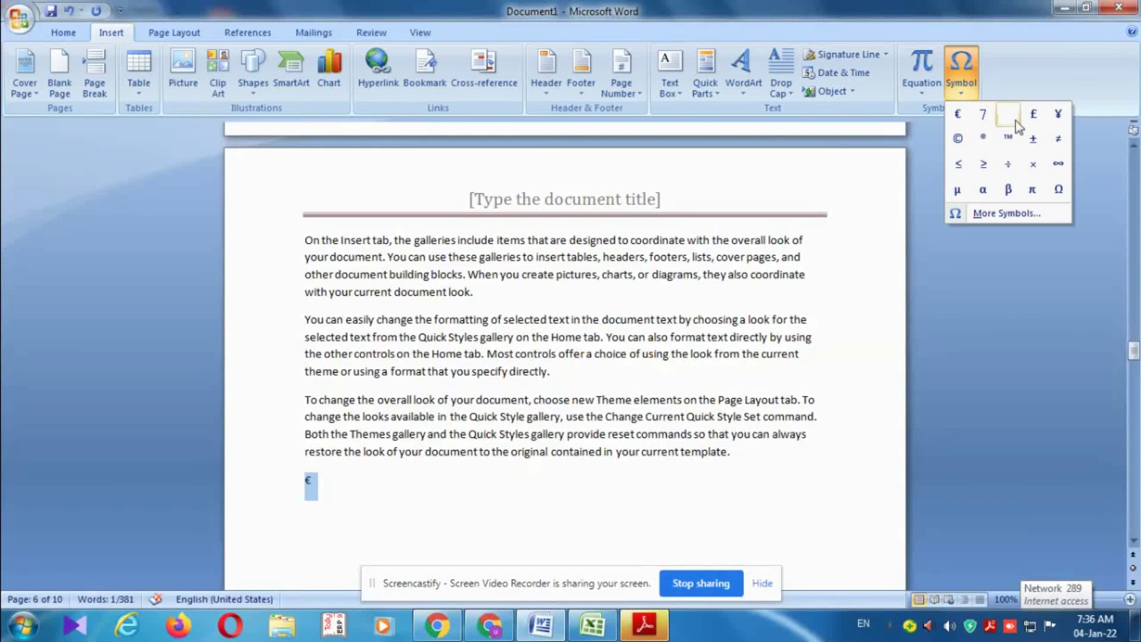
{"action": "left_click", "coordinate": [1032, 117]}
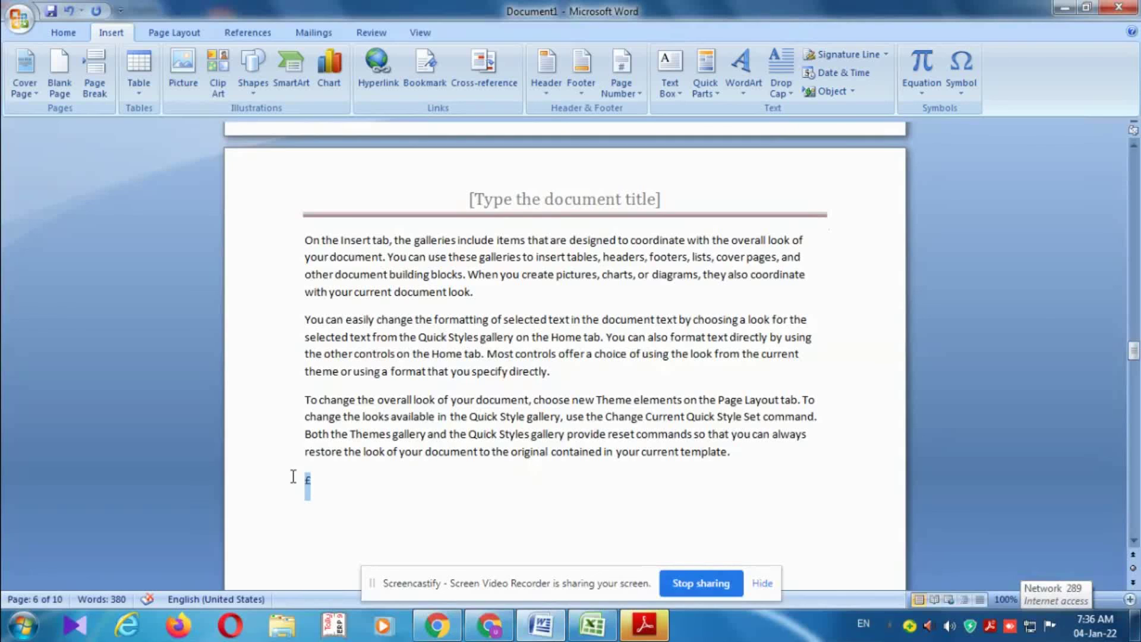
Grow the £ sign to 100-point size and place the cursor right after it.
{"action": "left_click", "coordinate": [69, 35]}
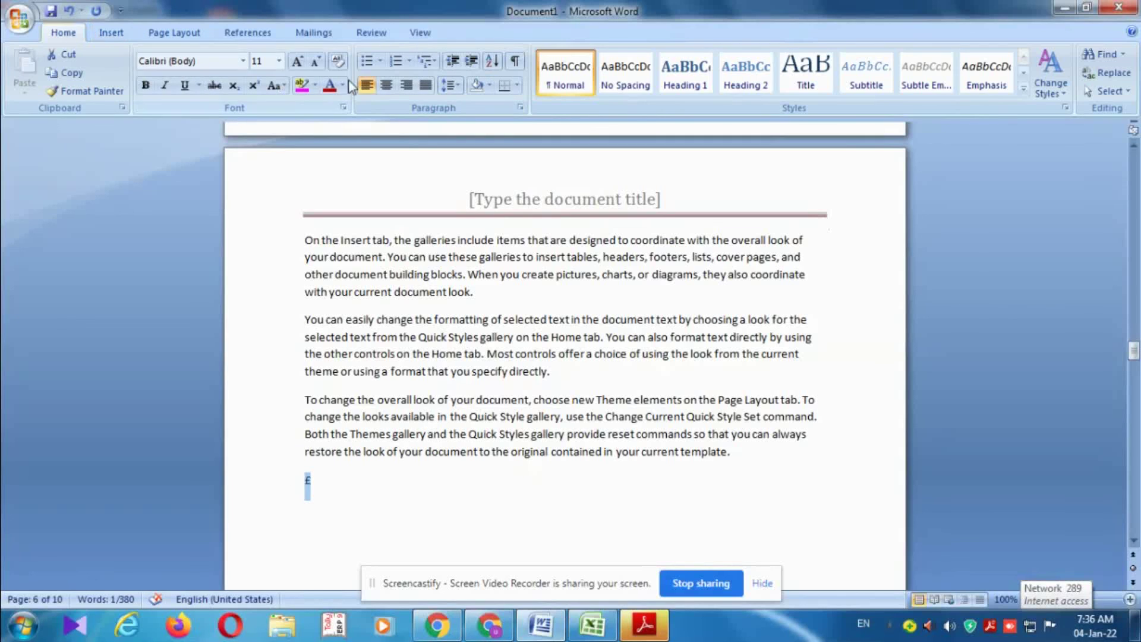
{"action": "left_click", "coordinate": [297, 62]}
{"action": "double_click", "coordinate": [297, 62]}
{"action": "double_click", "coordinate": [298, 62]}
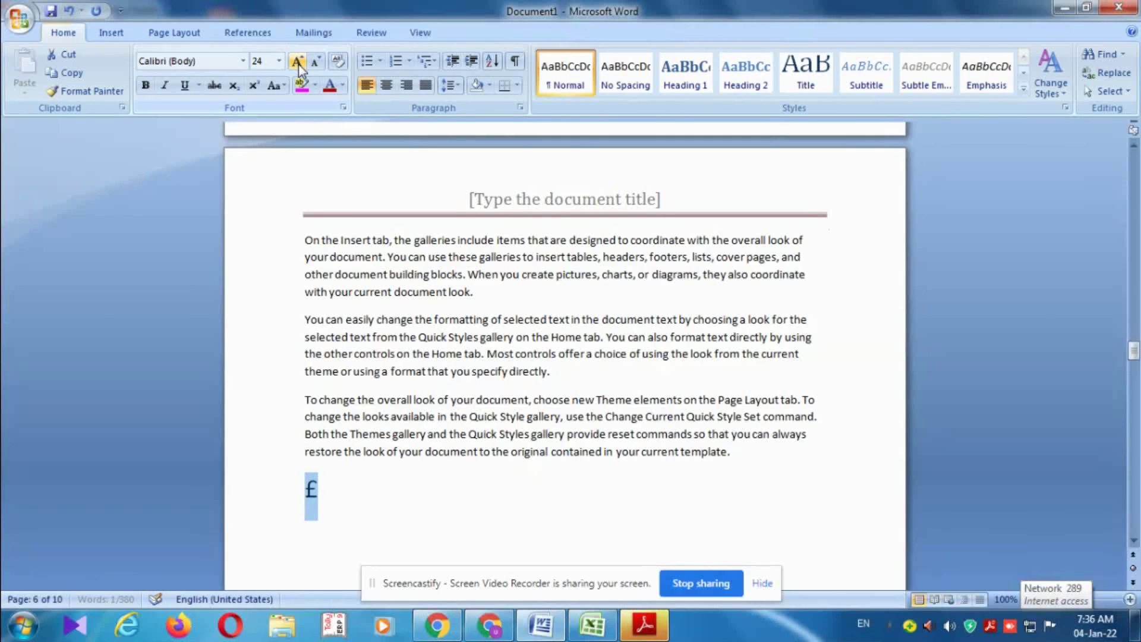
{"action": "double_click", "coordinate": [297, 62]}
{"action": "double_click", "coordinate": [298, 61]}
{"action": "double_click", "coordinate": [297, 62]}
{"action": "double_click", "coordinate": [298, 62]}
{"action": "double_click", "coordinate": [298, 62]}
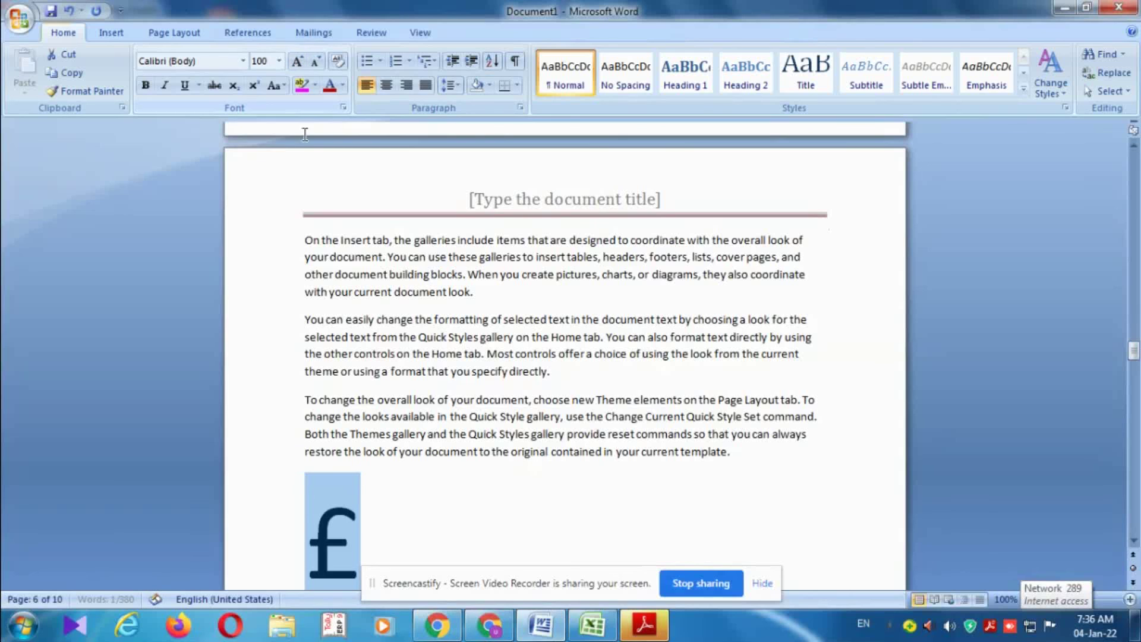
{"action": "scroll", "coordinate": [428, 484], "scroll_direction": "down", "scroll_amount": 2}
{"action": "left_click", "coordinate": [428, 483]}
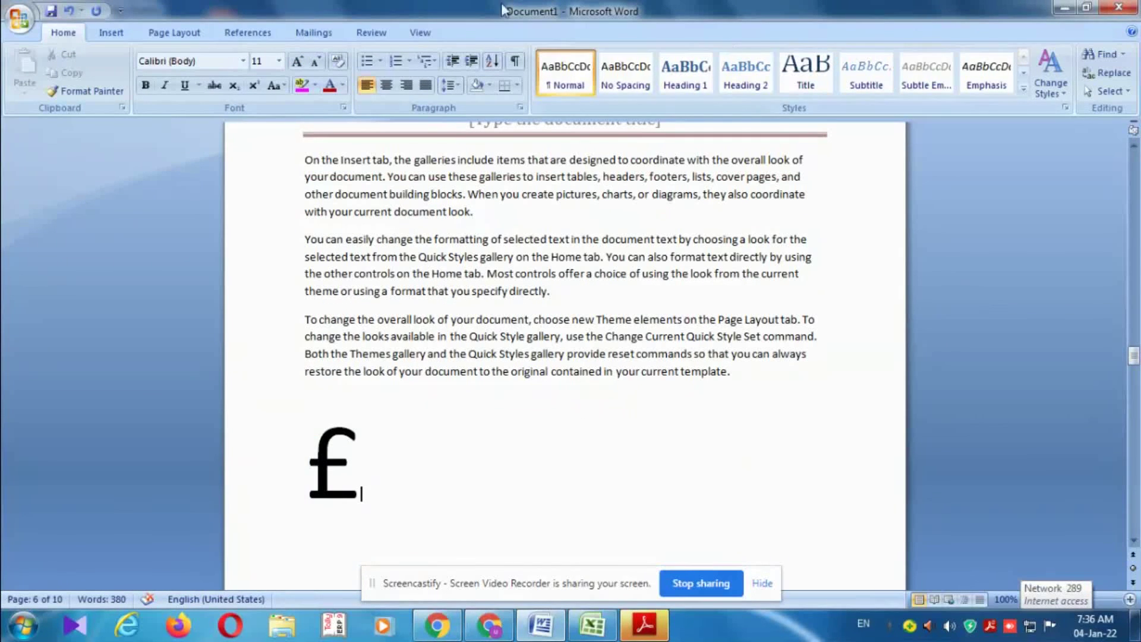
{"action": "left_click", "coordinate": [111, 33]}
From More Symbols in Basic Latin, insert a + after the £ sign.
{"action": "left_click", "coordinate": [960, 79]}
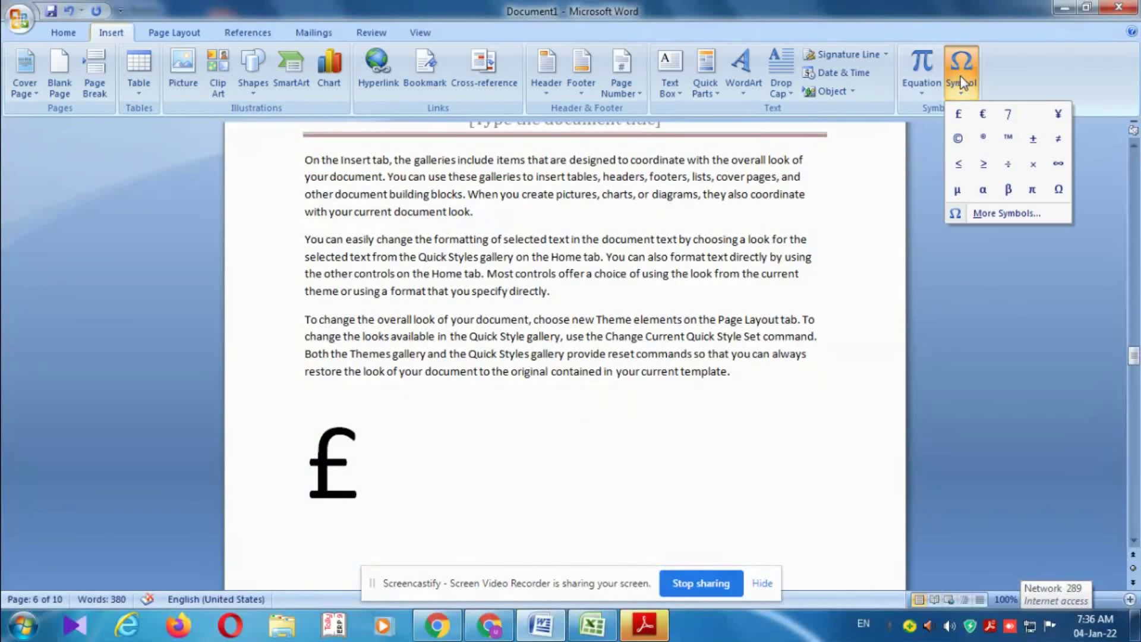
{"action": "left_click", "coordinate": [1011, 214]}
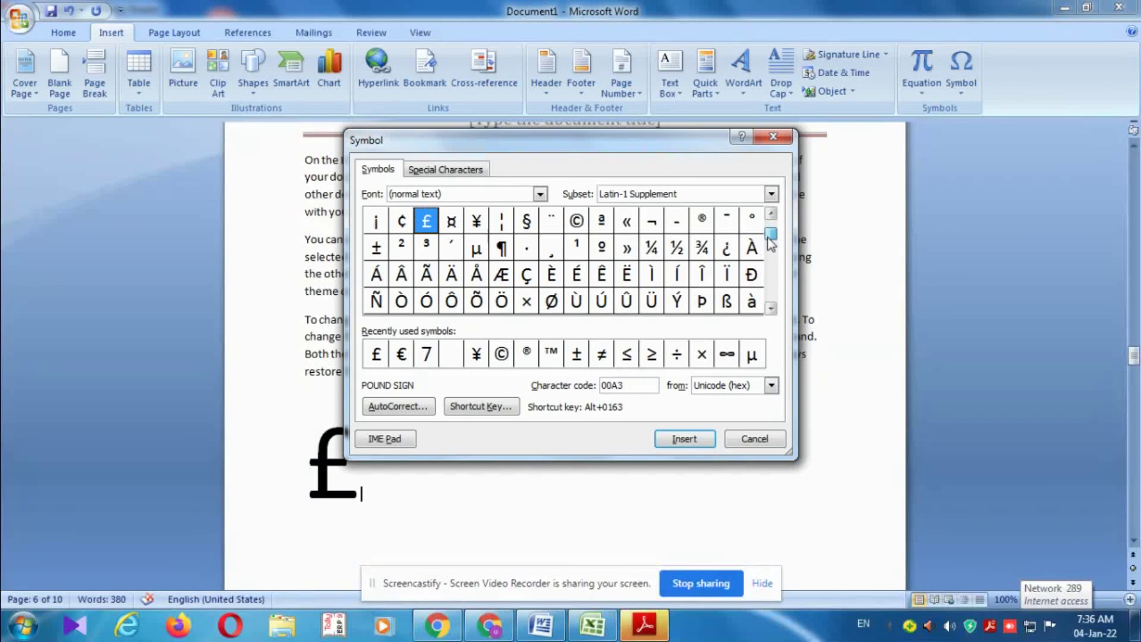
{"action": "scroll", "coordinate": [771, 244], "scroll_direction": "down", "scroll_amount": 3}
{"action": "left_click_drag", "start_coordinate": [767, 241], "coordinate": [770, 215]}
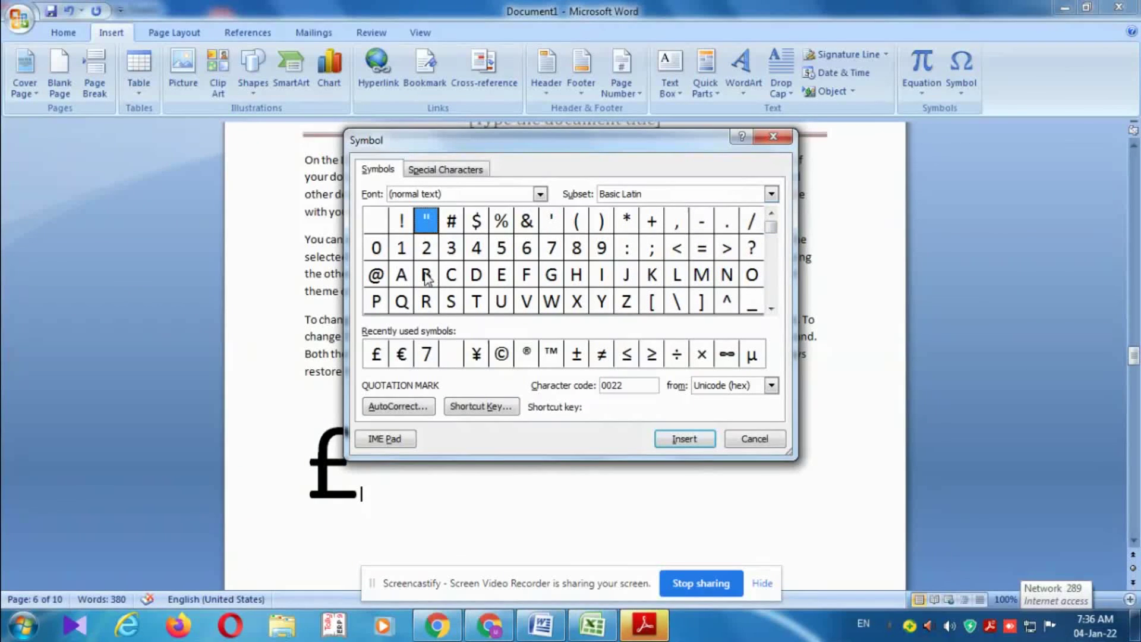
{"action": "left_click", "coordinate": [650, 221]}
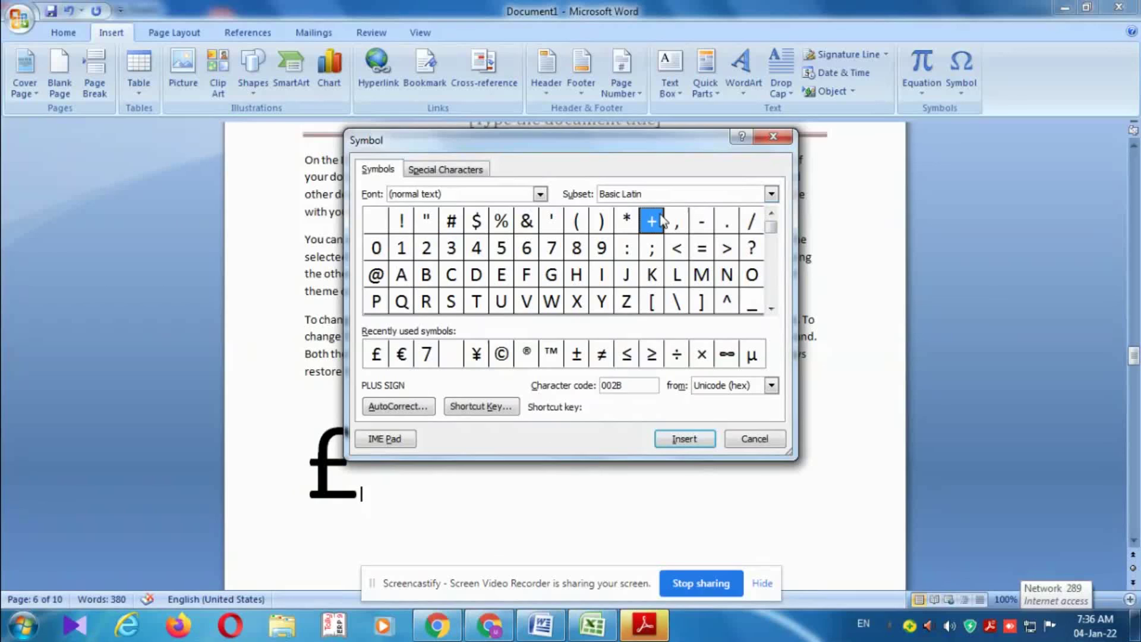
{"action": "left_click", "coordinate": [682, 441]}
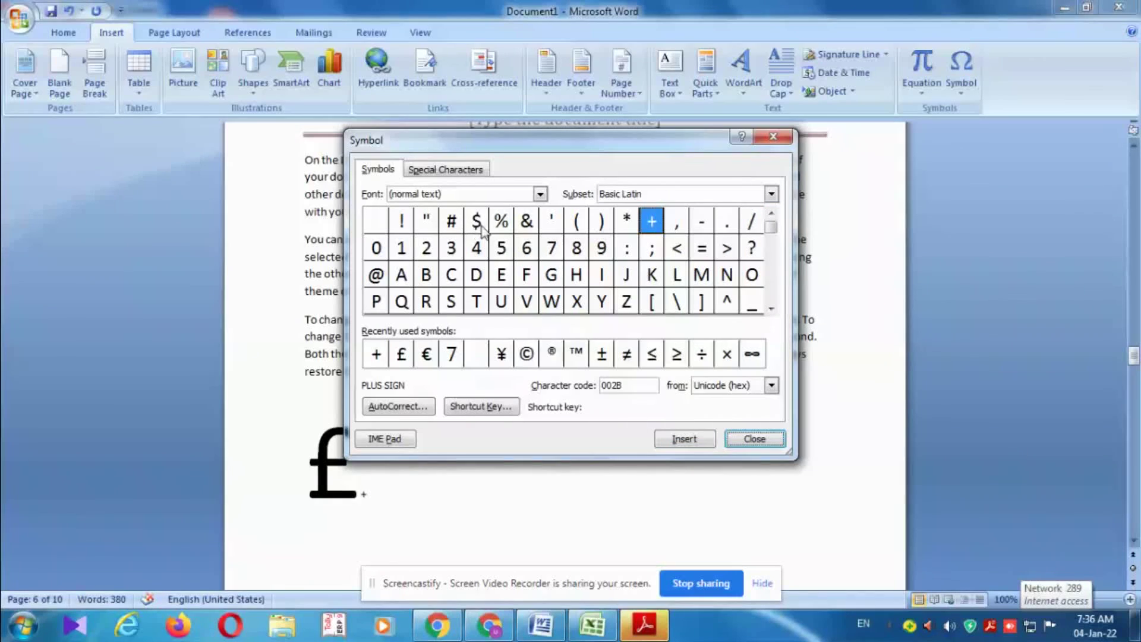
Insert (, ) and * after the plus, then close the Symbol dialog.
{"action": "left_click", "coordinate": [451, 224]}
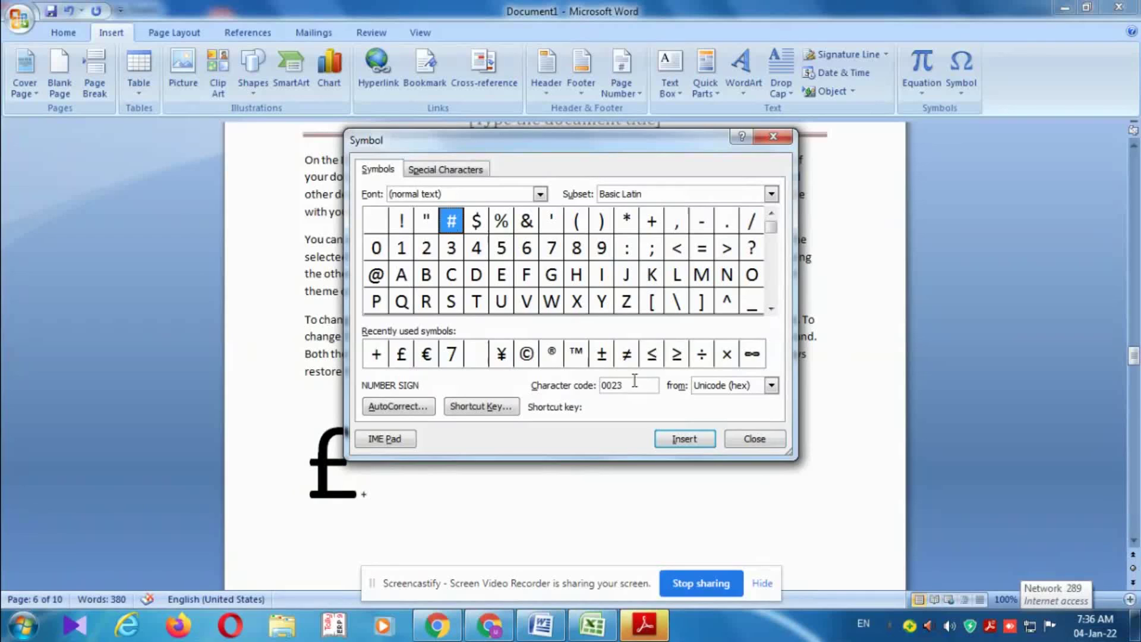
{"action": "left_click", "coordinate": [578, 225]}
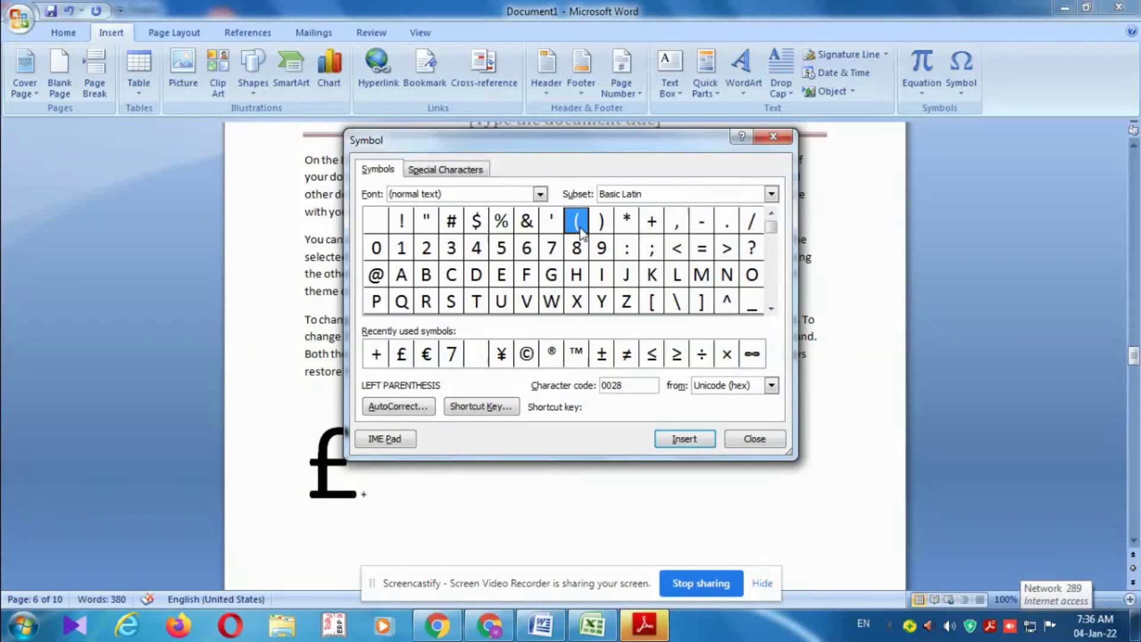
{"action": "left_click", "coordinate": [681, 441]}
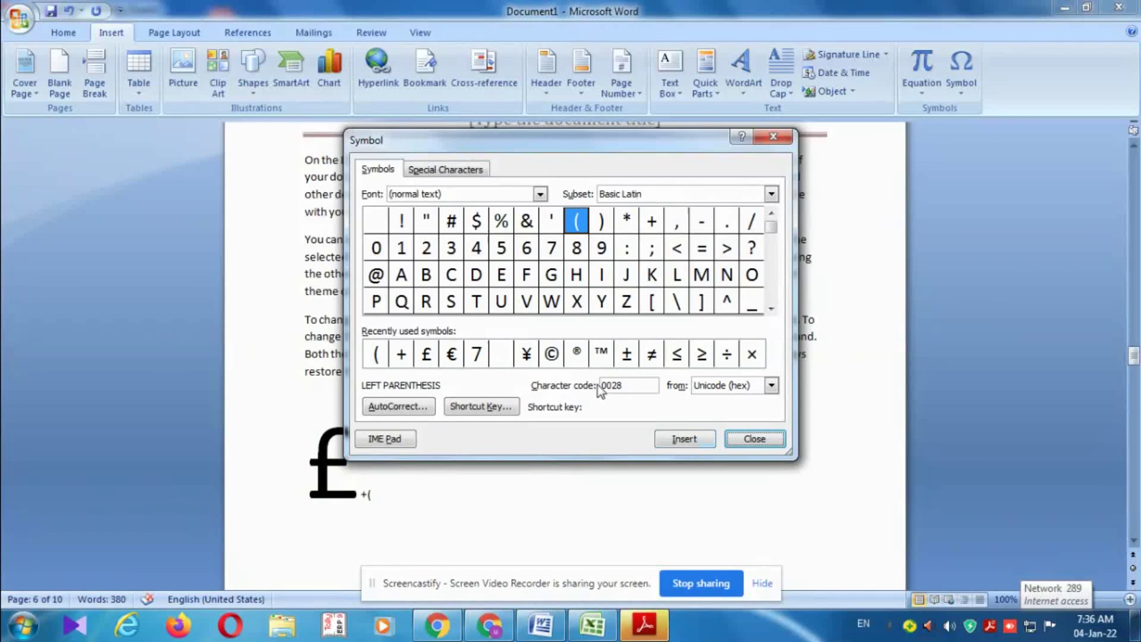
{"action": "left_click", "coordinate": [602, 228]}
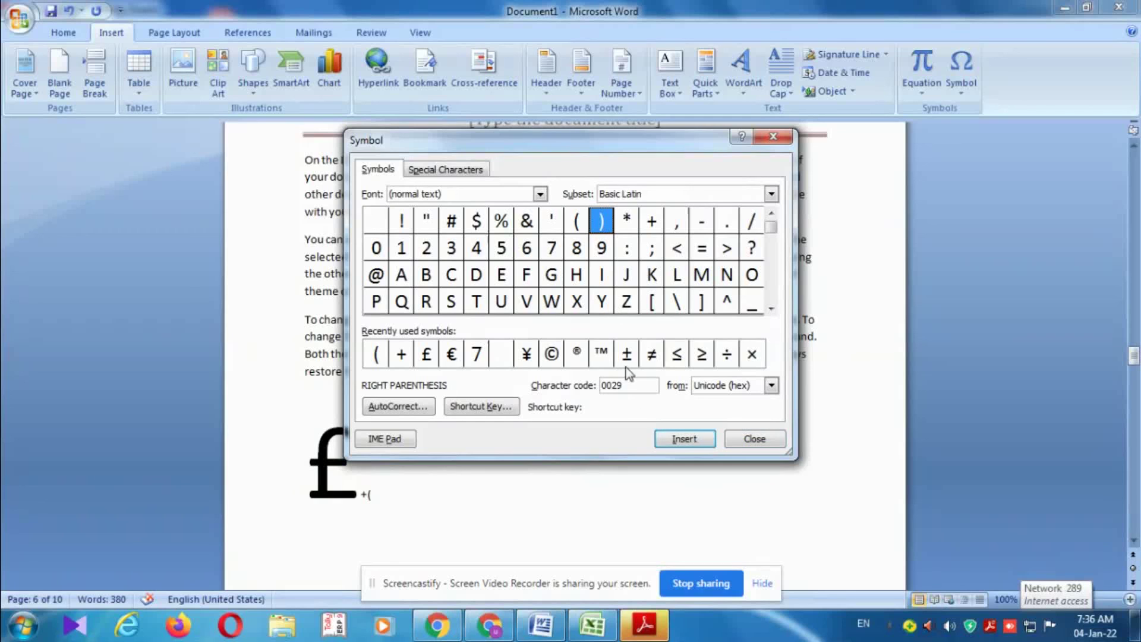
{"action": "left_click", "coordinate": [684, 440]}
{"action": "left_click", "coordinate": [627, 224]}
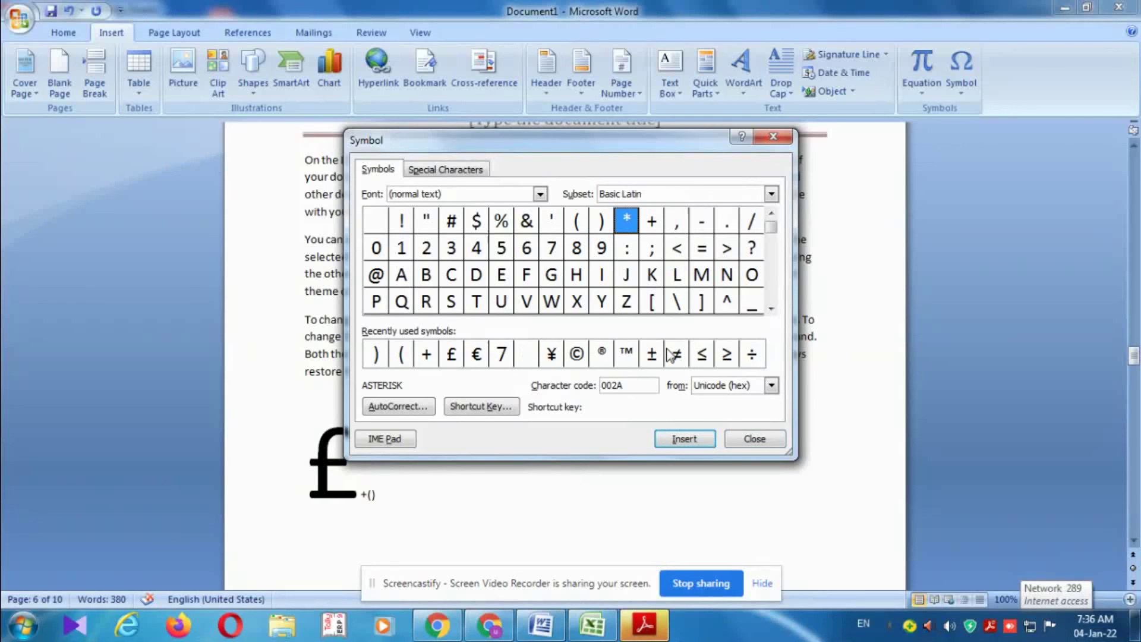
{"action": "left_click", "coordinate": [683, 439]}
{"action": "left_click", "coordinate": [767, 443]}
Enlarge the selected £ and +()* with four Grow Font steps, then deselect.
{"action": "left_click_drag", "start_coordinate": [556, 472], "coordinate": [250, 436]}
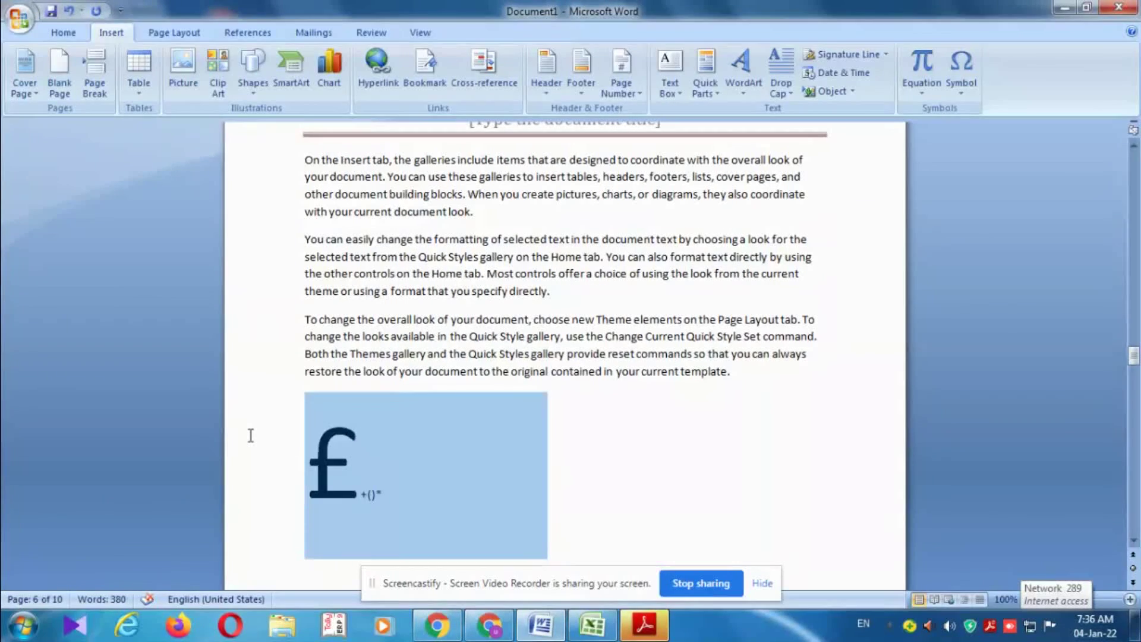
{"action": "left_click", "coordinate": [353, 392]}
{"action": "left_click", "coordinate": [354, 393]}
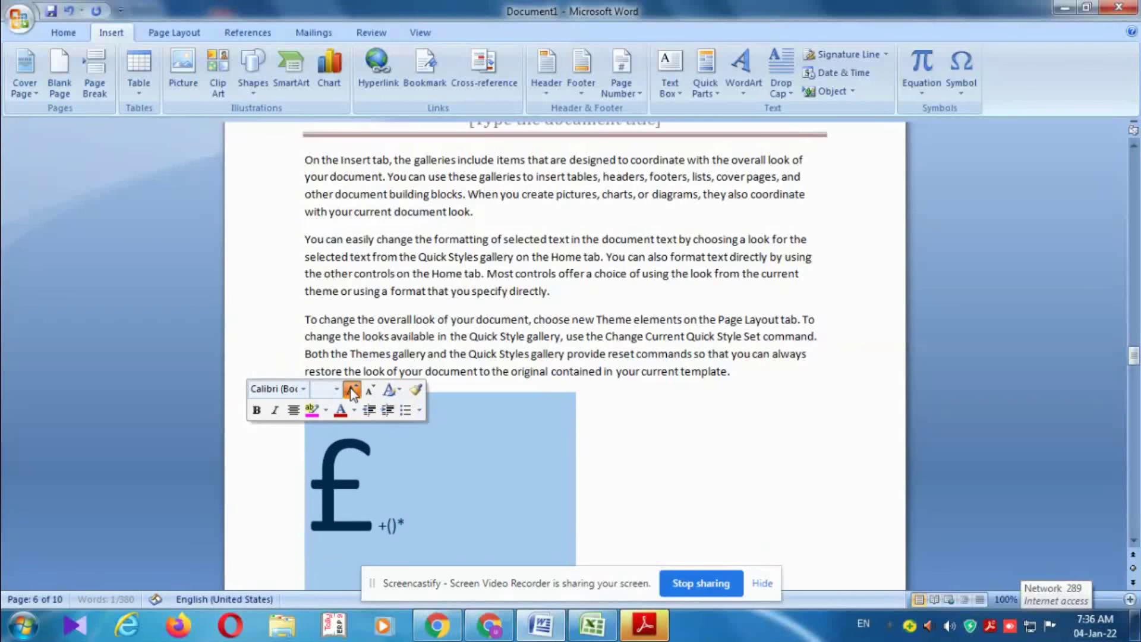
{"action": "left_click", "coordinate": [353, 393]}
{"action": "left_click", "coordinate": [354, 393]}
{"action": "scroll", "coordinate": [654, 417], "scroll_direction": "down", "scroll_amount": 3}
{"action": "left_click", "coordinate": [554, 490]}
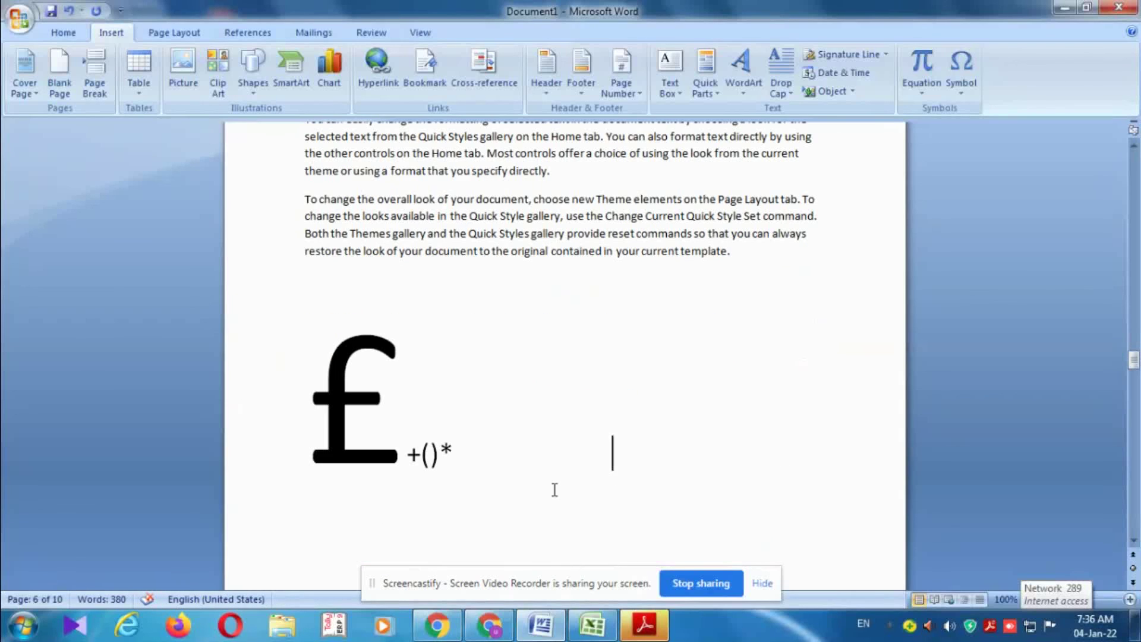
{"action": "left_click_drag", "start_coordinate": [461, 466], "coordinate": [410, 458]}
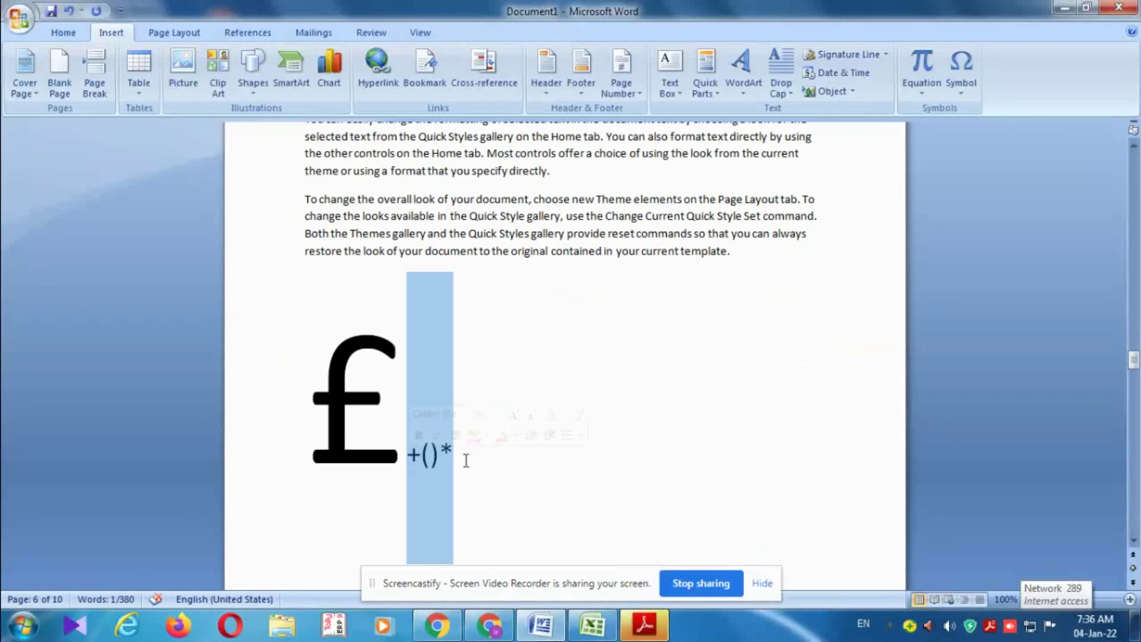
{"action": "left_click", "coordinate": [543, 454]}
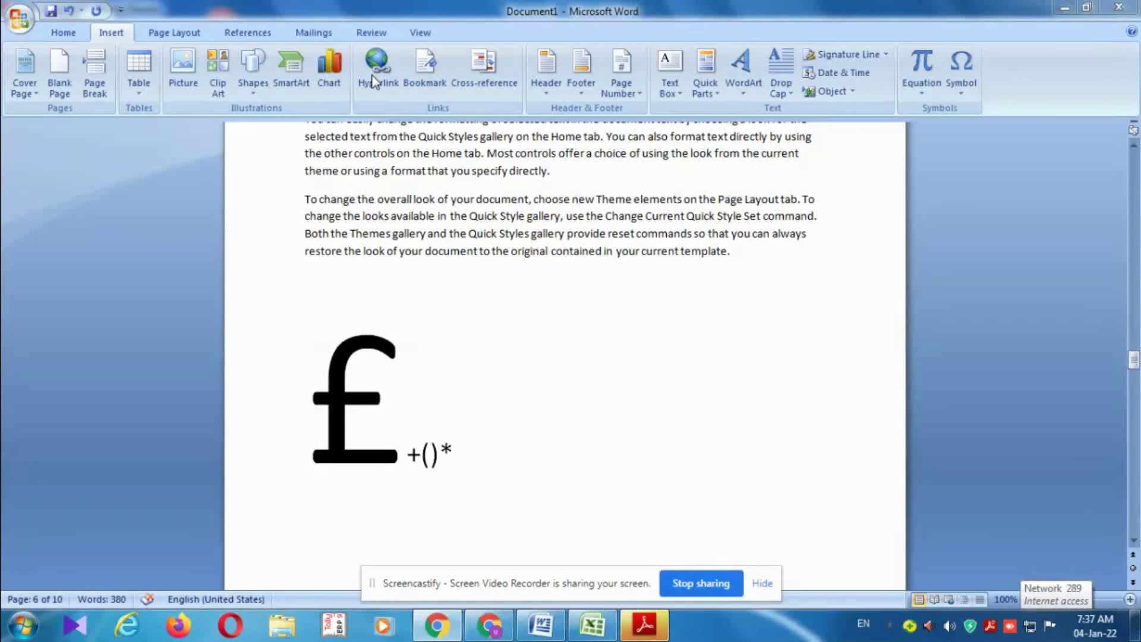
Scroll back up to page 4 and show the Page Layout features.
{"action": "scroll", "coordinate": [489, 306], "scroll_direction": "up", "scroll_amount": 4}
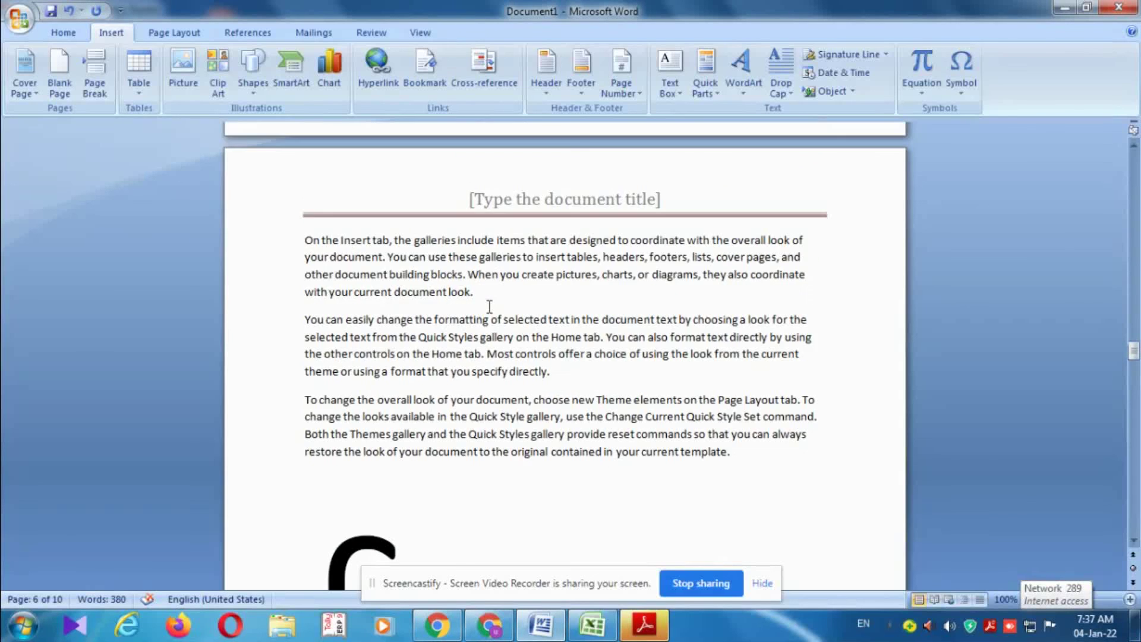
{"action": "scroll", "coordinate": [486, 306], "scroll_direction": "up", "scroll_amount": 6}
{"action": "scroll", "coordinate": [486, 306], "scroll_direction": "up", "scroll_amount": 10}
{"action": "scroll", "coordinate": [485, 305], "scroll_direction": "up", "scroll_amount": 2}
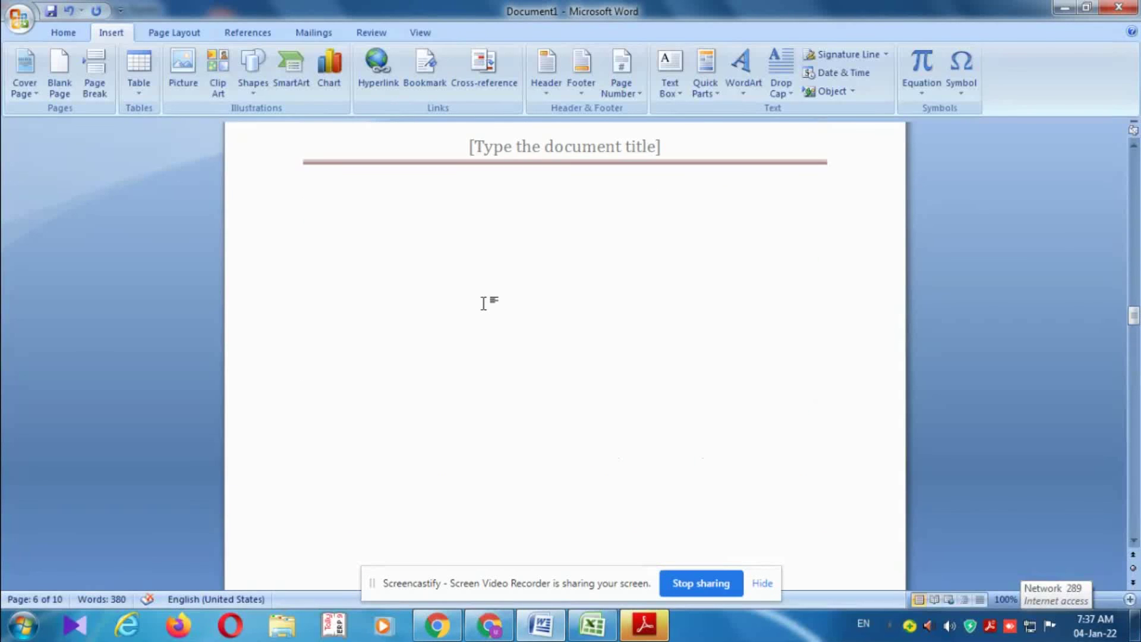
{"action": "scroll", "coordinate": [484, 303], "scroll_direction": "up", "scroll_amount": 1}
{"action": "scroll", "coordinate": [483, 303], "scroll_direction": "up", "scroll_amount": 4}
{"action": "scroll", "coordinate": [483, 302], "scroll_direction": "up", "scroll_amount": 1}
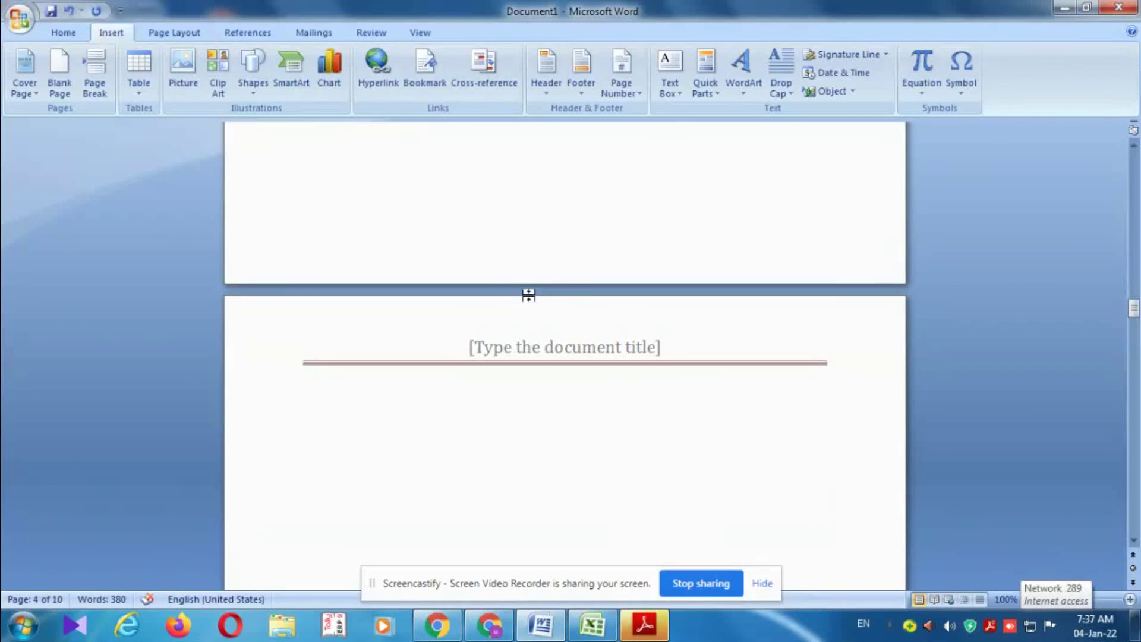
{"action": "left_click", "coordinate": [170, 32]}
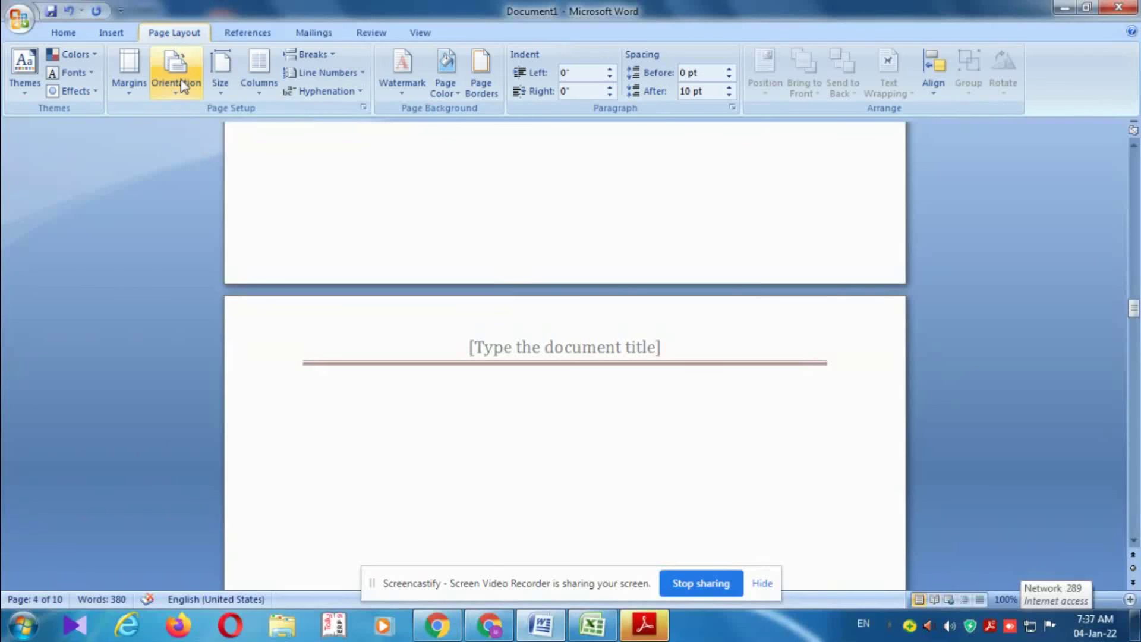